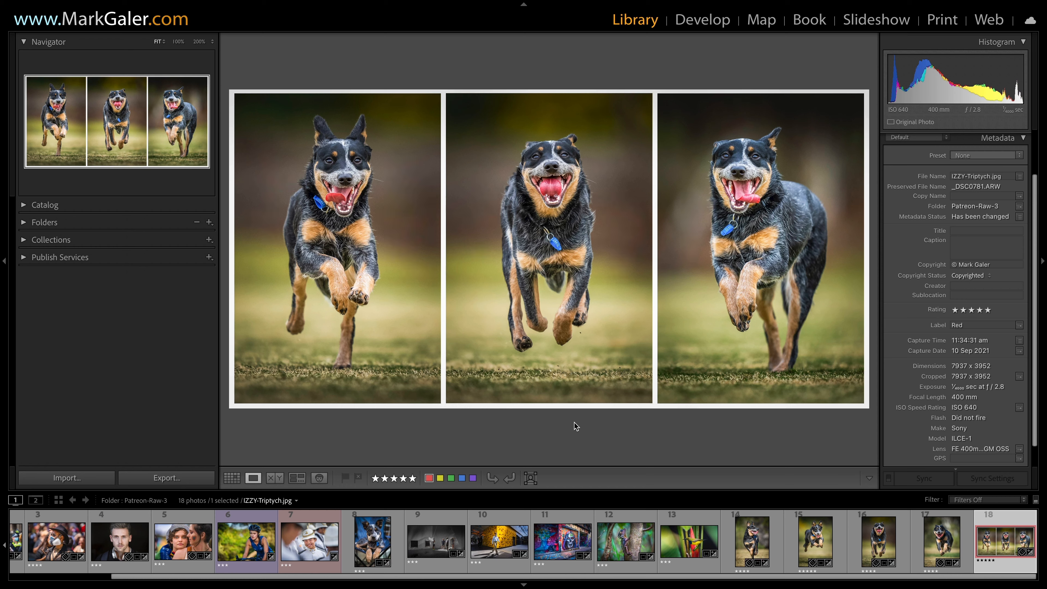
Select the photos IZZY-1, IZZY-4 and IZZY-3 in the Library grid and bring them into the Print module
{"action": "key", "text": "g"}
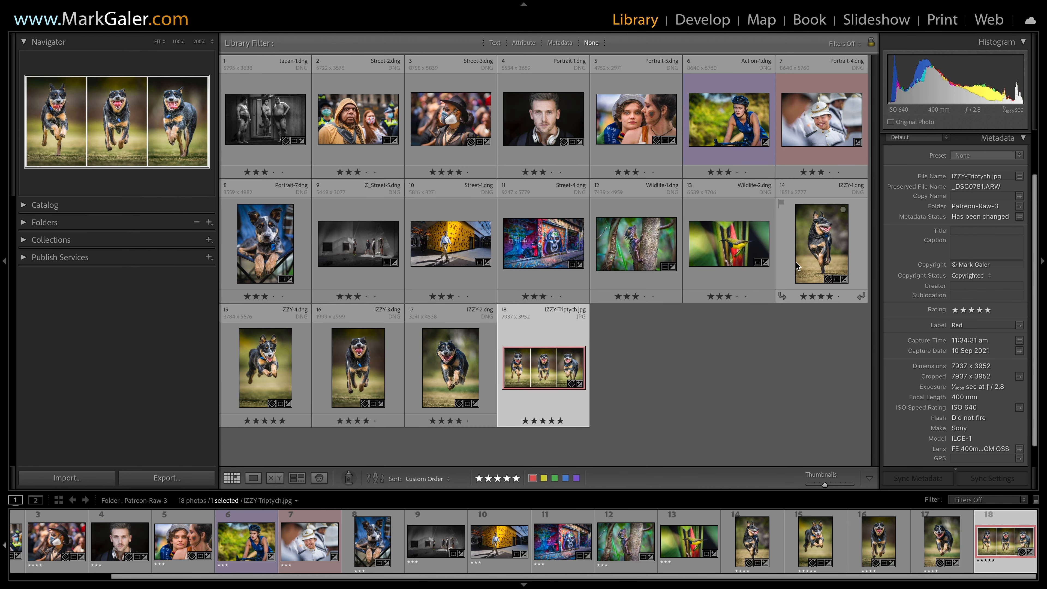
{"action": "left_click", "coordinate": [820, 248]}
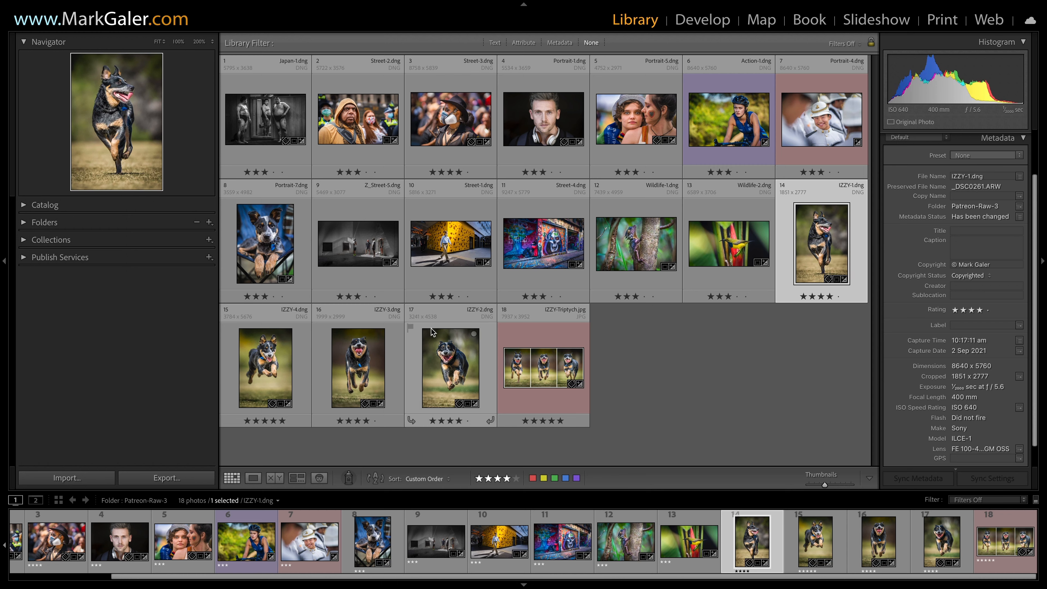
{"action": "left_click", "coordinate": [375, 358], "text": "shift"}
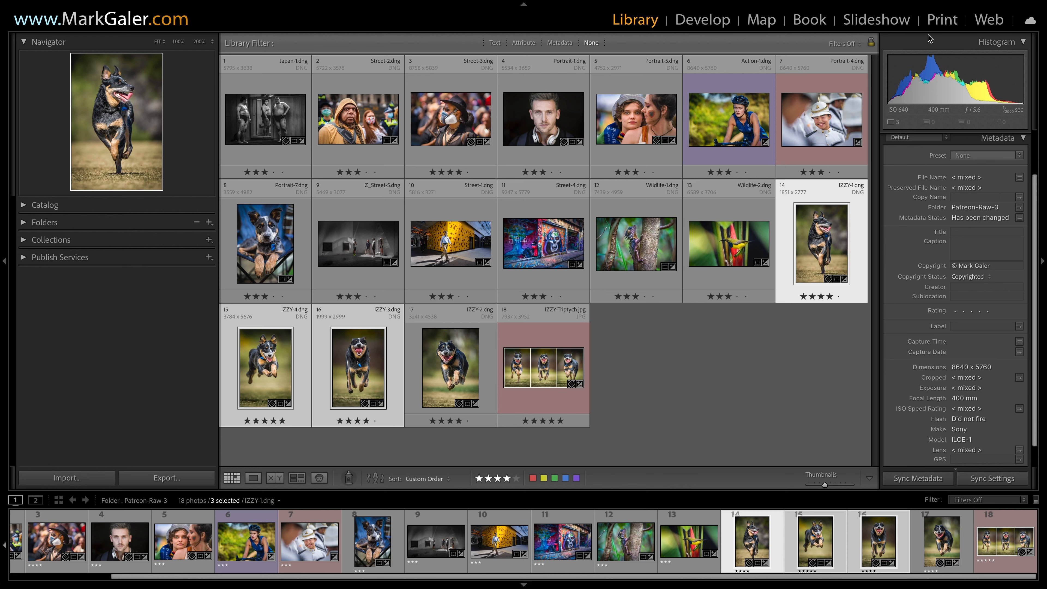
{"action": "left_click", "coordinate": [942, 22]}
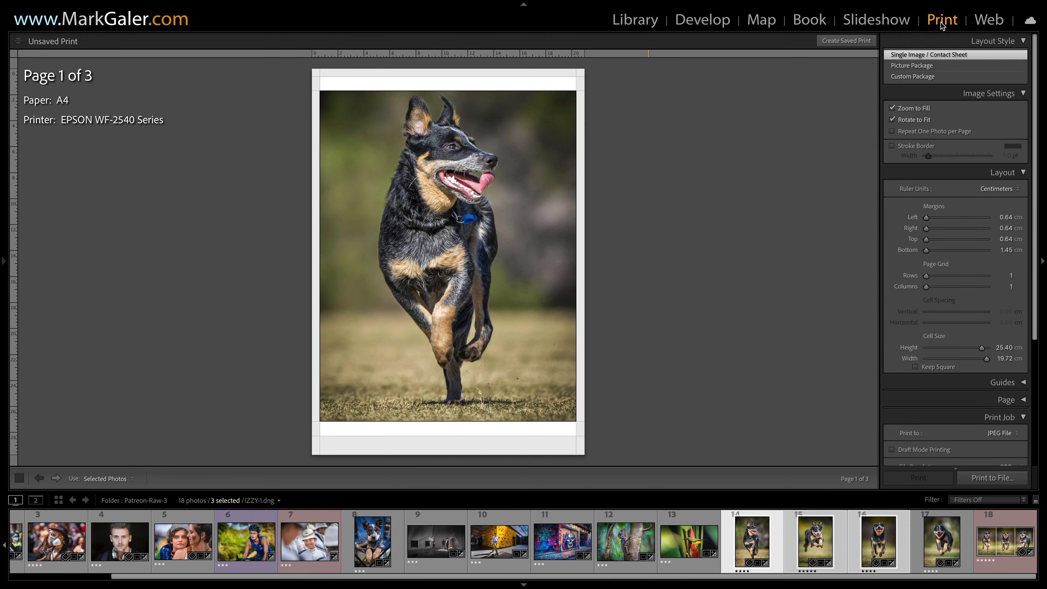
Reveal the print template list and set the A4 page orientation to Landscape
{"action": "left_click", "coordinate": [4, 262]}
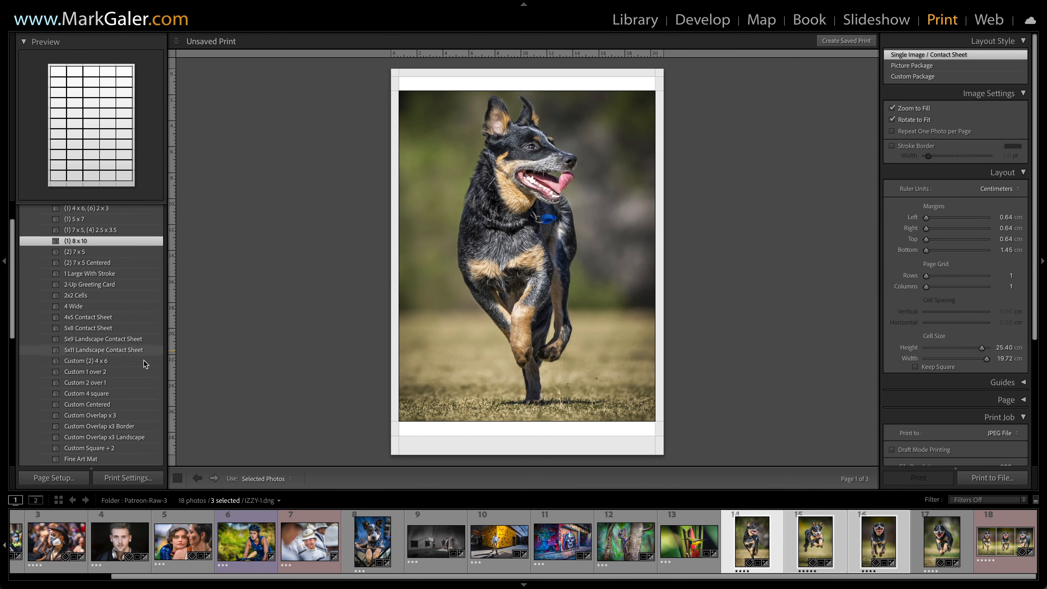
{"action": "left_click", "coordinate": [66, 477]}
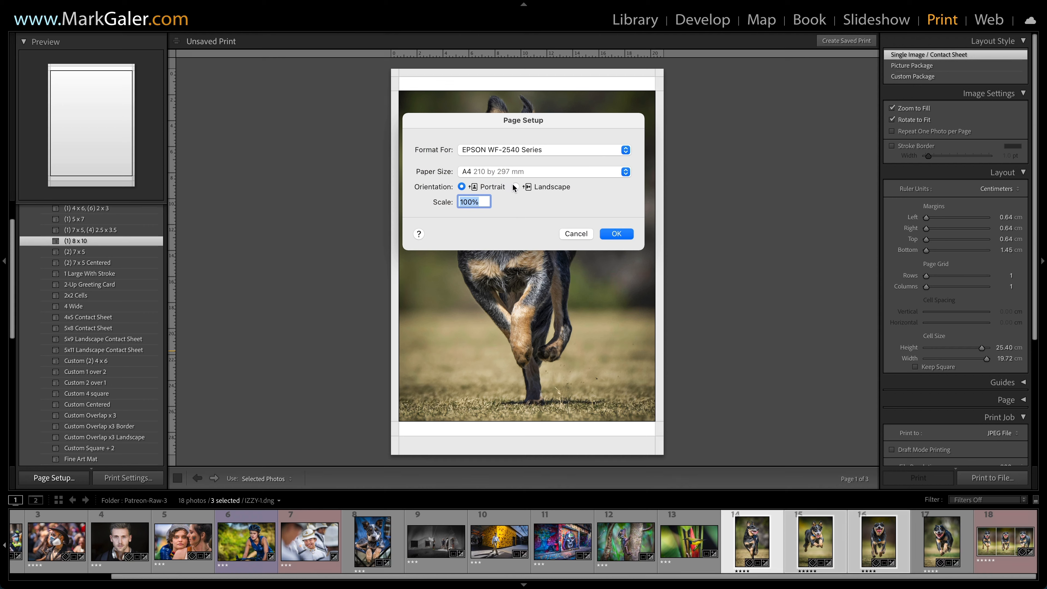
{"action": "left_click", "coordinate": [514, 187]}
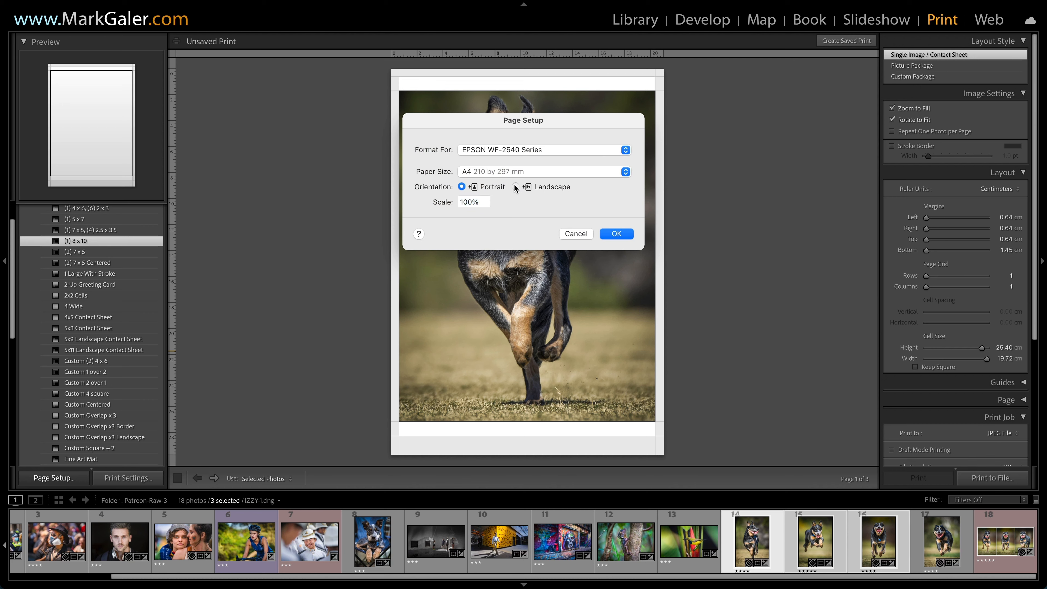
{"action": "left_click", "coordinate": [617, 234]}
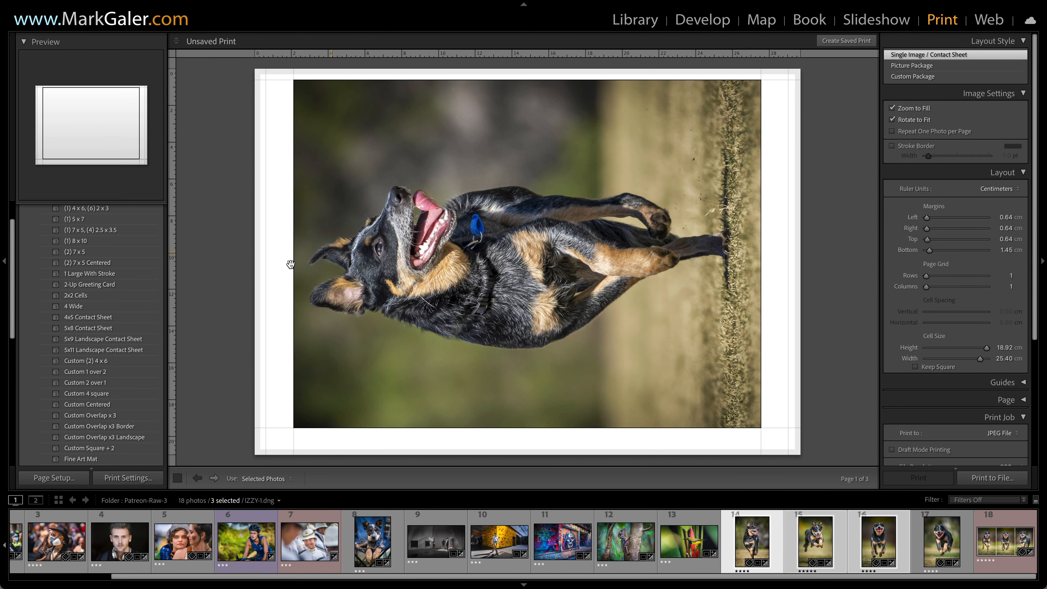
Apply the Triptych print template to the page
{"action": "scroll", "coordinate": [105, 307], "scroll_direction": "up", "scroll_amount": 2}
{"action": "scroll", "coordinate": [105, 307], "scroll_direction": "down", "scroll_amount": 10}
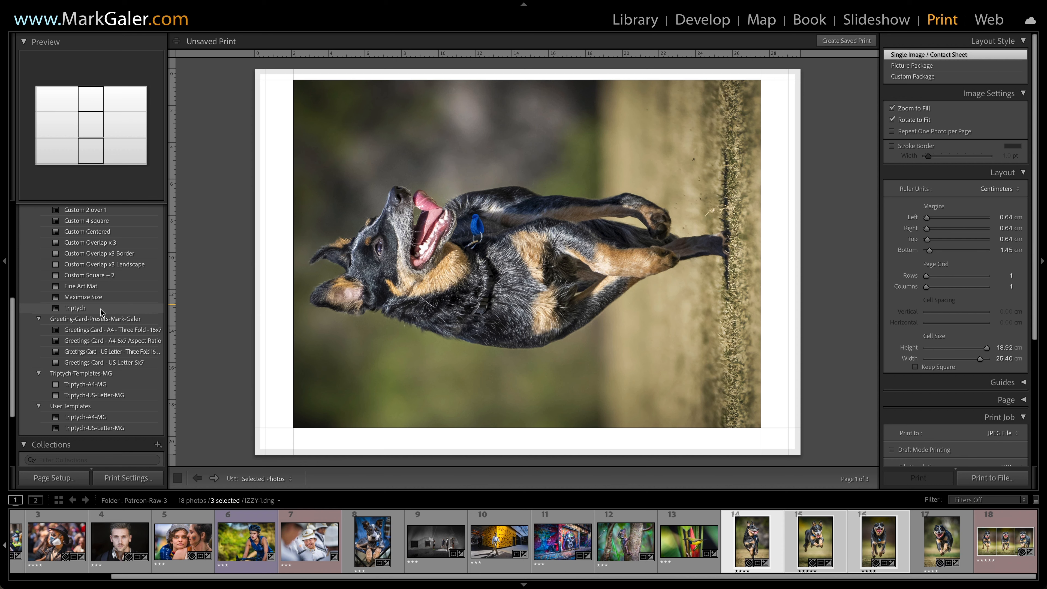
{"action": "left_click", "coordinate": [101, 310]}
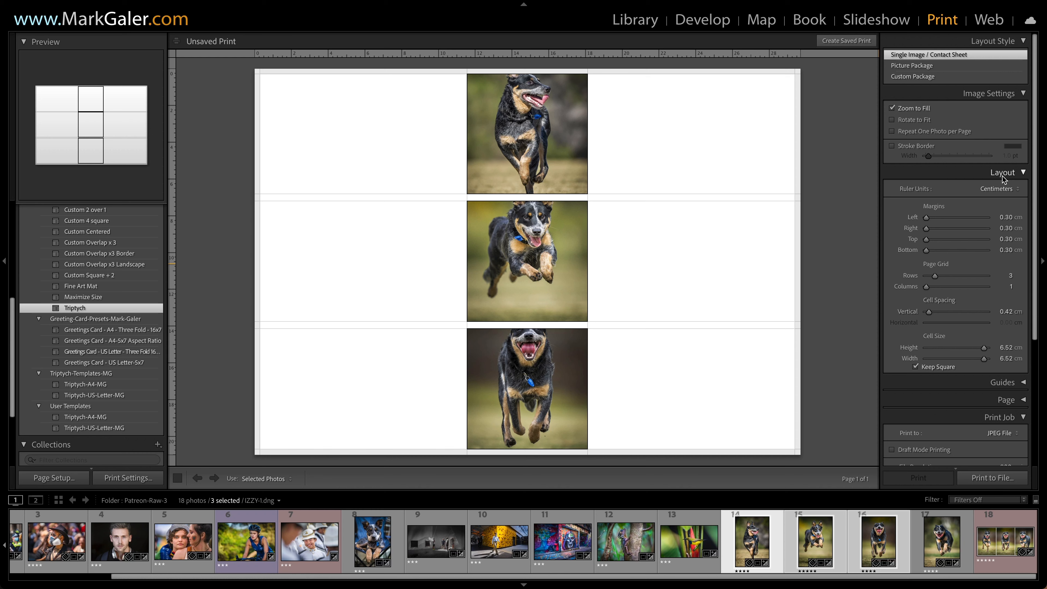
Rearrange the layout into one row of three non-square cells, 20.40 cm high, with 0.40 cm horizontal spacing
{"action": "left_click", "coordinate": [916, 366]}
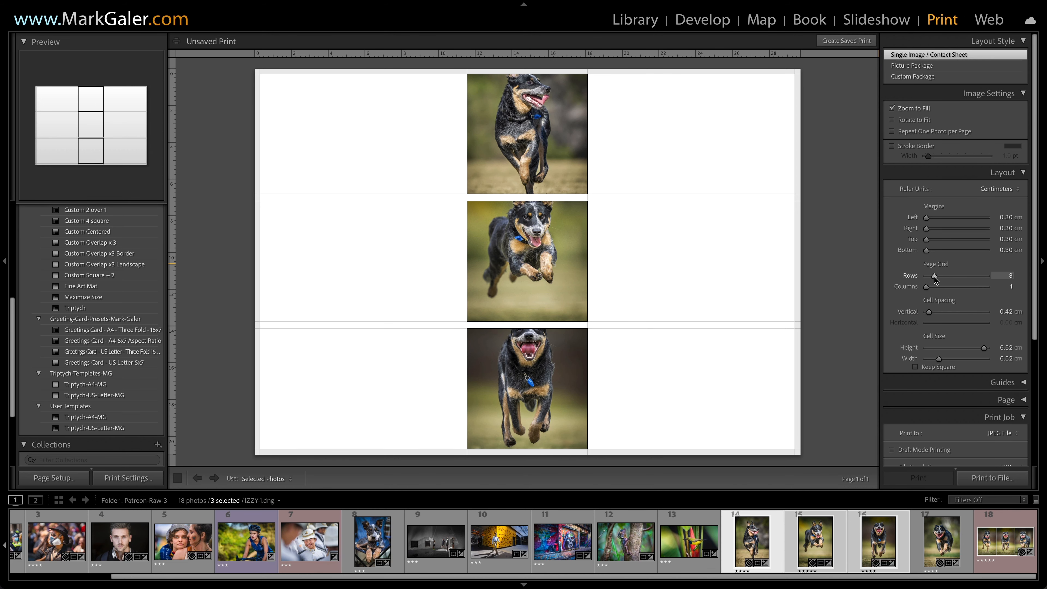
{"action": "mouse_move", "coordinate": [935, 277]}
{"action": "left_mouse_down"}
{"action": "mouse_move", "coordinate": [927, 277]}
{"action": "mouse_move", "coordinate": [934, 287]}
{"action": "left_mouse_up"}
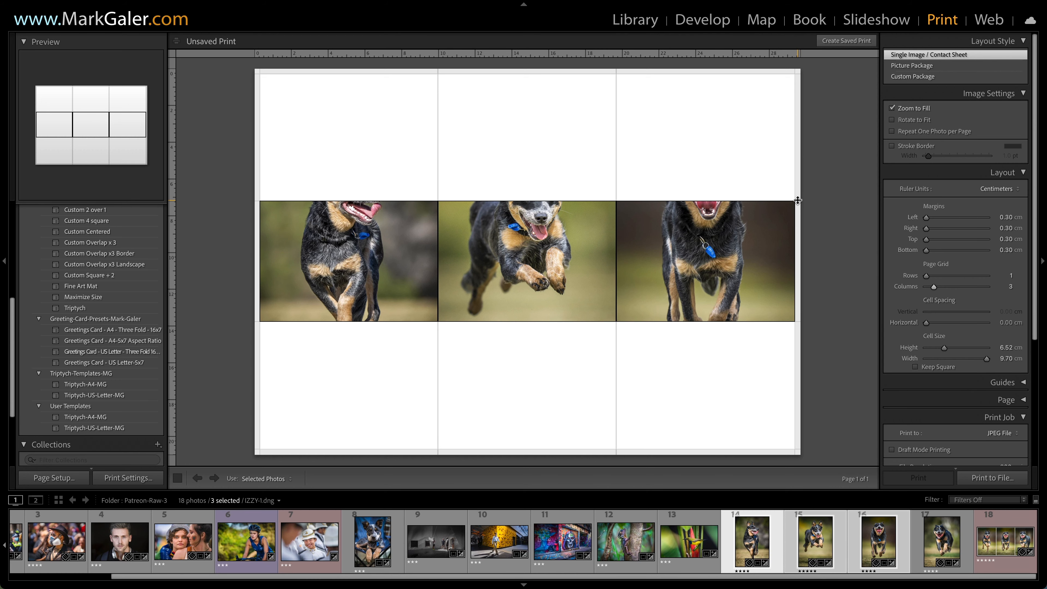
{"action": "left_click_drag", "start_coordinate": [797, 200], "coordinate": [799, 71]}
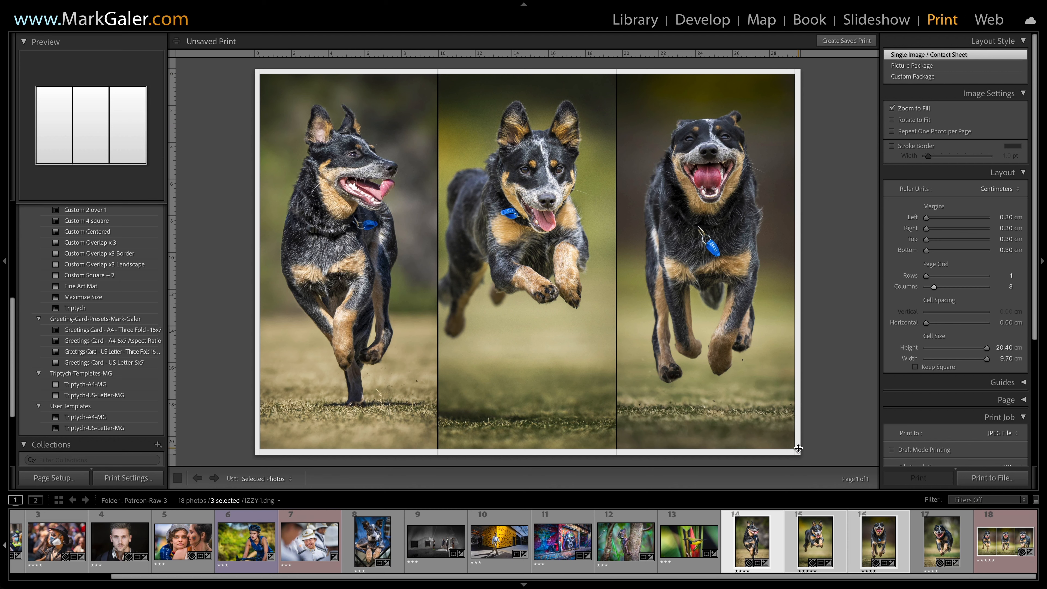
{"action": "left_click_drag", "start_coordinate": [799, 449], "coordinate": [799, 450]}
{"action": "left_click_drag", "start_coordinate": [927, 324], "coordinate": [929, 324]}
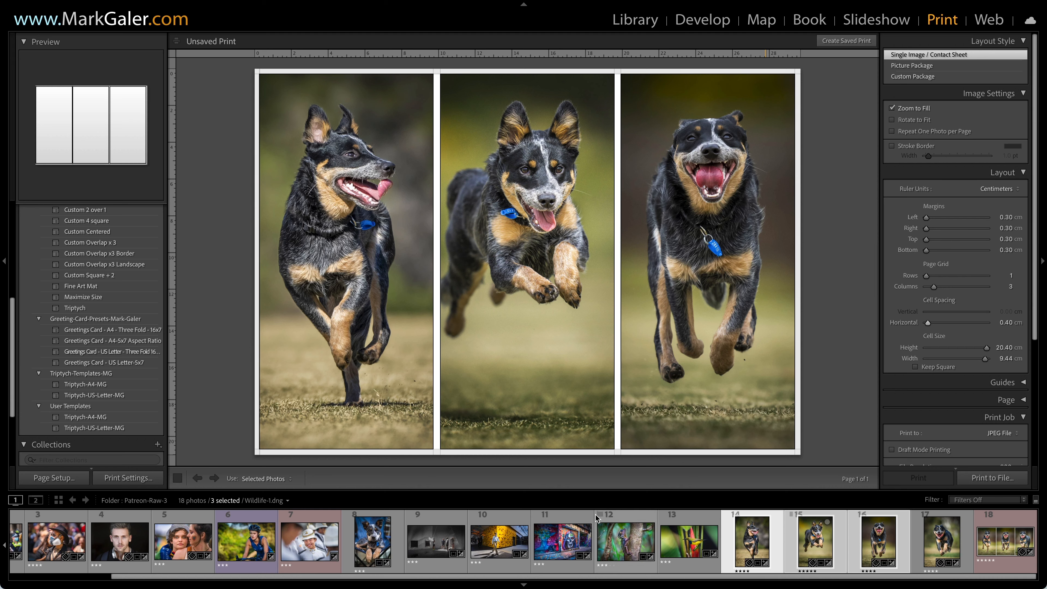
{"action": "left_click", "coordinate": [524, 584]}
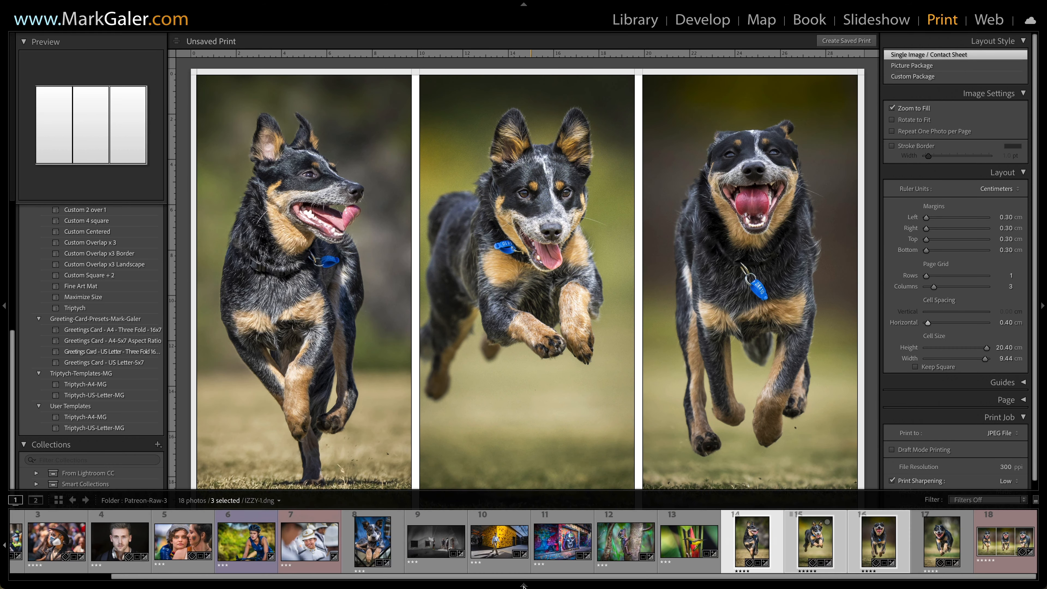
{"action": "left_click", "coordinate": [524, 585]}
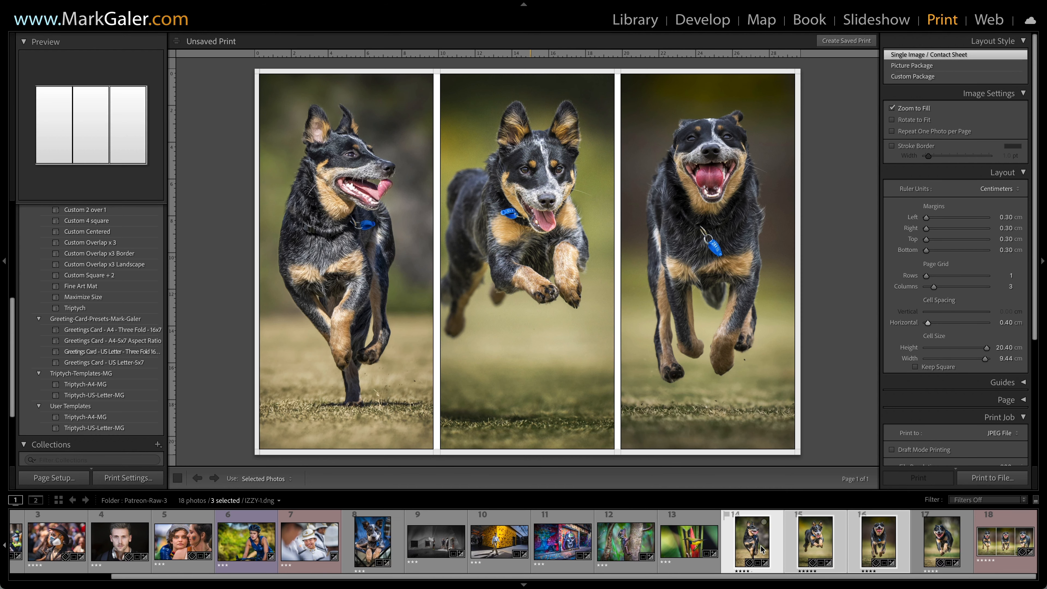
Clear the three-photo selection and reorder the filmstrip so IZZY-3 sits directly after IZZY-1
{"action": "key", "text": "Left"}
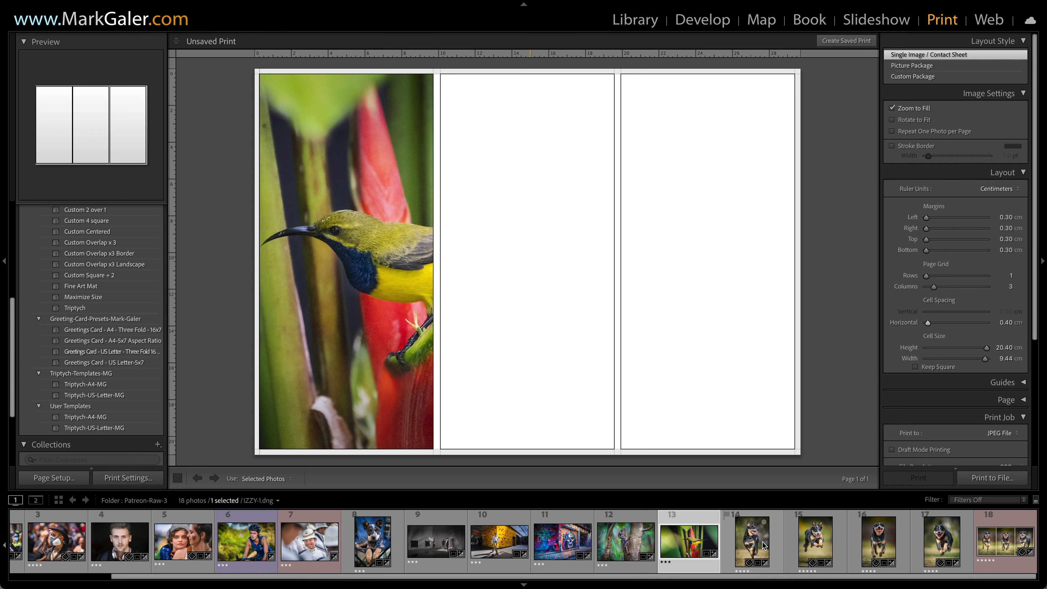
{"action": "left_click", "coordinate": [884, 547]}
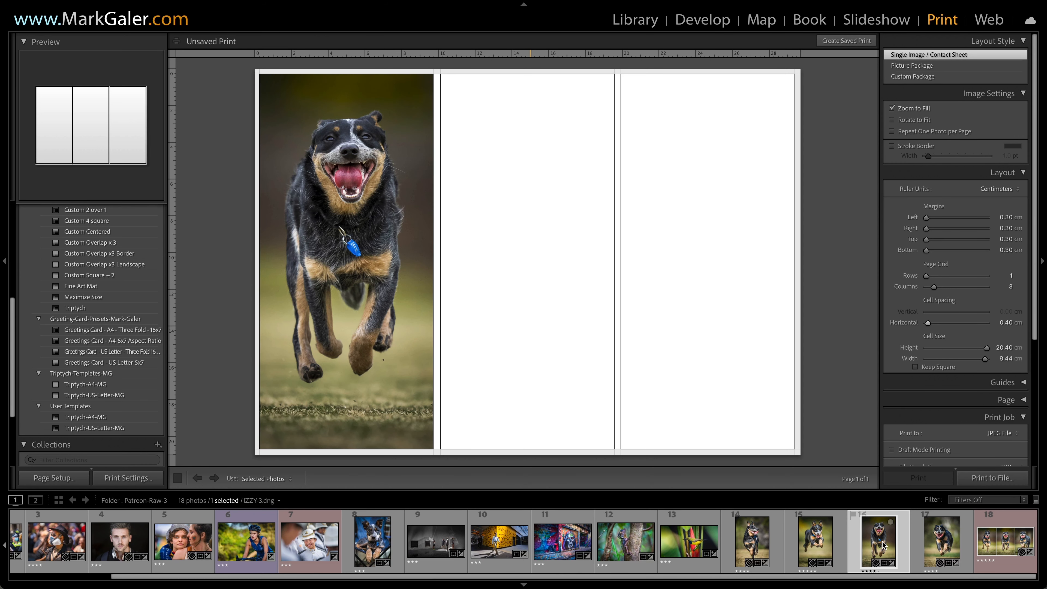
{"action": "left_click_drag", "start_coordinate": [884, 545], "coordinate": [807, 546]}
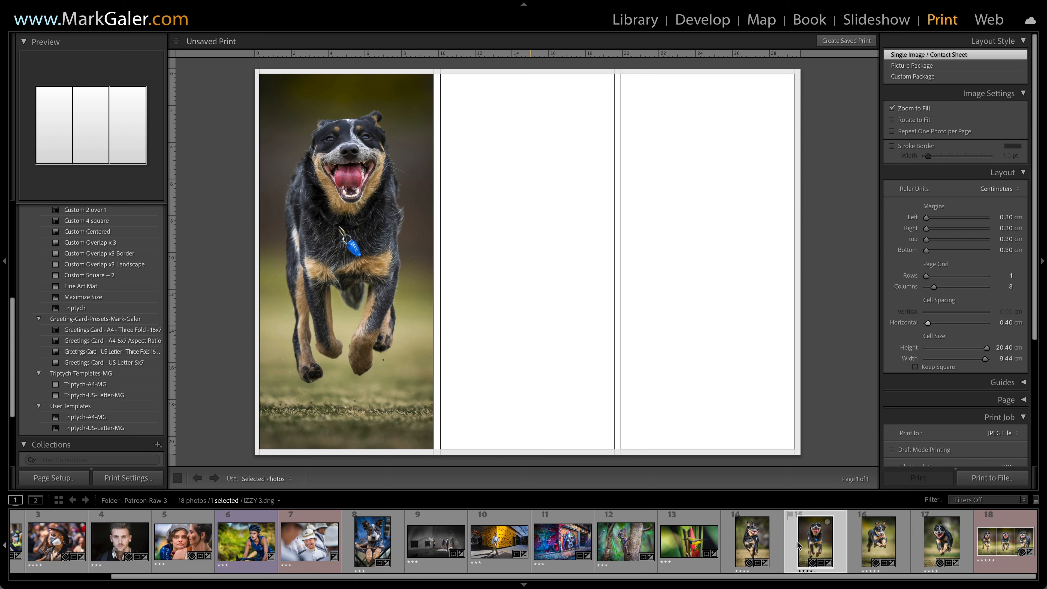
Fill the triptych cells with the photos IZZY-1, IZZY-3 and IZZY-2, in that order
{"action": "left_click", "coordinate": [758, 544]}
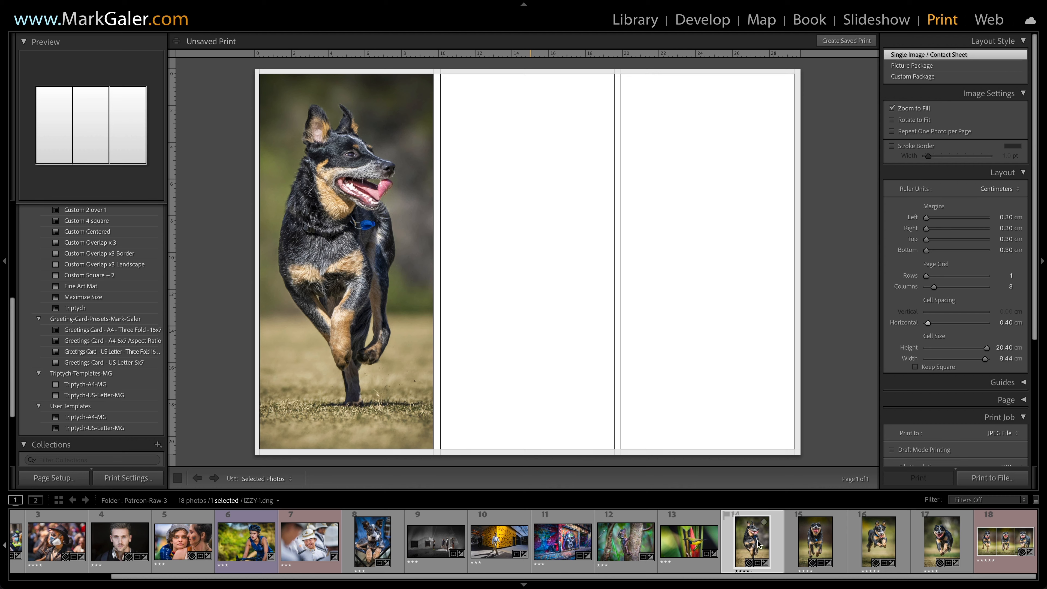
{"action": "left_click", "coordinate": [815, 536], "text": "shift"}
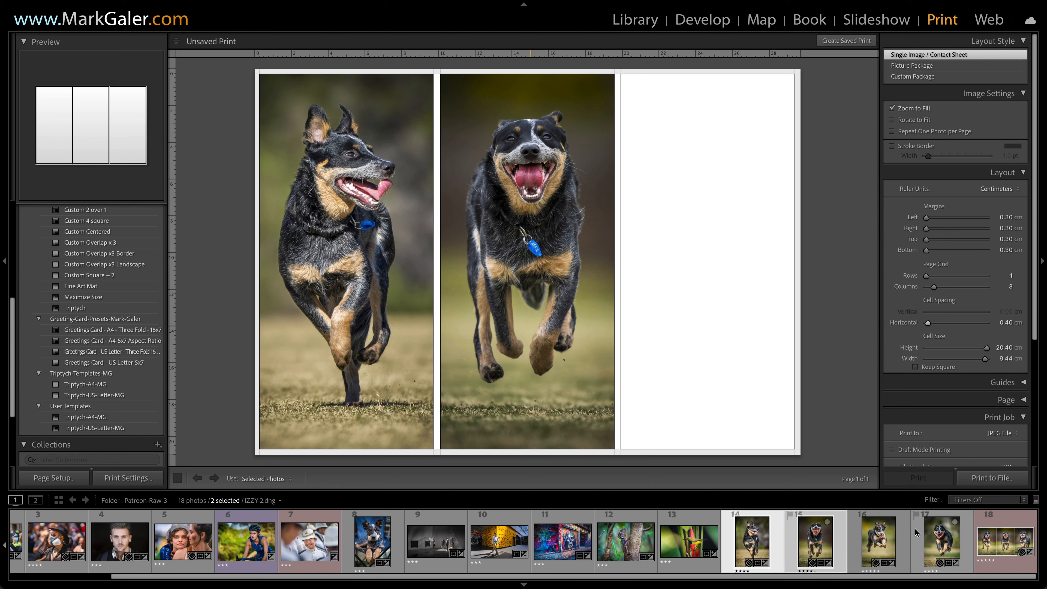
{"action": "left_click", "coordinate": [941, 541], "text": "ctrl"}
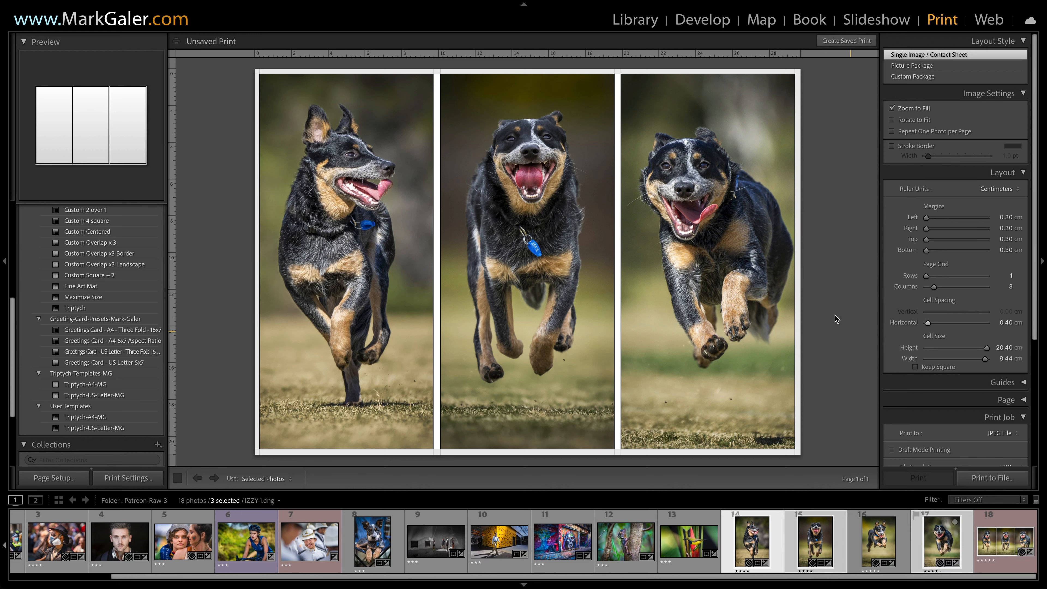
Reposition the photos inside their triptych cells, shifting the third slightly left and the first two slightly right
{"action": "left_click_drag", "start_coordinate": [739, 265], "coordinate": [733, 263]}
{"action": "left_click_drag", "start_coordinate": [523, 249], "coordinate": [526, 248]}
{"action": "left_click_drag", "start_coordinate": [381, 249], "coordinate": [386, 250]}
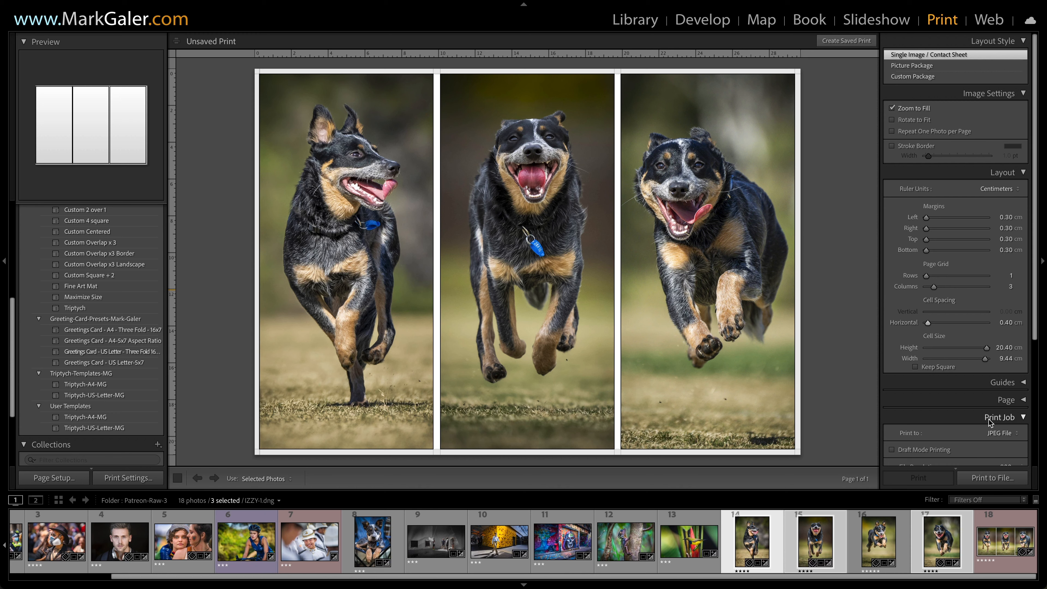
{"action": "left_click", "coordinate": [1009, 434]}
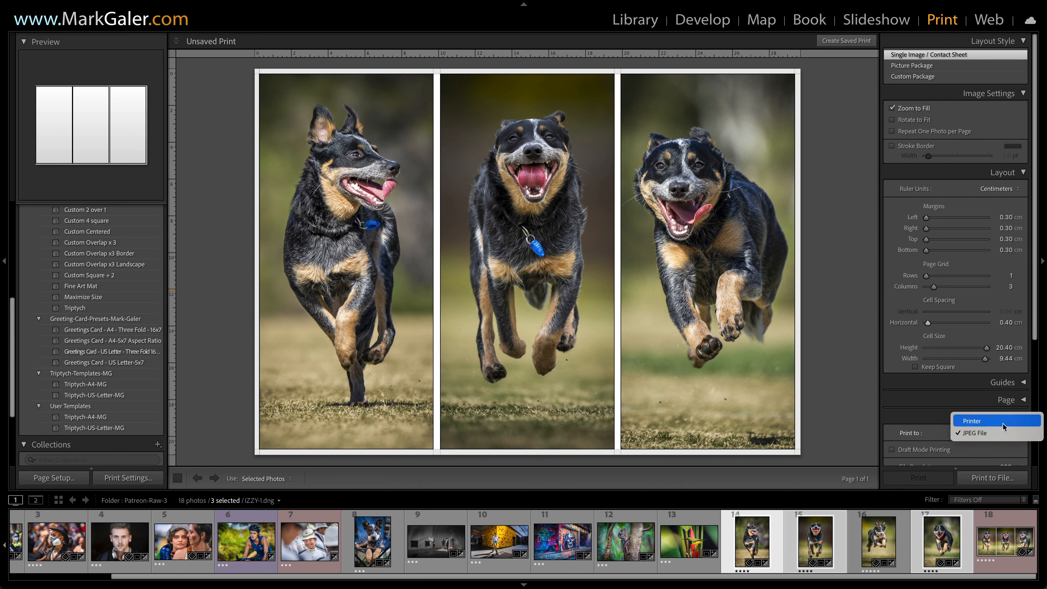
{"action": "left_click", "coordinate": [990, 434]}
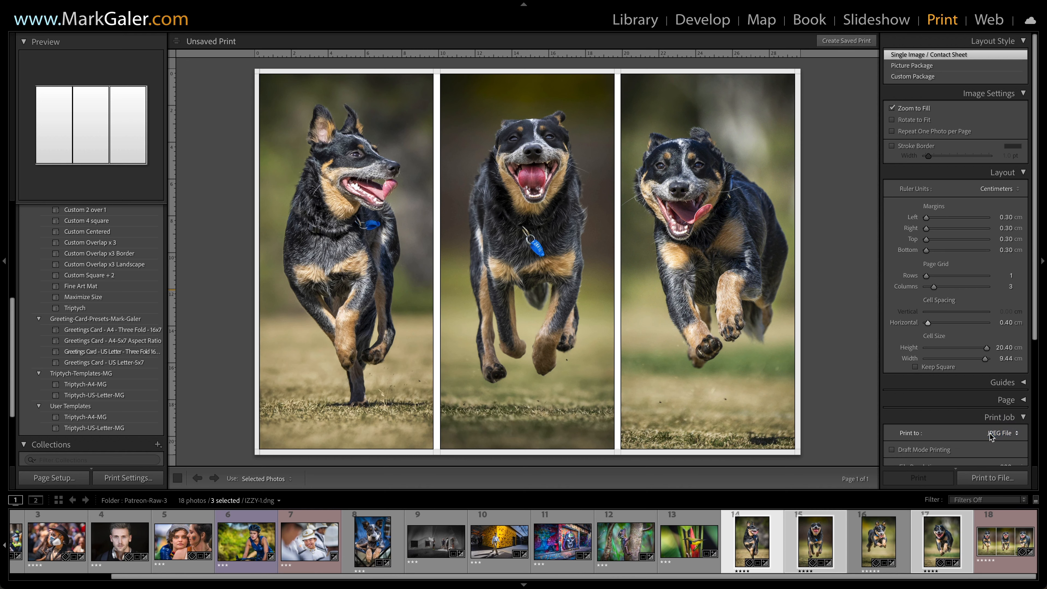
{"action": "left_click", "coordinate": [984, 479]}
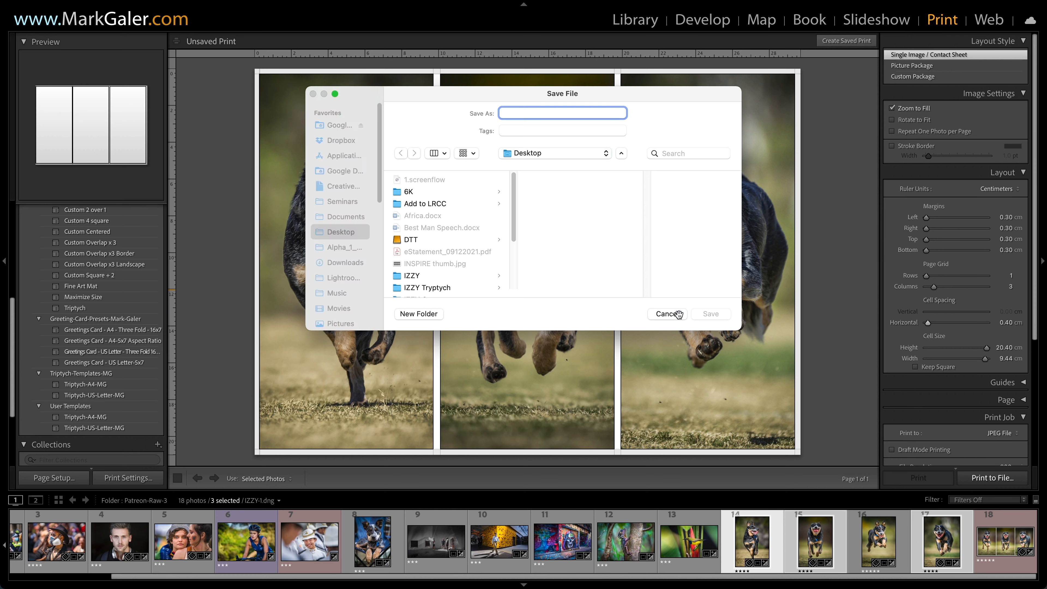
{"action": "left_click", "coordinate": [670, 314]}
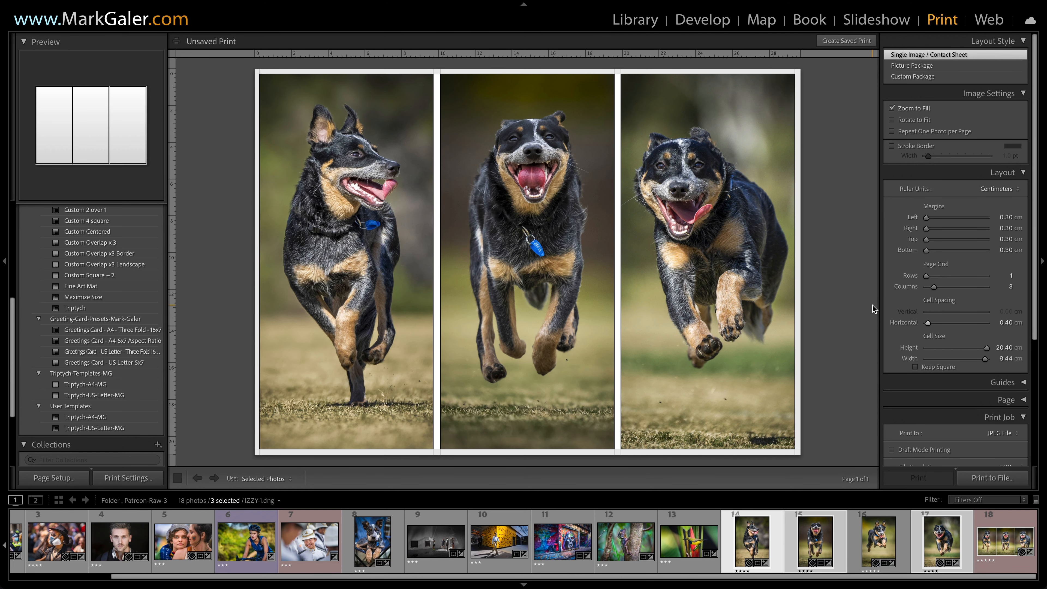
Return to the Library grid and select only the photos IZZY-1, IZZY-3 and IZZY-2
{"action": "key", "text": "g"}
{"action": "left_click", "coordinate": [706, 359]}
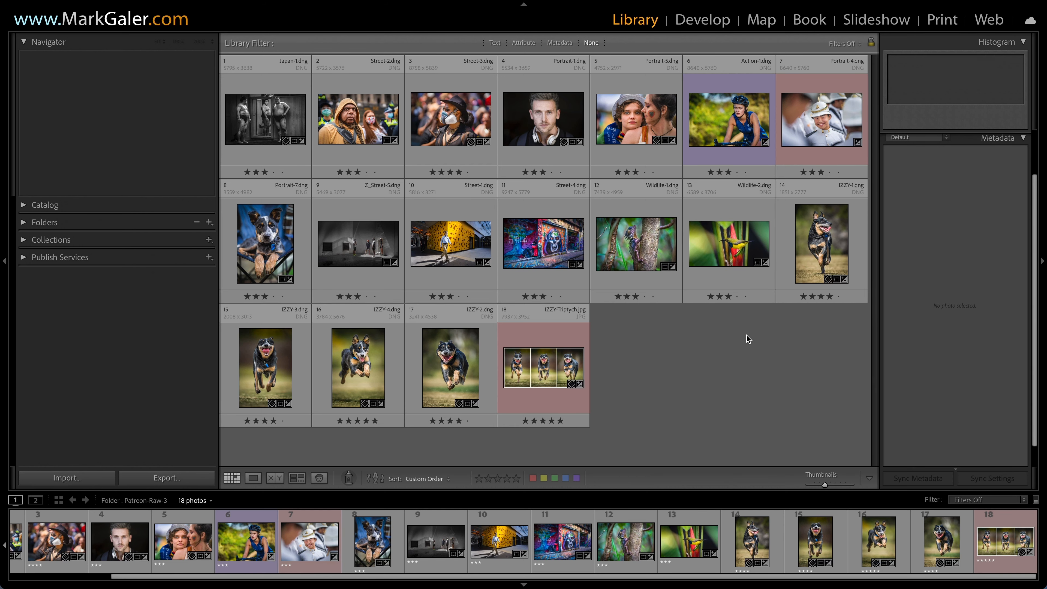
{"action": "left_click", "coordinate": [818, 250]}
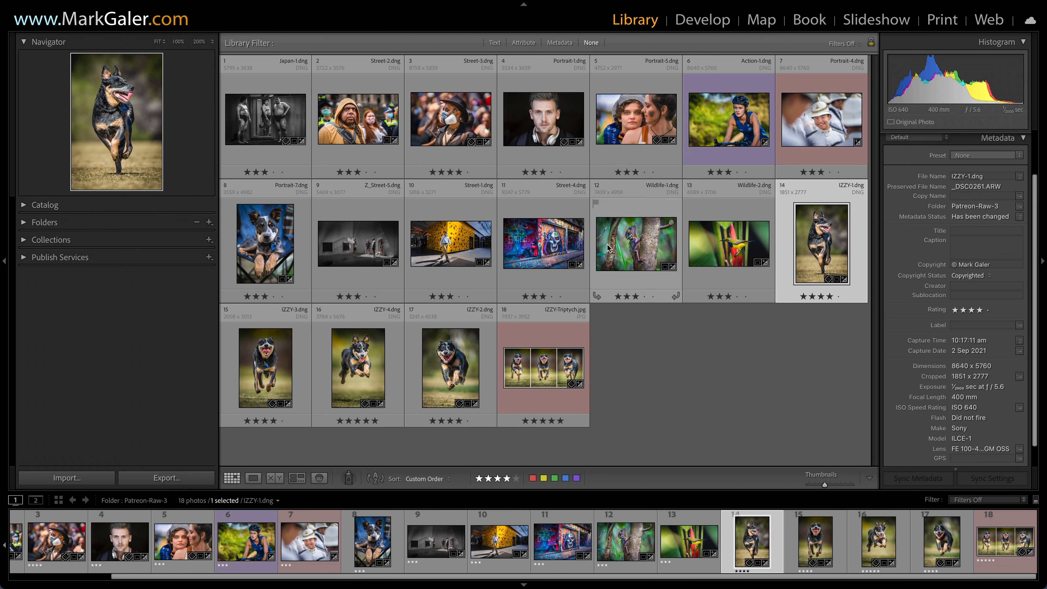
{"action": "left_click", "coordinate": [266, 358], "text": "ctrl"}
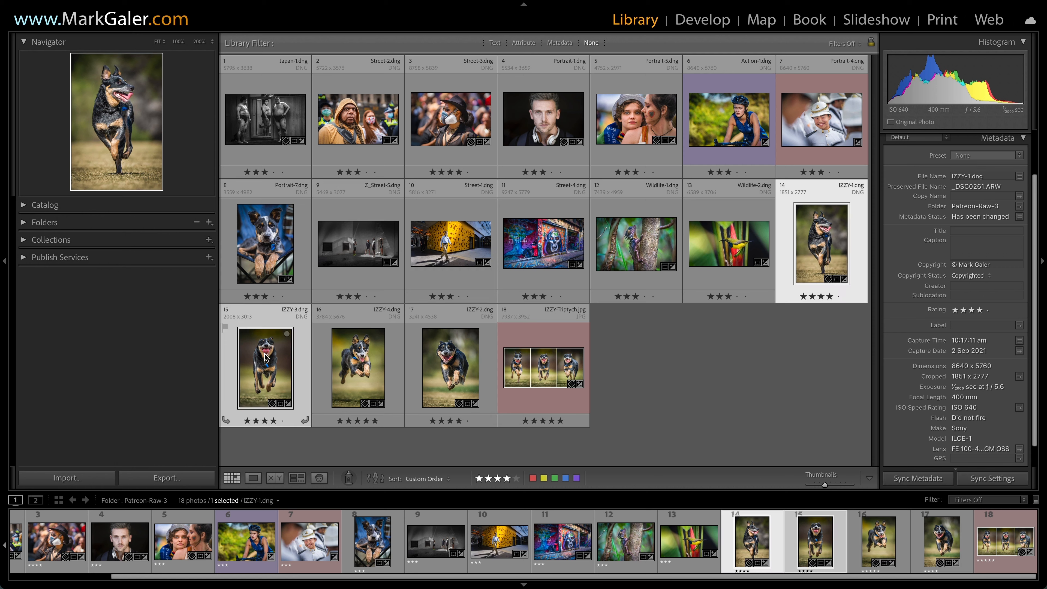
{"action": "left_click", "coordinate": [452, 355], "text": "ctrl"}
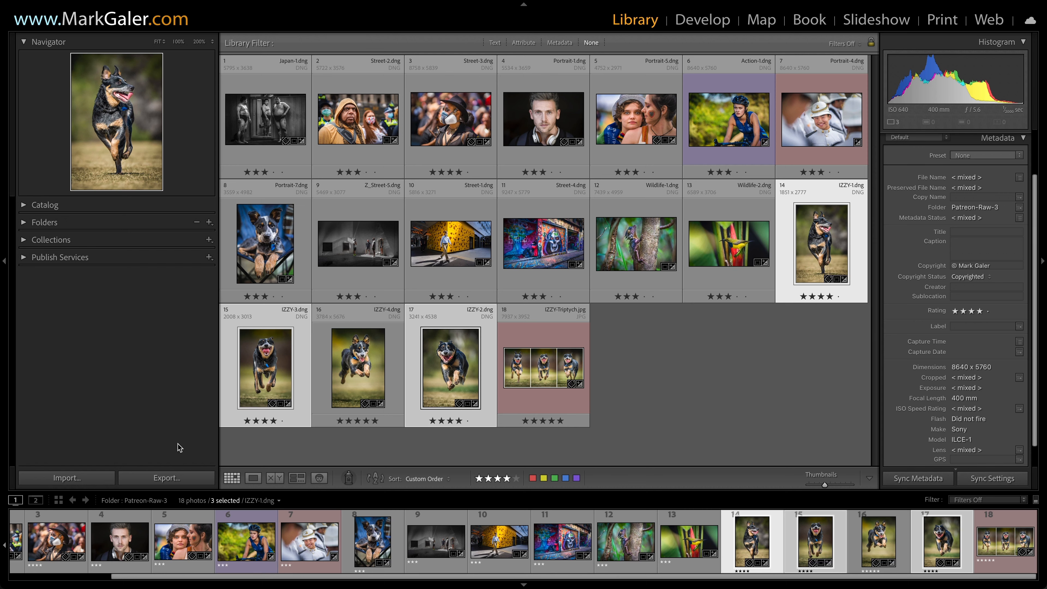
Export the three selected photos to the Desktop as quality 90 sRGB JPEGs using the 2560 preset, resized to 2,560 pixels on the long edge
{"action": "left_click", "coordinate": [179, 478]}
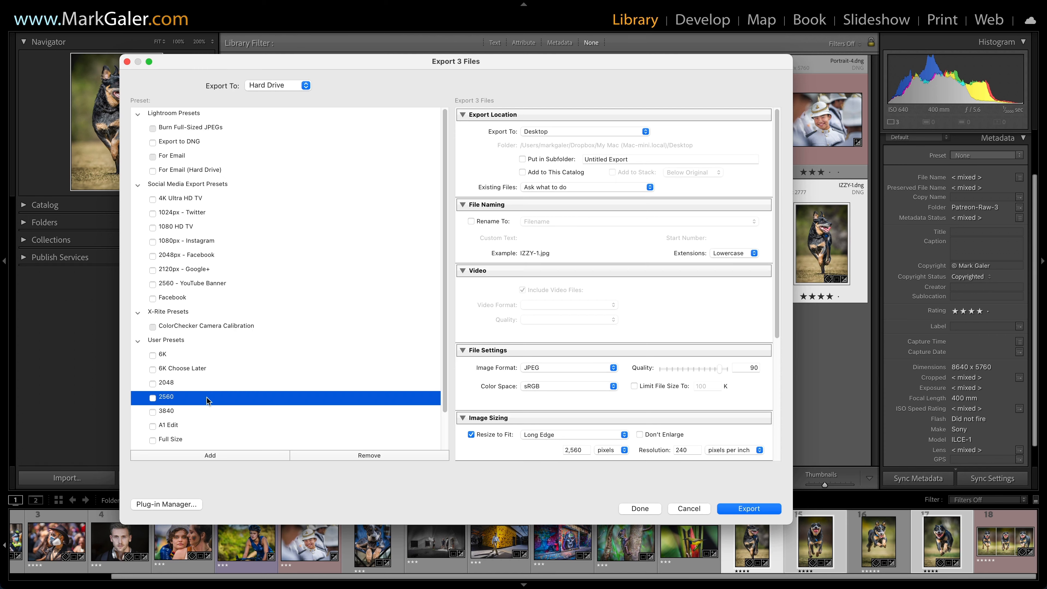
{"action": "scroll", "coordinate": [577, 359], "scroll_direction": "down", "scroll_amount": 3}
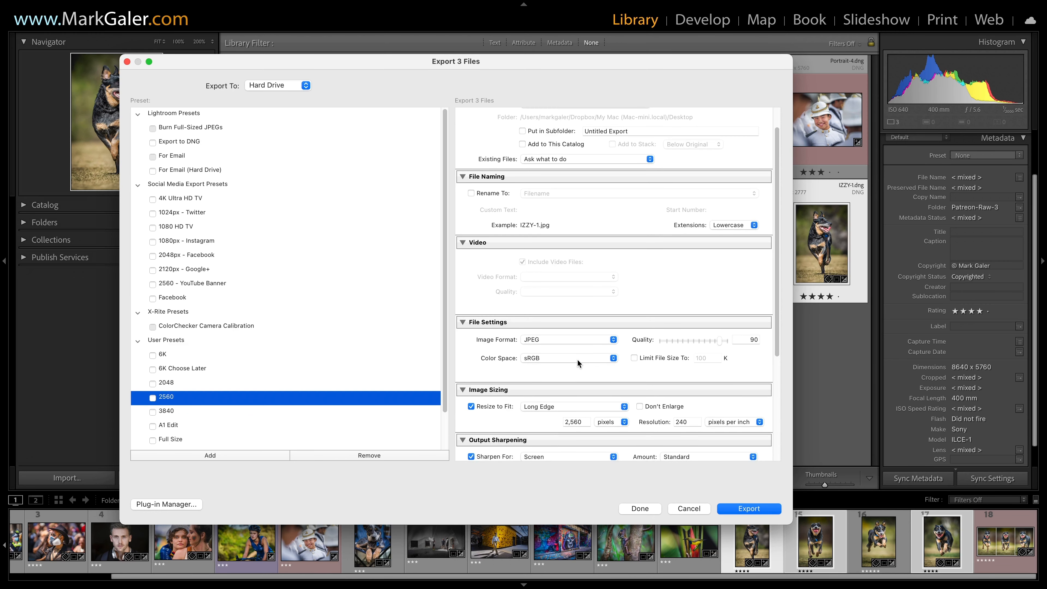
{"action": "scroll", "coordinate": [574, 367], "scroll_direction": "down", "scroll_amount": 1}
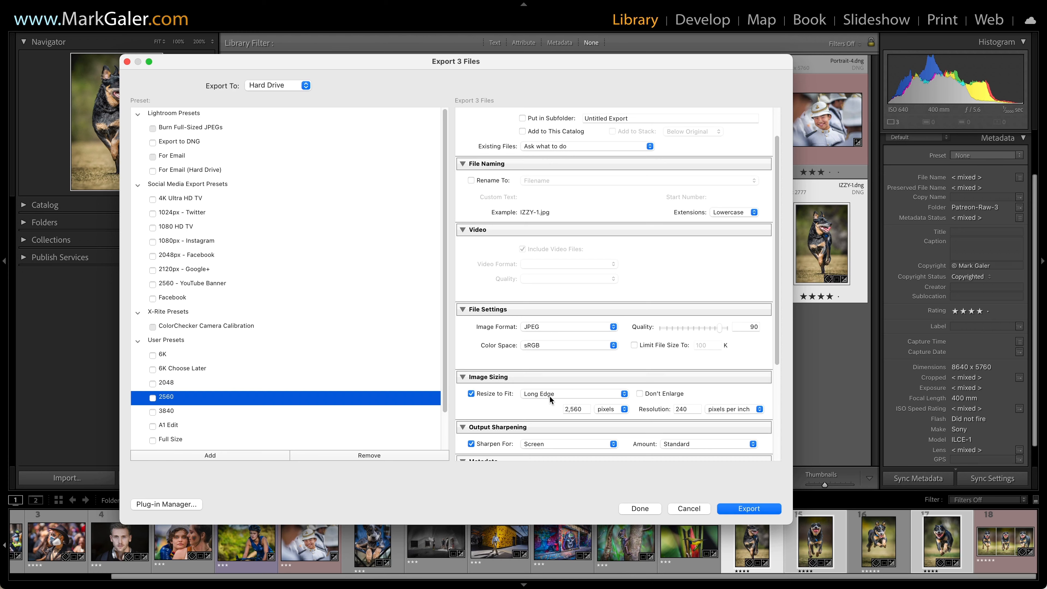
{"action": "scroll", "coordinate": [536, 411], "scroll_direction": "down", "scroll_amount": 2}
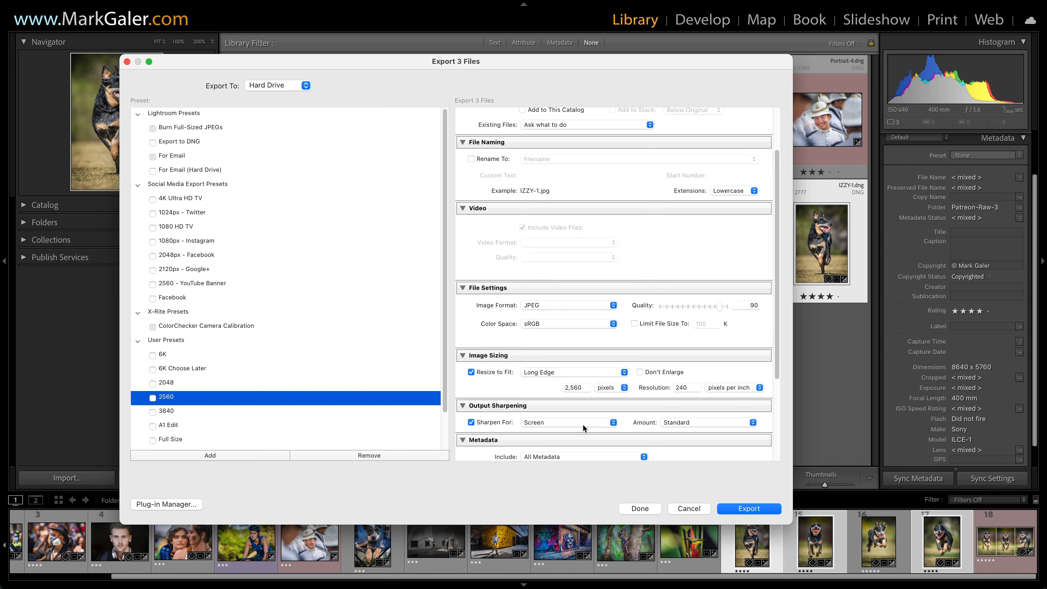
{"action": "left_click", "coordinate": [741, 511]}
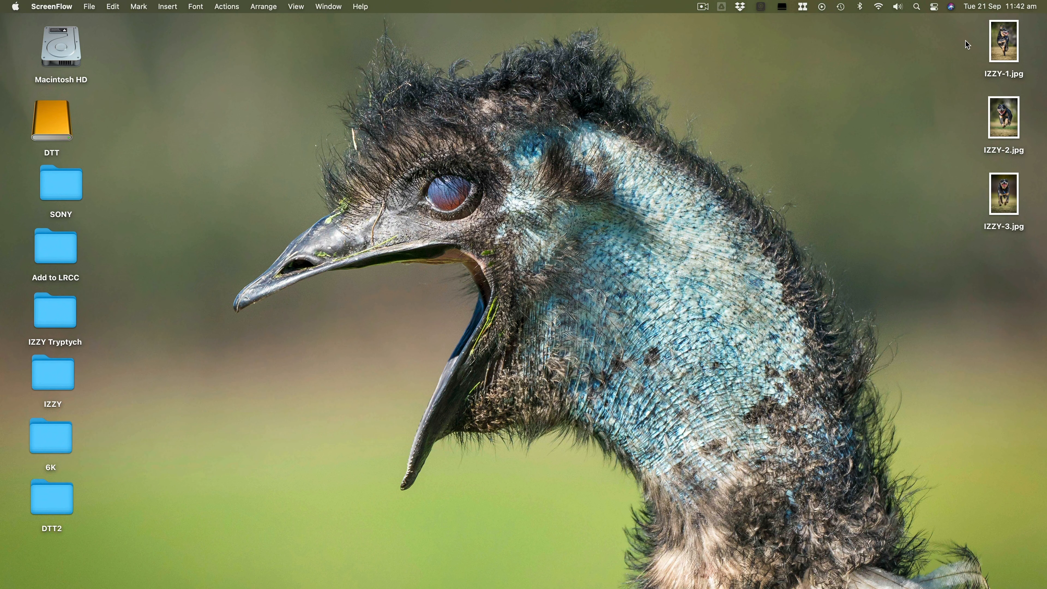
Open the exported IZZY-1.jpg, IZZY-2.jpg and IZZY-3.jpg from the desktop in Photoshop and bring IZZY-1.jpg to the front
{"action": "left_click_drag", "start_coordinate": [966, 41], "coordinate": [1021, 203]}
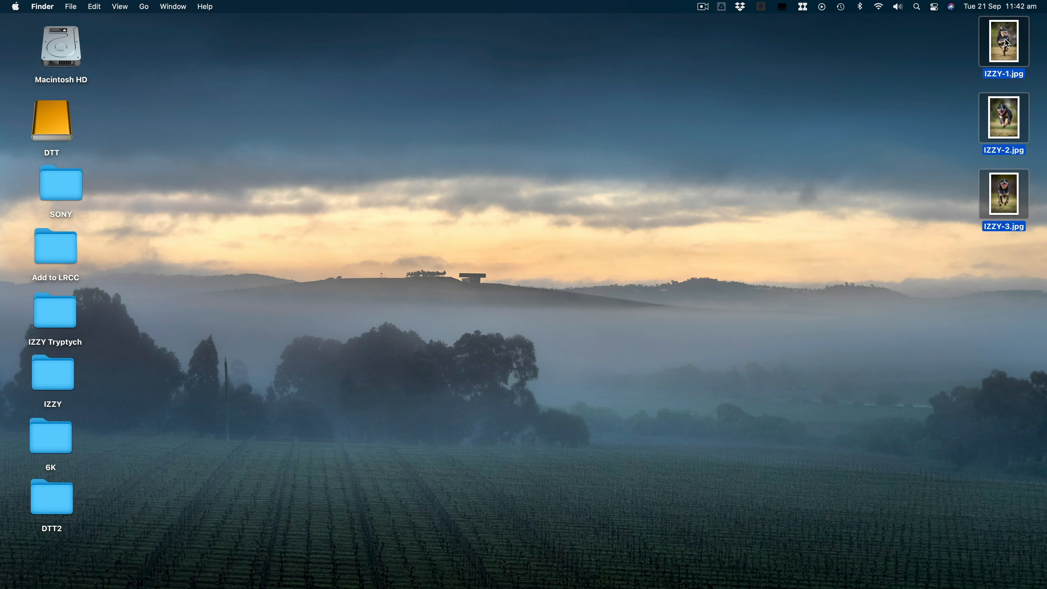
{"action": "double_click", "coordinate": [1007, 43]}
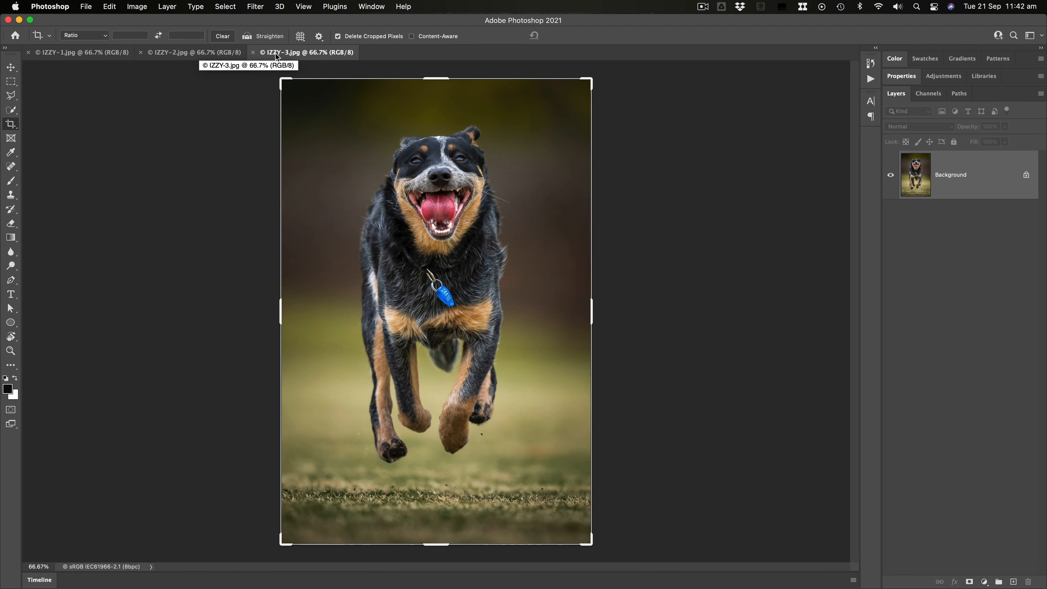
{"action": "left_click", "coordinate": [222, 56]}
{"action": "left_click", "coordinate": [104, 57]}
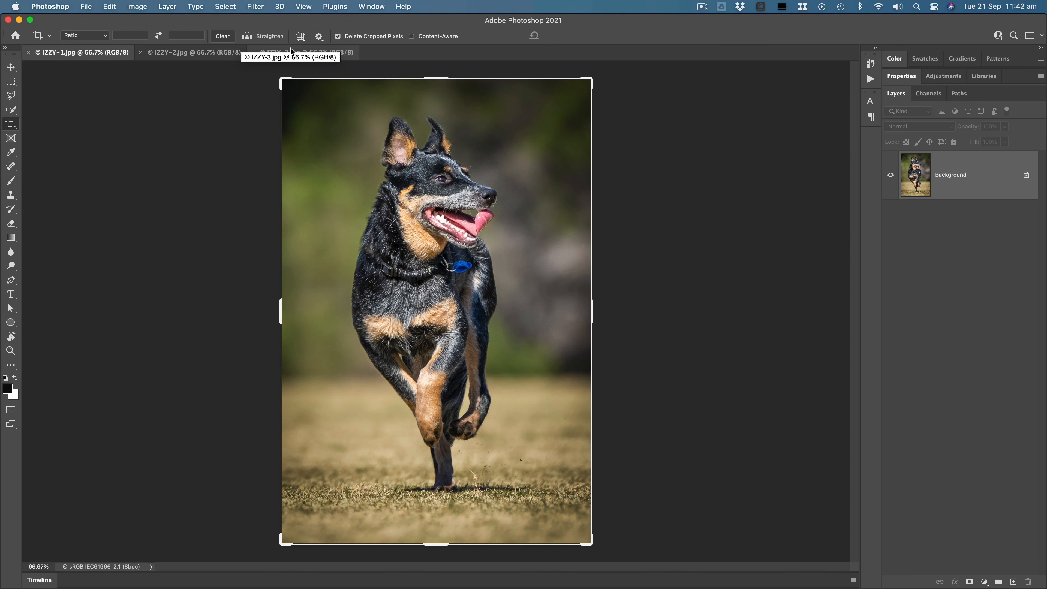
Load the three open files as layers of one new document using the Load Files into Stack script
{"action": "left_click", "coordinate": [86, 7]}
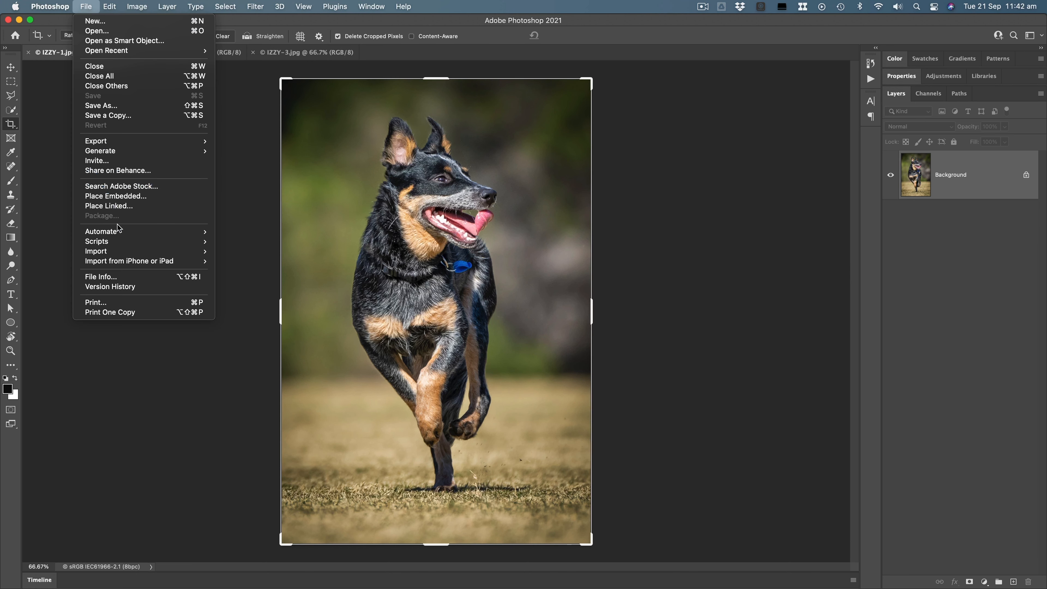
{"action": "mouse_move", "coordinate": [120, 242]}
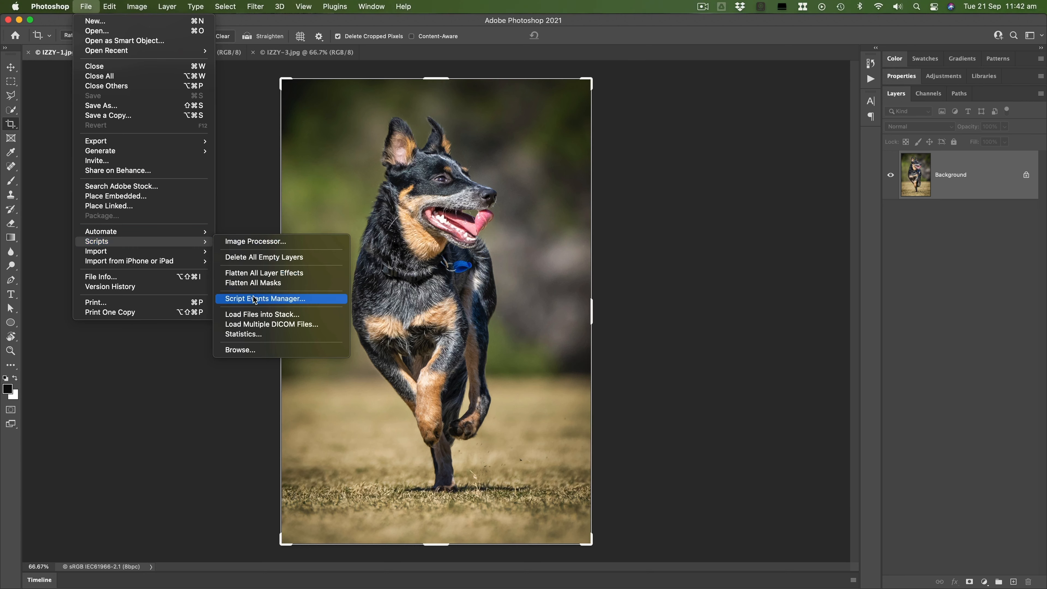
{"action": "left_click", "coordinate": [256, 315]}
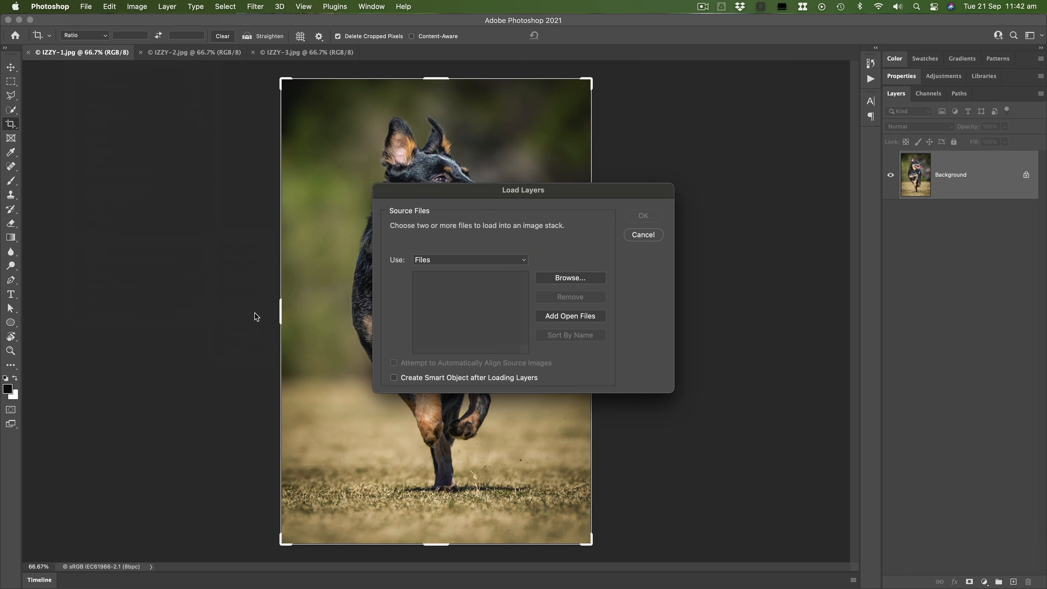
{"action": "left_click", "coordinate": [571, 316]}
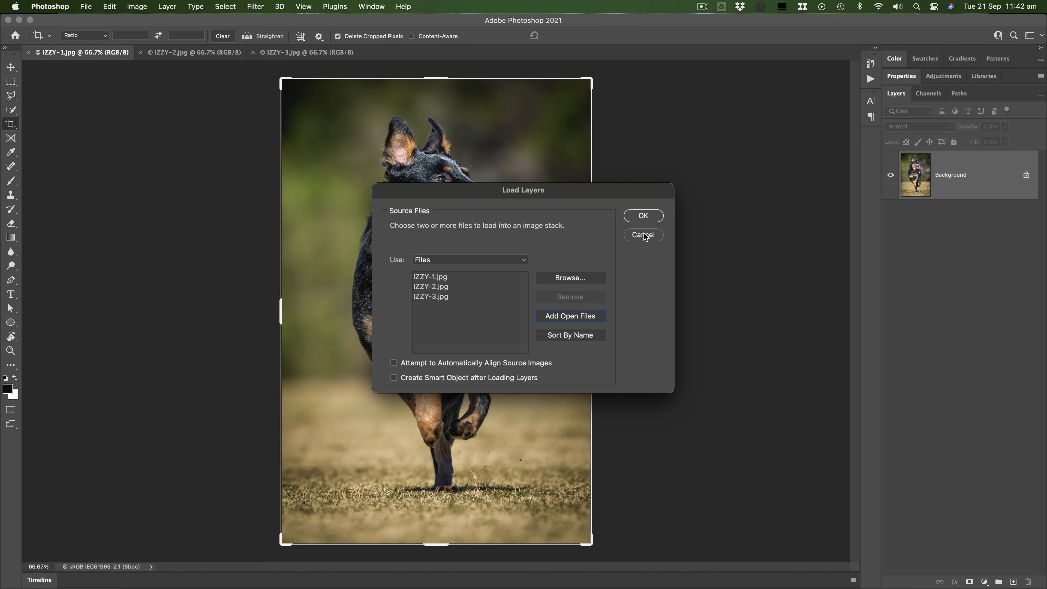
{"action": "left_click", "coordinate": [644, 216]}
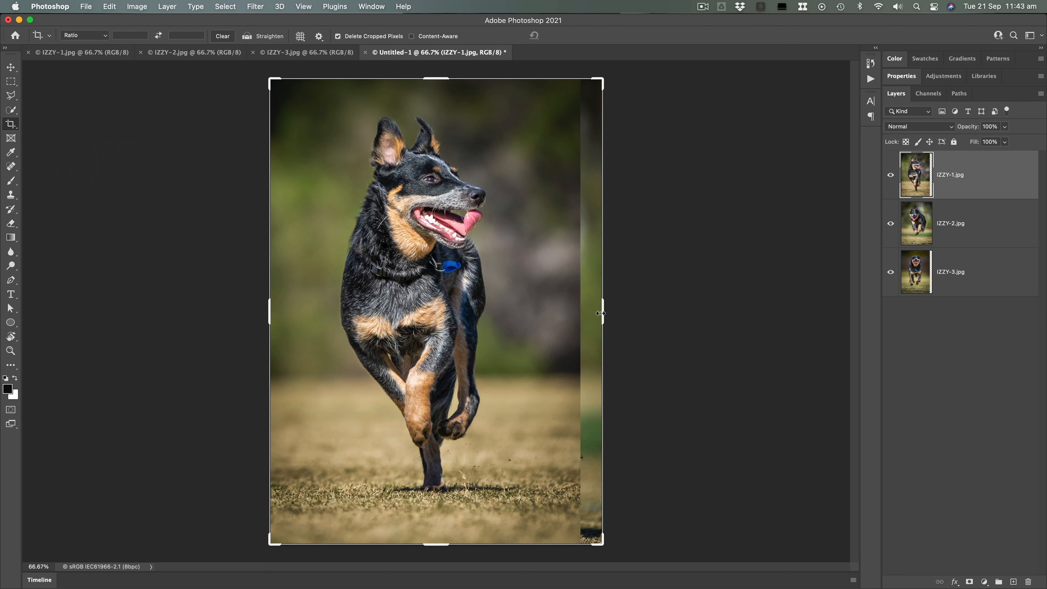
Extend the canvas to the right with the Crop tool to about 5550 px wide, making room for all three photos
{"action": "left_click_drag", "start_coordinate": [602, 312], "coordinate": [777, 290]}
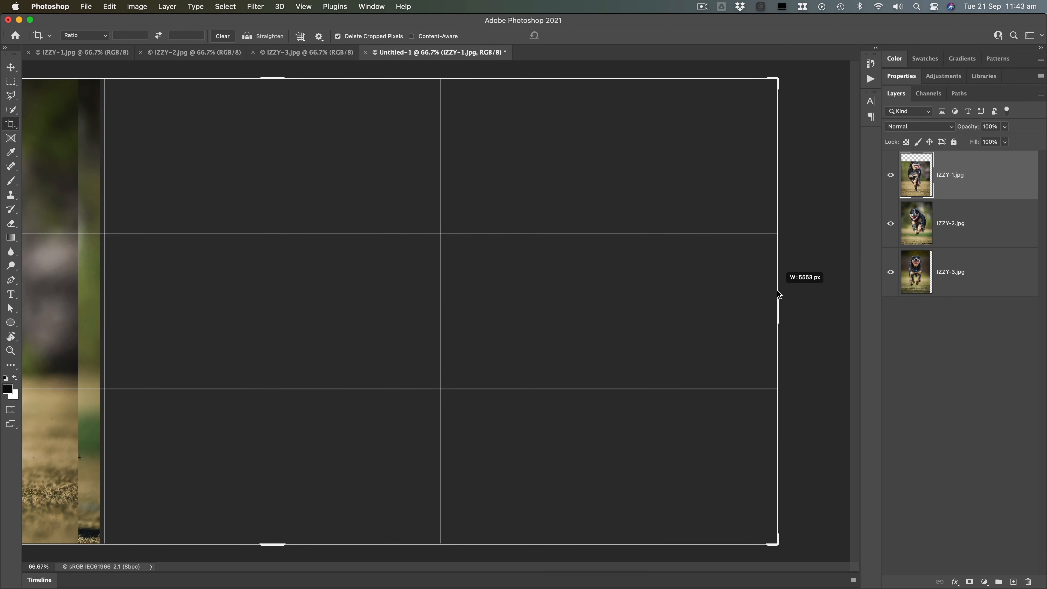
{"action": "left_click_drag", "start_coordinate": [778, 295], "coordinate": [777, 290]}
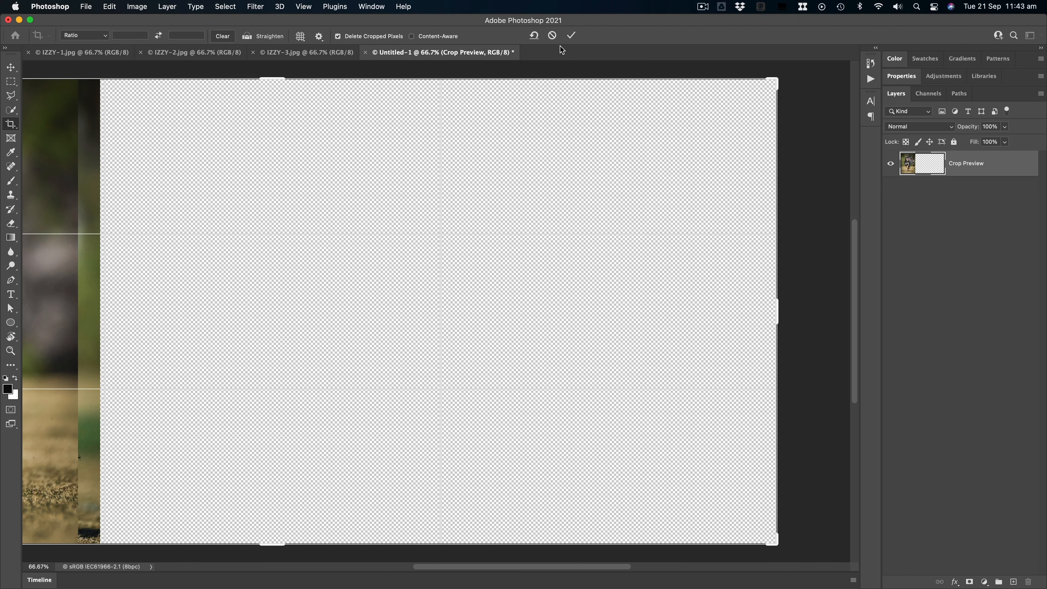
{"action": "left_click", "coordinate": [572, 36]}
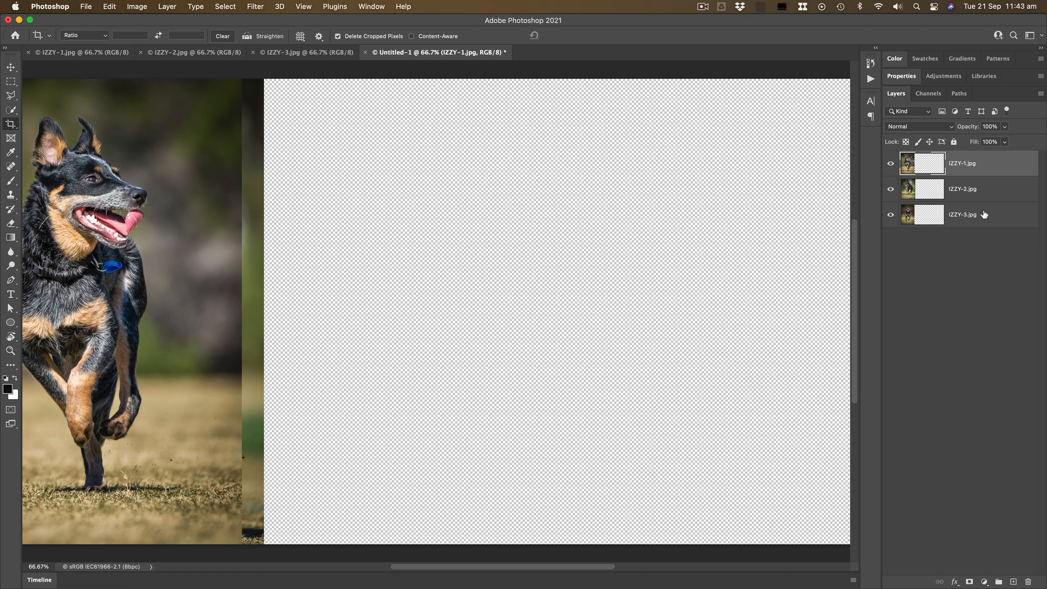
Add an empty layer beneath IZZY-3.jpg, keeping it at the bottom of the layer stack
{"action": "left_click", "coordinate": [984, 217]}
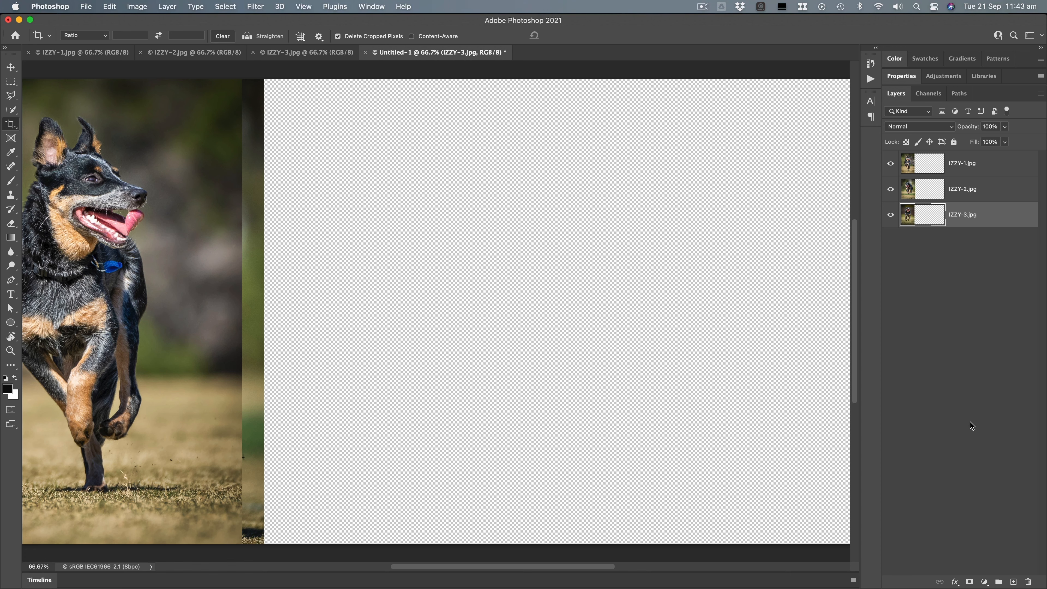
{"action": "left_click", "coordinate": [1014, 582], "text": "super"}
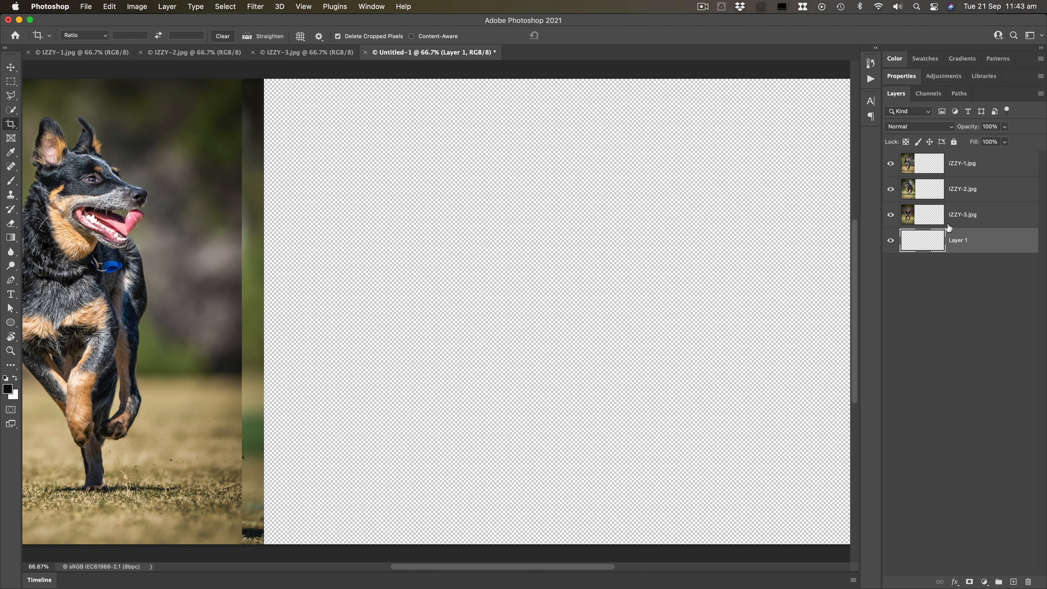
{"action": "left_click_drag", "start_coordinate": [974, 245], "coordinate": [970, 211]}
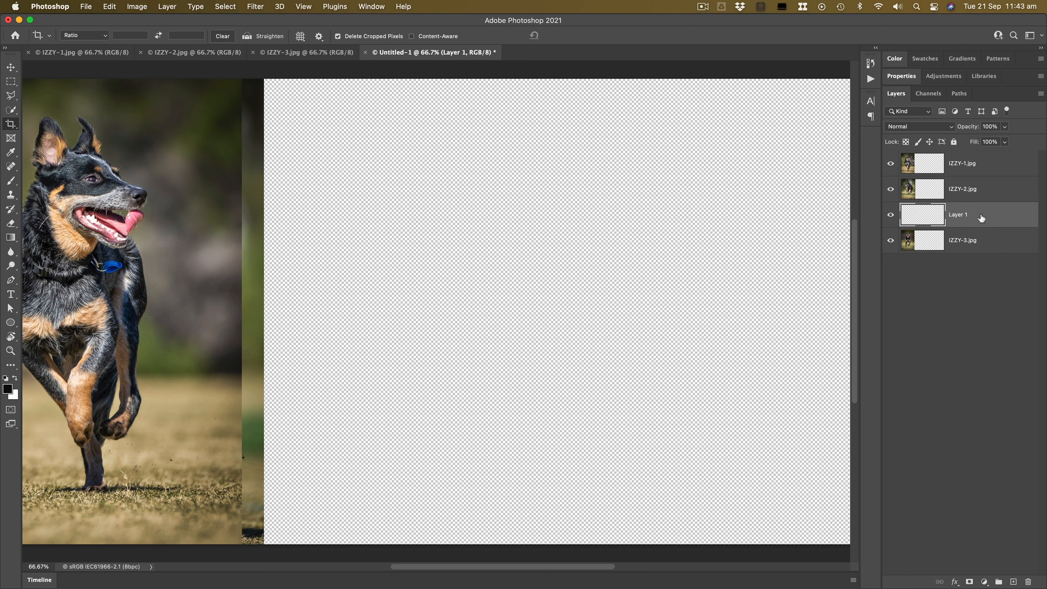
{"action": "left_click_drag", "start_coordinate": [983, 218], "coordinate": [980, 250]}
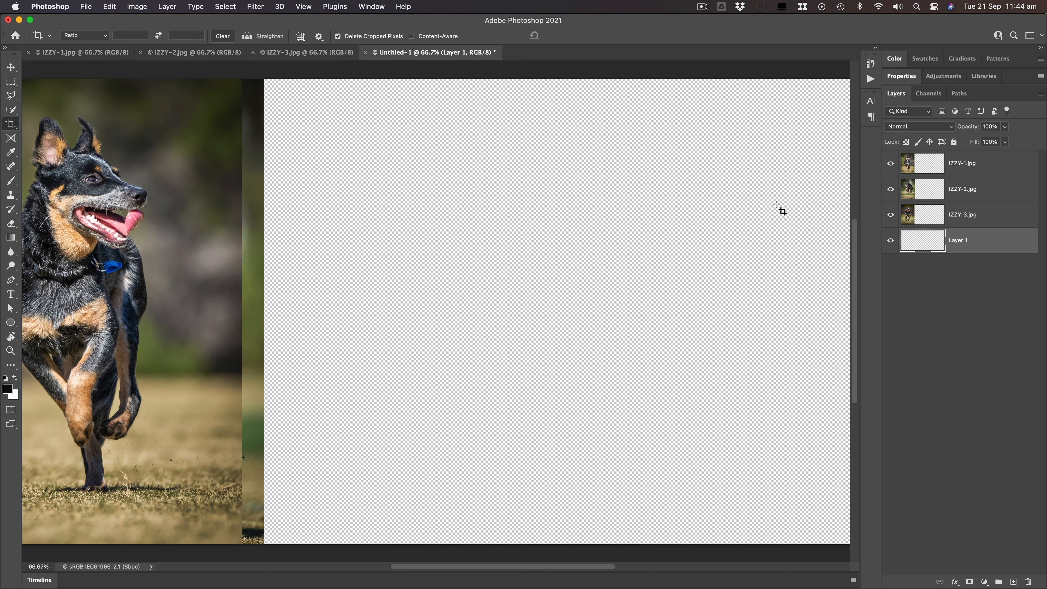
Fill the empty bottom layer with the white background colour, trying the black foreground colour as an alternative before restoring white
{"action": "left_click", "coordinate": [109, 7]}
{"action": "left_click", "coordinate": [114, 8]}
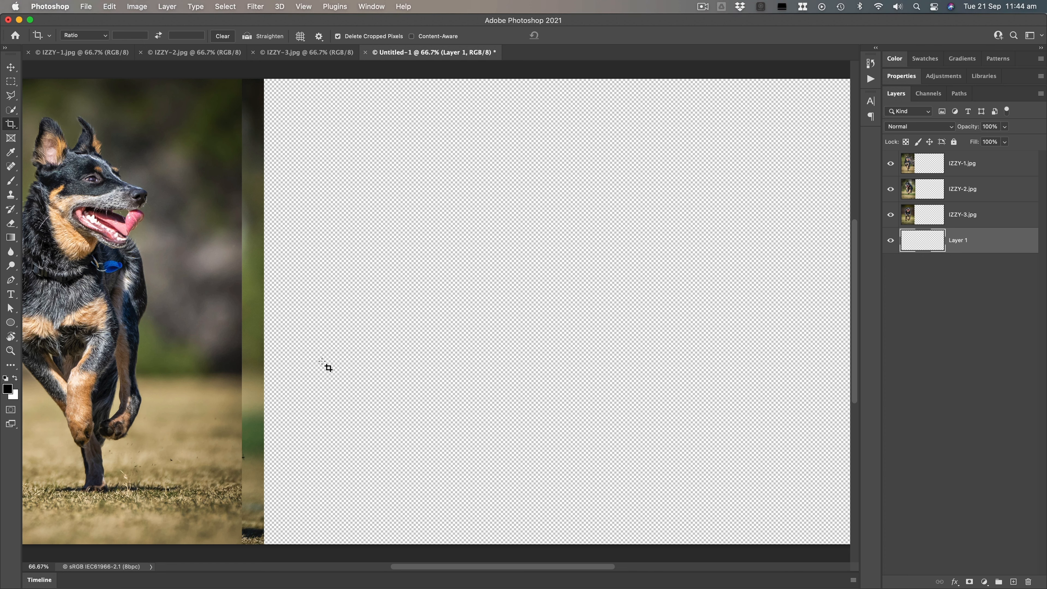
{"action": "key", "text": "super"}
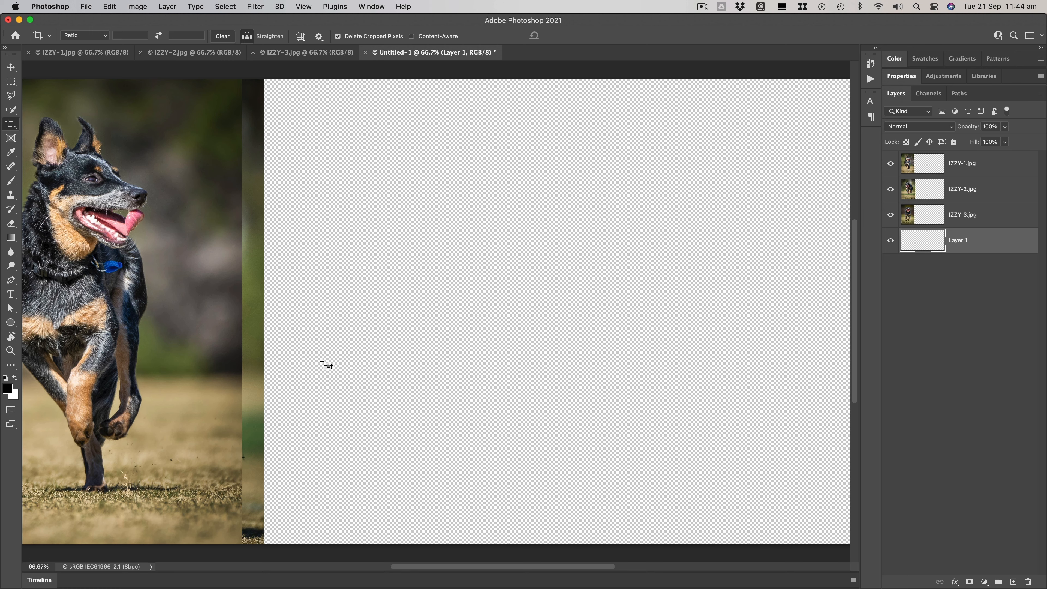
{"action": "key", "text": "super+BackSpace"}
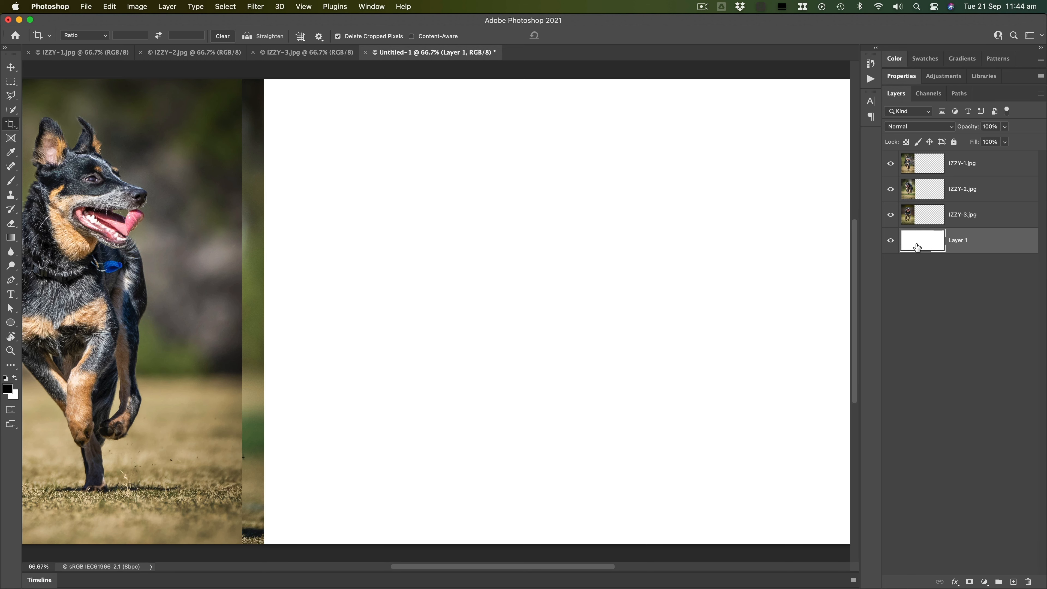
{"action": "key", "text": "alt+BackSpace"}
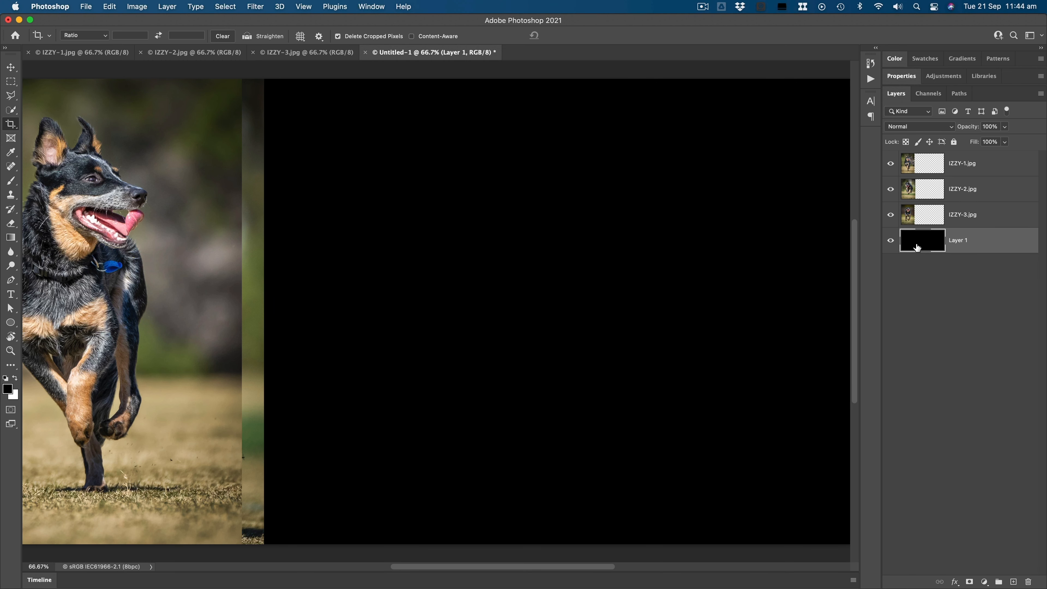
{"action": "key", "text": "super+BackSpace"}
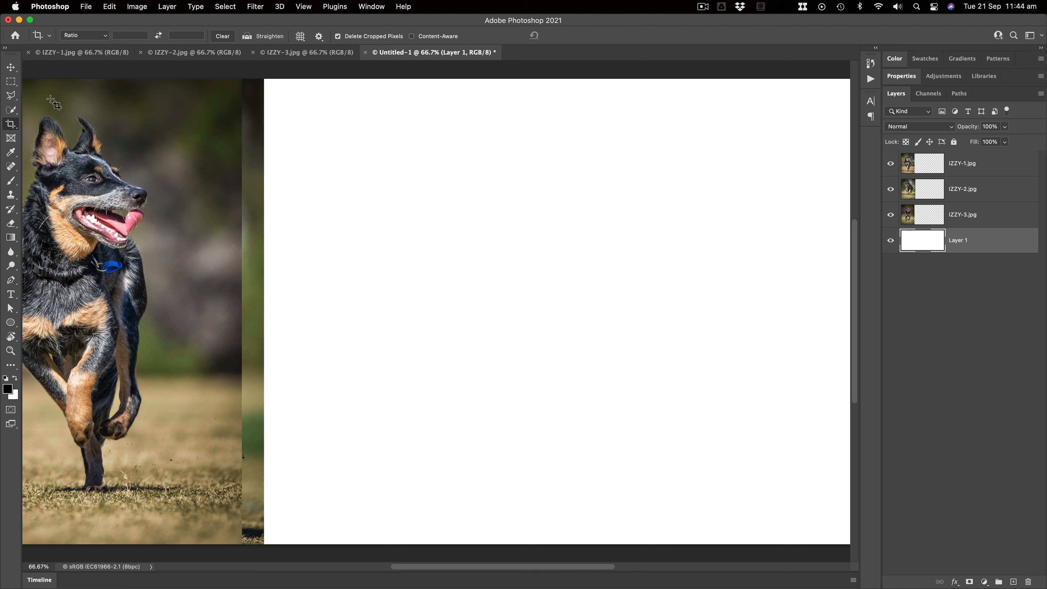
Shift the IZZY-1.jpg photo slightly right with the Move tool using Auto-Select, and switch Auto-Select off
{"action": "left_click", "coordinate": [11, 68]}
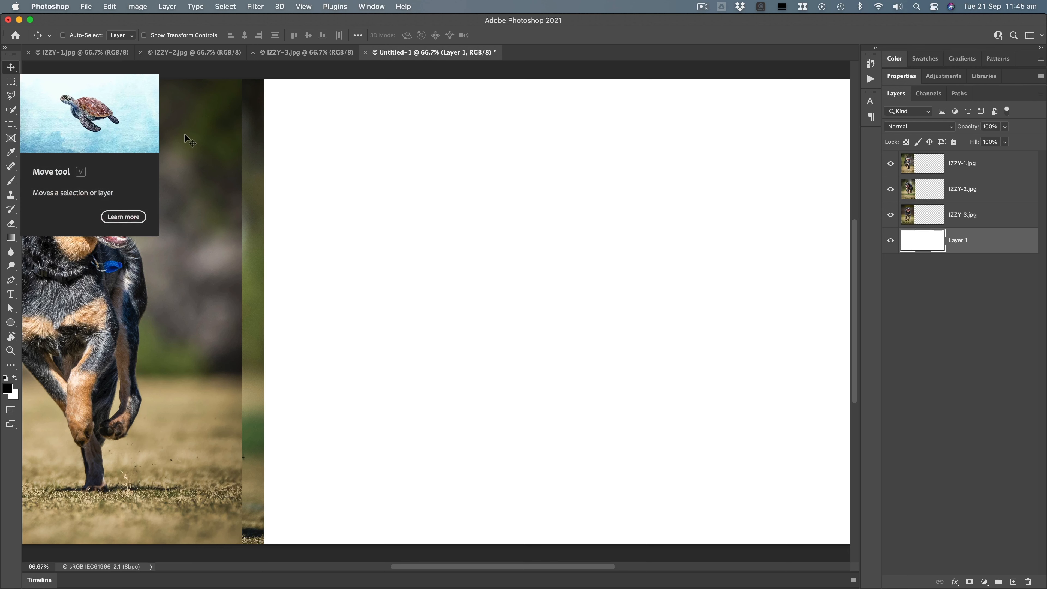
{"action": "left_click", "coordinate": [985, 192]}
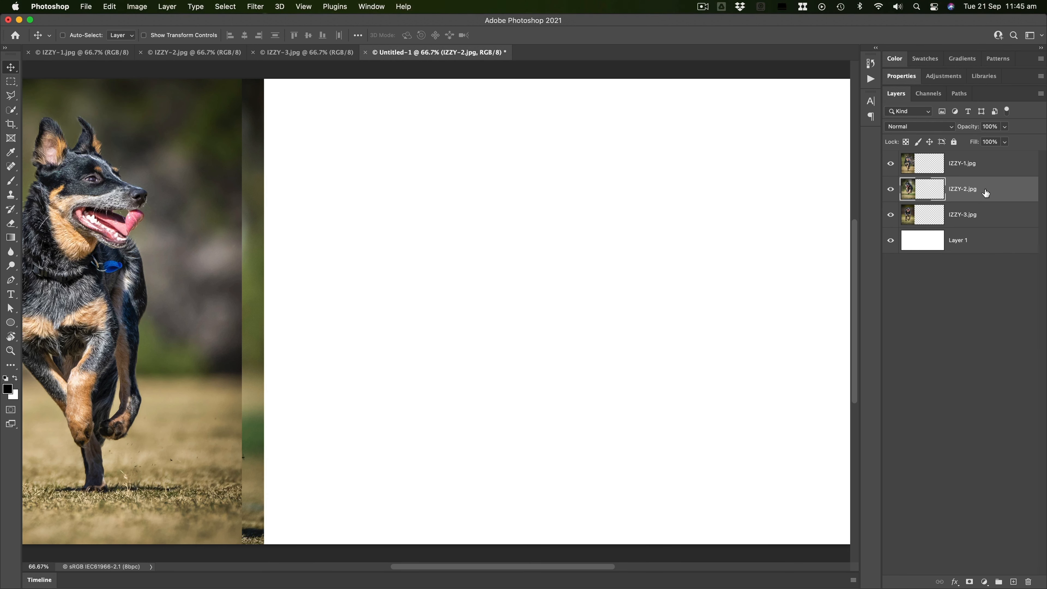
{"action": "left_click", "coordinate": [980, 218]}
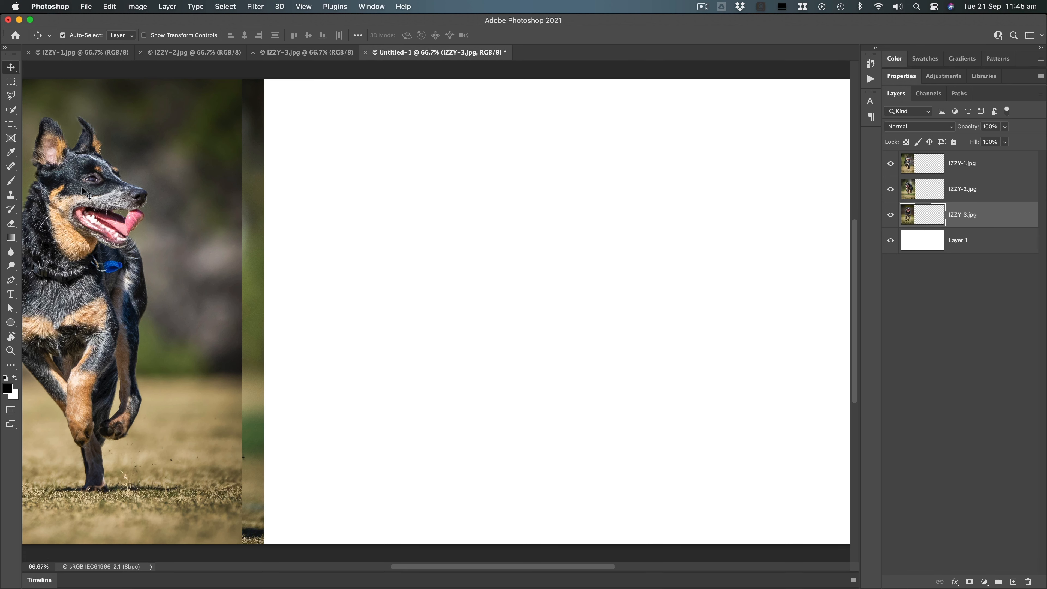
{"action": "left_click_drag", "start_coordinate": [81, 185], "coordinate": [165, 192]}
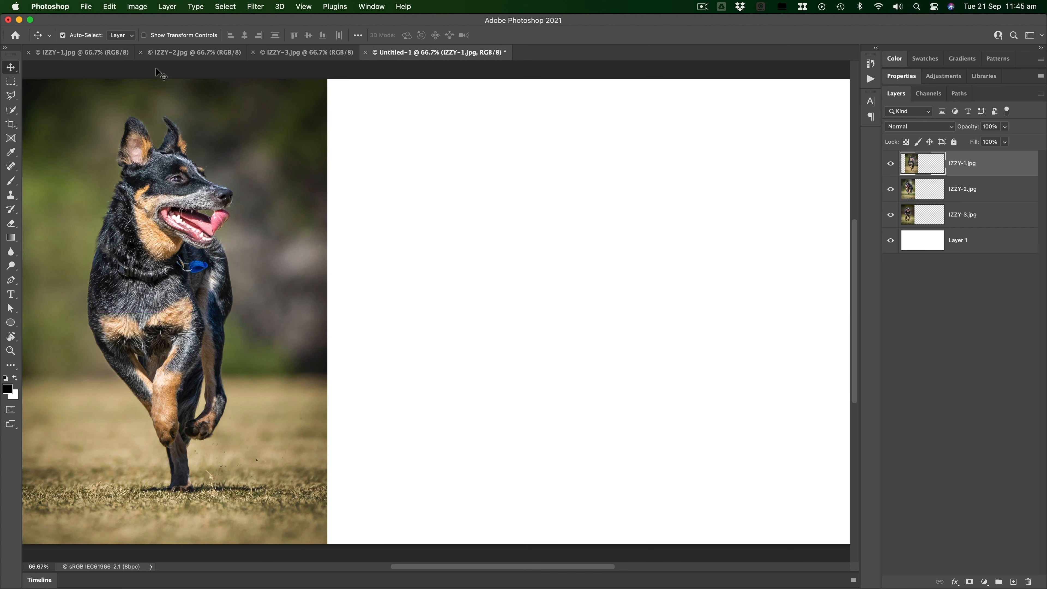
{"action": "left_click", "coordinate": [63, 37]}
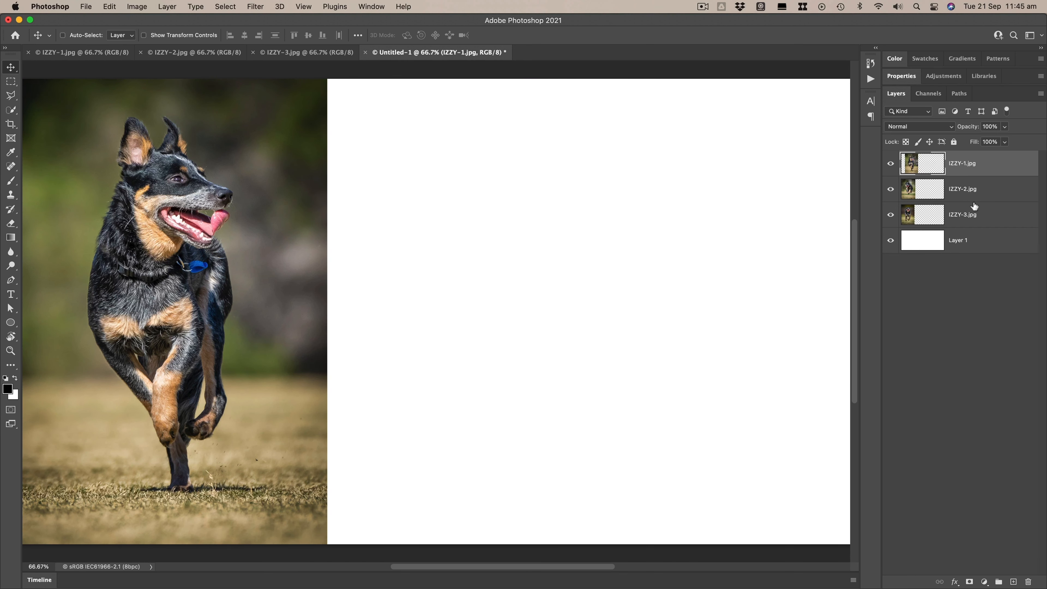
Move the IZZY-3.jpg layer to the right of IZZY-1.jpg as the middle panel, leaving a white gap of about 39 px
{"action": "left_click", "coordinate": [982, 215]}
{"action": "left_click_drag", "start_coordinate": [267, 238], "coordinate": [617, 243]}
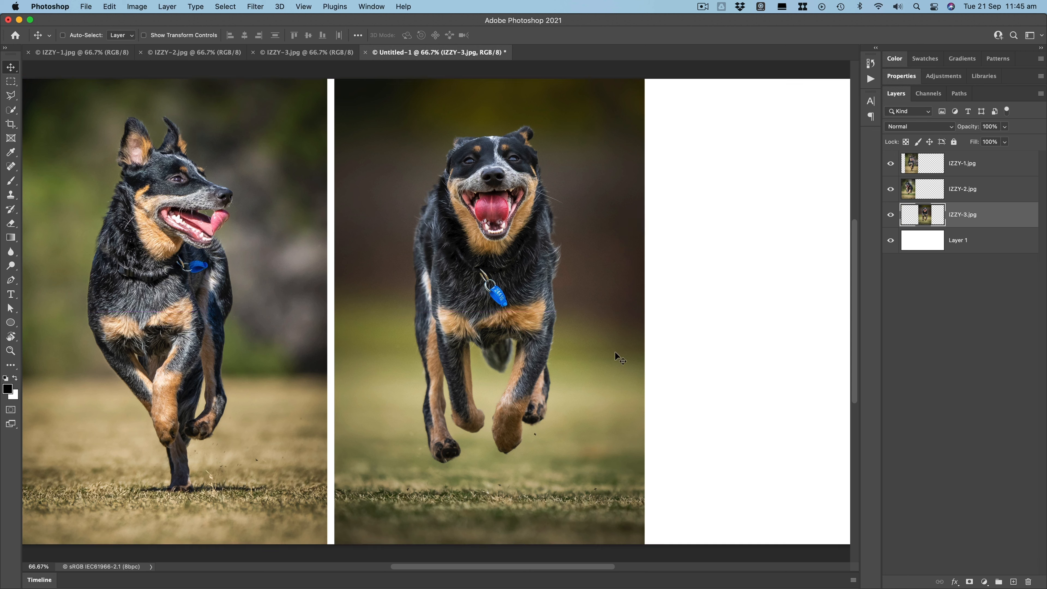
{"action": "left_click_drag", "start_coordinate": [578, 306], "coordinate": [549, 301]}
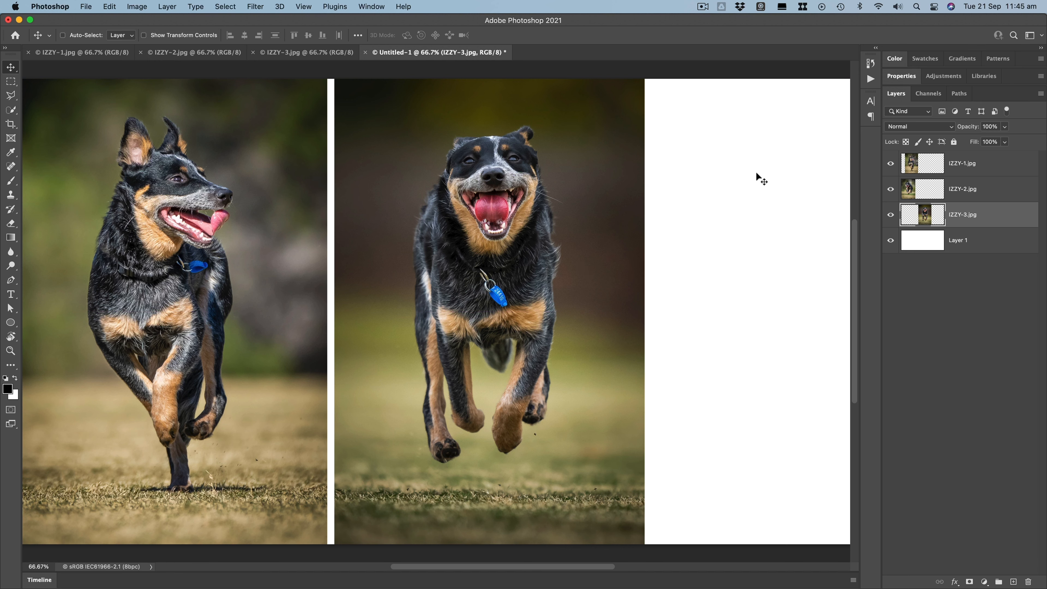
Move the IZZY-2.jpg layer about 3960 px horizontally to form the third panel, matching the 39 px gap between the other photos
{"action": "left_click", "coordinate": [973, 194]}
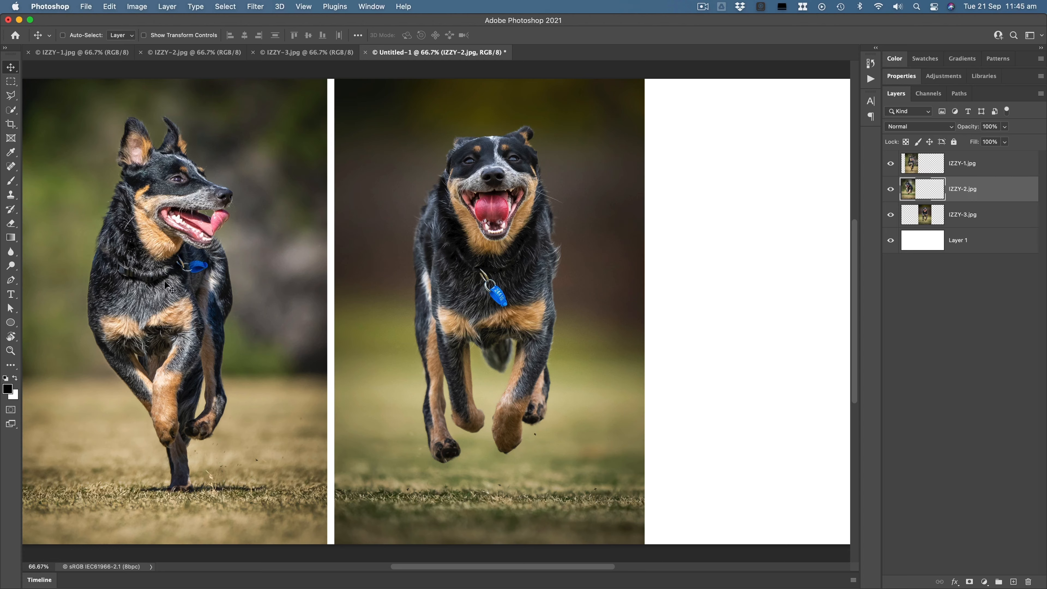
{"action": "left_click_drag", "start_coordinate": [177, 284], "coordinate": [767, 284]}
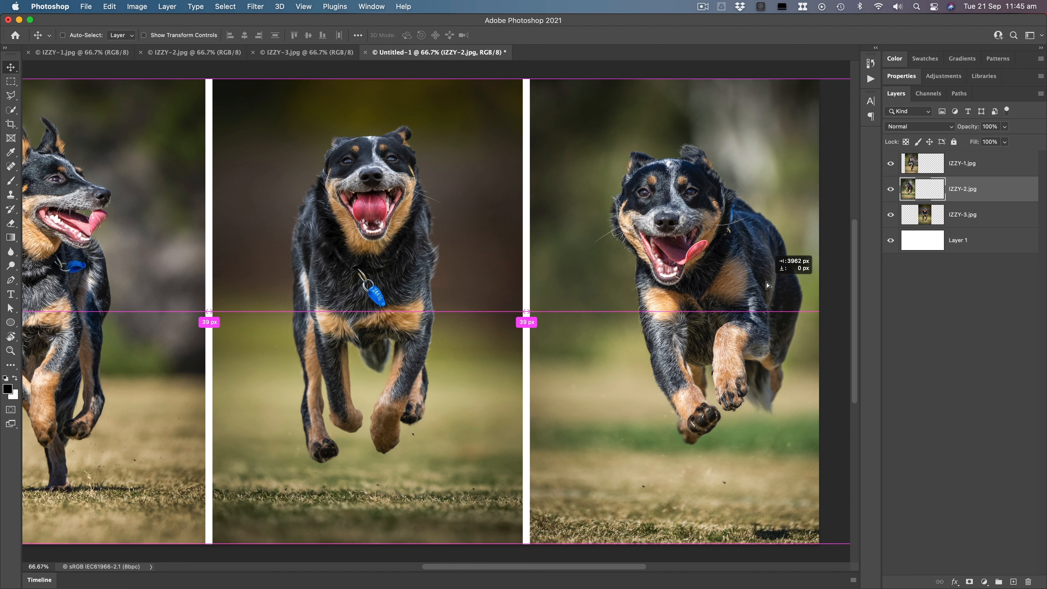
{"action": "left_click_drag", "start_coordinate": [768, 284], "coordinate": [768, 284]}
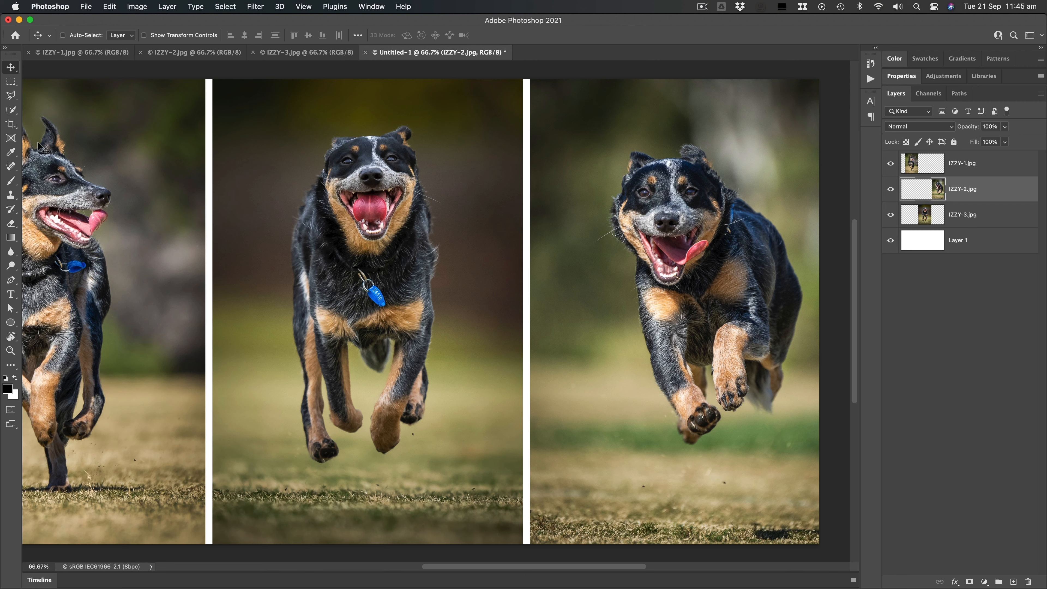
Extend the canvas with the Crop tool past the third photo's outer edge, leaving a narrow strip about as wide as the gaps between photos
{"action": "left_click", "coordinate": [12, 129]}
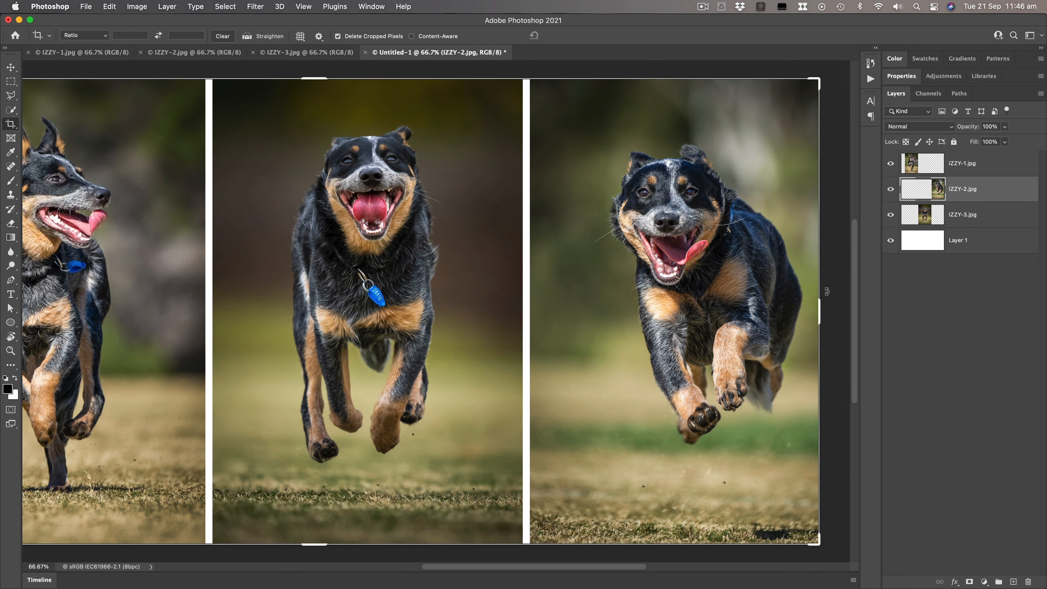
{"action": "left_click_drag", "start_coordinate": [821, 304], "coordinate": [845, 305]}
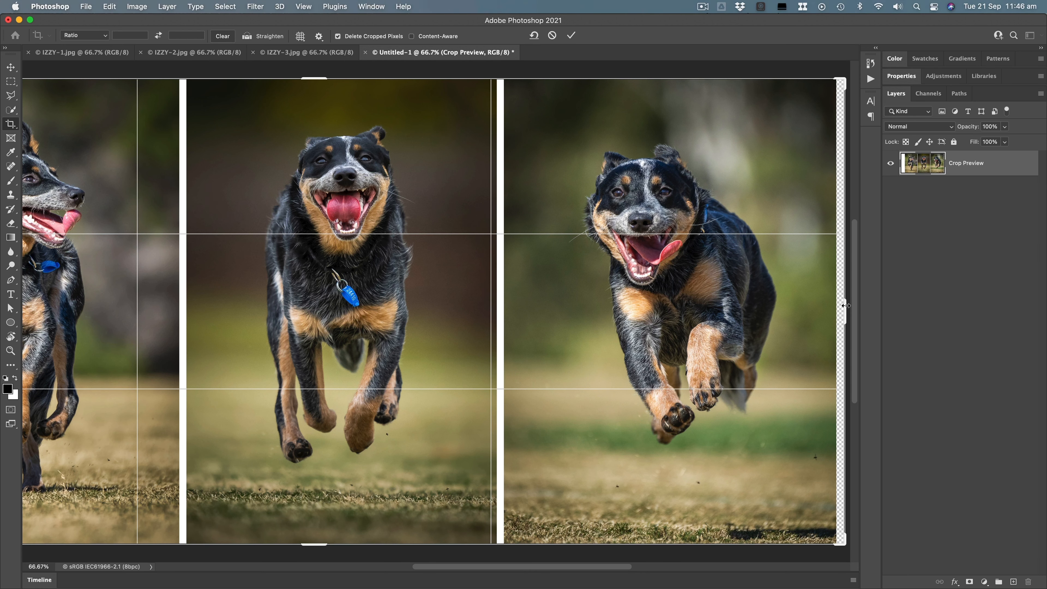
{"action": "key", "text": "Return"}
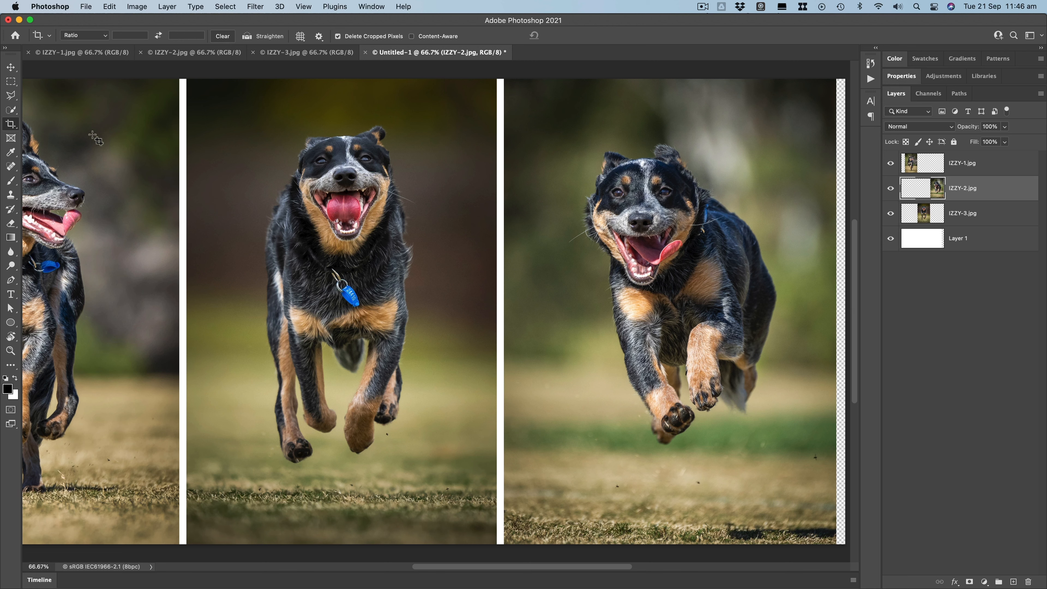
Extend the canvas slightly above and below the photos with the Crop tool, and fill Layer 1 with the white background colour
{"action": "left_click", "coordinate": [15, 126]}
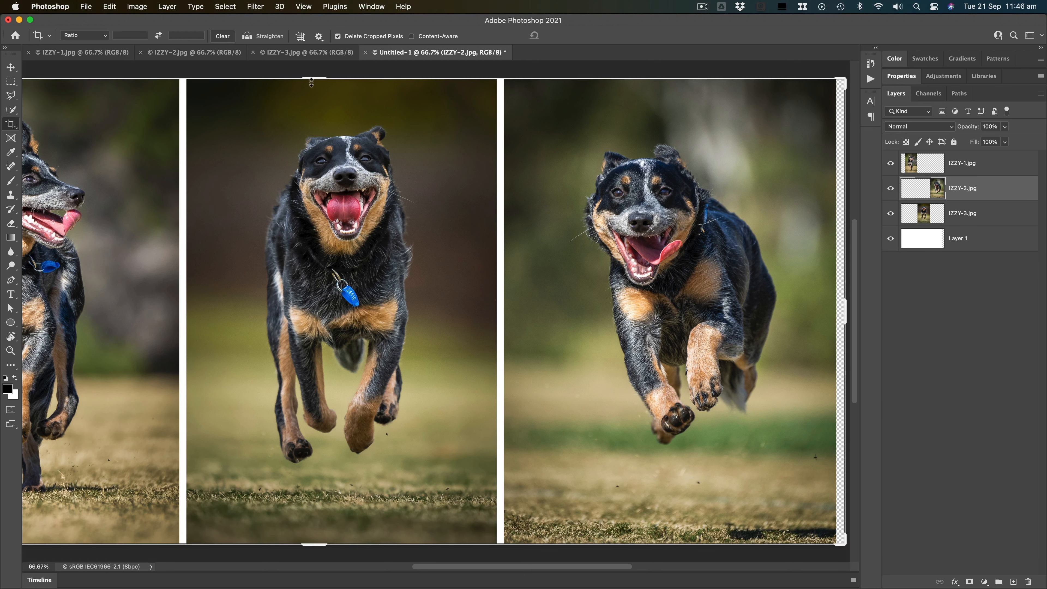
{"action": "left_click_drag", "start_coordinate": [312, 81], "coordinate": [314, 76]}
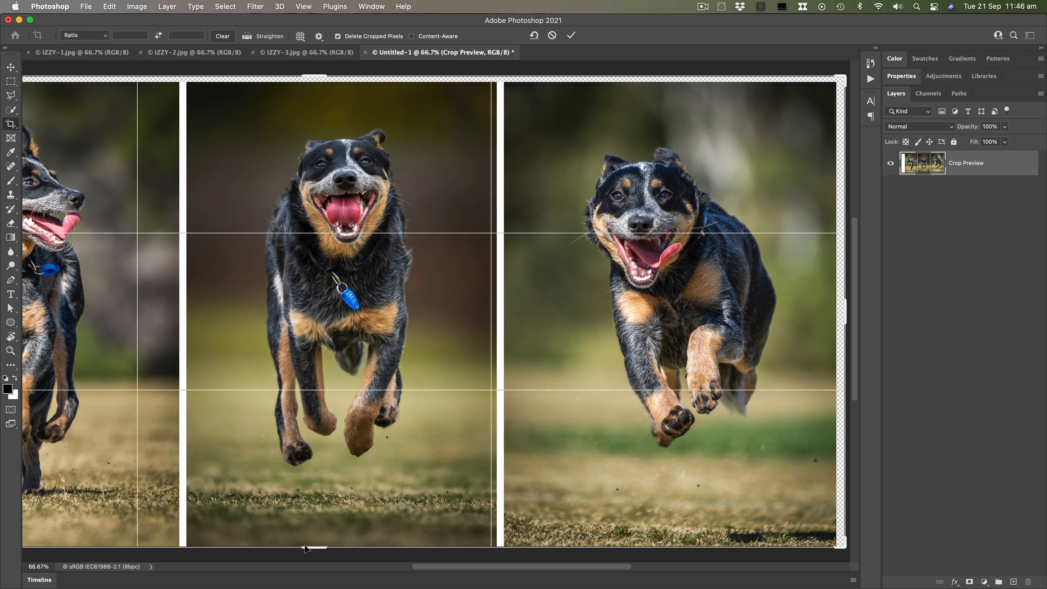
{"action": "left_click_drag", "start_coordinate": [308, 547], "coordinate": [309, 551]}
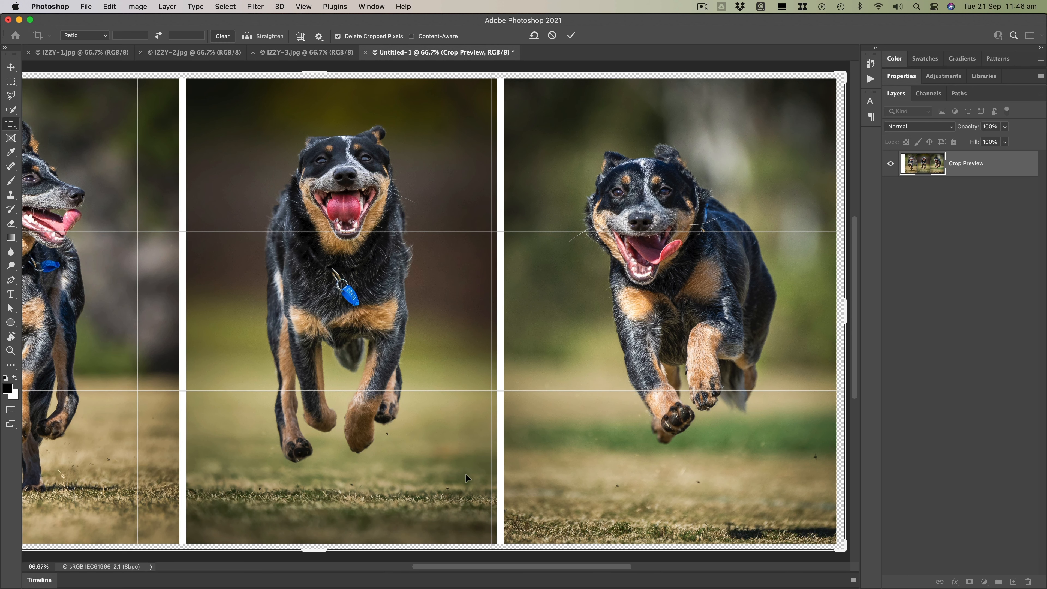
{"action": "left_click", "coordinate": [571, 37]}
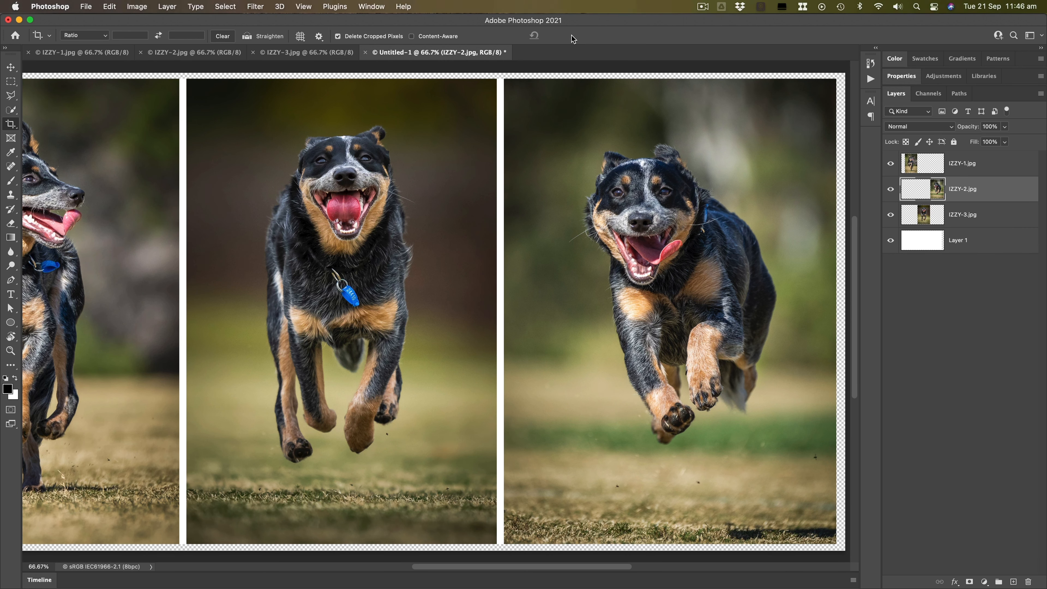
{"action": "left_click", "coordinate": [927, 242]}
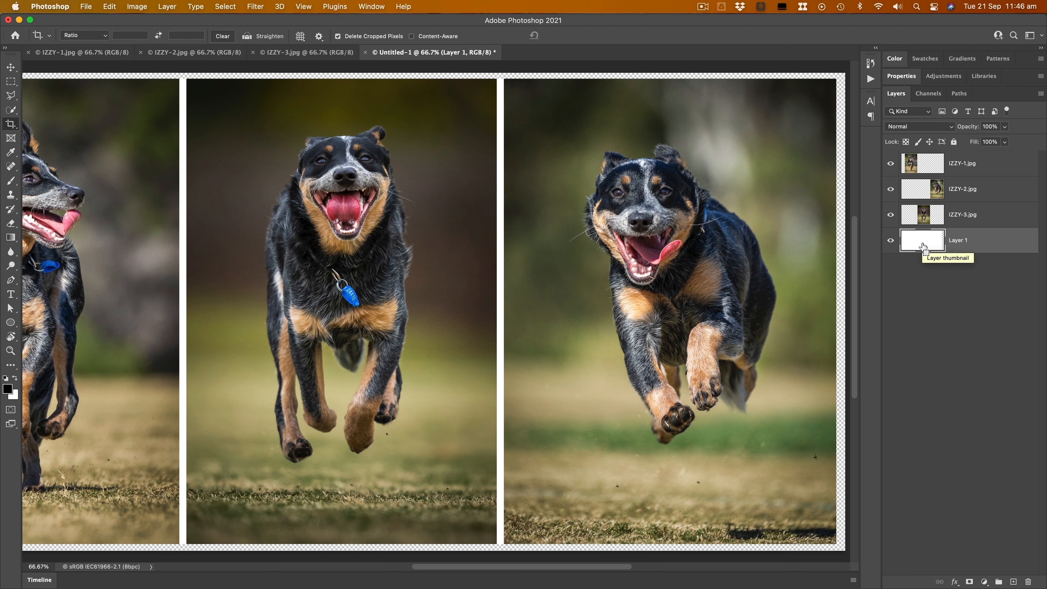
{"action": "key", "text": "super+BackSpace"}
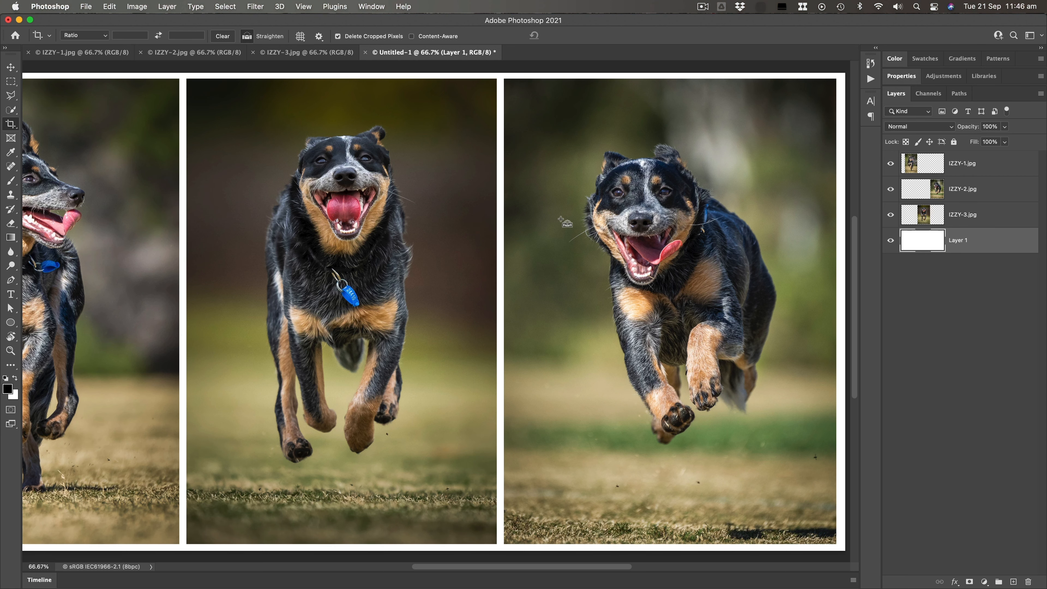
Crop the excess white canvas beside the IZZY-1.jpg photo, leaving a narrow border that matches the other sides
{"action": "key", "text": "super+0"}
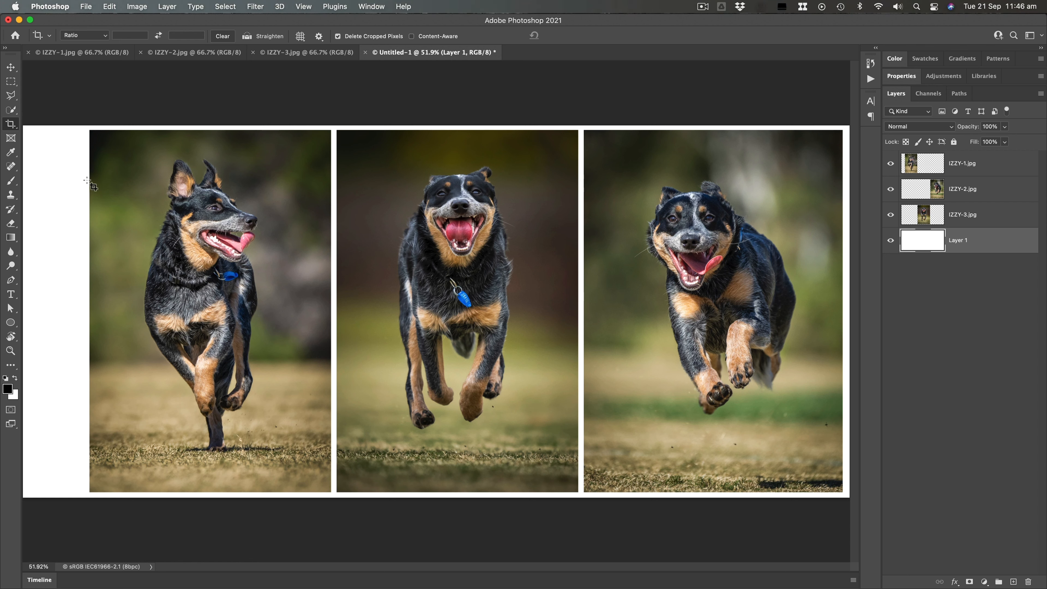
{"action": "left_click", "coordinate": [10, 124]}
{"action": "left_click_drag", "start_coordinate": [23, 312], "coordinate": [55, 312]}
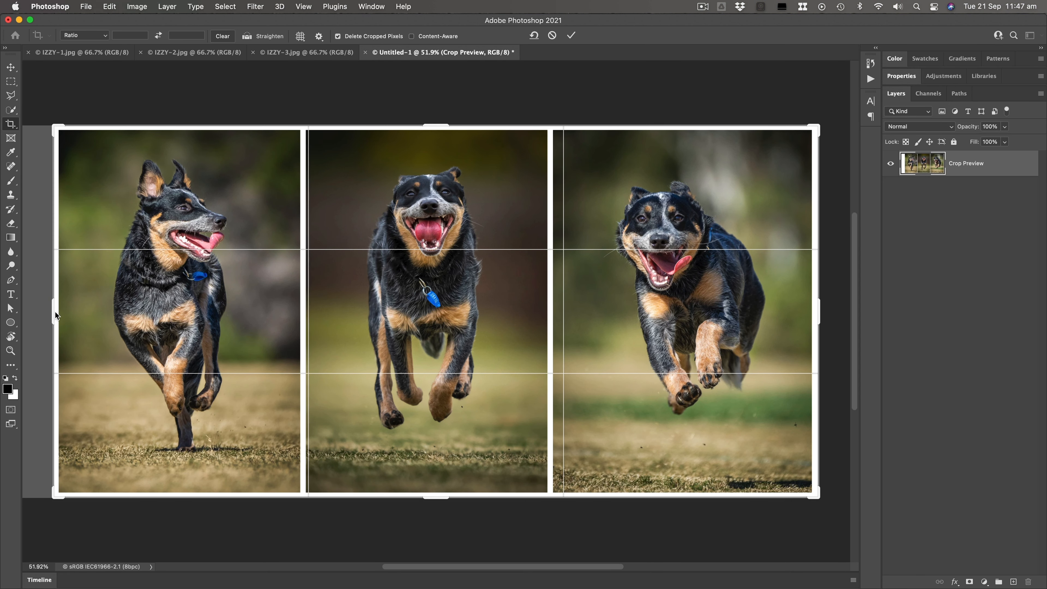
{"action": "key", "text": "Return"}
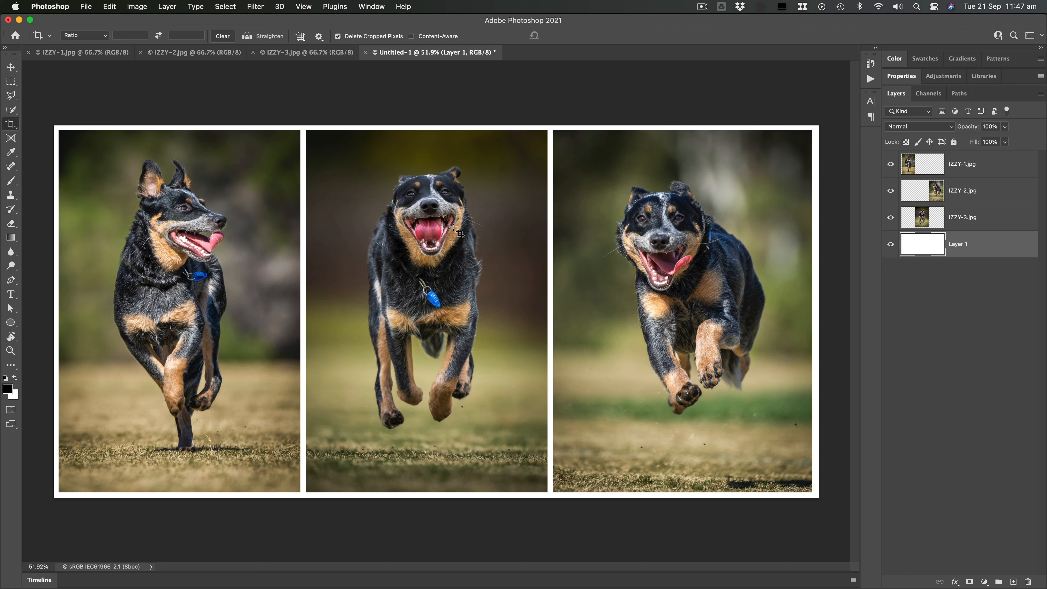
Set up saving a copy of the triptych in JPEG format, and cancel without saving
{"action": "key", "text": "super"}
{"action": "key", "text": "super+s"}
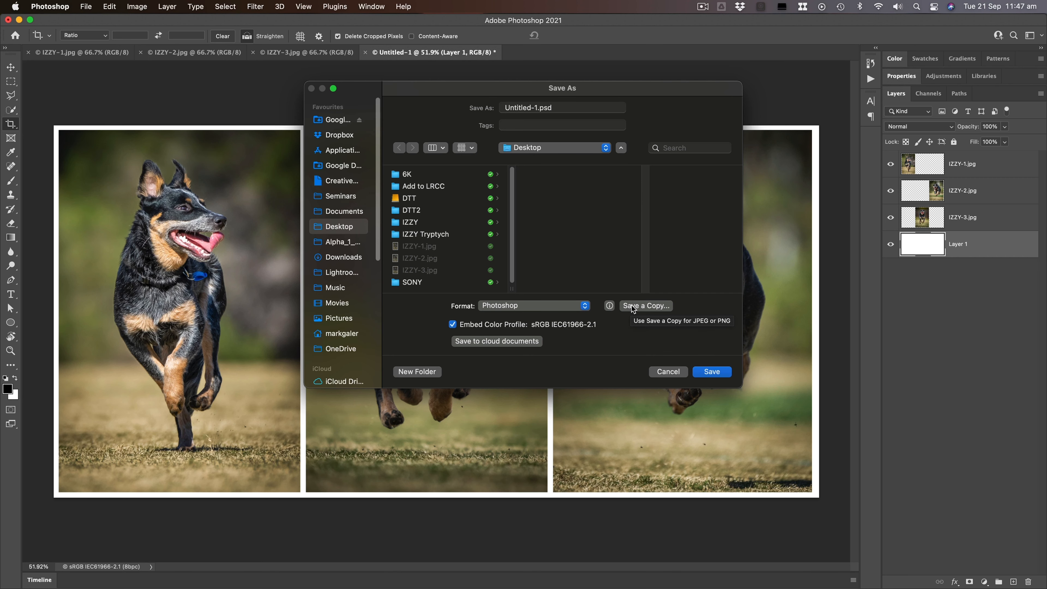
{"action": "left_click", "coordinate": [646, 305]}
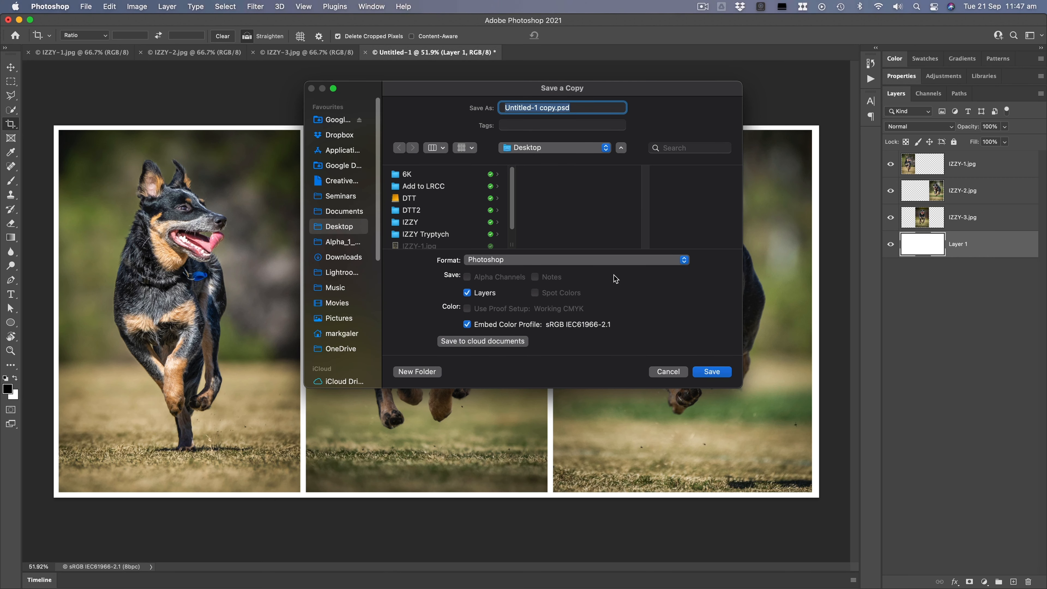
{"action": "left_click", "coordinate": [605, 260]}
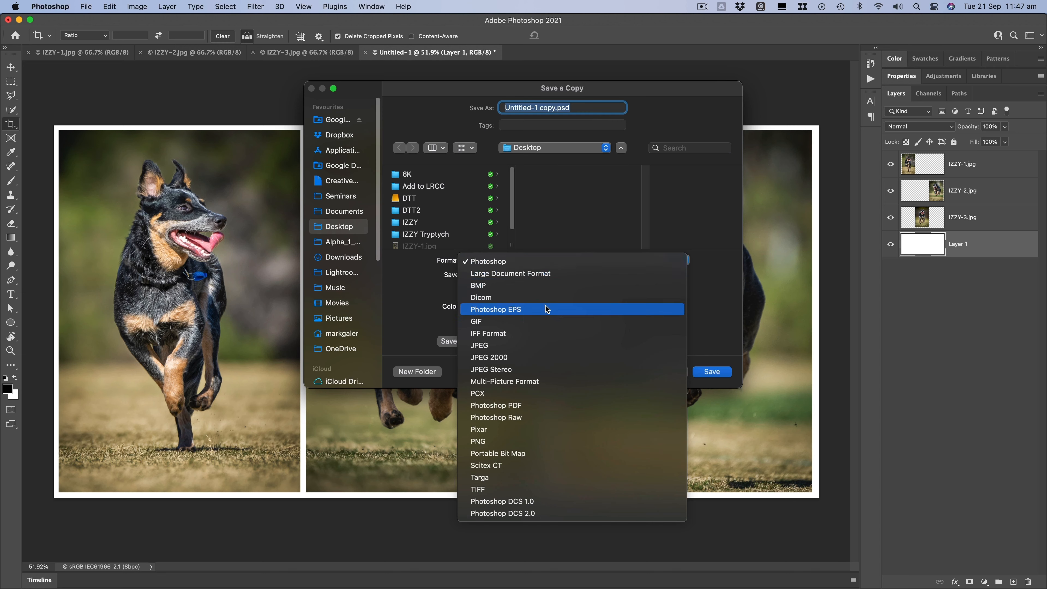
{"action": "left_click", "coordinate": [533, 344]}
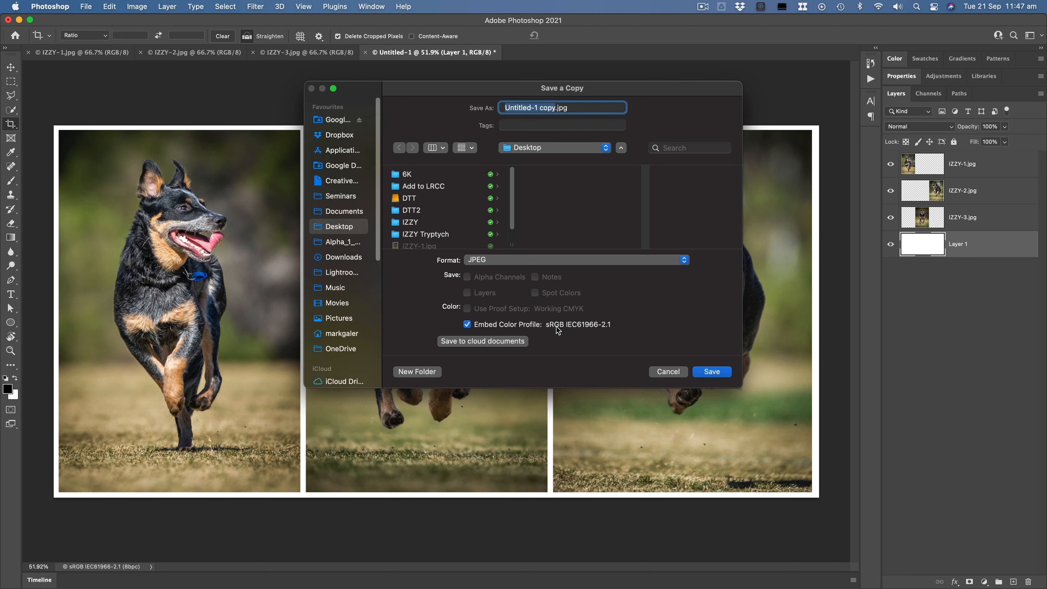
{"action": "left_click", "coordinate": [665, 373]}
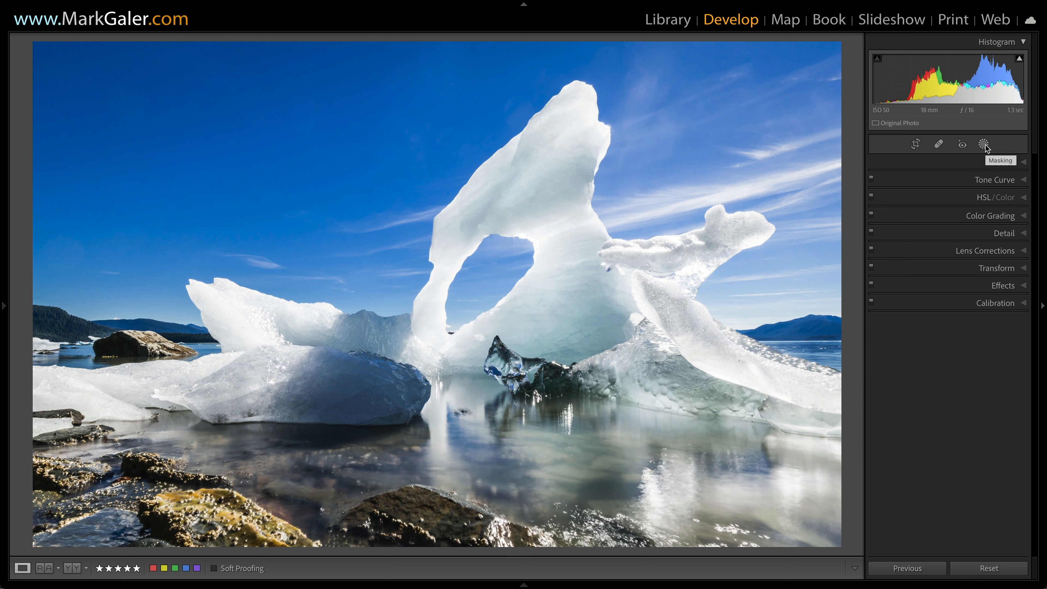
In Lightroom's Develop module, add a Linear Gradient mask downward over the iceberg photo's sky, set Exposure to -1.62, and lower the gradient's upper edge slightly
{"action": "key", "text": "m"}
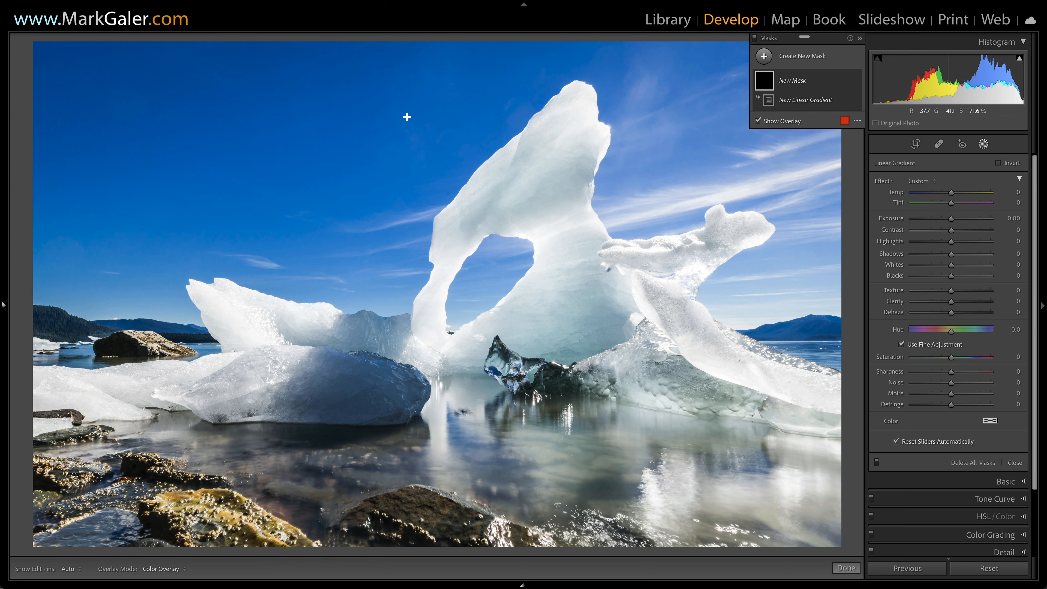
{"action": "left_click_drag", "start_coordinate": [407, 117], "coordinate": [404, 358]}
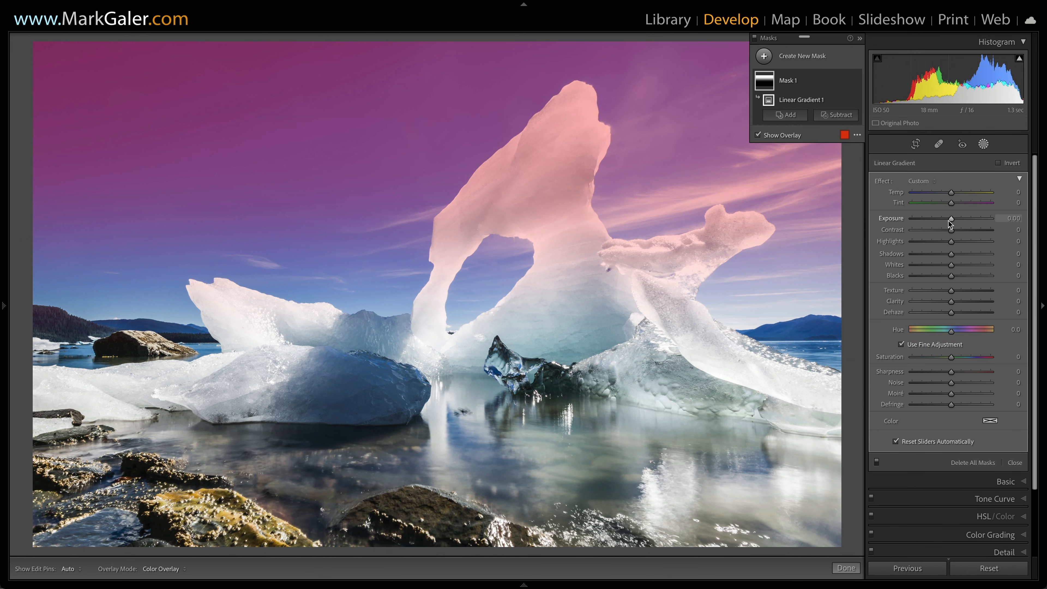
{"action": "left_click_drag", "start_coordinate": [951, 219], "coordinate": [935, 223]}
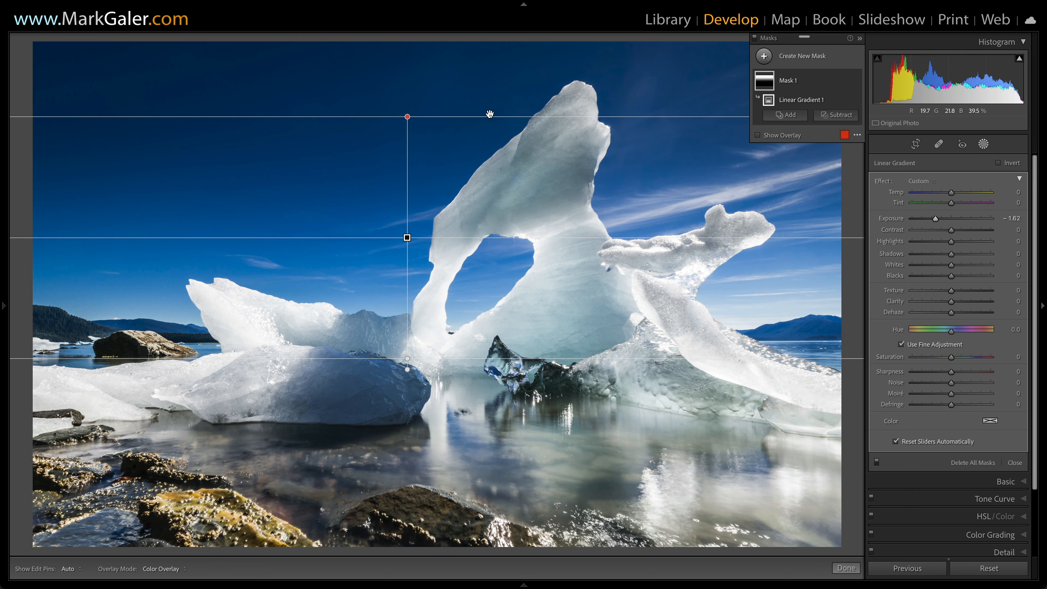
{"action": "left_click_drag", "start_coordinate": [489, 116], "coordinate": [486, 146]}
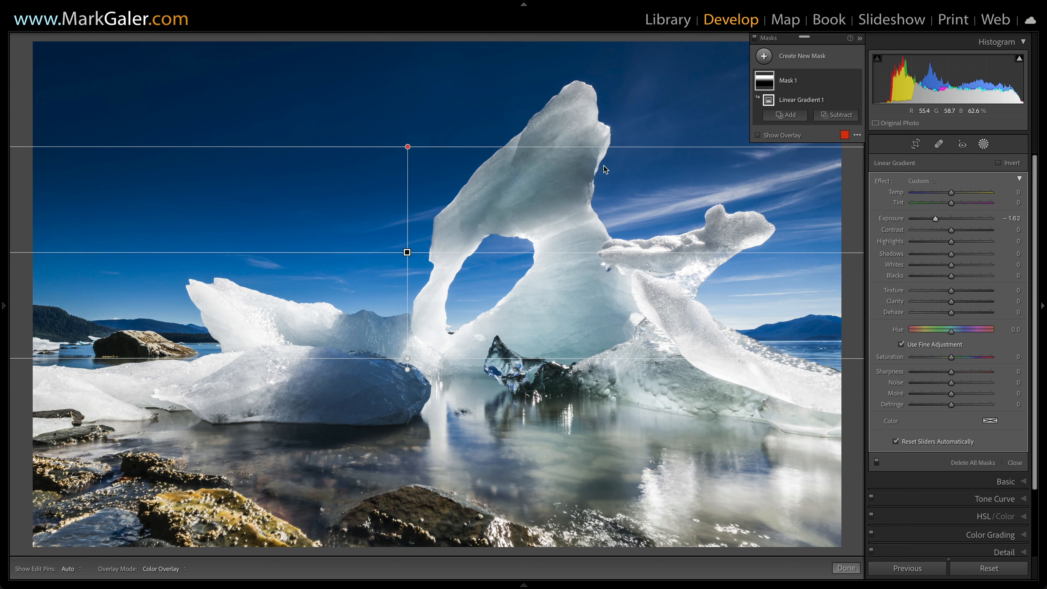
Subtract the iceberg from Mask 1 with Select Subject, and shift the linear gradient slightly down
{"action": "left_click", "coordinate": [837, 117]}
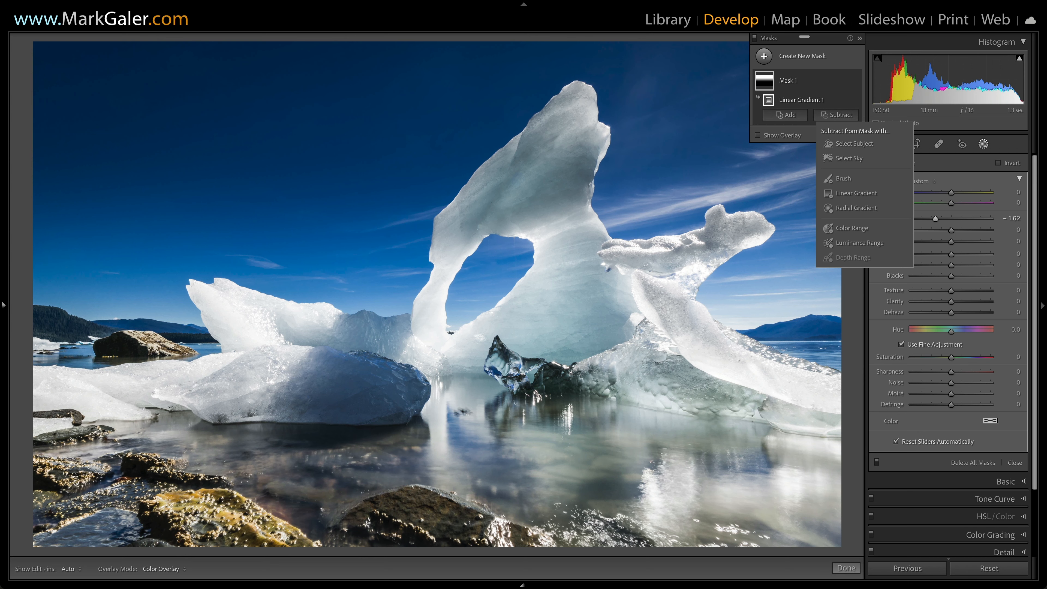
{"action": "left_click", "coordinate": [849, 146]}
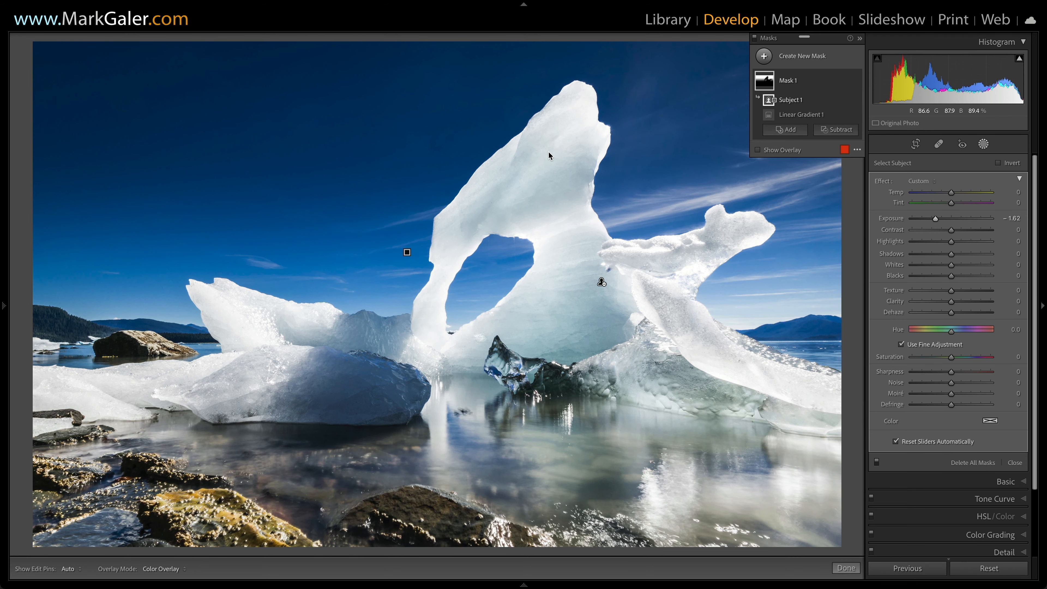
{"action": "left_click", "coordinate": [407, 252]}
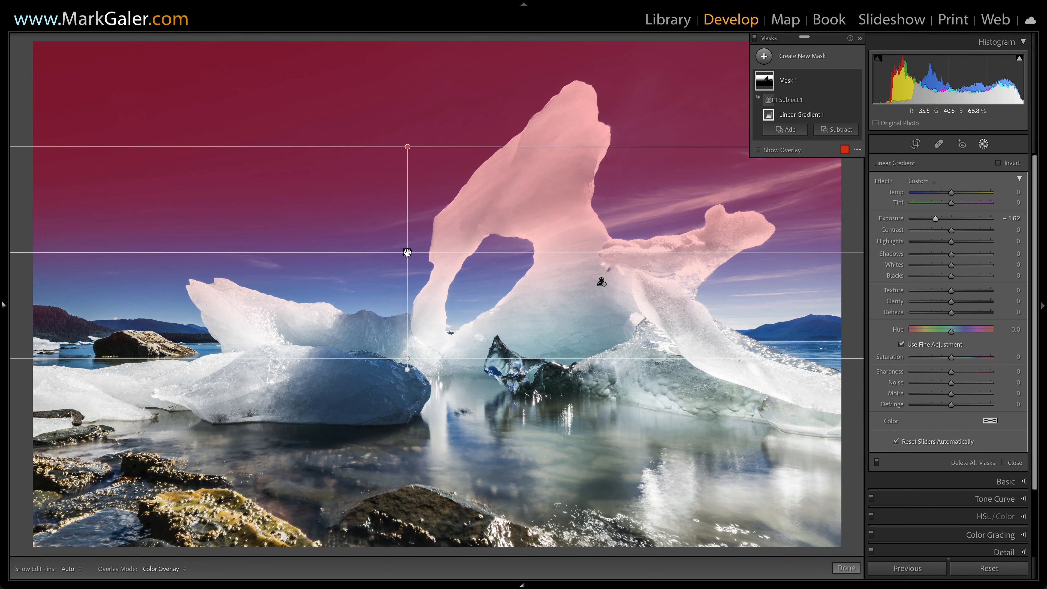
{"action": "mouse_move", "coordinate": [407, 251]}
{"action": "left_mouse_down"}
{"action": "mouse_move", "coordinate": [403, 304]}
{"action": "mouse_move", "coordinate": [401, 262]}
{"action": "left_mouse_up"}
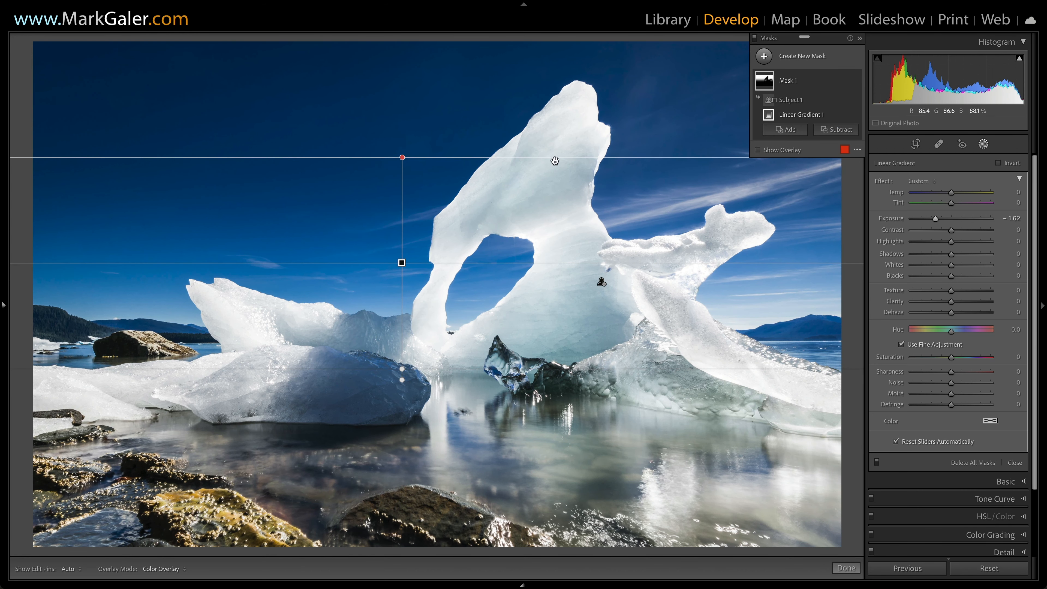
{"action": "left_click_drag", "start_coordinate": [402, 261], "coordinate": [402, 259]}
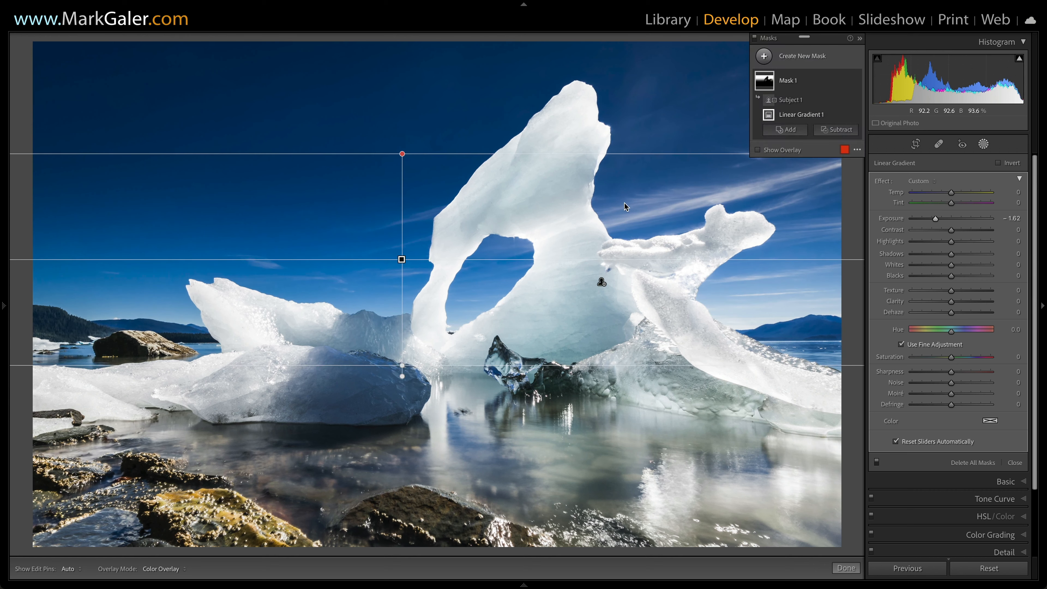
Delete Subject 1 from Mask 1 and subtract a Luminance Range of 65/90 to 100/100 sampled from the bright ice instead
{"action": "left_click", "coordinate": [819, 100]}
{"action": "key", "text": "Delete"}
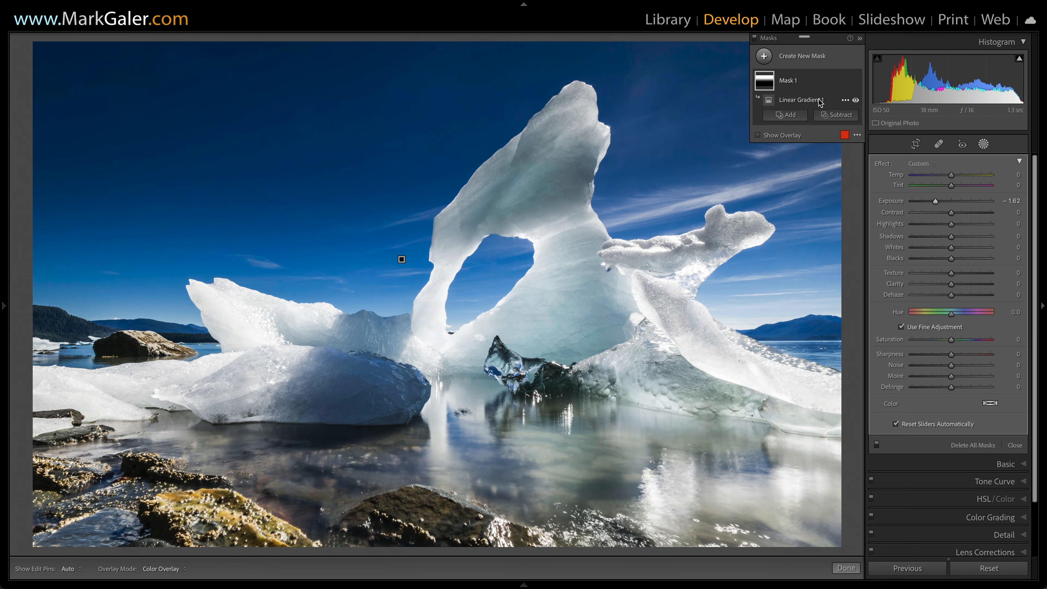
{"action": "left_click", "coordinate": [833, 115]}
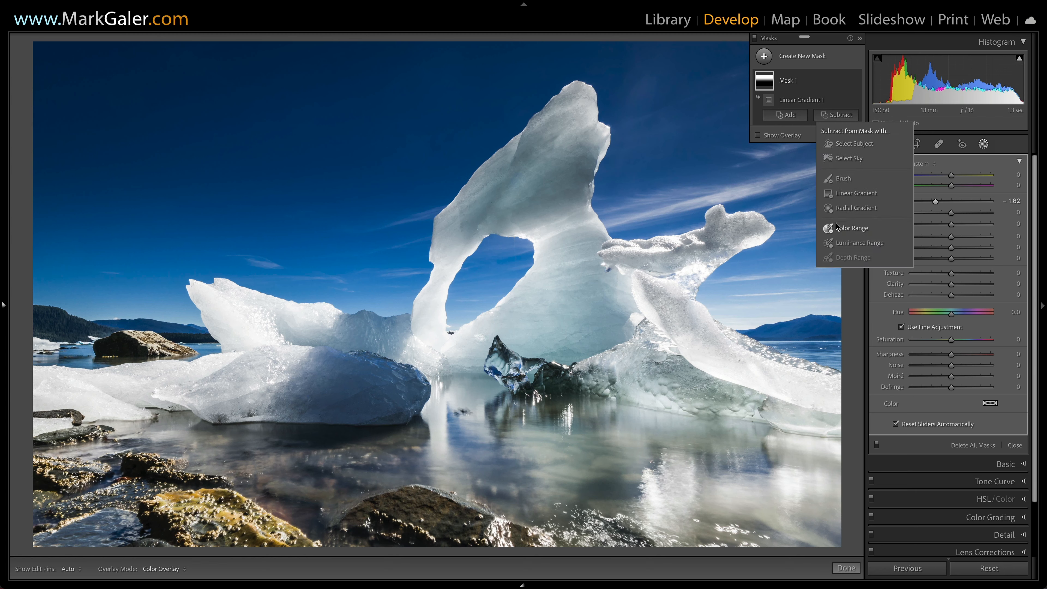
{"action": "left_click", "coordinate": [845, 243]}
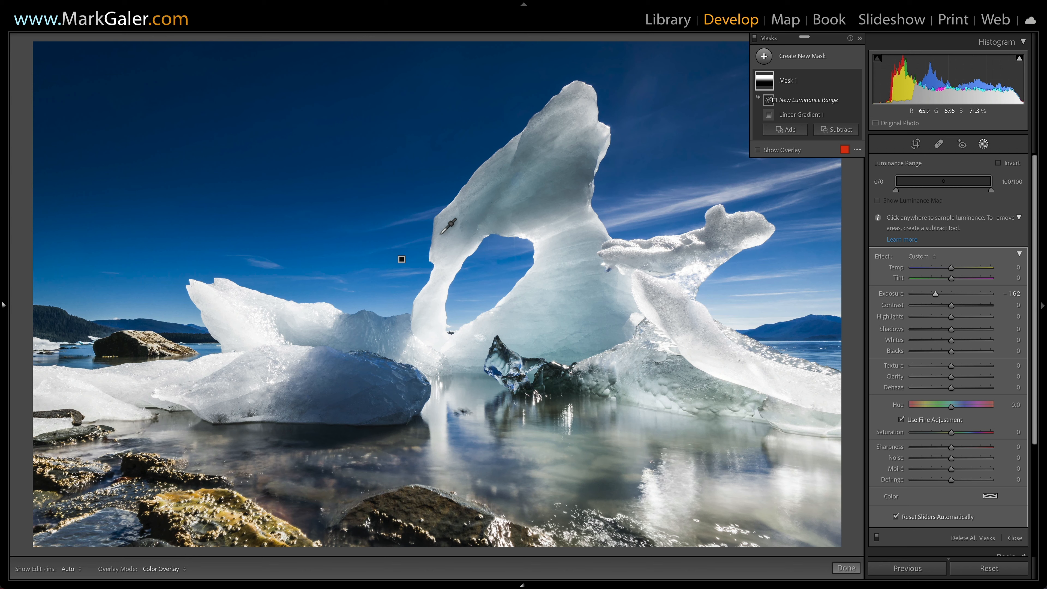
{"action": "left_click_drag", "start_coordinate": [440, 234], "coordinate": [456, 267]}
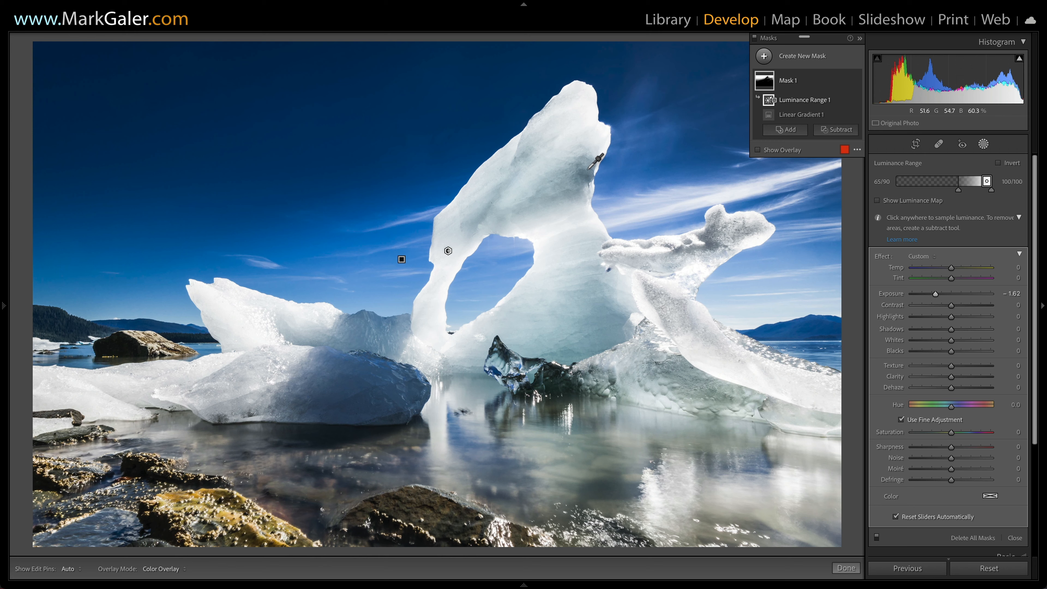
Subtract from Mask 1 with an Auto Mask Brush at size 5.0, painting over the darkened parts of the upper ice arch with edit pins hidden
{"action": "left_click", "coordinate": [838, 130]}
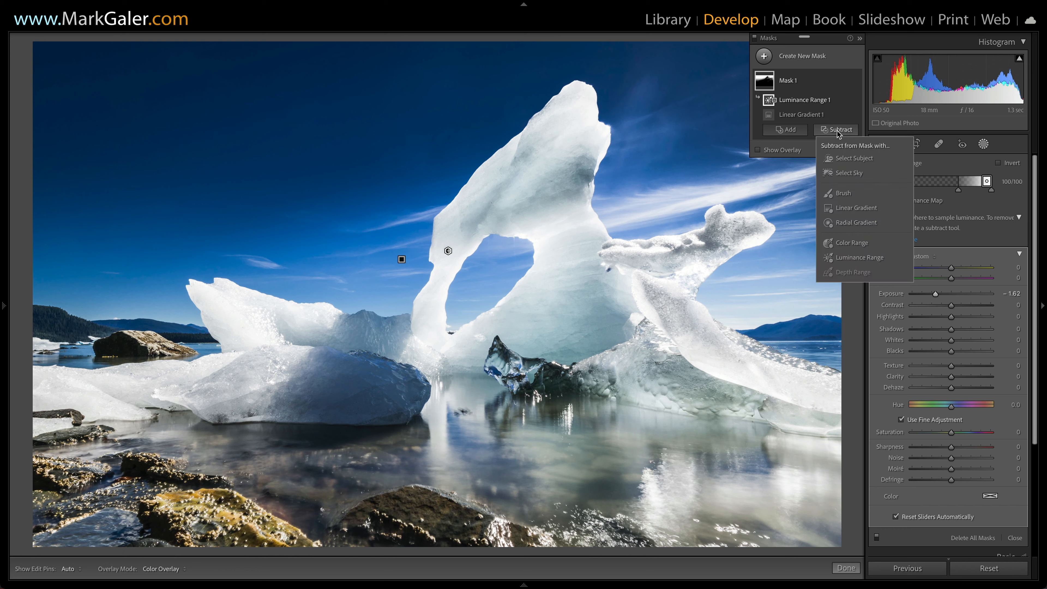
{"action": "left_click", "coordinate": [838, 196]}
{"action": "key", "text": "h"}
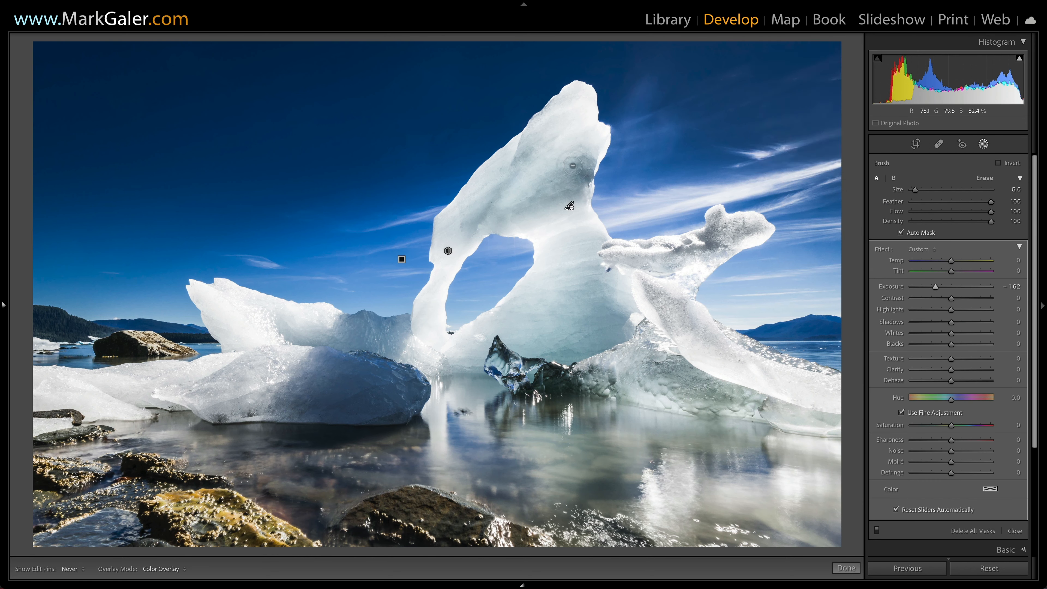
{"action": "mouse_move", "coordinate": [572, 183]}
{"action": "left_mouse_down"}
{"action": "mouse_move", "coordinate": [588, 170]}
{"action": "mouse_move", "coordinate": [577, 172]}
{"action": "left_mouse_up"}
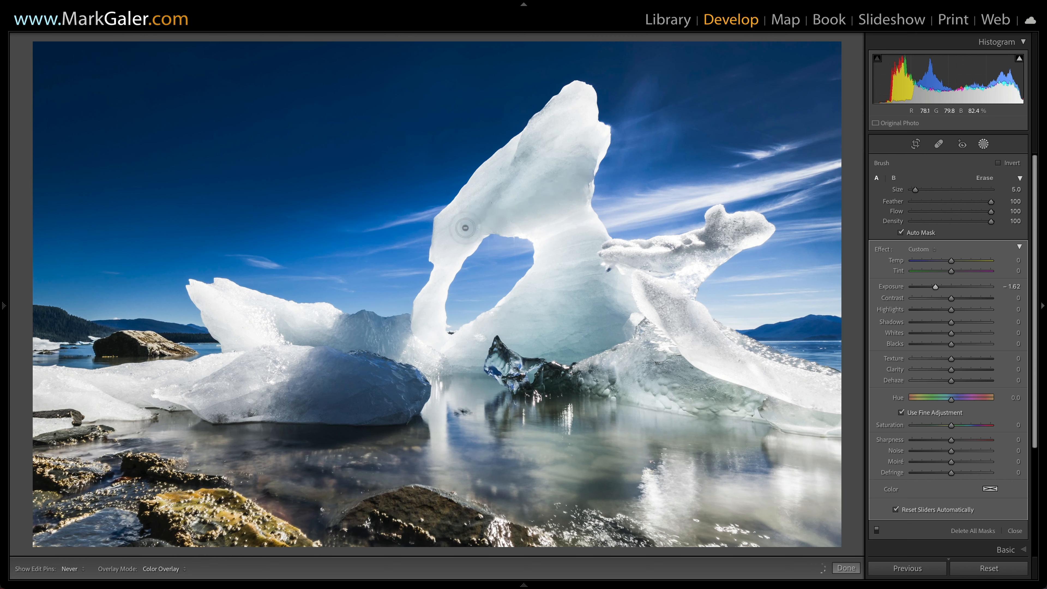
{"action": "key", "text": "h"}
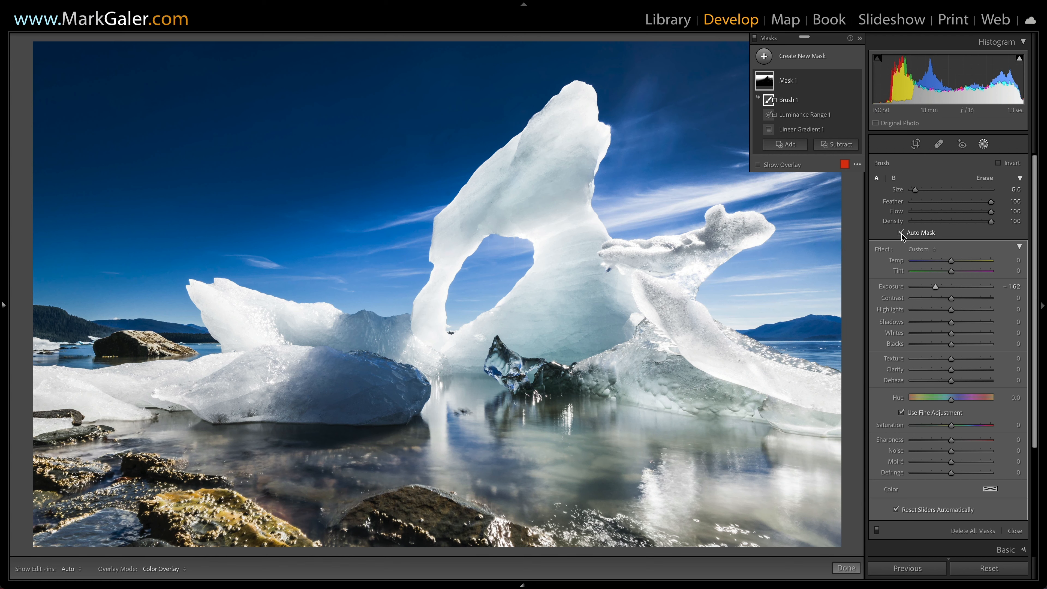
{"action": "key", "text": "h"}
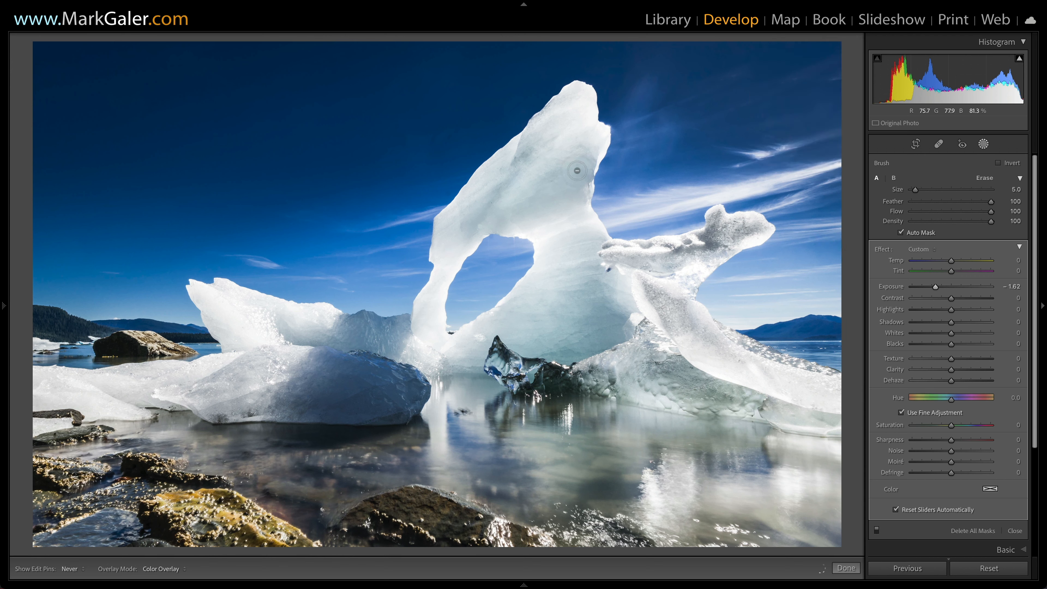
Show the edit pins, open the black-and-white fjord photo, and darken its sky with a downward Linear Gradient mask at Exposure -1.15
{"action": "key", "text": "h"}
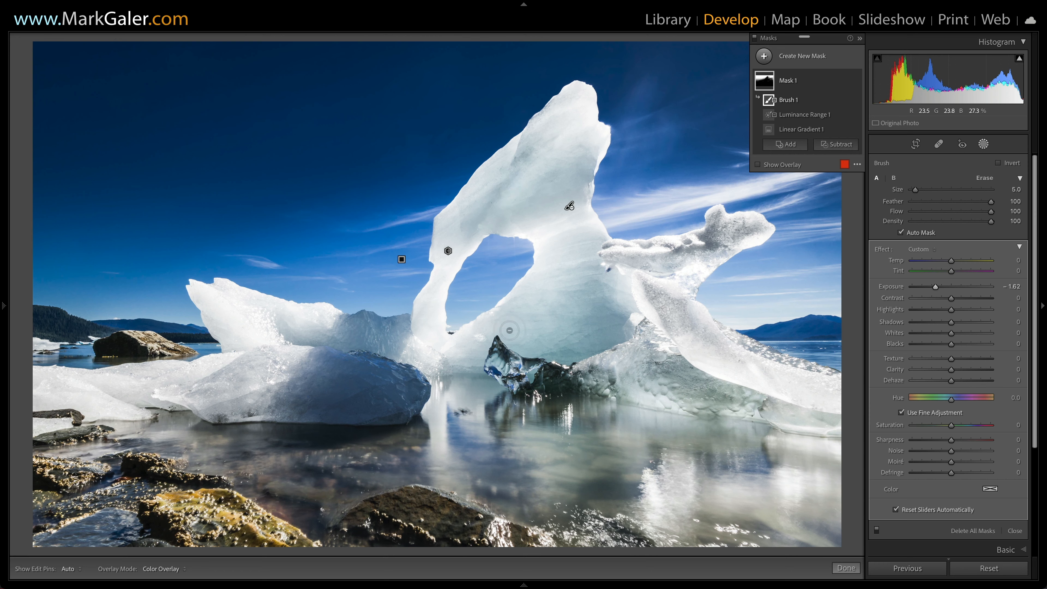
{"action": "mouse_move", "coordinate": [316, 585]}
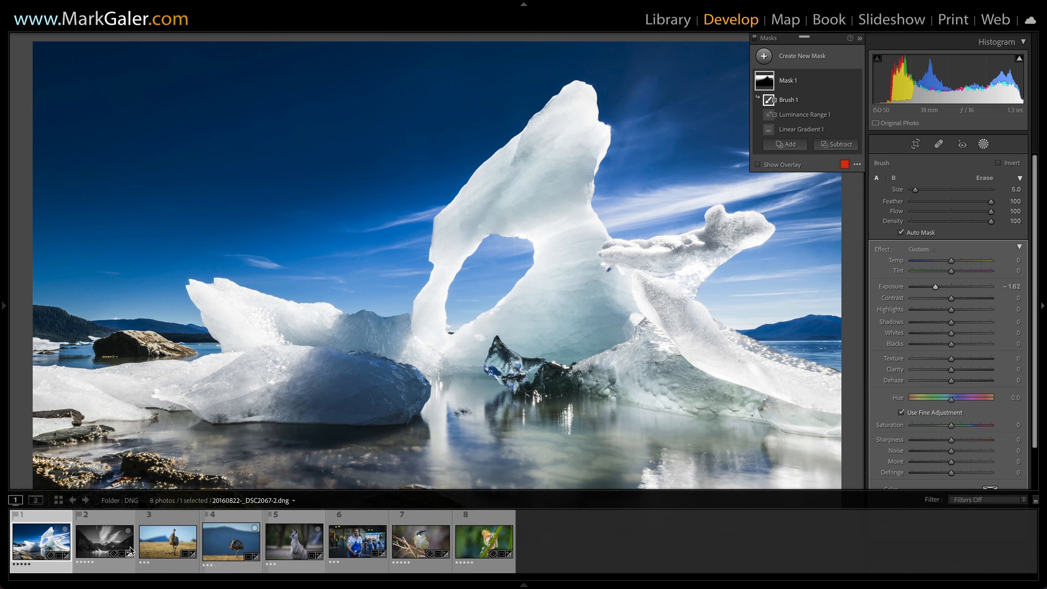
{"action": "left_click", "coordinate": [111, 542]}
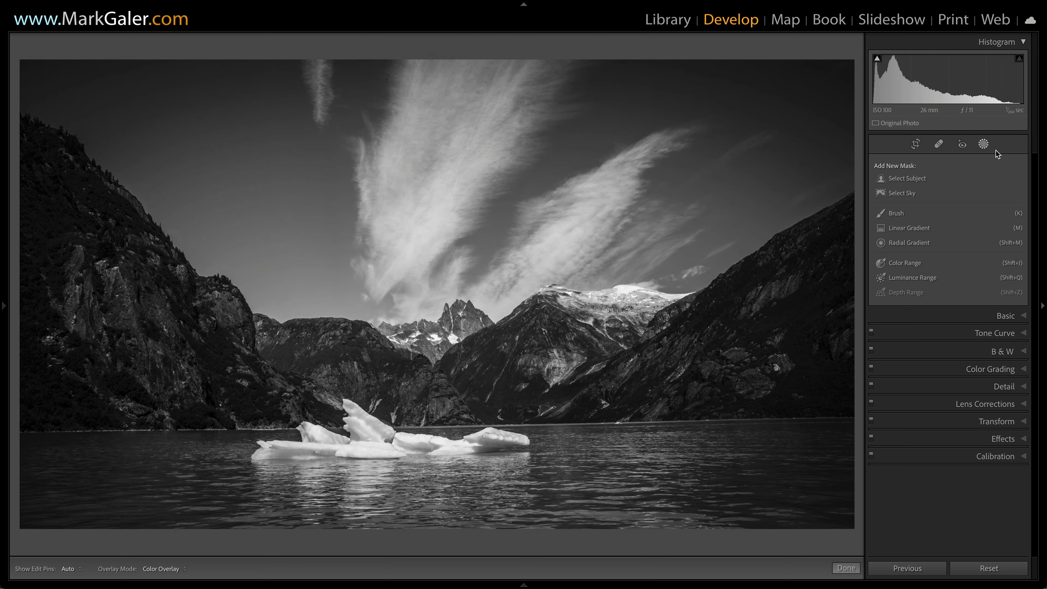
{"action": "key", "text": "m"}
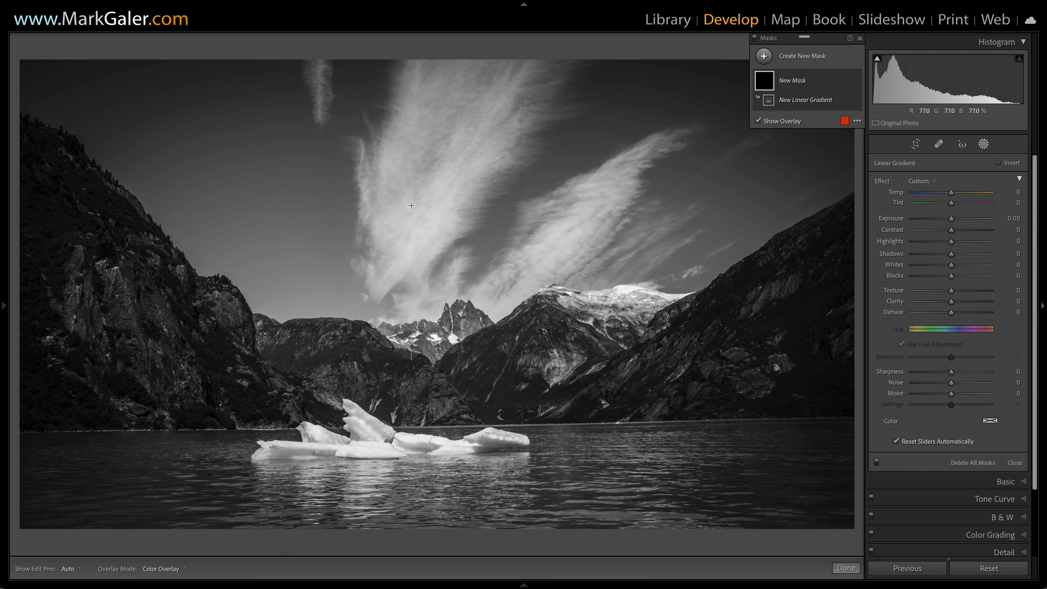
{"action": "left_click_drag", "start_coordinate": [411, 205], "coordinate": [411, 422]}
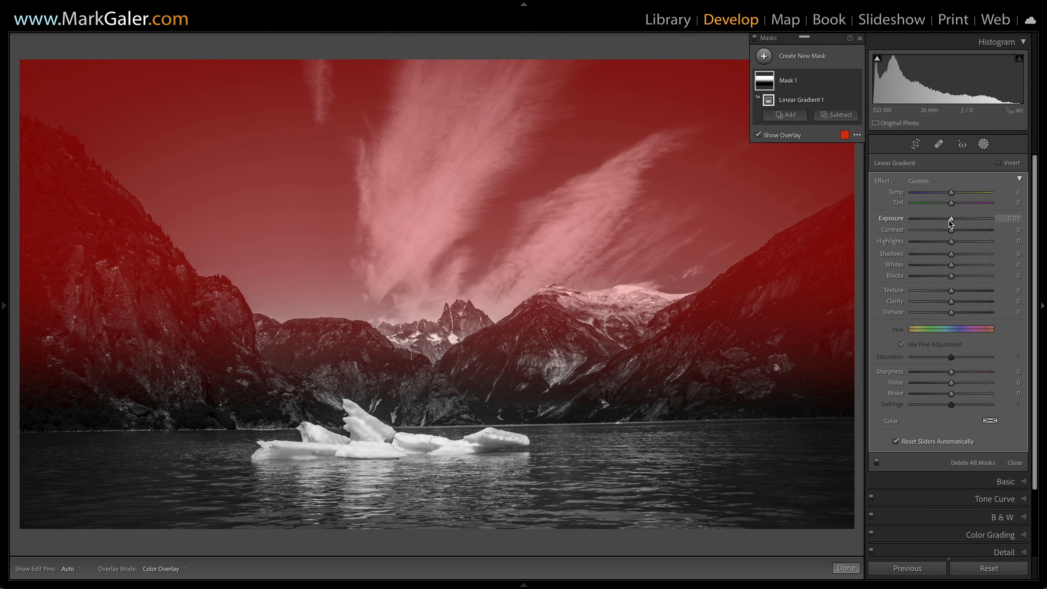
{"action": "left_click_drag", "start_coordinate": [950, 222], "coordinate": [939, 221]}
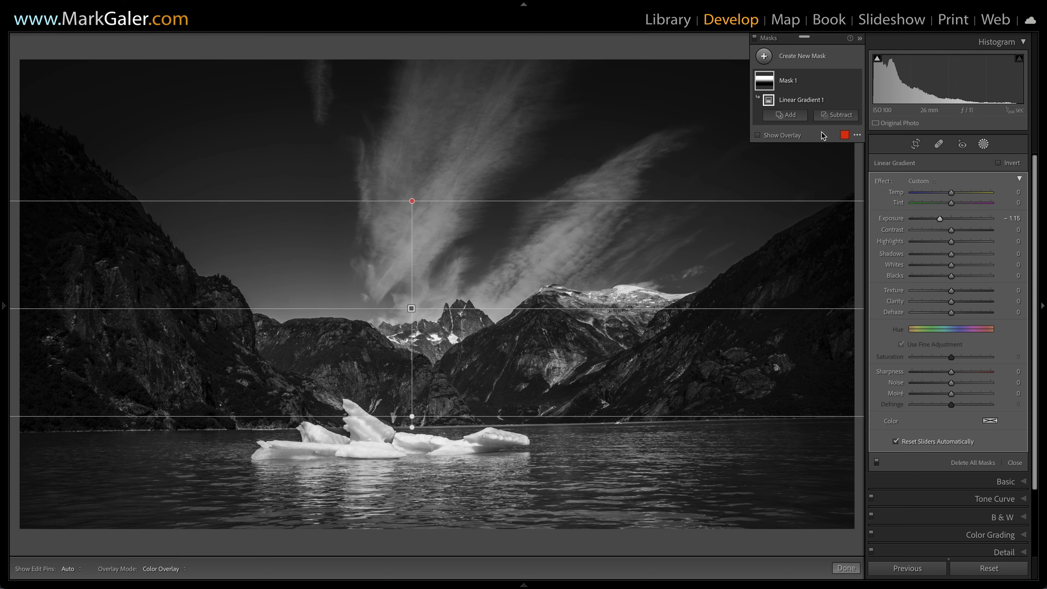
Subtract a Luminance Range sampled from the bright clouds from Mask 1, with the range set to 64/92 to 100/100
{"action": "left_click", "coordinate": [835, 116]}
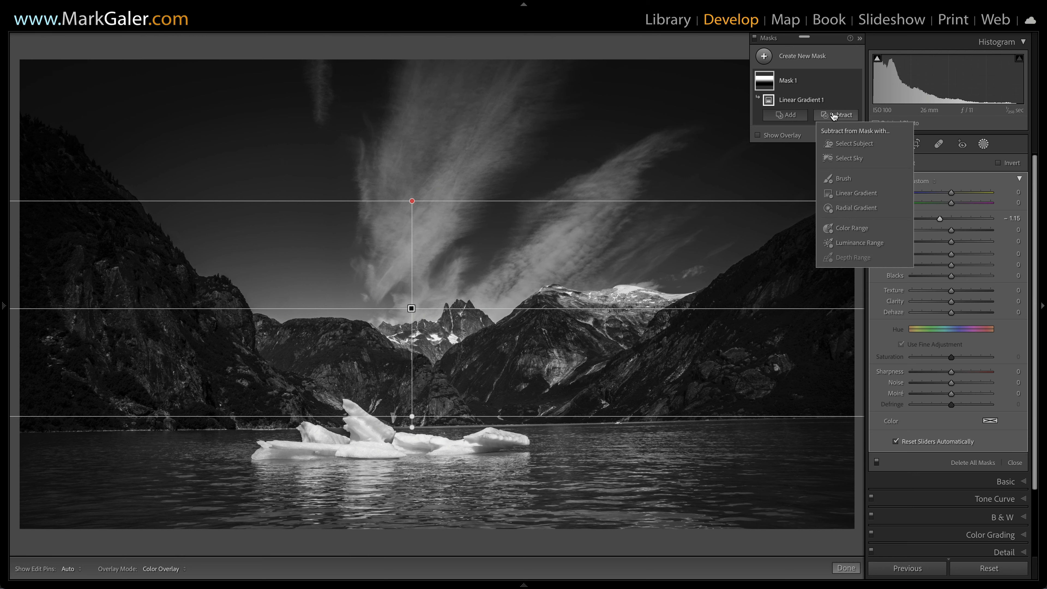
{"action": "left_click", "coordinate": [849, 244]}
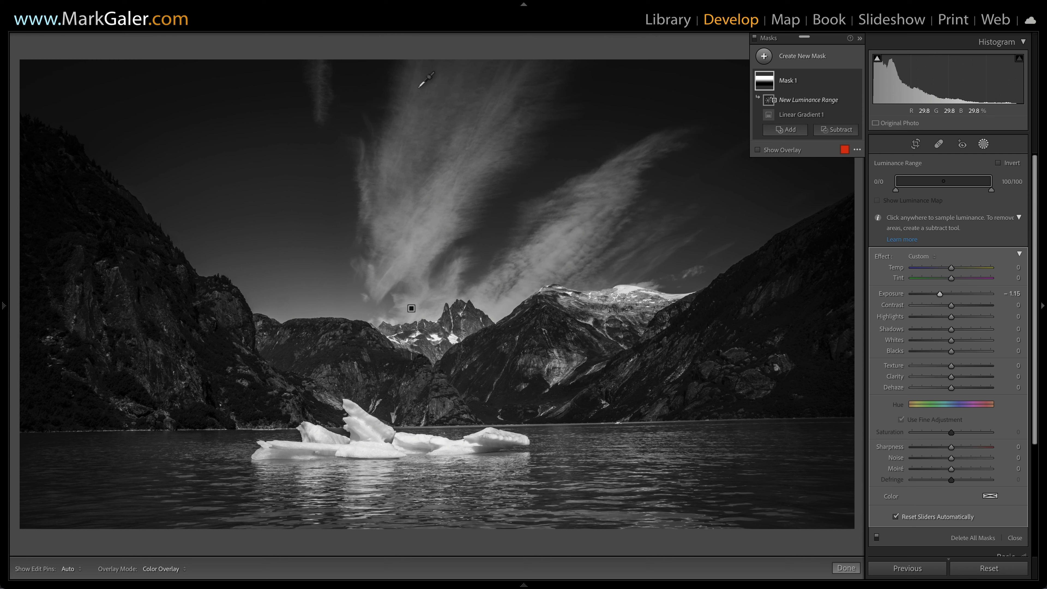
{"action": "left_click_drag", "start_coordinate": [418, 90], "coordinate": [436, 133]}
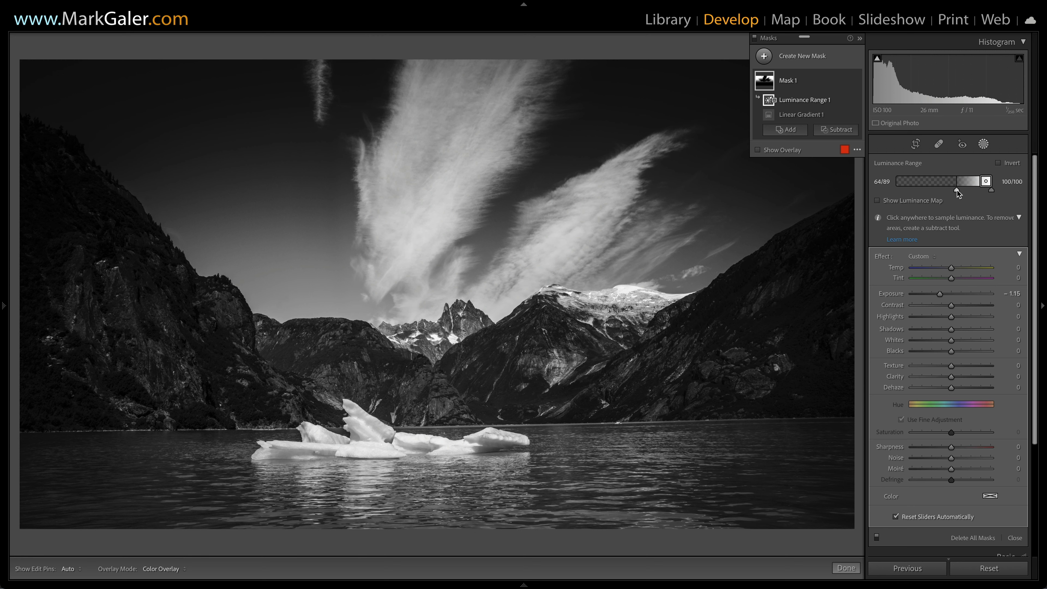
{"action": "mouse_move", "coordinate": [957, 189]}
{"action": "left_mouse_down"}
{"action": "mouse_move", "coordinate": [934, 189]}
{"action": "mouse_move", "coordinate": [955, 190]}
{"action": "left_mouse_up"}
{"action": "mouse_move", "coordinate": [978, 182]}
{"action": "left_mouse_down"}
{"action": "mouse_move", "coordinate": [969, 182]}
{"action": "mouse_move", "coordinate": [985, 182]}
{"action": "left_mouse_up"}
{"action": "left_click_drag", "start_coordinate": [981, 182], "coordinate": [984, 183]}
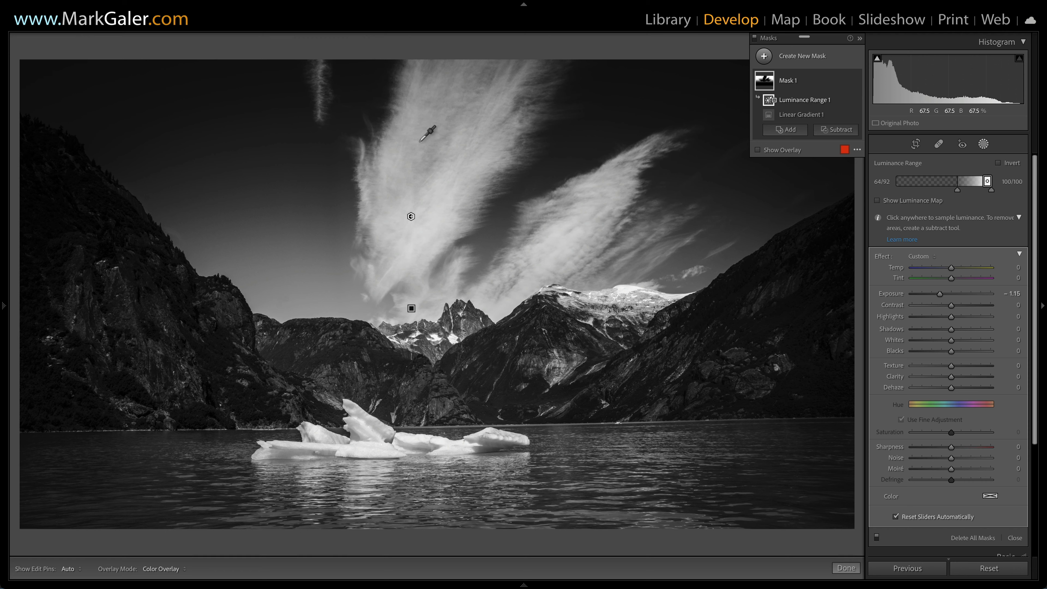
Open the photo of the emu against the sky and add a Select Sky mask with Exposure -1.00, Temp -11 and Saturation 14
{"action": "mouse_move", "coordinate": [264, 578]}
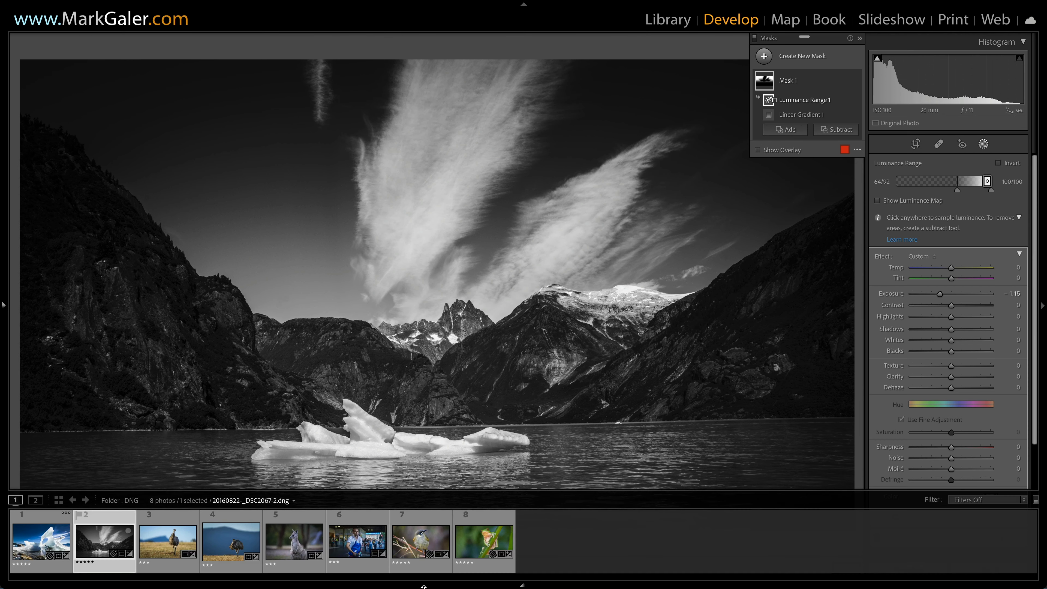
{"action": "left_click", "coordinate": [180, 540]}
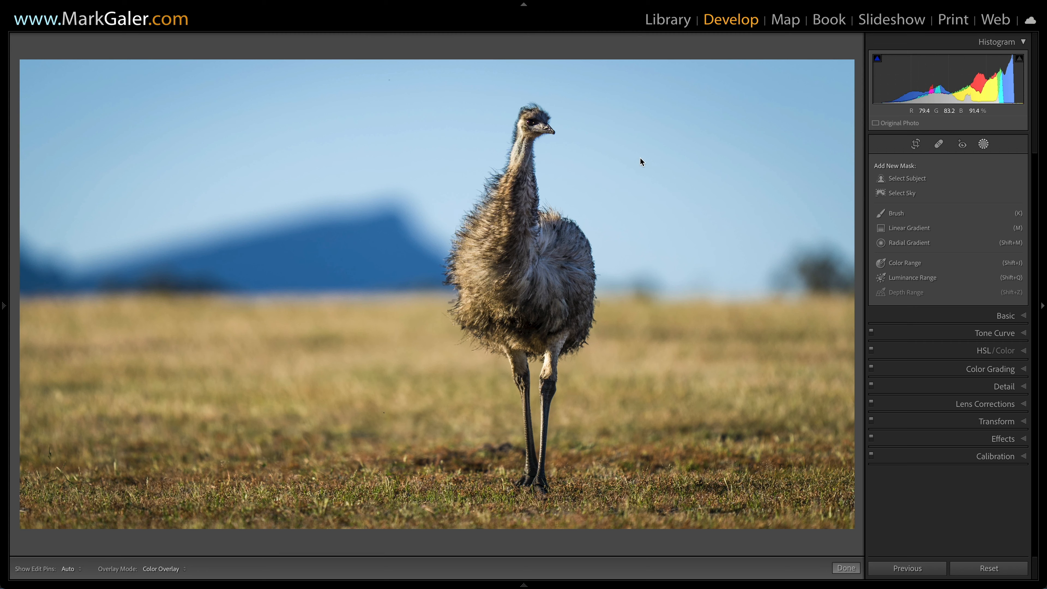
{"action": "left_click", "coordinate": [902, 193]}
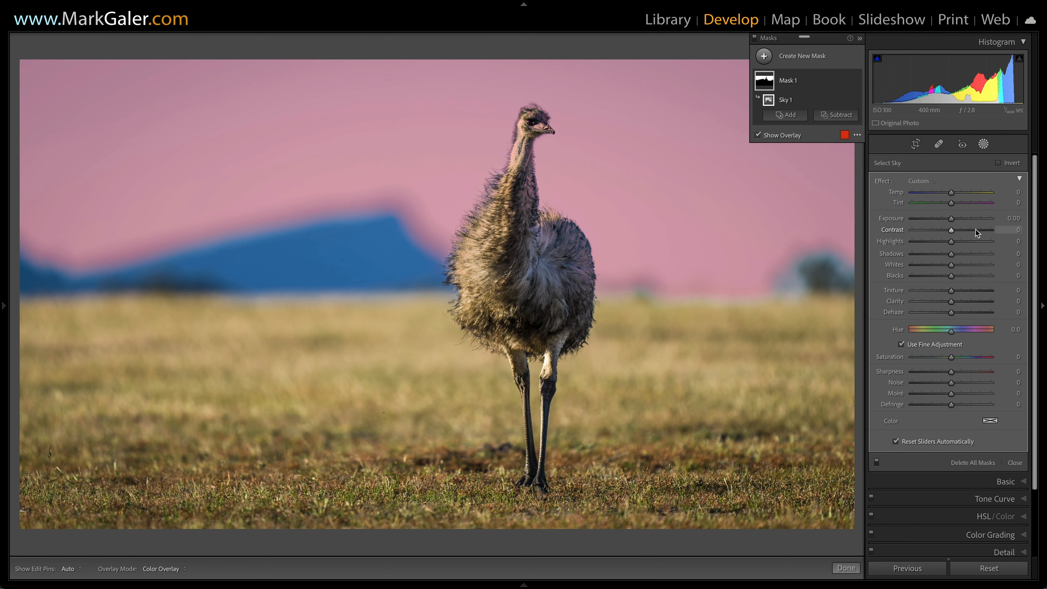
{"action": "key", "text": "o"}
{"action": "left_click_drag", "start_coordinate": [953, 222], "coordinate": [946, 195]}
{"action": "left_click_drag", "start_coordinate": [952, 358], "coordinate": [958, 357]}
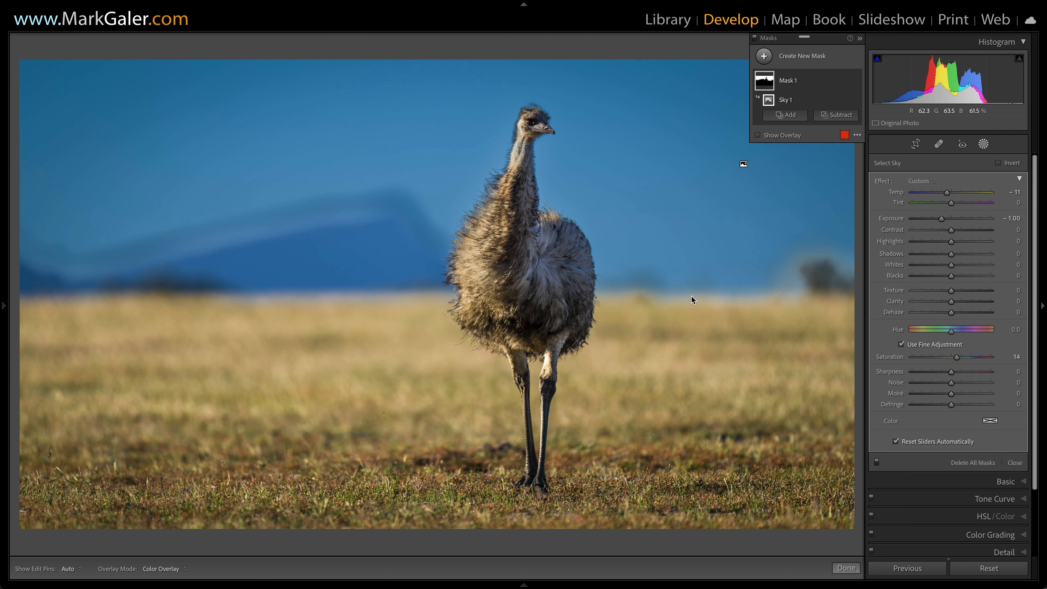
Subtract a Linear Gradient from the sky mask, running upward from just above the horizon to the level of the emu's head
{"action": "left_click", "coordinate": [846, 117]}
{"action": "left_click", "coordinate": [849, 193]}
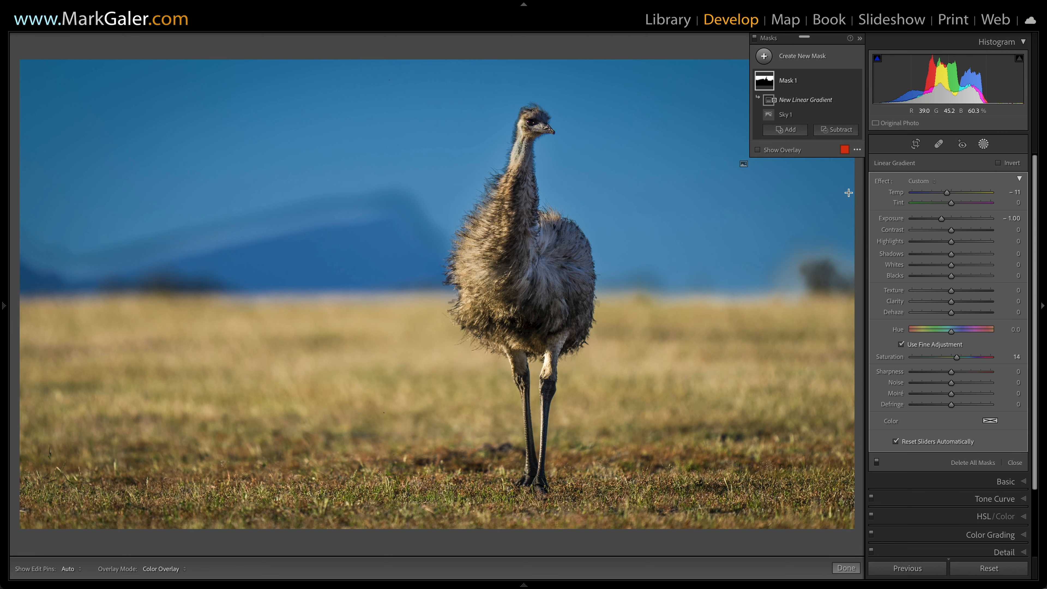
{"action": "left_click_drag", "start_coordinate": [420, 275], "coordinate": [421, 107]}
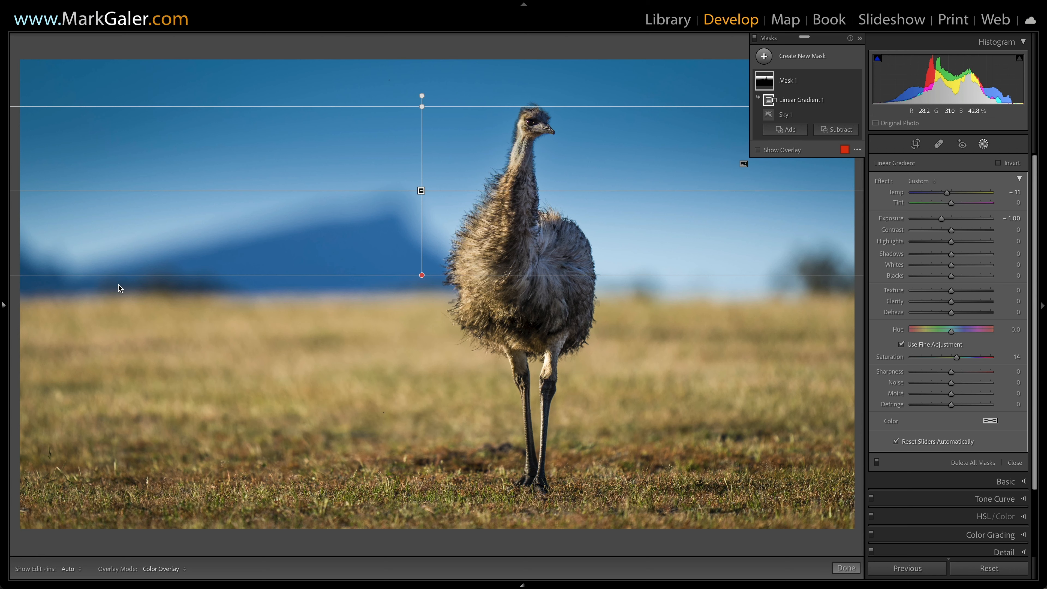
Open the photo of the emu in front of the large blue hill and delete its existing Mask 2 and Mask 1
{"action": "mouse_move", "coordinate": [315, 583]}
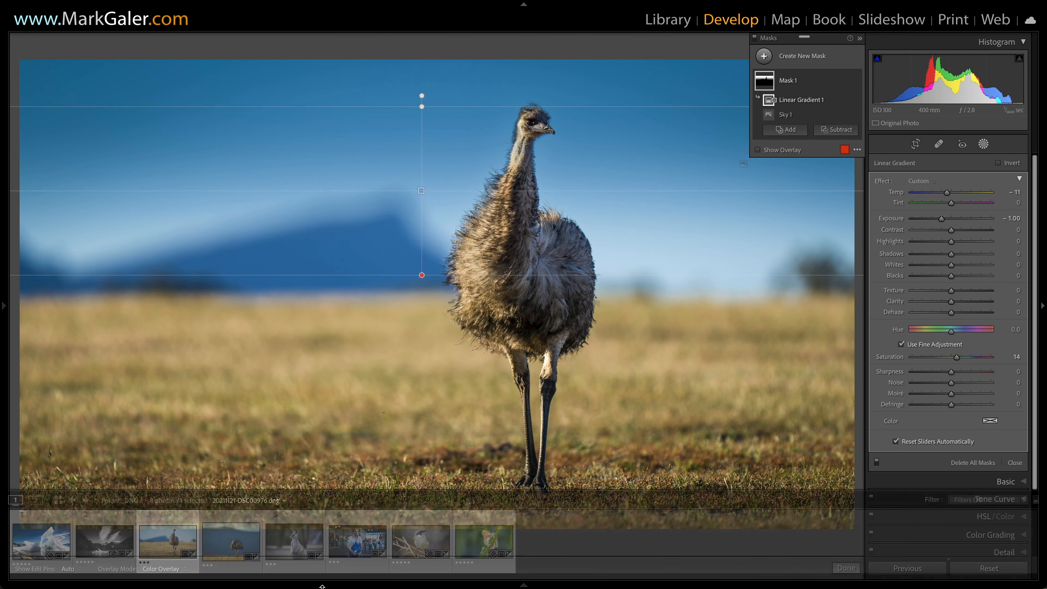
{"action": "left_click", "coordinate": [242, 545]}
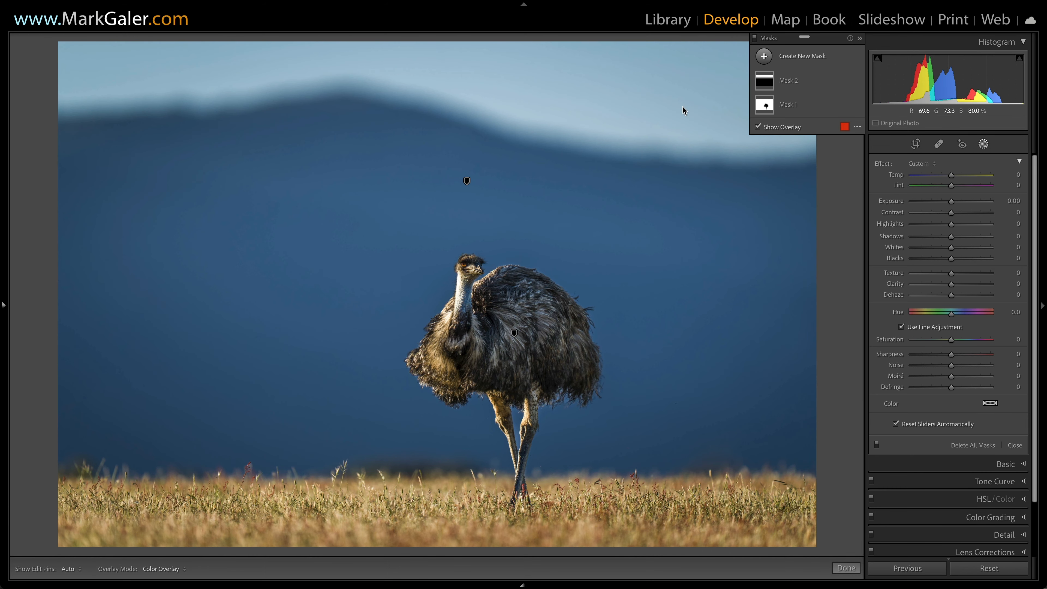
{"action": "left_click", "coordinate": [804, 81]}
{"action": "key", "text": "Delete"}
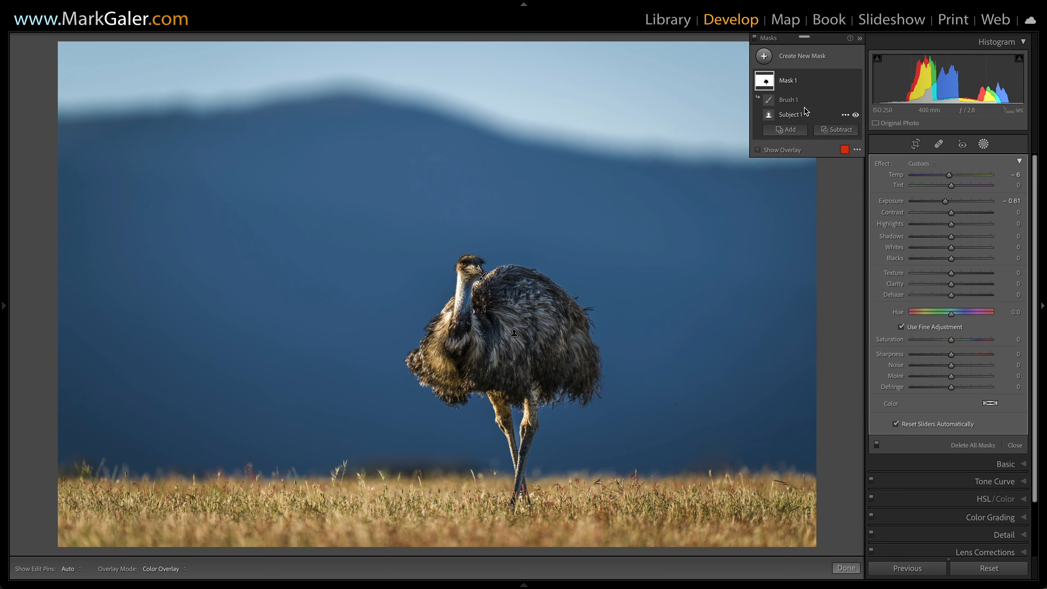
{"action": "left_click", "coordinate": [811, 85]}
{"action": "key", "text": "Delete"}
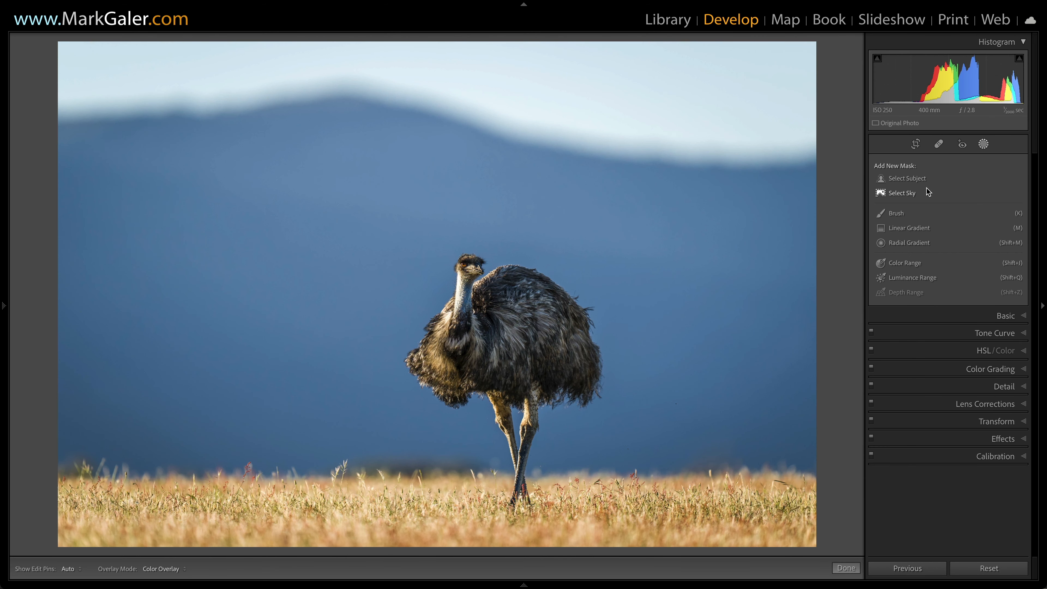
Try a Select Sky mask and undo it, then mask the emu with Select Subject and invert the selection to cover the background
{"action": "left_click", "coordinate": [913, 194]}
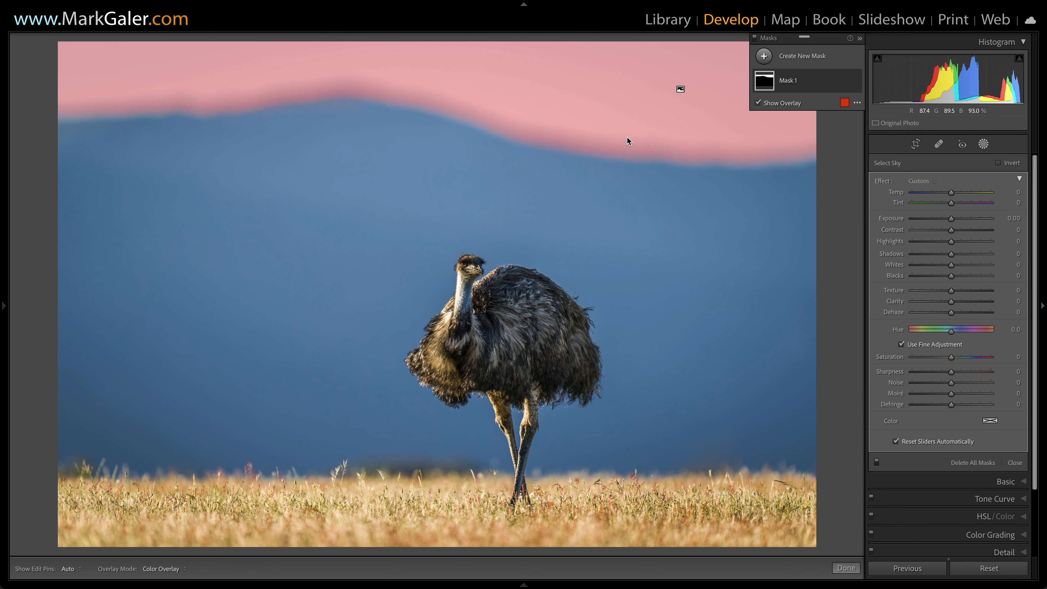
{"action": "key", "text": "ctrl+z"}
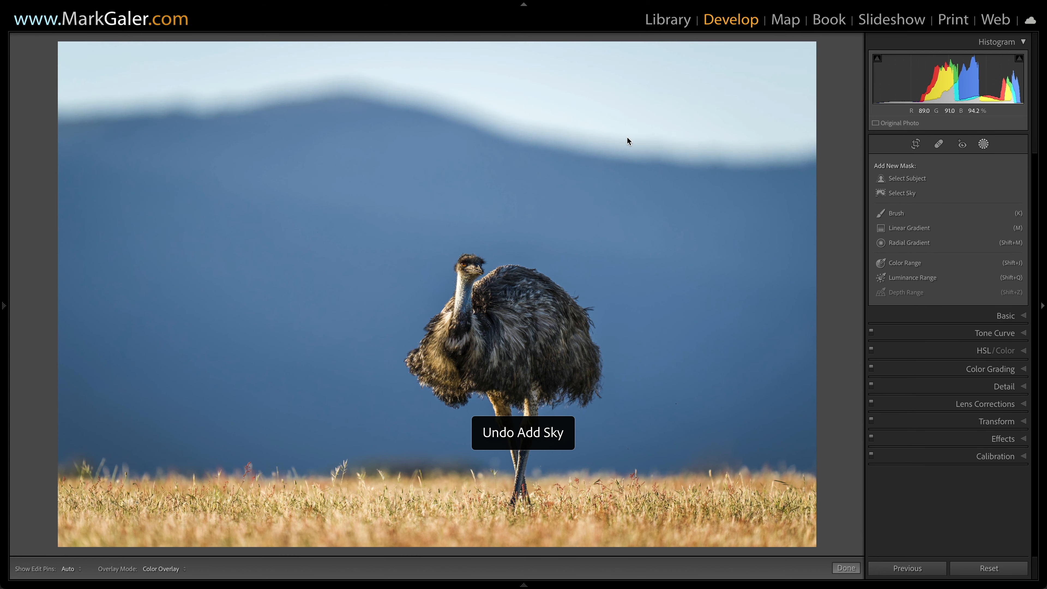
{"action": "left_click", "coordinate": [907, 179]}
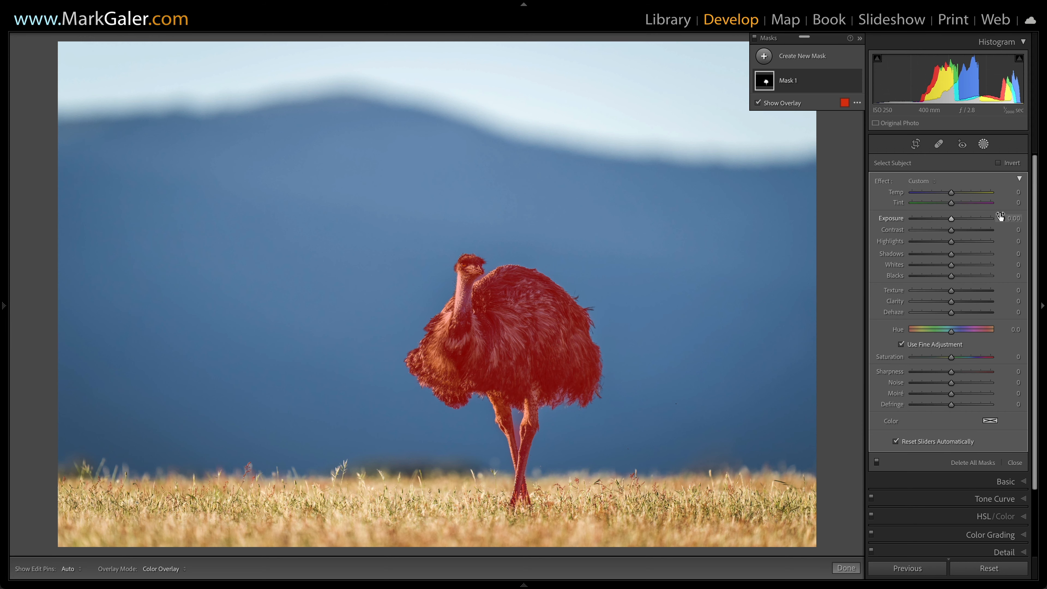
{"action": "mouse_move", "coordinate": [819, 87]}
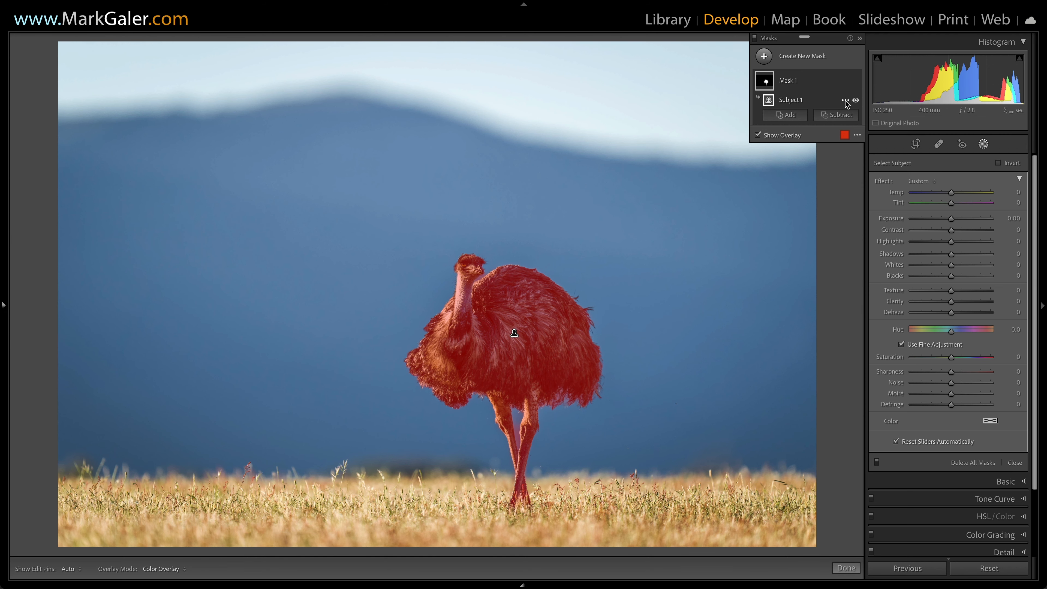
{"action": "left_click", "coordinate": [845, 101]}
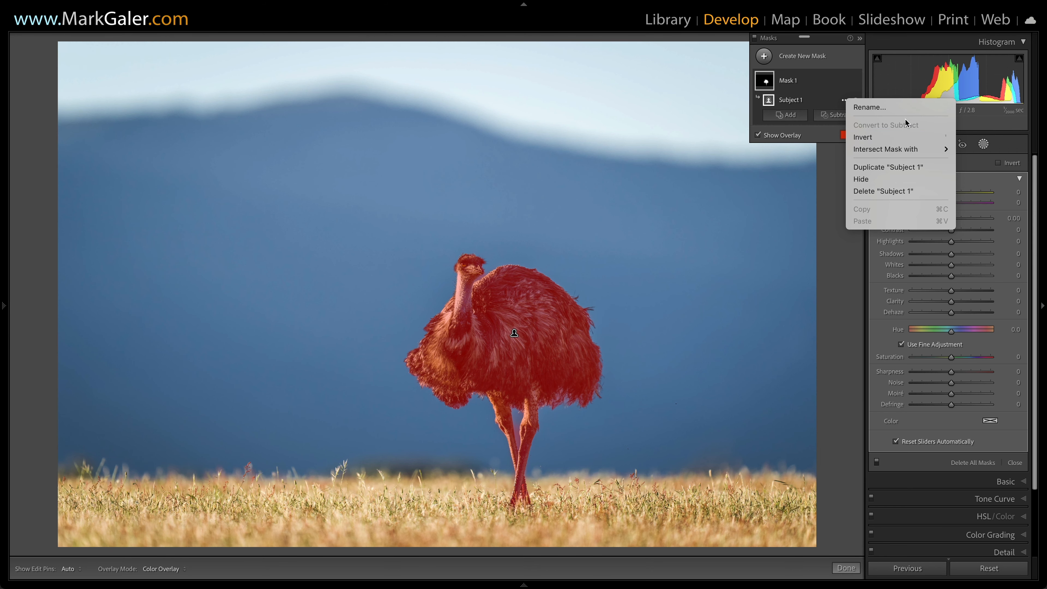
{"action": "left_click", "coordinate": [1005, 141]}
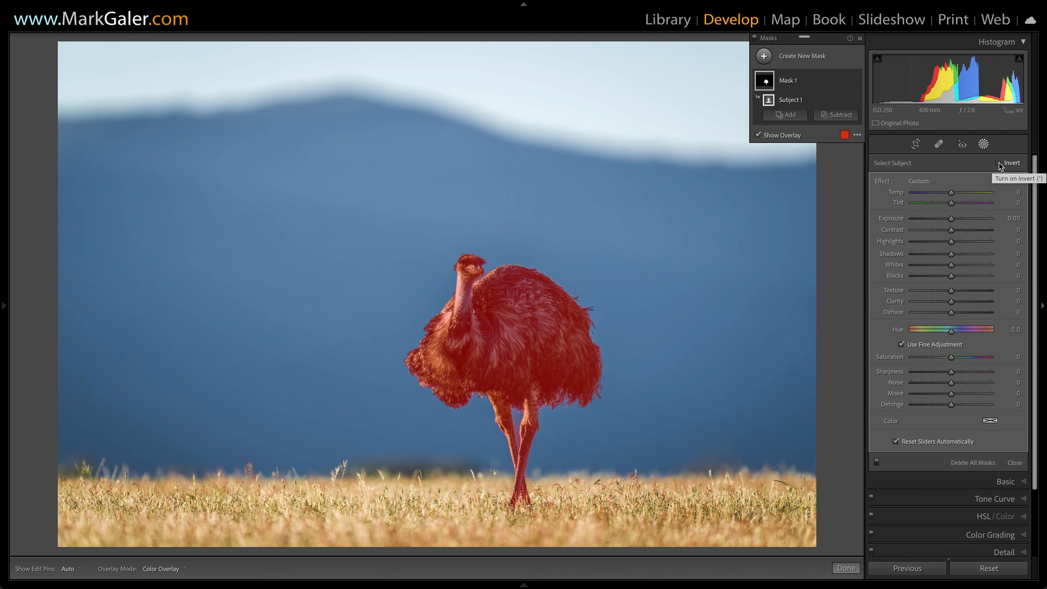
{"action": "left_click", "coordinate": [998, 164]}
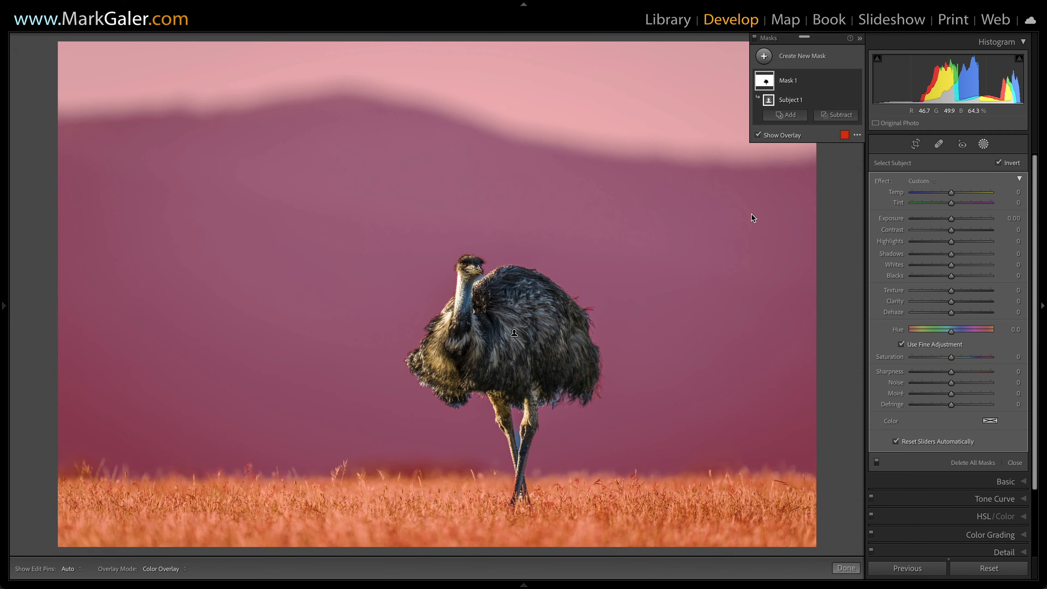
Add a Brush to the inverted subject mask on the emu photo, with Auto Mask on and Size 1.0
{"action": "key", "text": "z"}
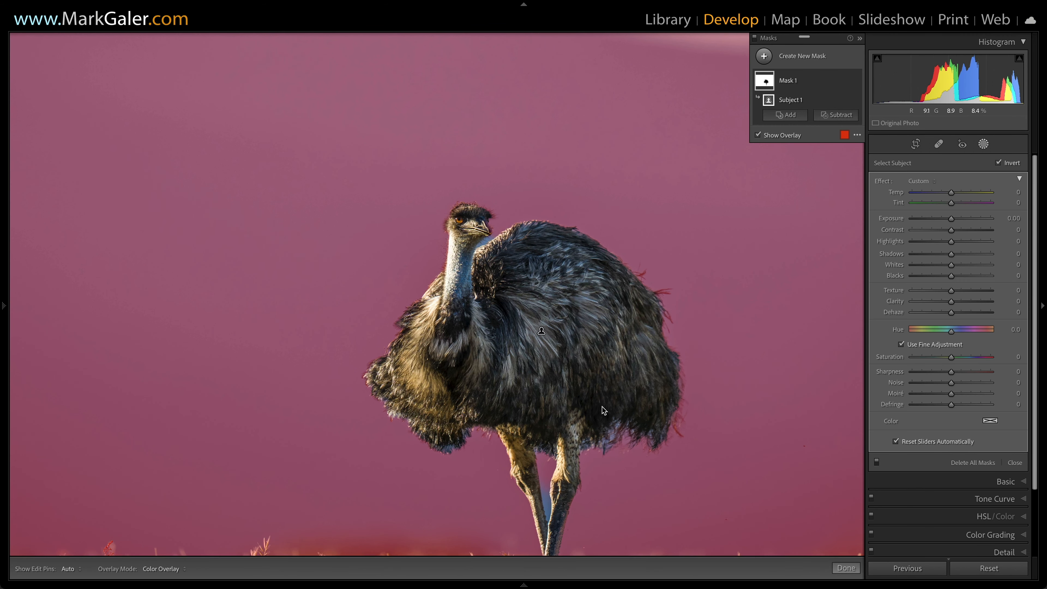
{"action": "left_click_drag", "start_coordinate": [597, 407], "coordinate": [550, 332]}
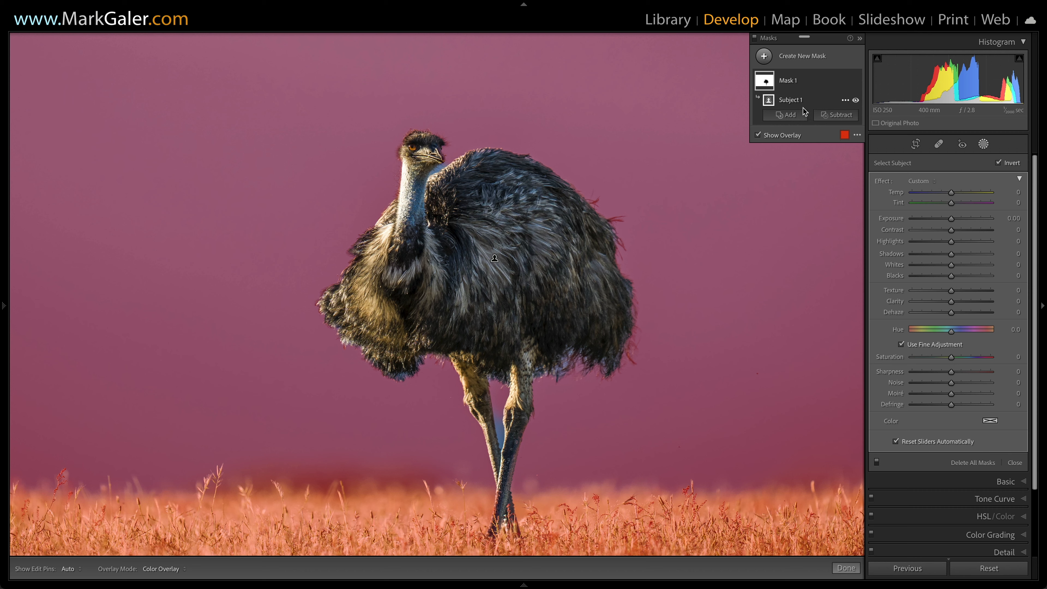
{"action": "left_click", "coordinate": [789, 116]}
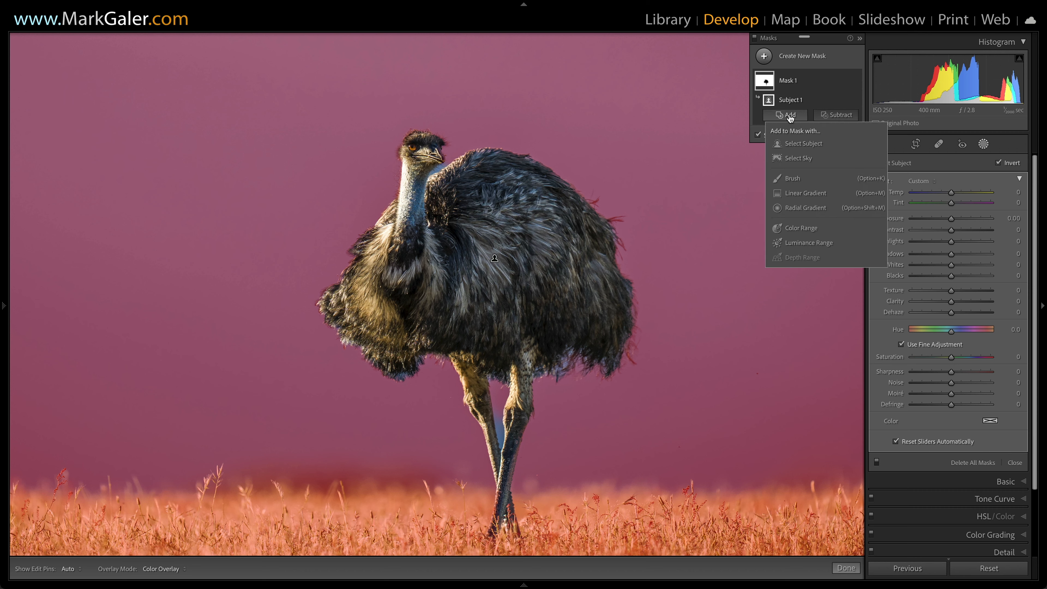
{"action": "left_click", "coordinate": [792, 178]}
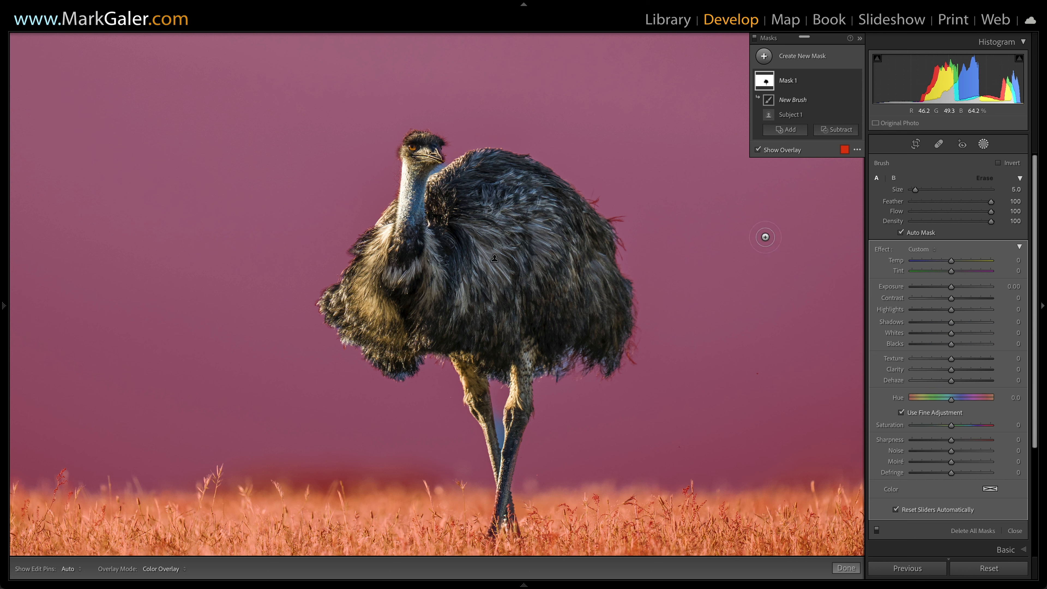
{"action": "key", "text": "bracketleft"}
{"action": "key", "text": "bracketleft"}
{"action": "key", "text": "bracketleft"}
{"action": "key", "text": "bracketleft"}
Paint the uncovered background gaps beside the emu's neck and between its legs into the mask
{"action": "key", "text": "h"}
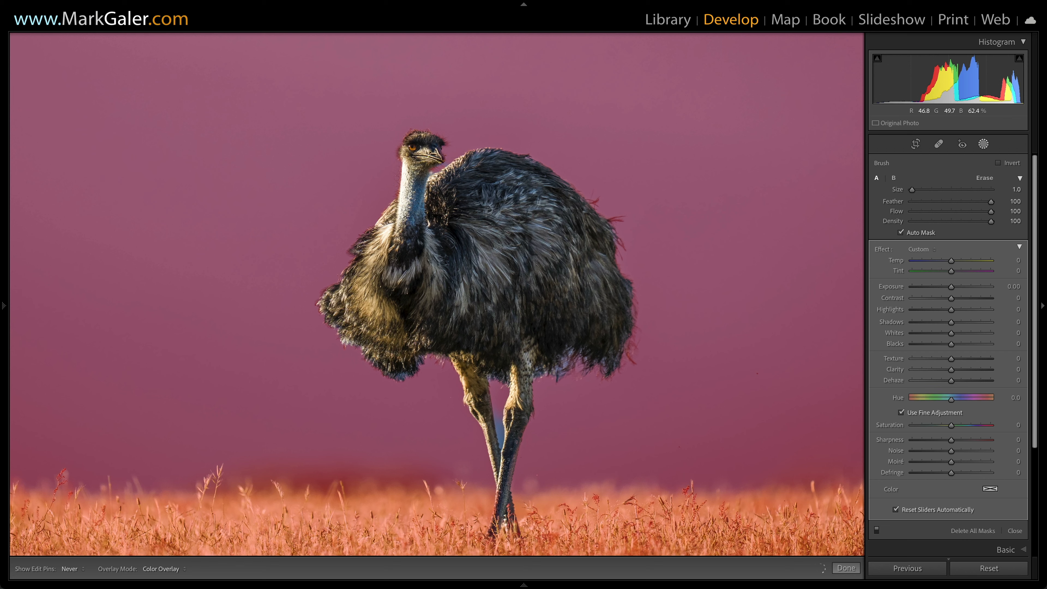
{"action": "key", "text": "h"}
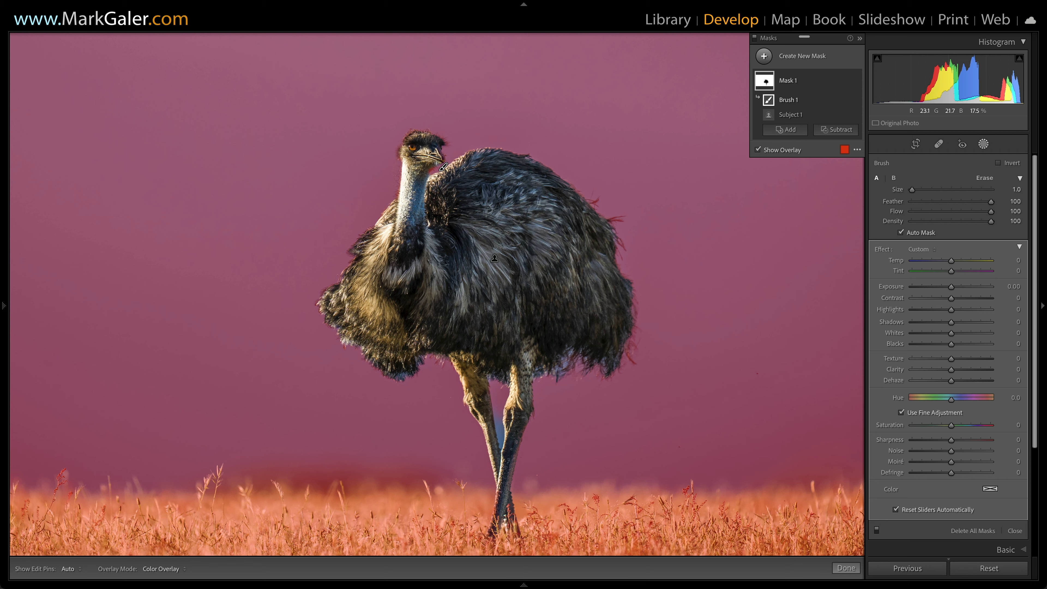
{"action": "key", "text": "alt"}
{"action": "key", "text": "h"}
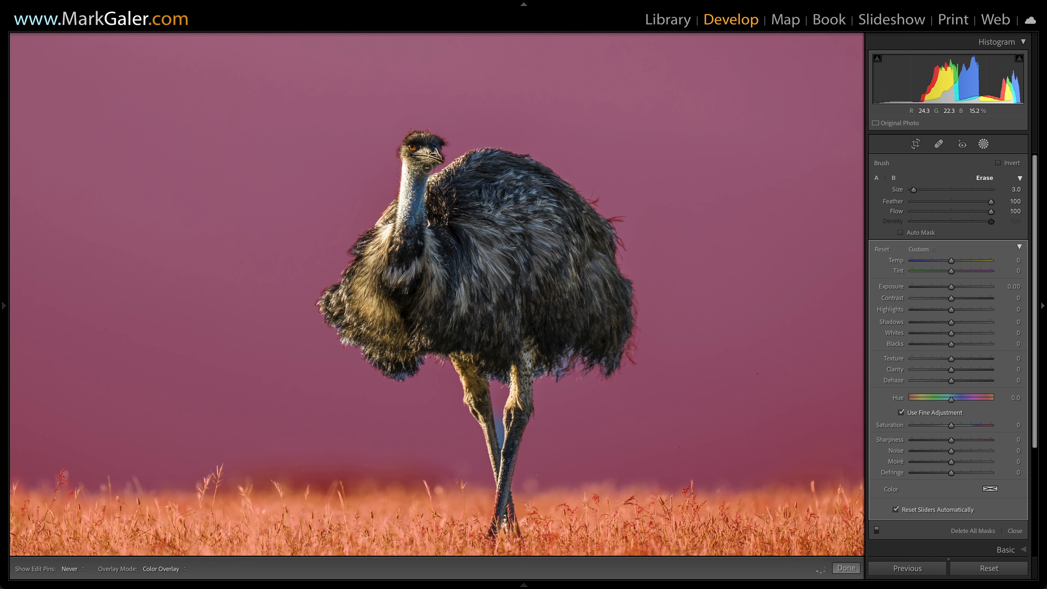
{"action": "key", "text": "h"}
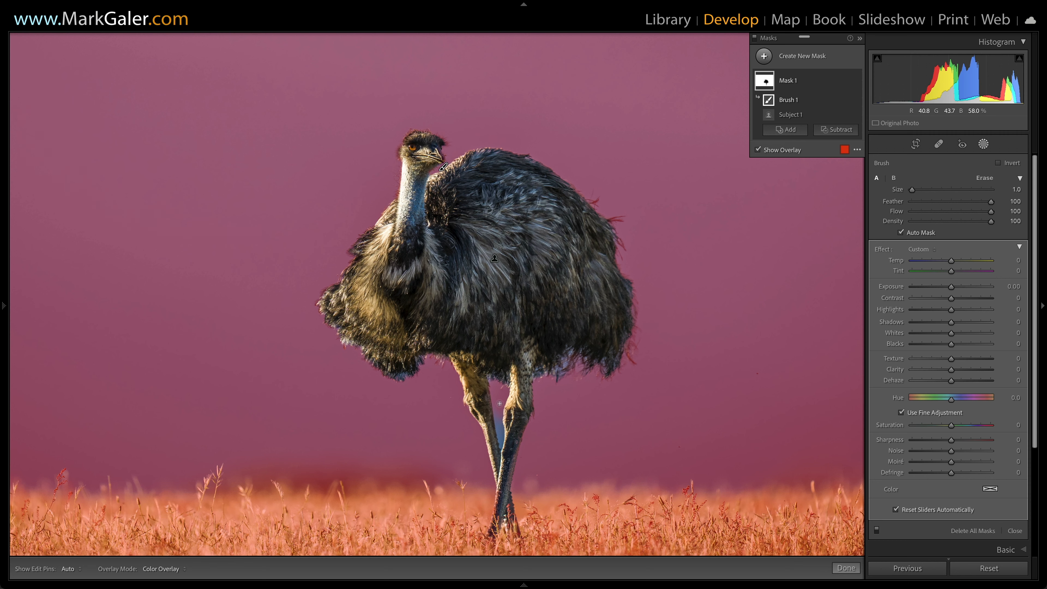
{"action": "key", "text": "h"}
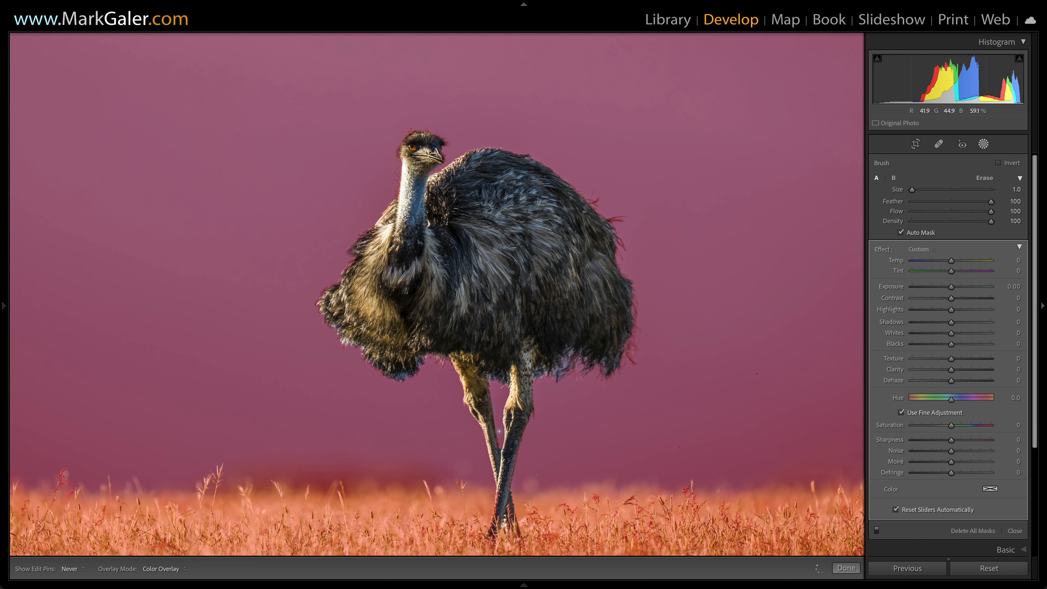
{"action": "key", "text": "h"}
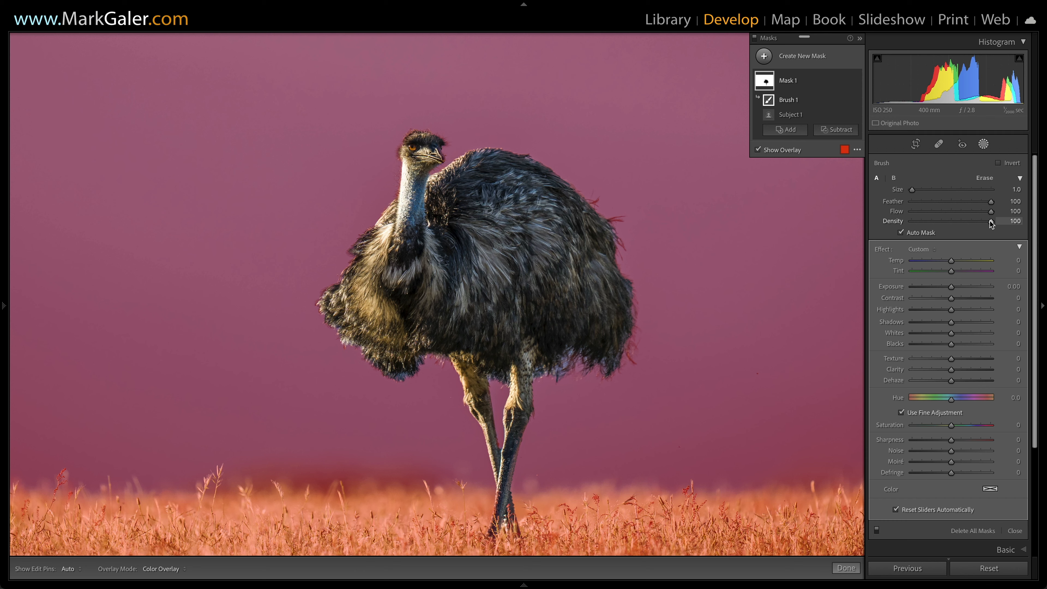
Lower the brush Density to 54, enlarge it to Size 4.0 and paint along the feather edges under the emu's body
{"action": "left_click_drag", "start_coordinate": [991, 223], "coordinate": [954, 223]}
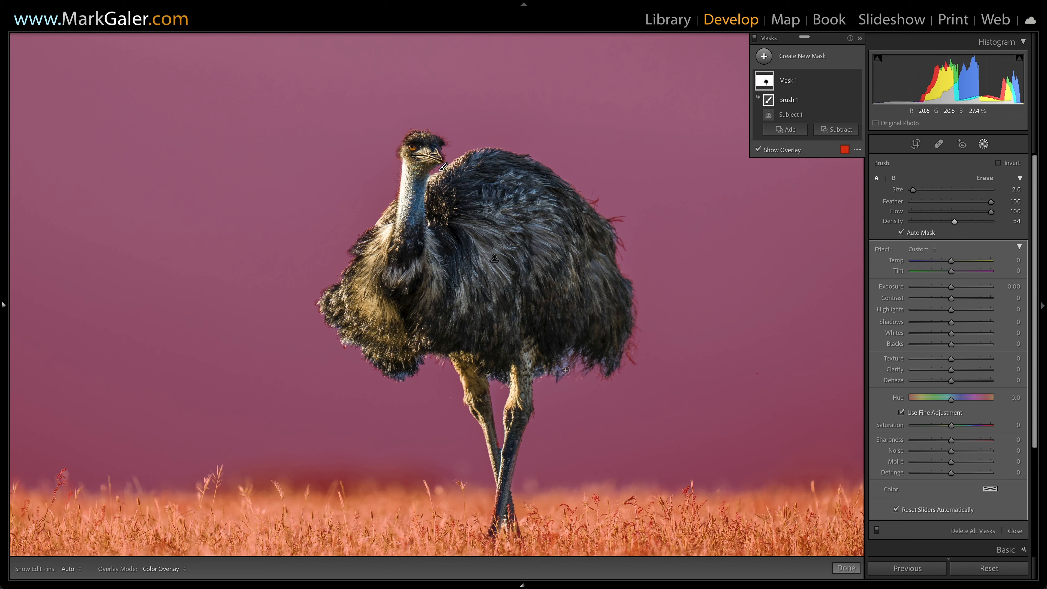
{"action": "key", "text": "bracketright"}
{"action": "key", "text": "h"}
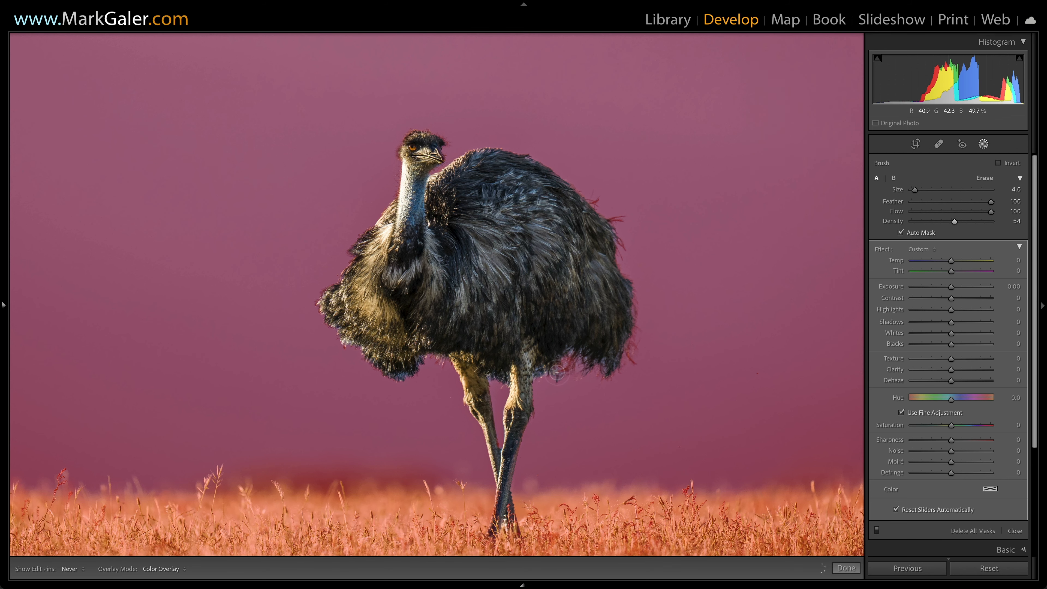
{"action": "key", "text": "h"}
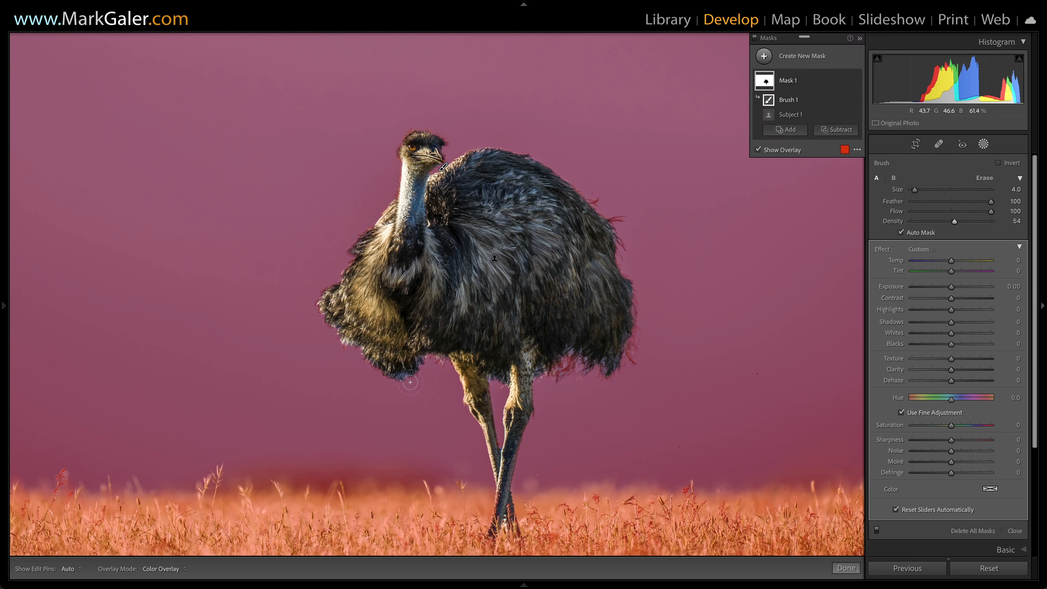
{"action": "left_click_drag", "start_coordinate": [408, 380], "coordinate": [404, 377]}
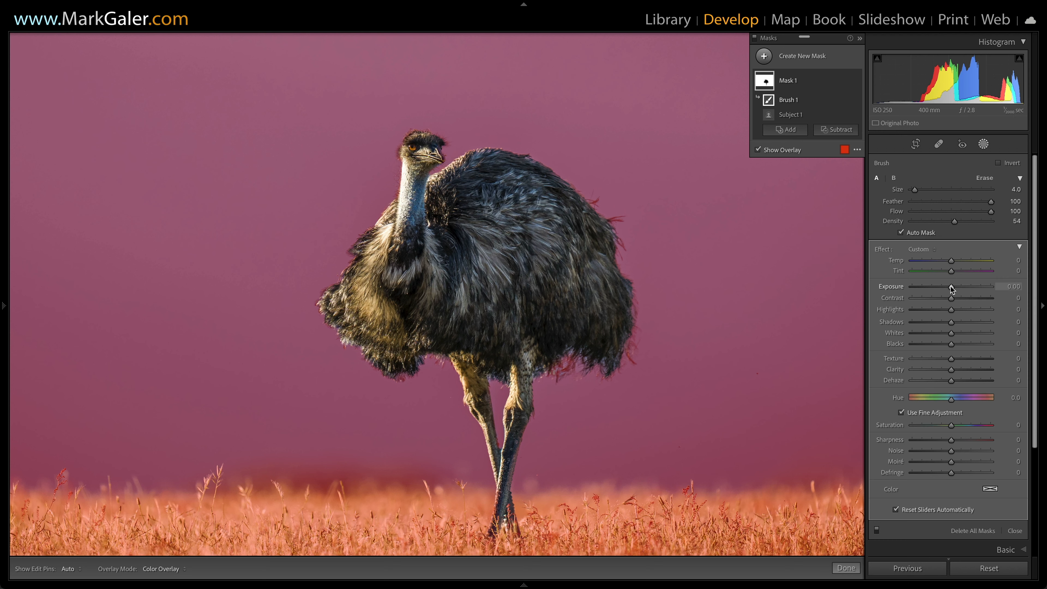
Fit the whole photo in view and darken the background mask to Exposure -0.66
{"action": "mouse_move", "coordinate": [3, 309]}
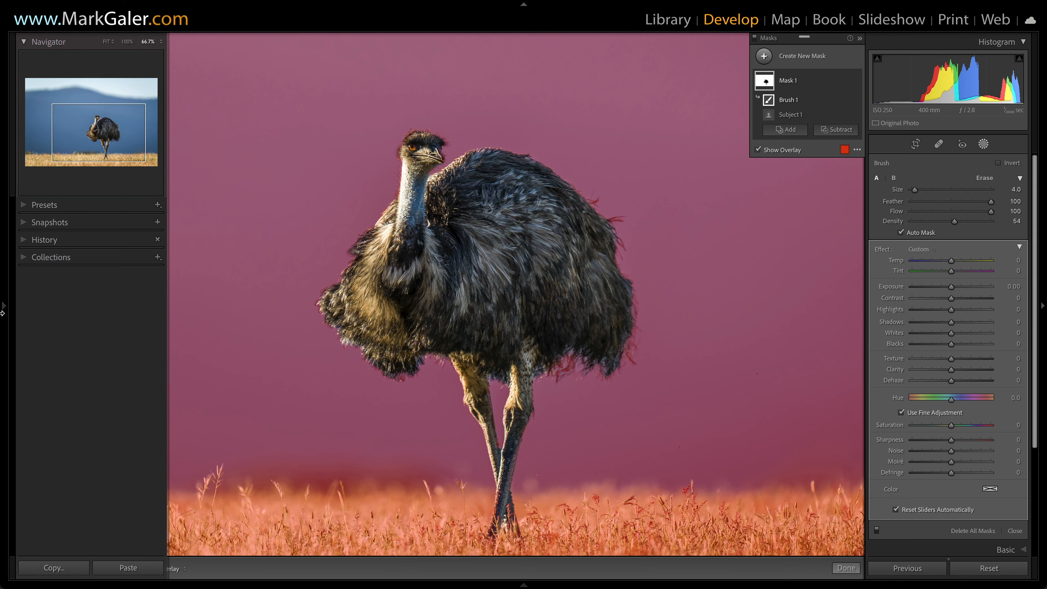
{"action": "left_click", "coordinate": [107, 42]}
{"action": "left_click_drag", "start_coordinate": [951, 287], "coordinate": [946, 288]}
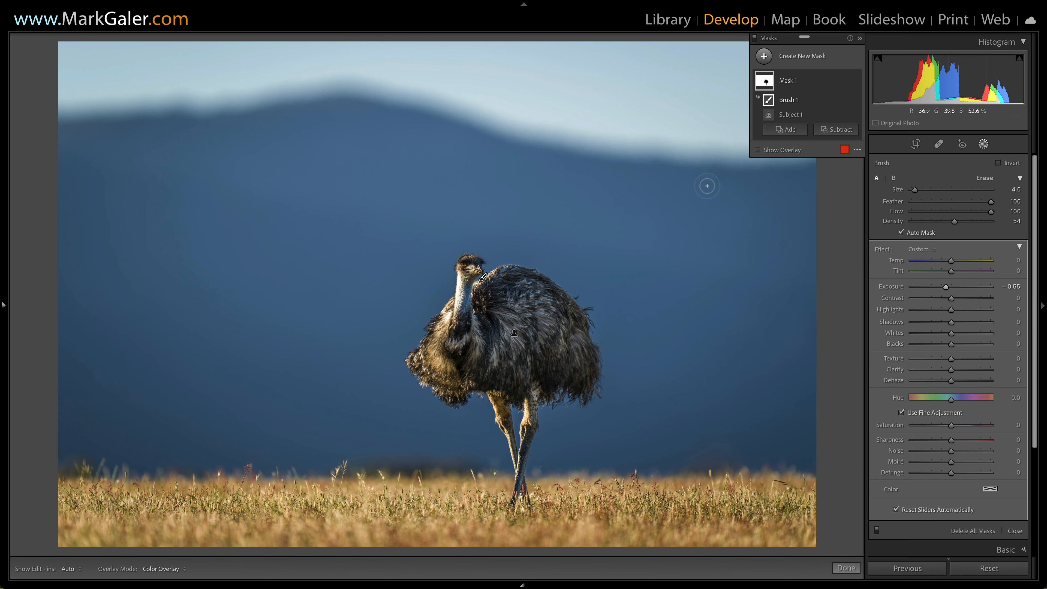
Subtract a Linear Gradient from the background mask, running from the grass horizon up to the emu's upper body, and close masking
{"action": "left_click", "coordinate": [839, 131]}
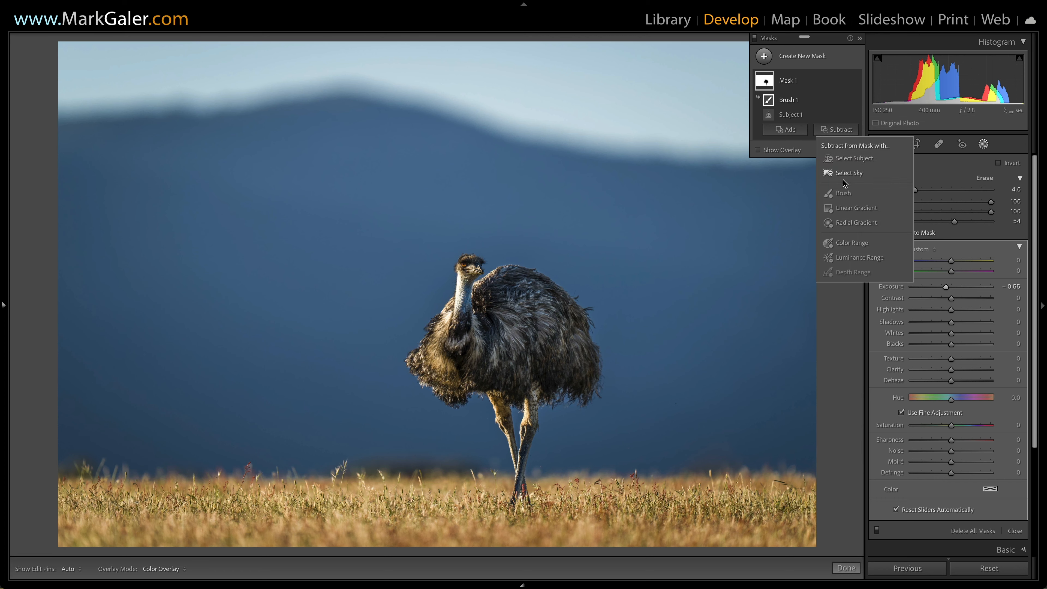
{"action": "left_click", "coordinate": [844, 210]}
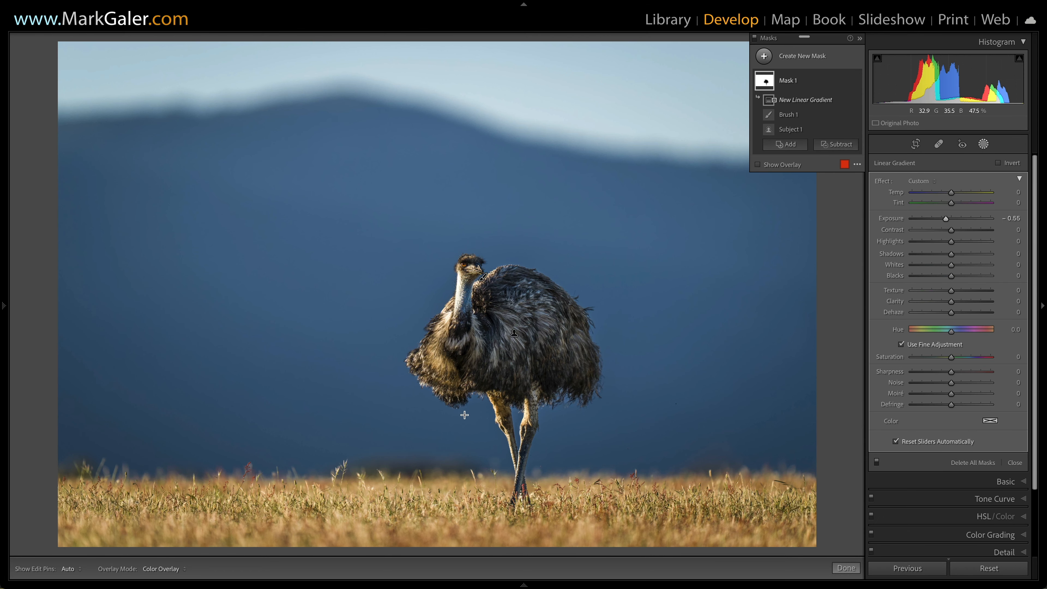
{"action": "left_click_drag", "start_coordinate": [404, 479], "coordinate": [399, 328]}
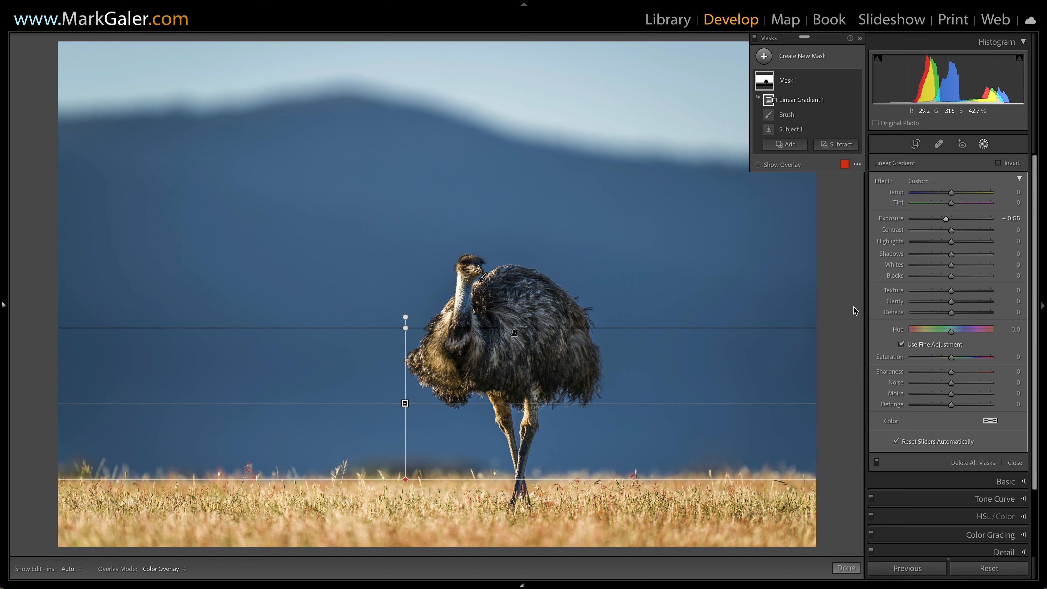
{"action": "left_click", "coordinate": [986, 146]}
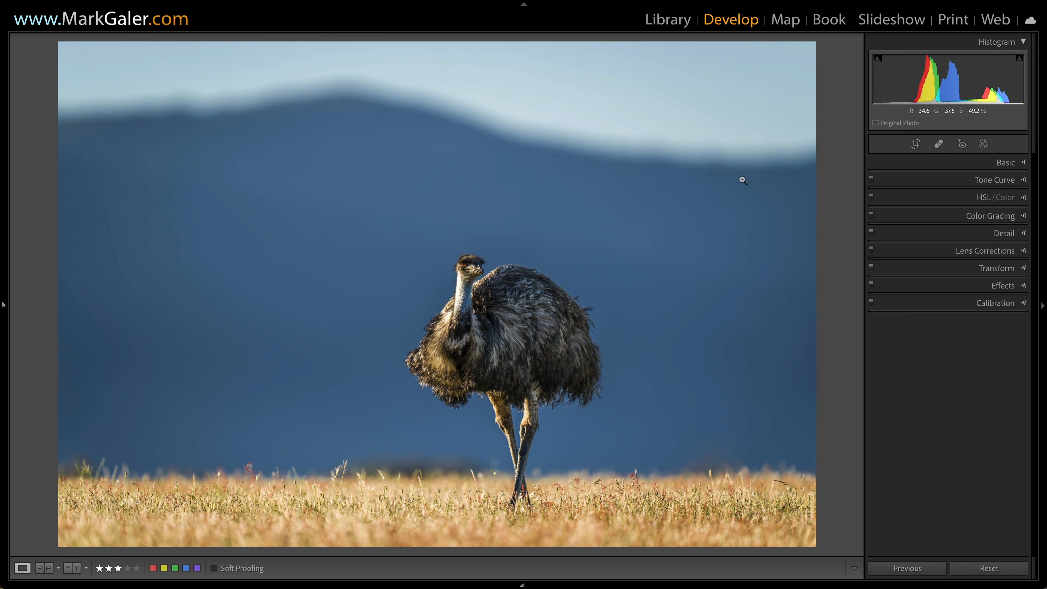
Try a 16 x 9 crop of the photo, shifting the picture upward inside the frame
{"action": "left_click", "coordinate": [916, 145]}
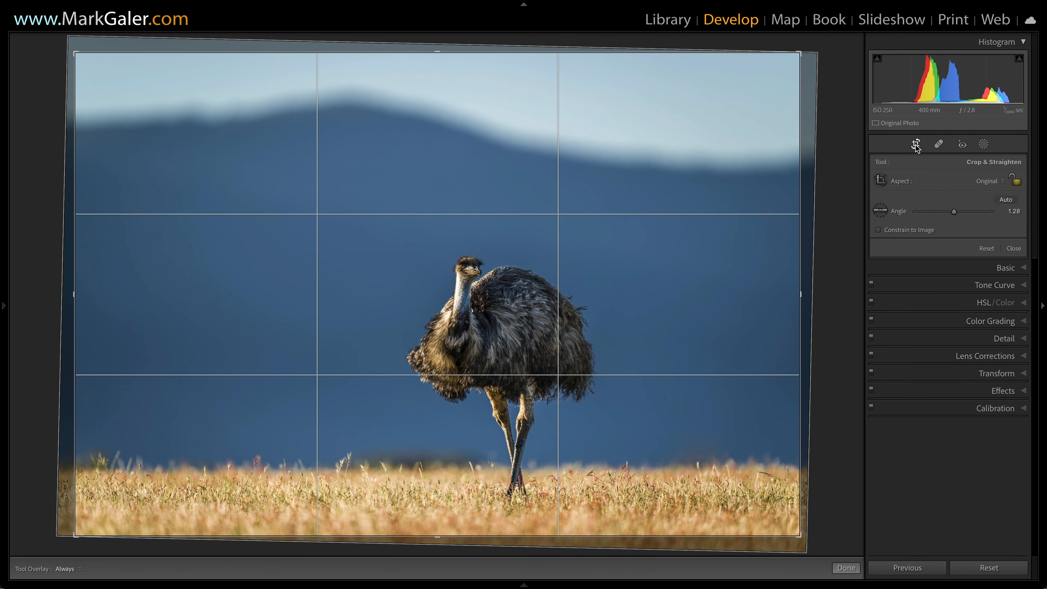
{"action": "left_click", "coordinate": [994, 182]}
{"action": "left_click", "coordinate": [960, 289]}
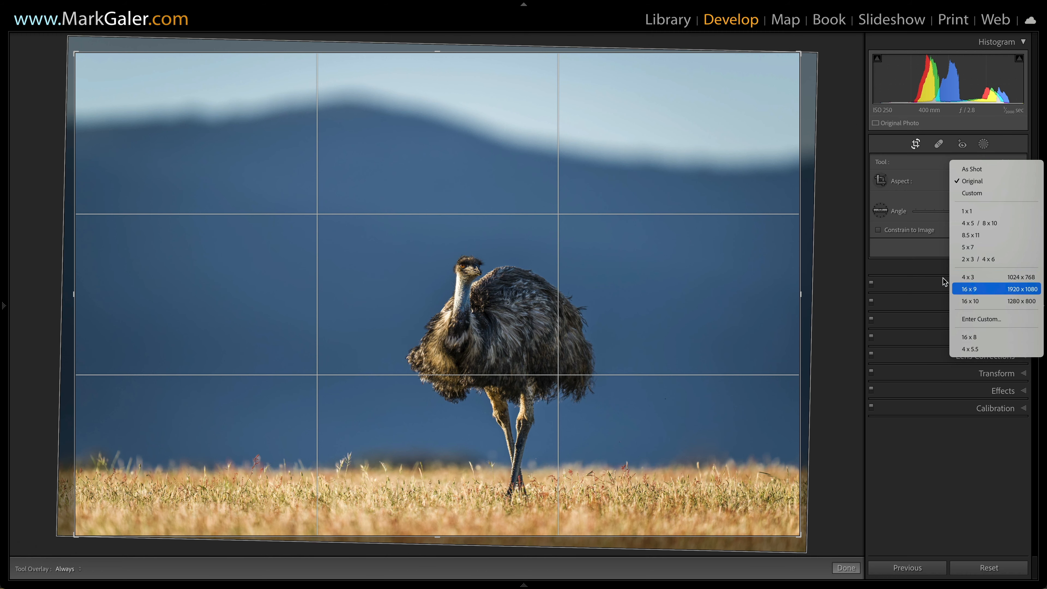
{"action": "left_click_drag", "start_coordinate": [638, 173], "coordinate": [635, 140]}
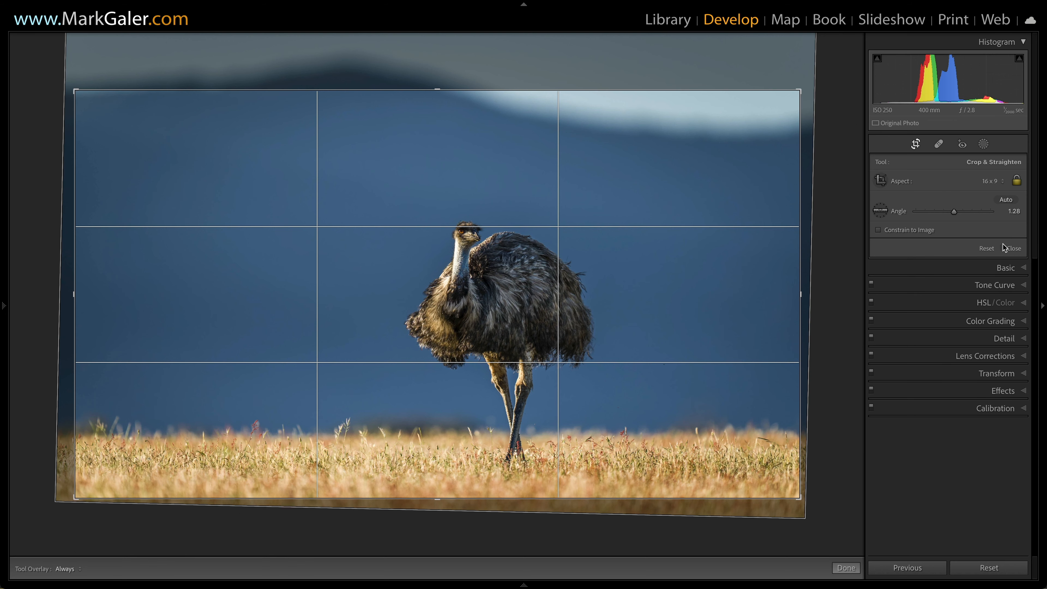
Reset the crop to the original aspect and rotate the photo slightly clockwise to level the horizon
{"action": "left_click", "coordinate": [987, 249]}
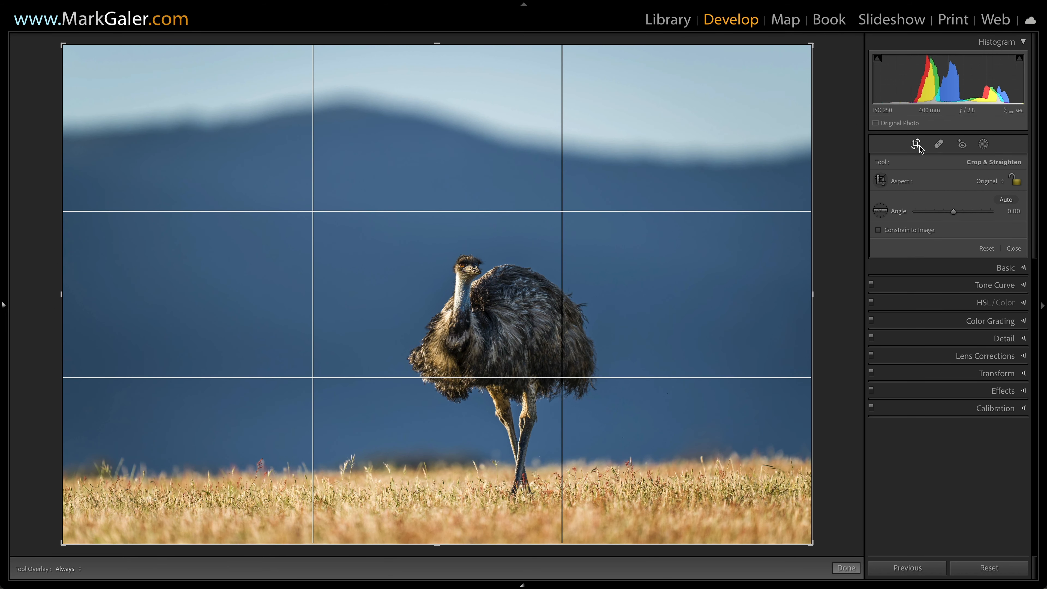
{"action": "left_click", "coordinate": [916, 144]}
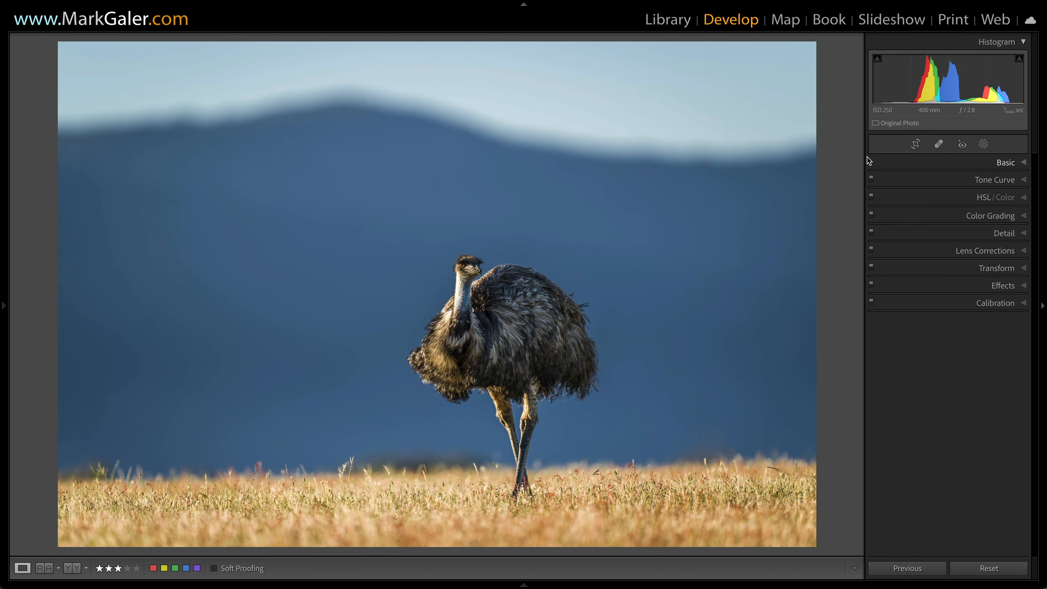
{"action": "key", "text": "r"}
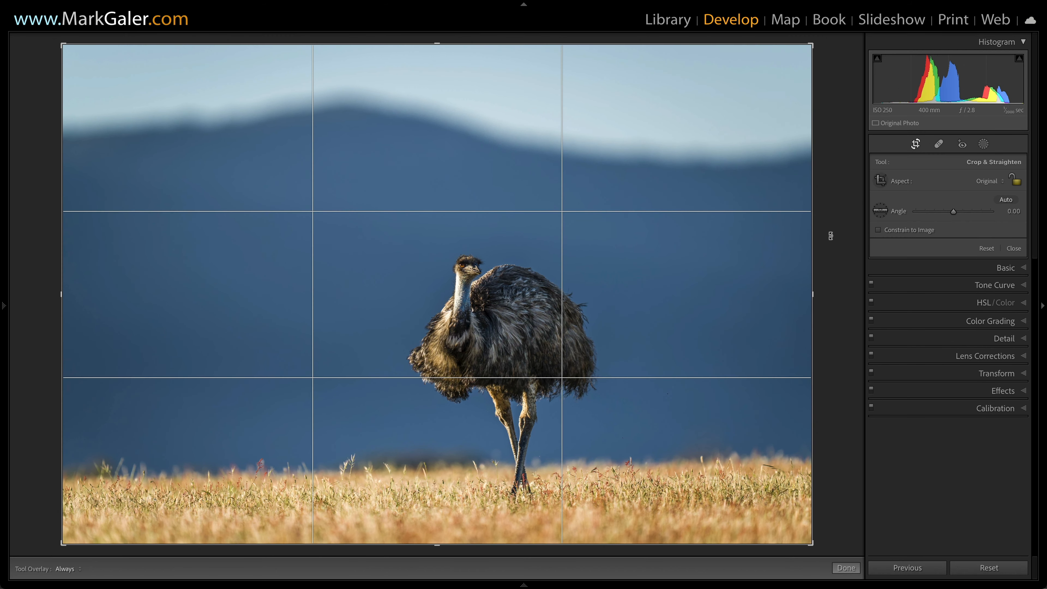
{"action": "left_click_drag", "start_coordinate": [830, 236], "coordinate": [831, 242]}
{"action": "key", "text": "r"}
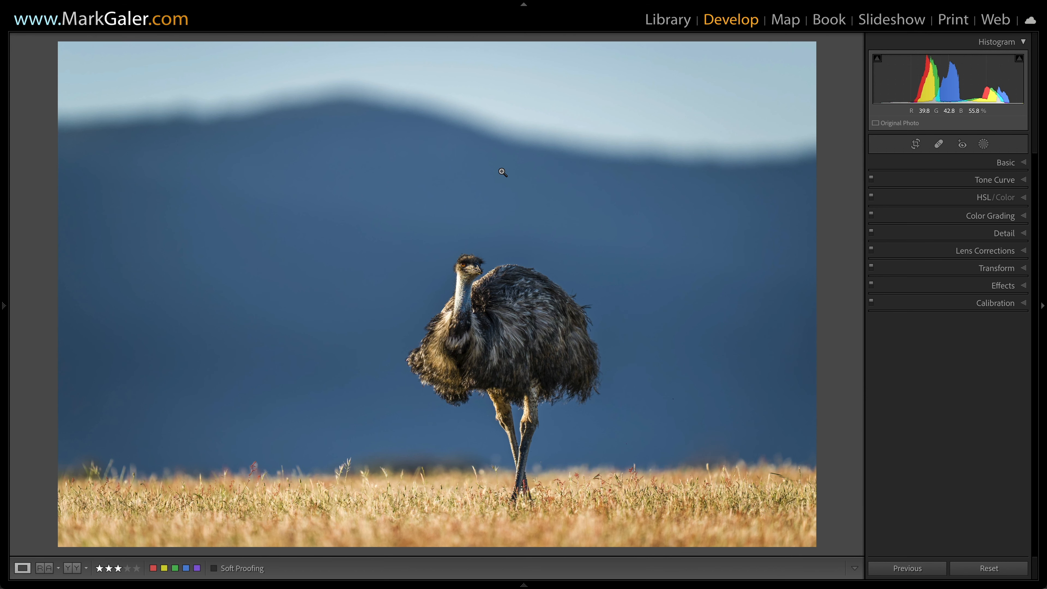
Open the emu photo for editing in Adobe Photoshop 2022, choosing to open it anyway despite the Camera Raw version notice
{"action": "right_click", "coordinate": [511, 198]}
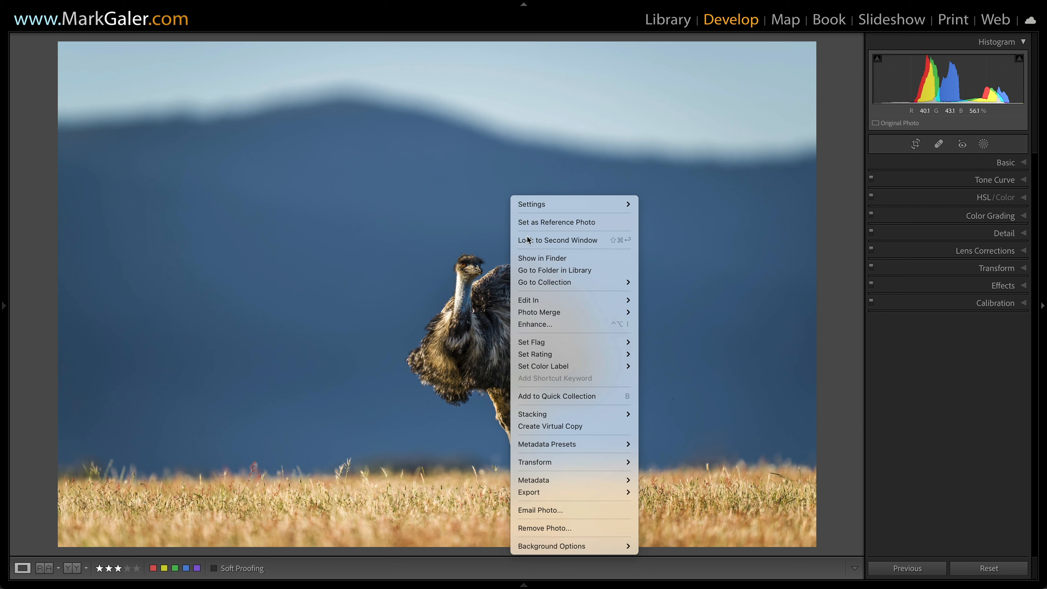
{"action": "mouse_move", "coordinate": [619, 303]}
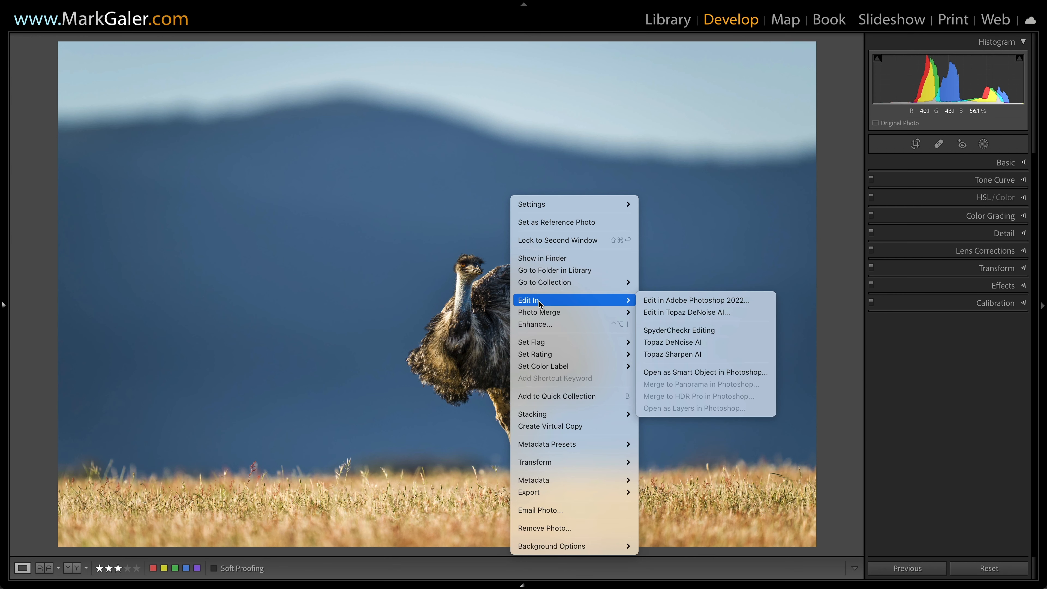
{"action": "left_click", "coordinate": [672, 300]}
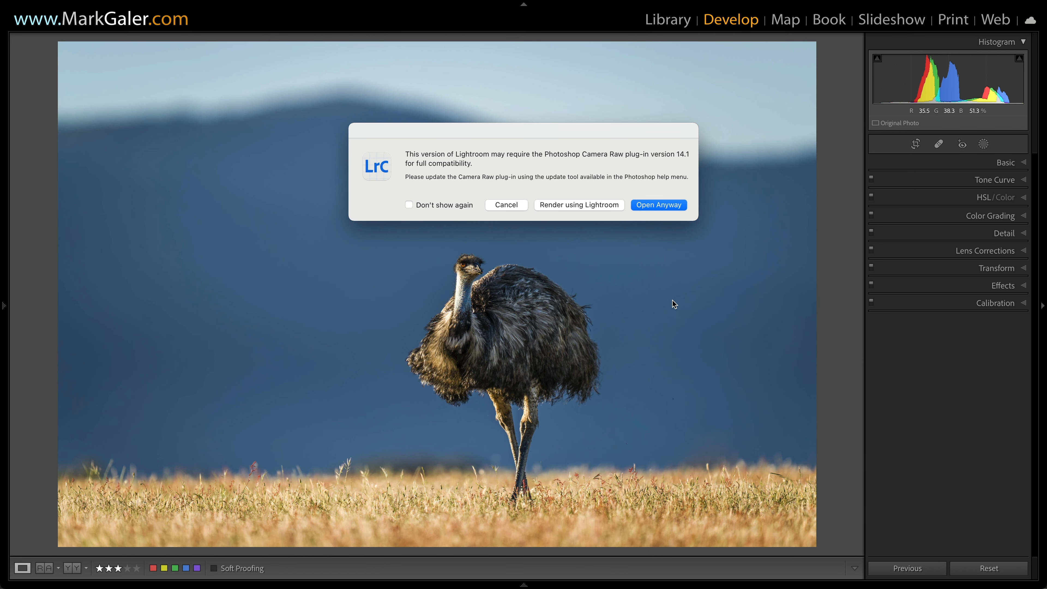
{"action": "left_click", "coordinate": [663, 205]}
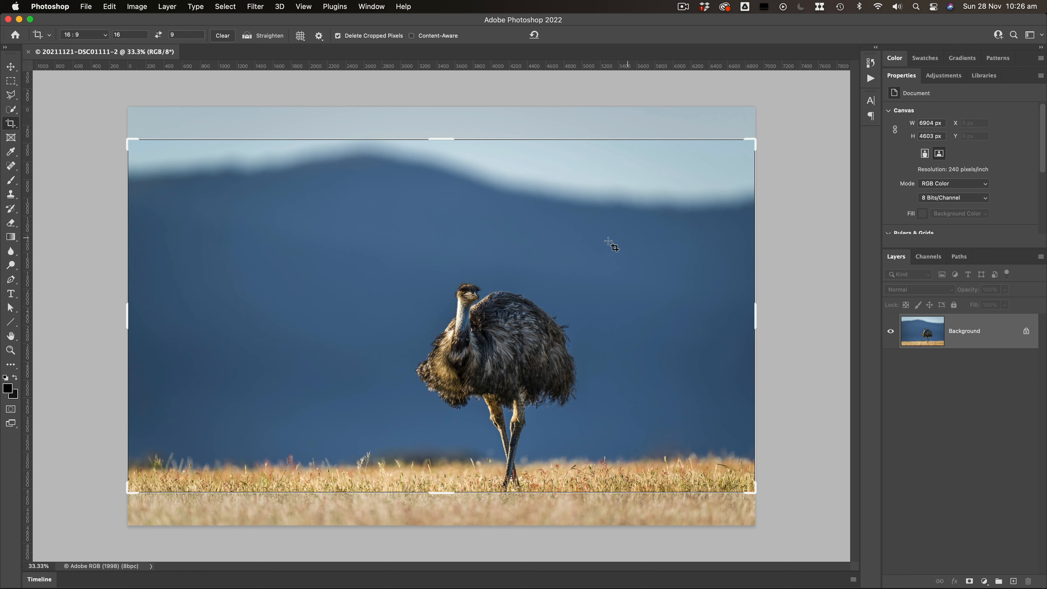
Leave the Crop tool, duplicate the Background layer and select the emu on the copy with Select Subject
{"action": "left_click", "coordinate": [13, 69]}
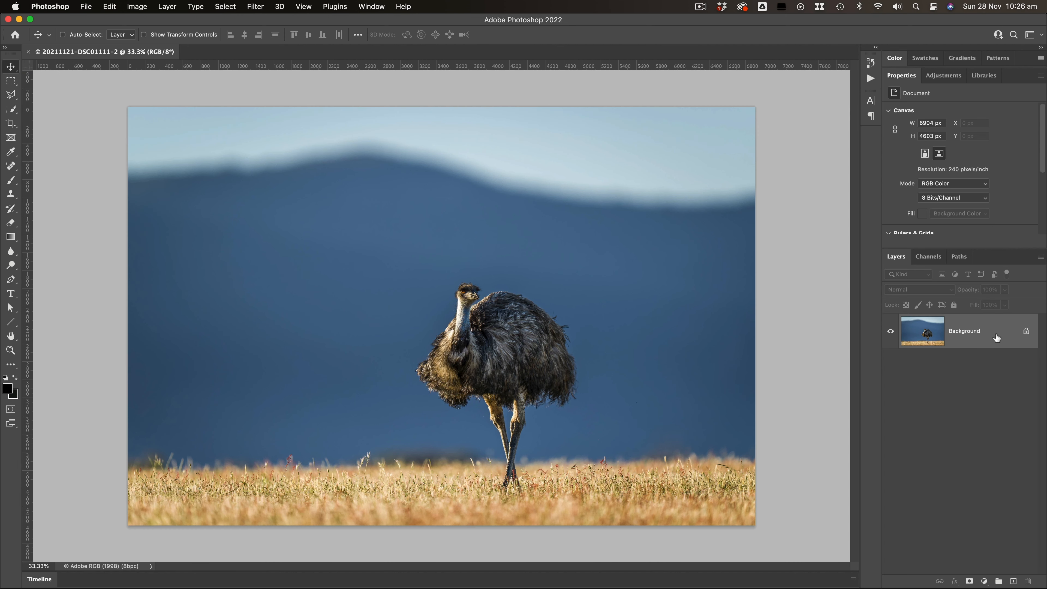
{"action": "key", "text": "super"}
{"action": "key", "text": "super+j"}
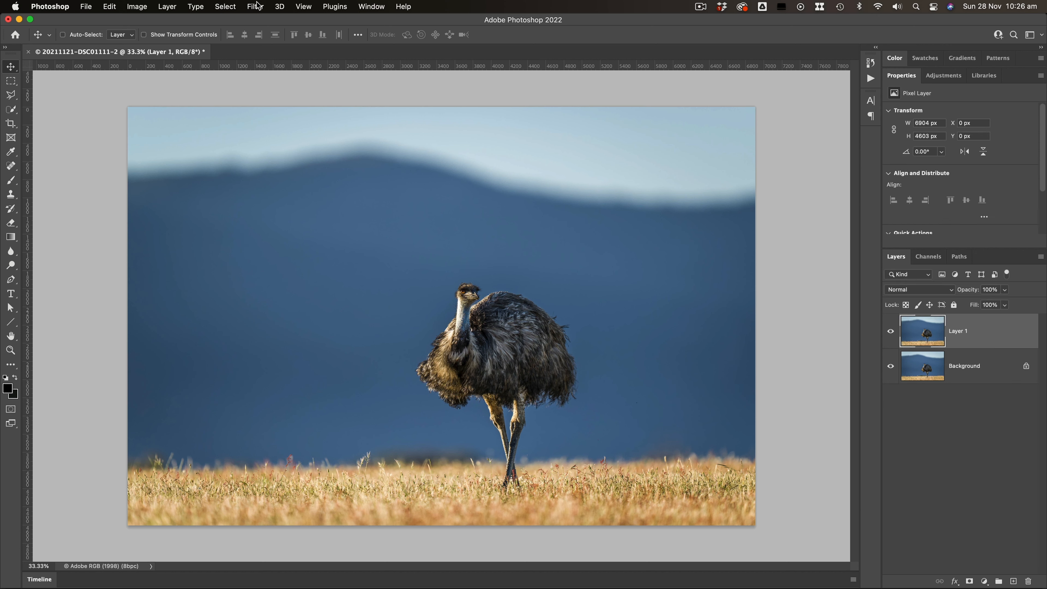
{"action": "left_click", "coordinate": [230, 9]}
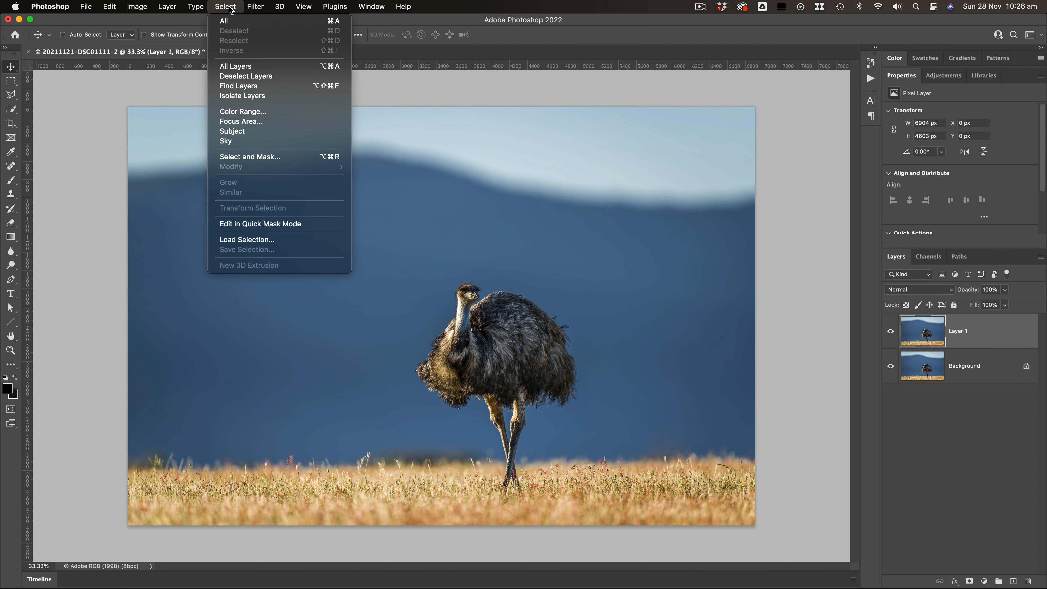
{"action": "left_click", "coordinate": [233, 131]}
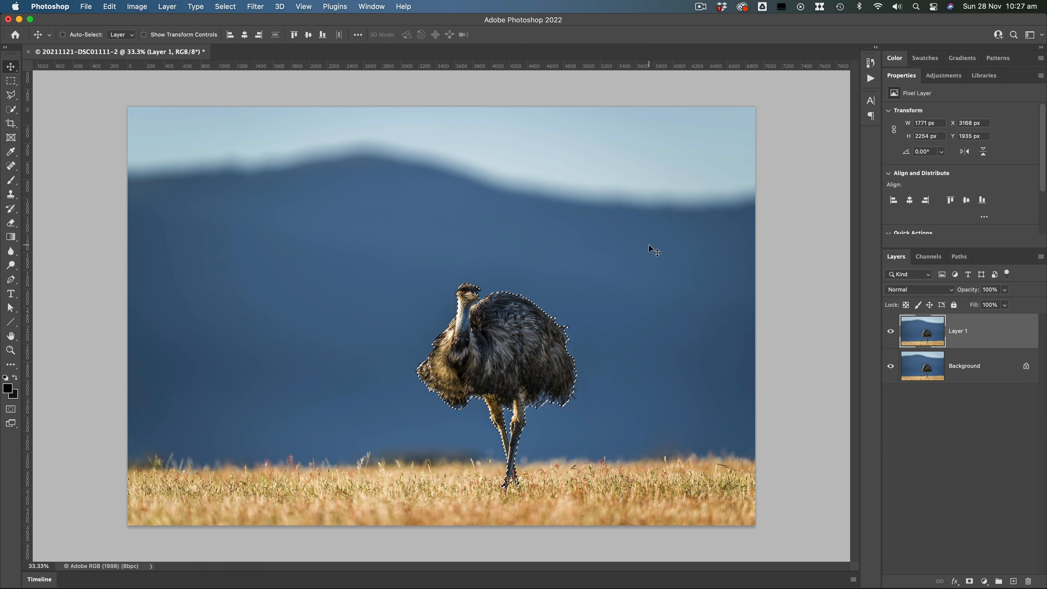
Save the emu selection as an alpha channel, deselect it and return to the layer list
{"action": "left_click", "coordinate": [930, 259]}
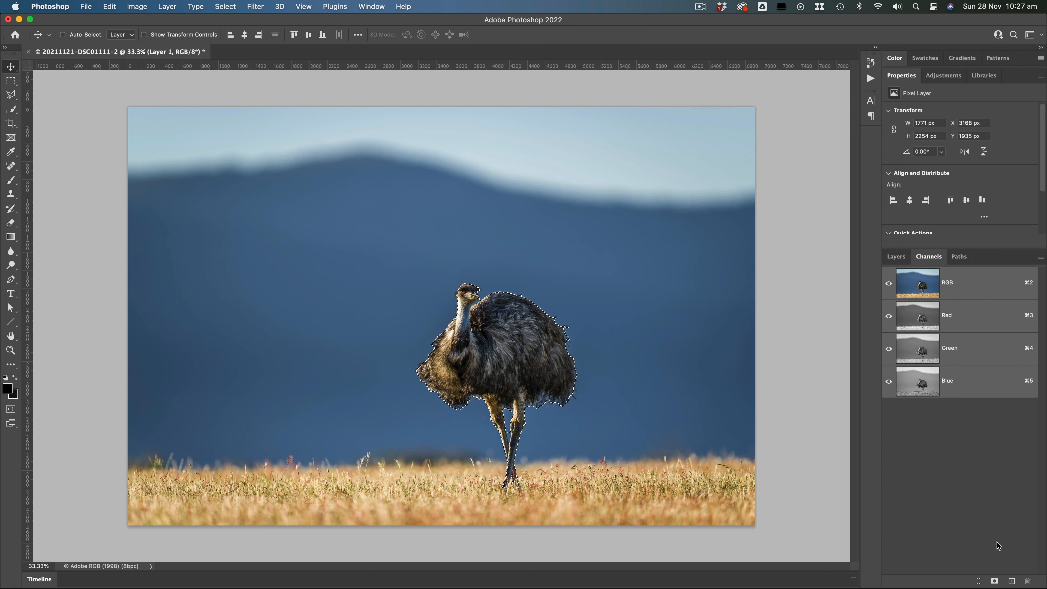
{"action": "left_click", "coordinate": [994, 581]}
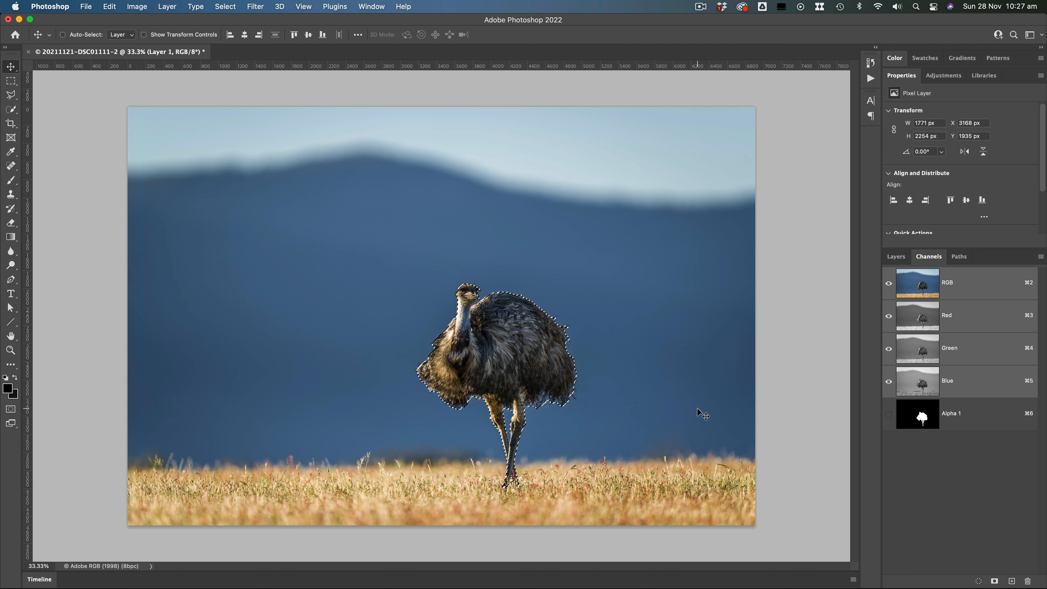
{"action": "key", "text": "super+d"}
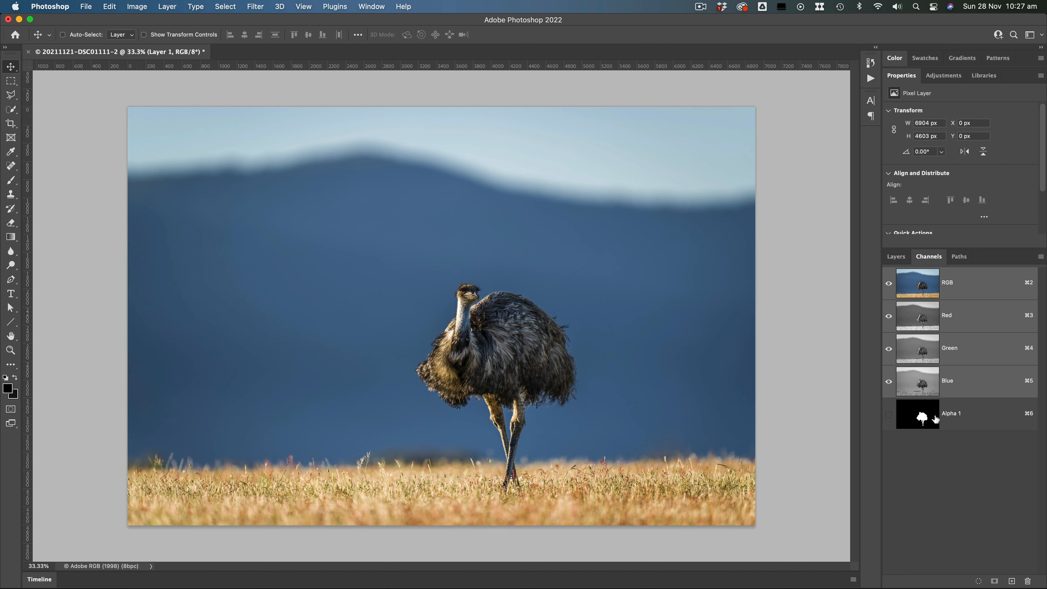
{"action": "left_click", "coordinate": [892, 258]}
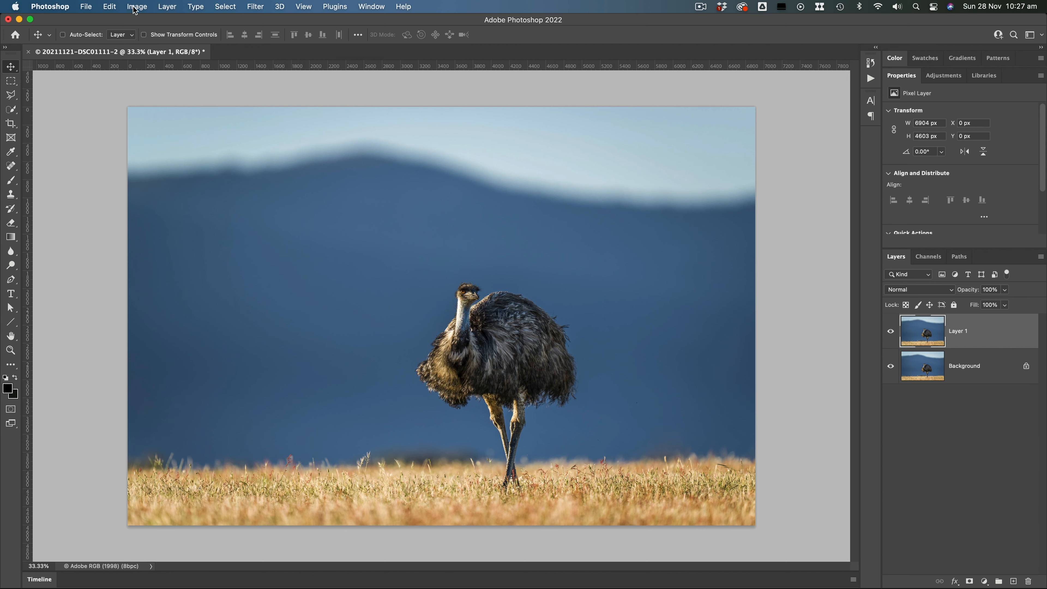
Stretch Layer 1 with Content-Aware Scale beyond both sides of the canvas to about 125% width, protecting the emu with Alpha 1
{"action": "left_click", "coordinate": [113, 9]}
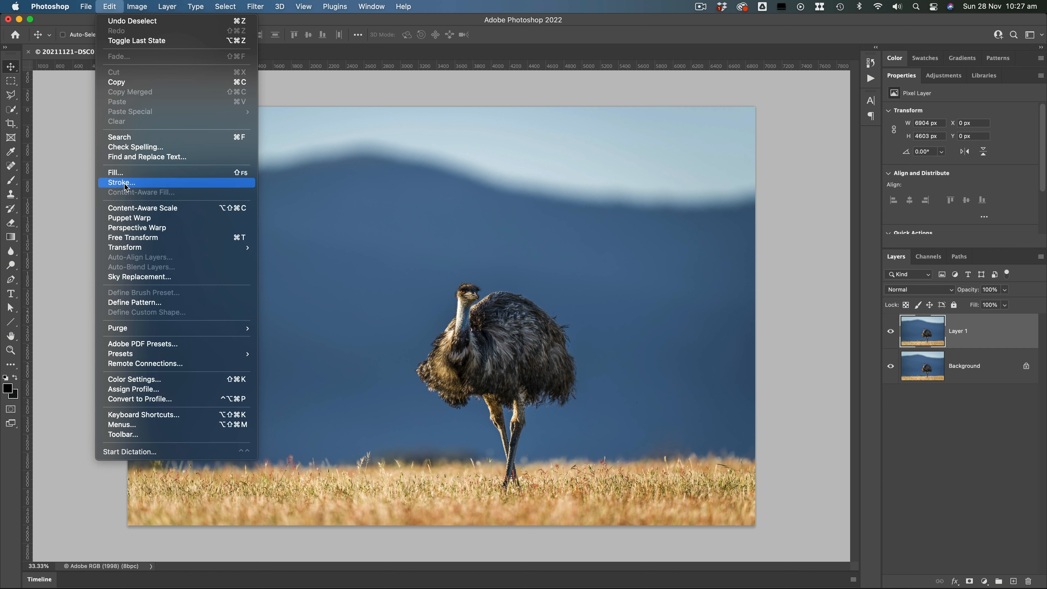
{"action": "left_click", "coordinate": [125, 208]}
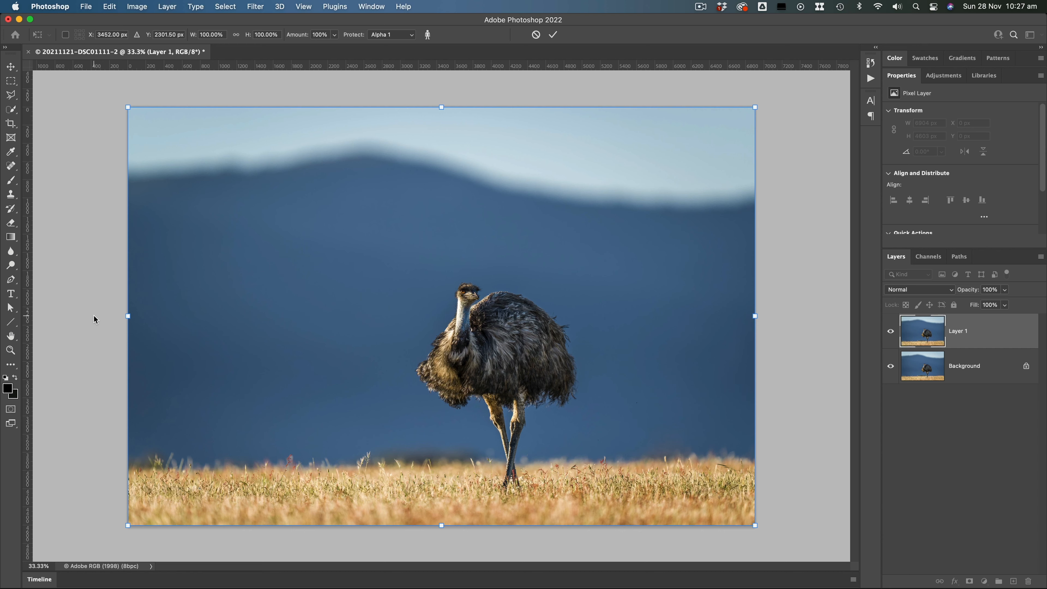
{"action": "left_click_drag", "start_coordinate": [122, 317], "coordinate": [46, 316]}
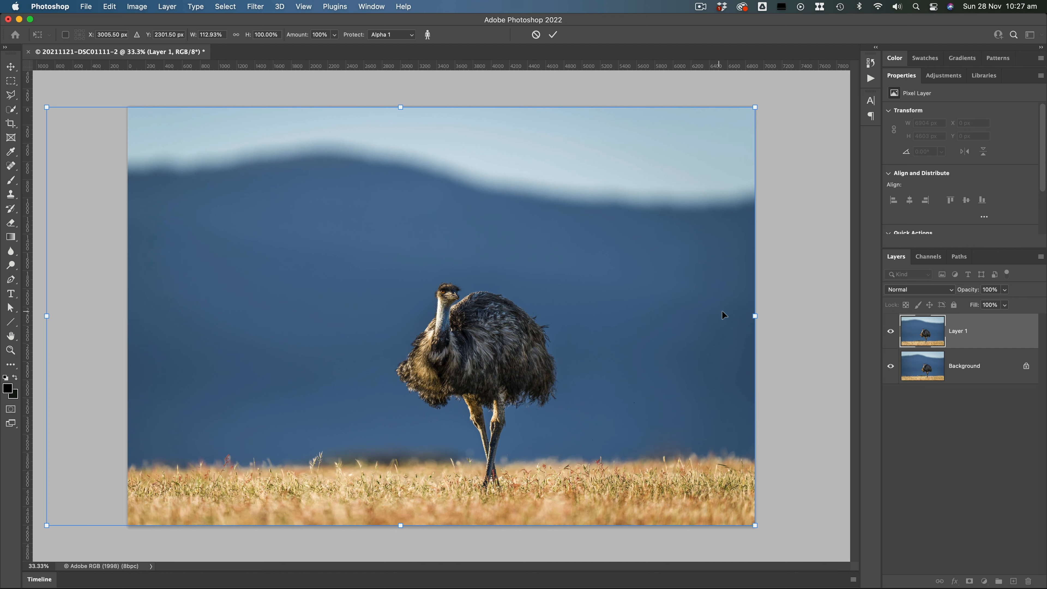
{"action": "left_click_drag", "start_coordinate": [755, 316], "coordinate": [831, 310]}
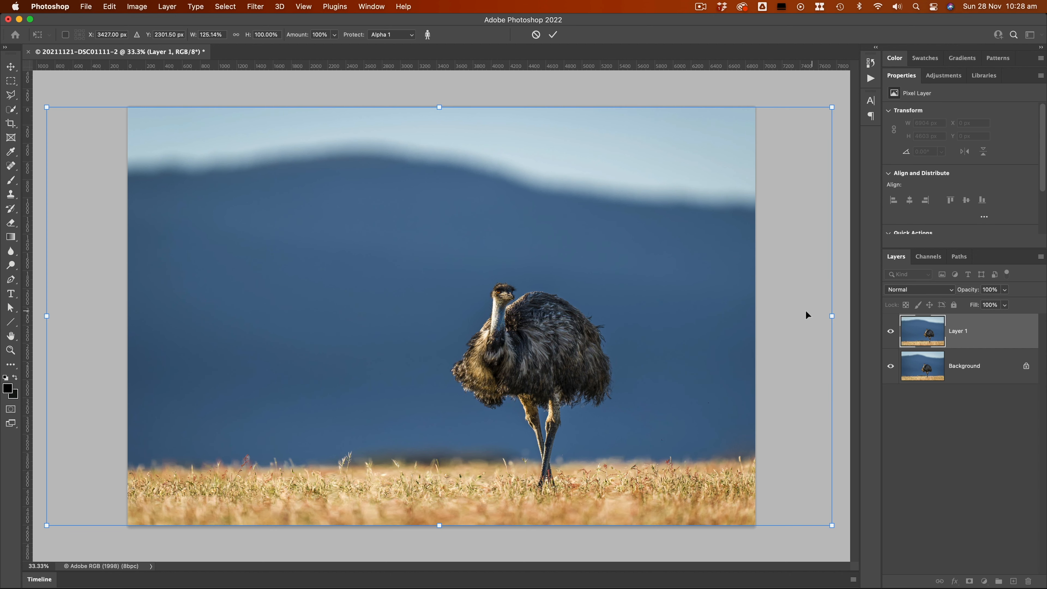
{"action": "left_click", "coordinate": [553, 35]}
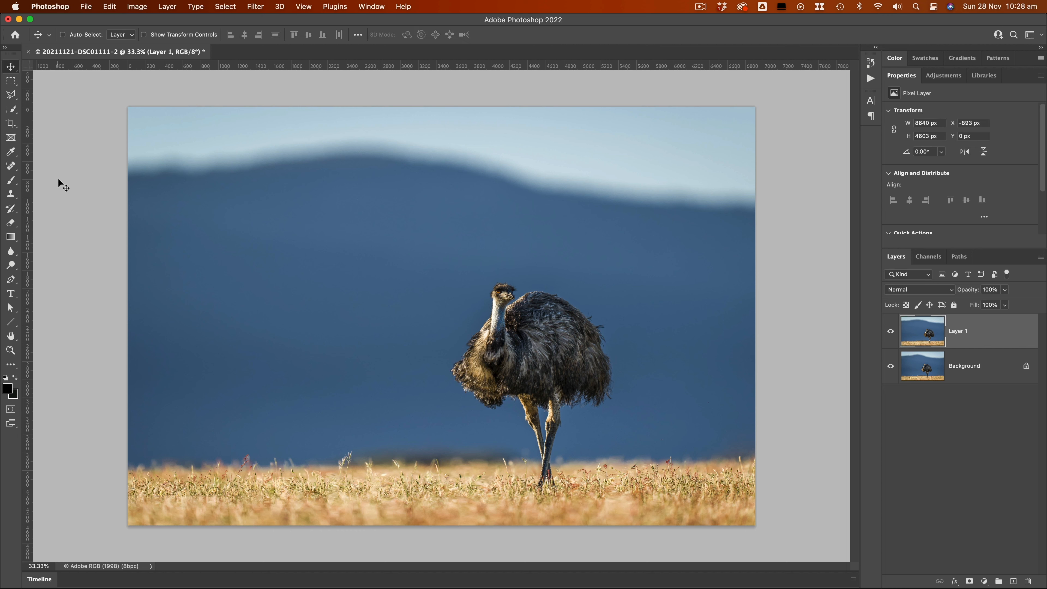
Crop the image to 16:9 at full height, widening the frame to about 8183 px and shifting the picture so the stretched layer fills it
{"action": "left_click", "coordinate": [10, 123]}
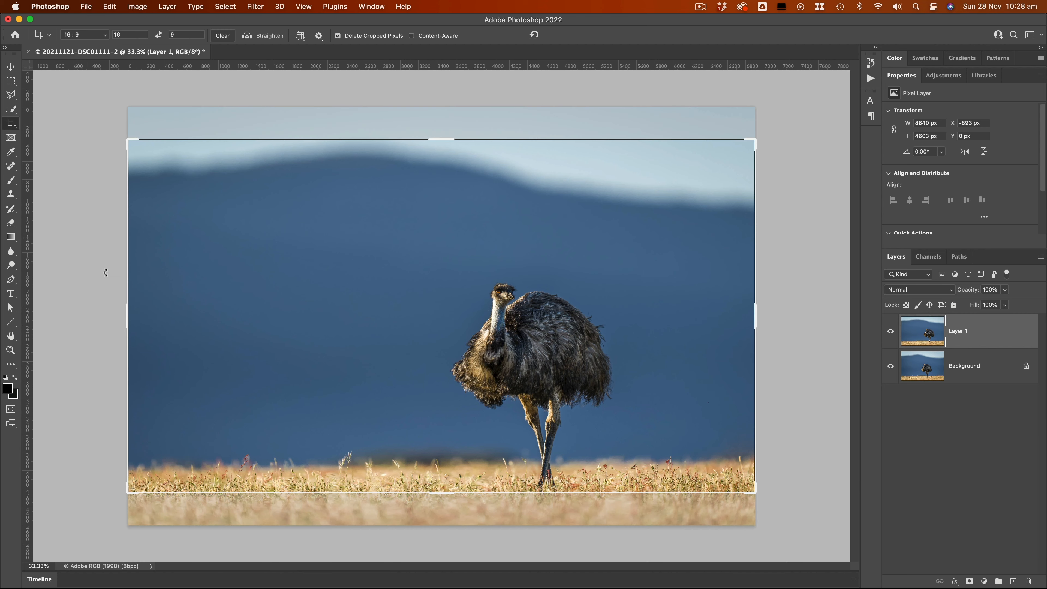
{"action": "left_click_drag", "start_coordinate": [127, 318], "coordinate": [89, 319]}
{"action": "left_click_drag", "start_coordinate": [793, 325], "coordinate": [812, 321]}
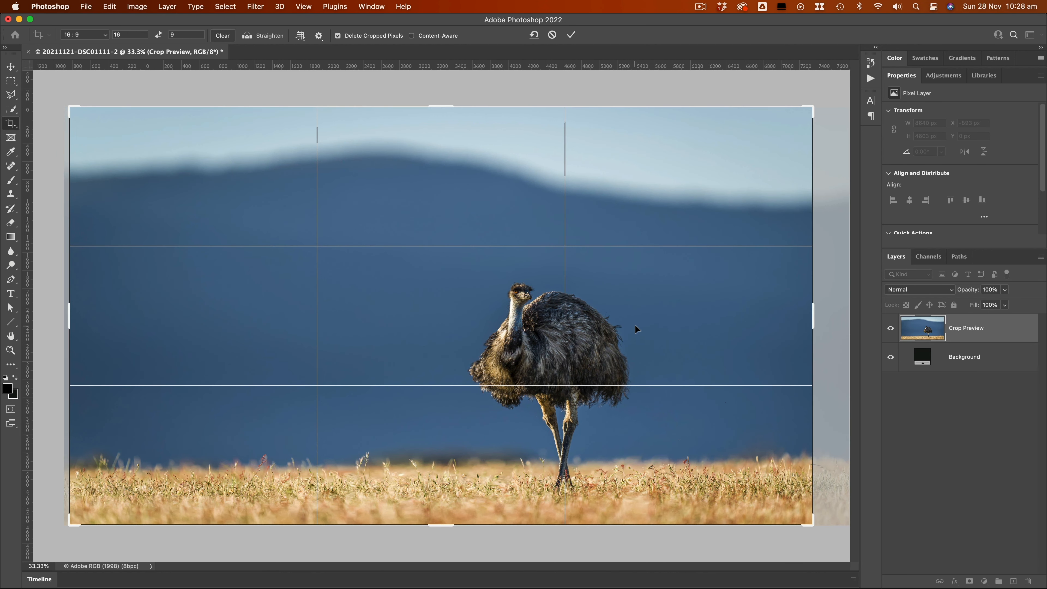
{"action": "left_click_drag", "start_coordinate": [635, 325], "coordinate": [607, 325]}
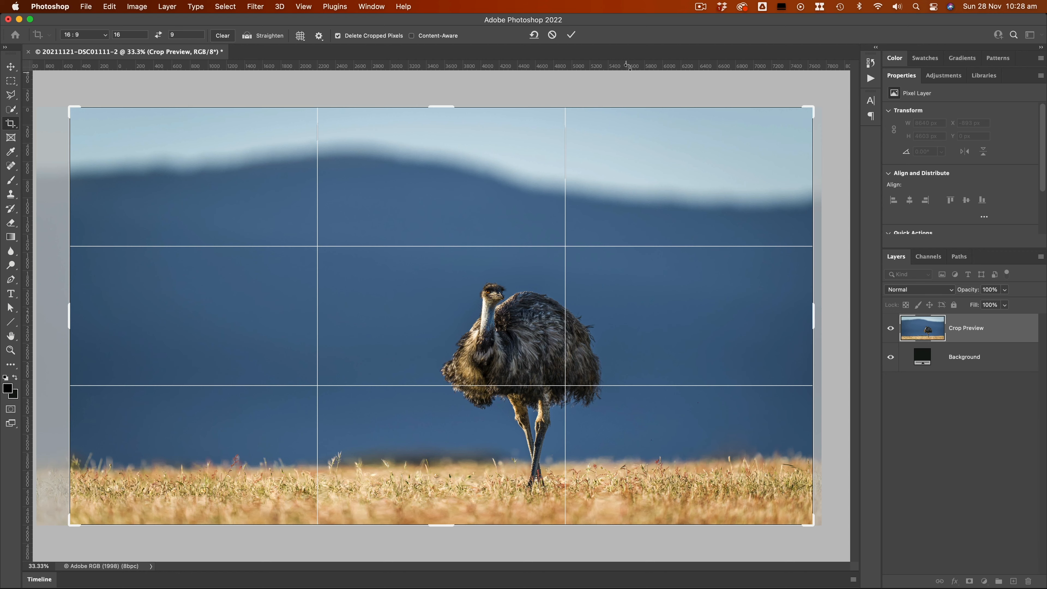
{"action": "left_click", "coordinate": [571, 35]}
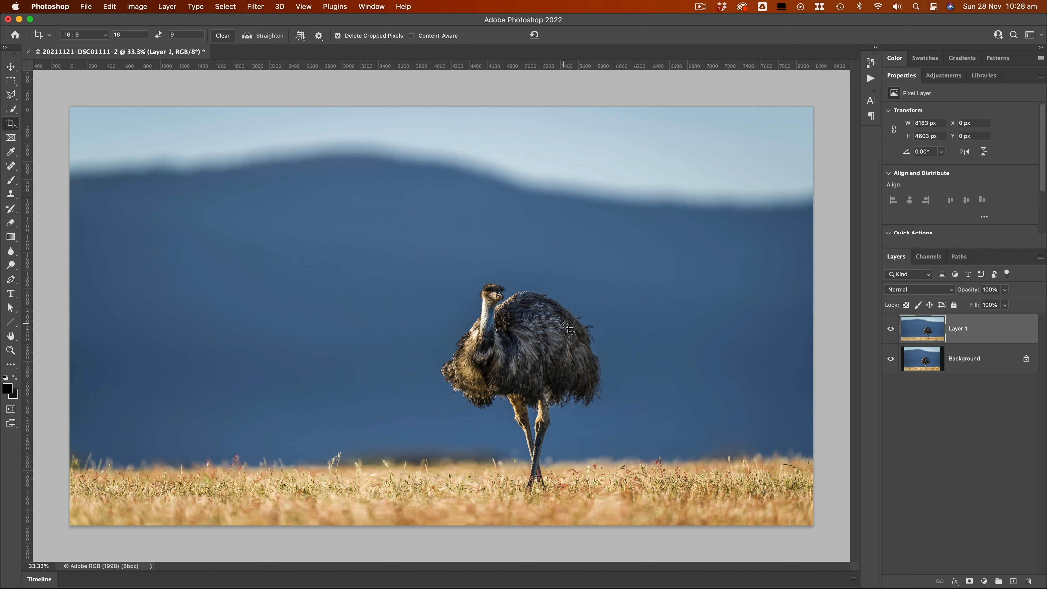
Save the widened emu photo and switch back to Lightroom Classic
{"action": "key", "text": "super"}
{"action": "key", "text": "super+s"}
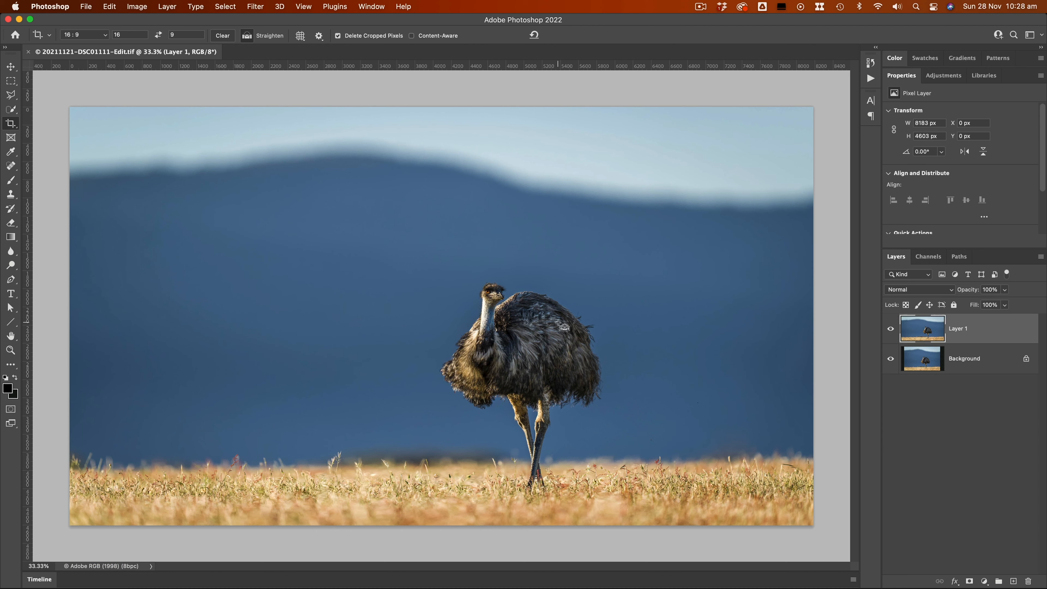
{"action": "key", "text": "super+Tab"}
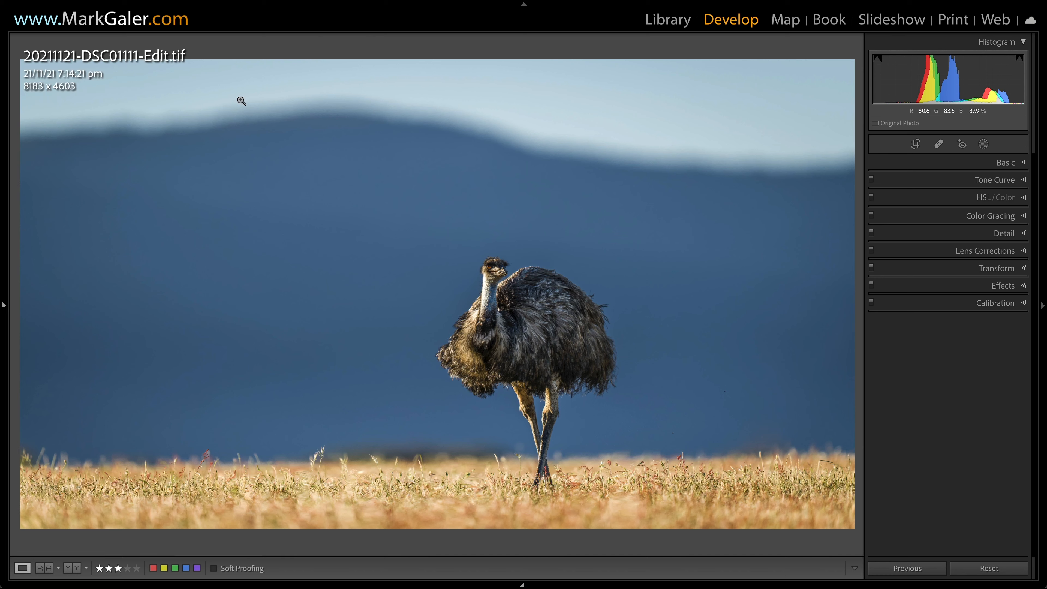
Open the kangaroo photo 20211121-DSC01181.dng from the Library grid in the Develop module
{"action": "key", "text": "g"}
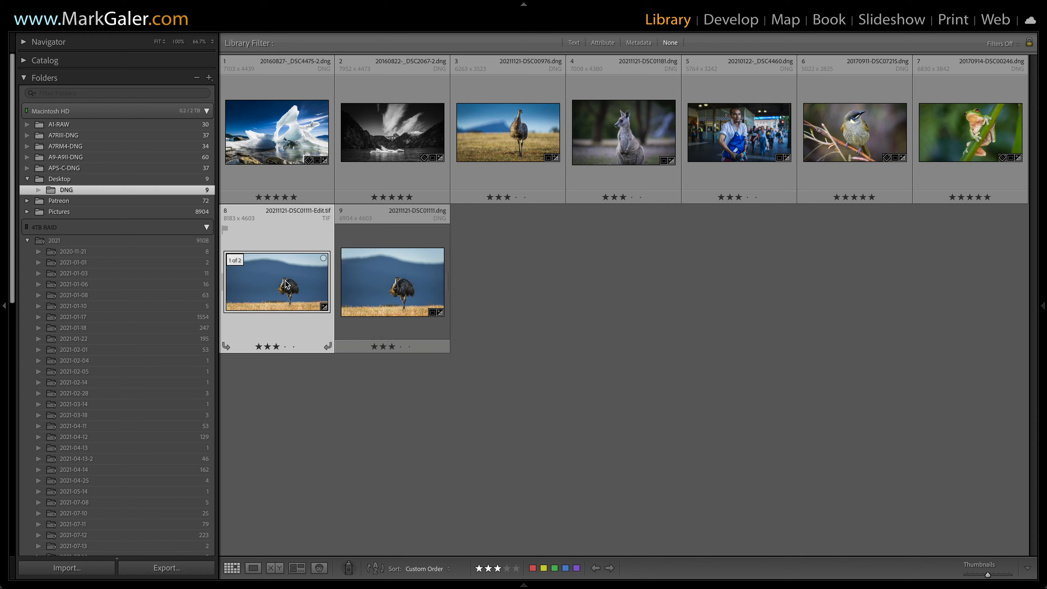
{"action": "left_click", "coordinate": [614, 129]}
{"action": "double_click", "coordinate": [631, 138]}
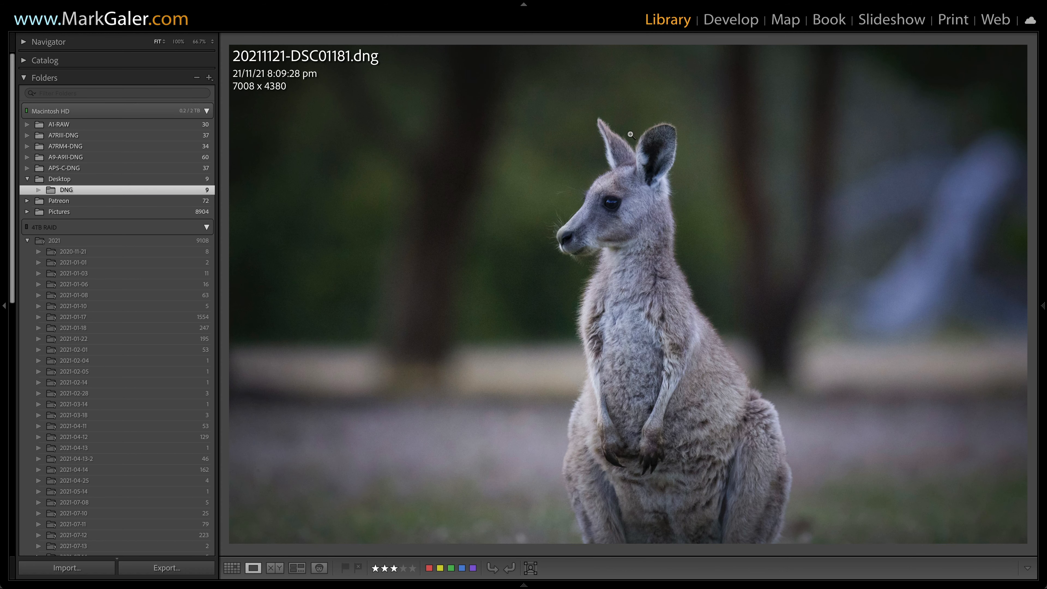
{"action": "left_click", "coordinate": [725, 25]}
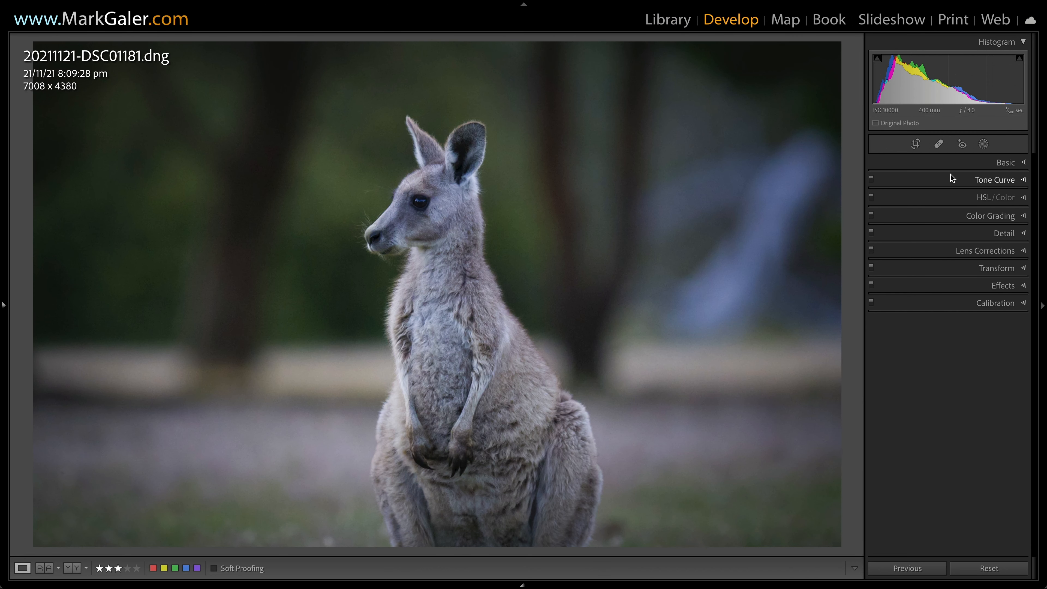
Show the camera settings in the photo's info overlay and examine the noise around the kangaroo's head at 100%
{"action": "left_click", "coordinate": [983, 145]}
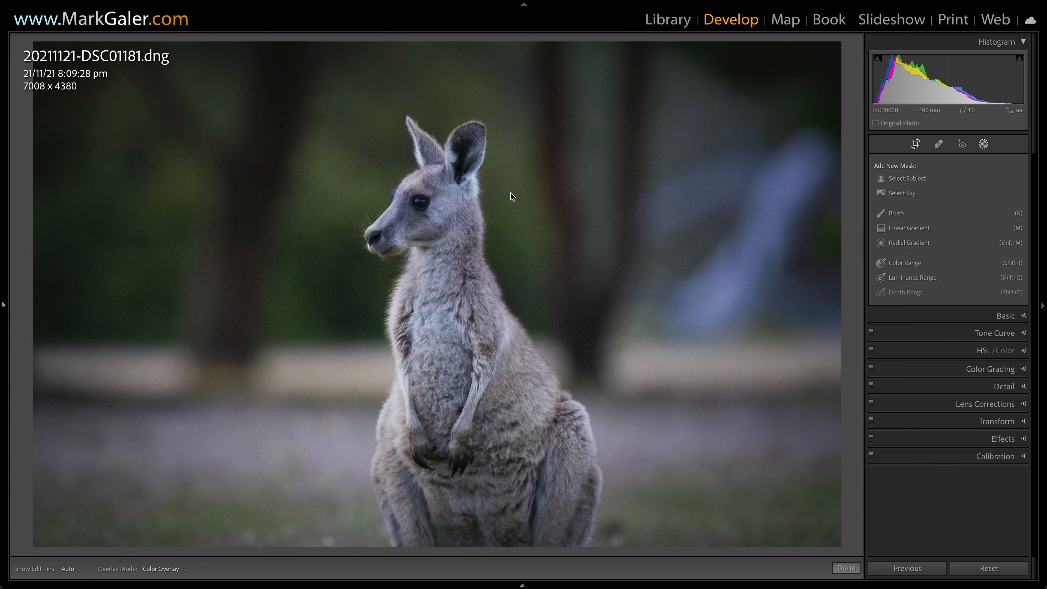
{"action": "key", "text": "i"}
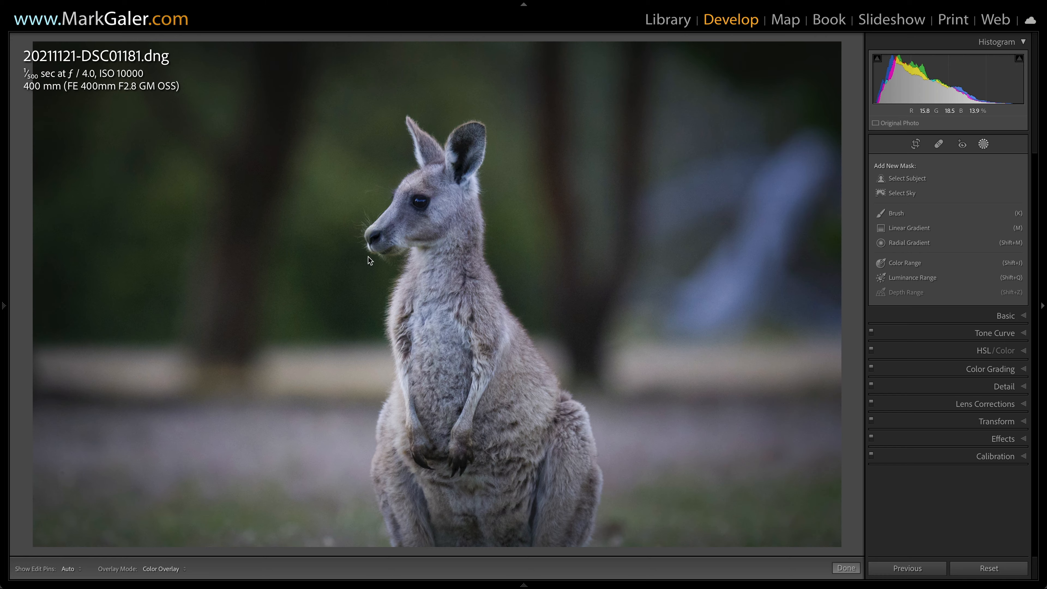
{"action": "key", "text": "z"}
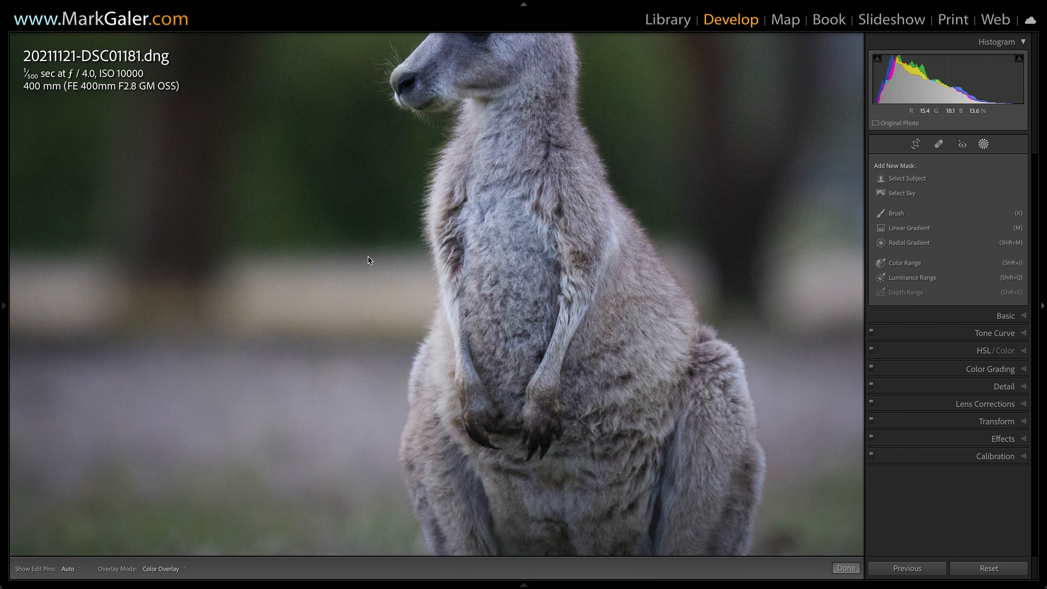
{"action": "mouse_move", "coordinate": [2, 290]}
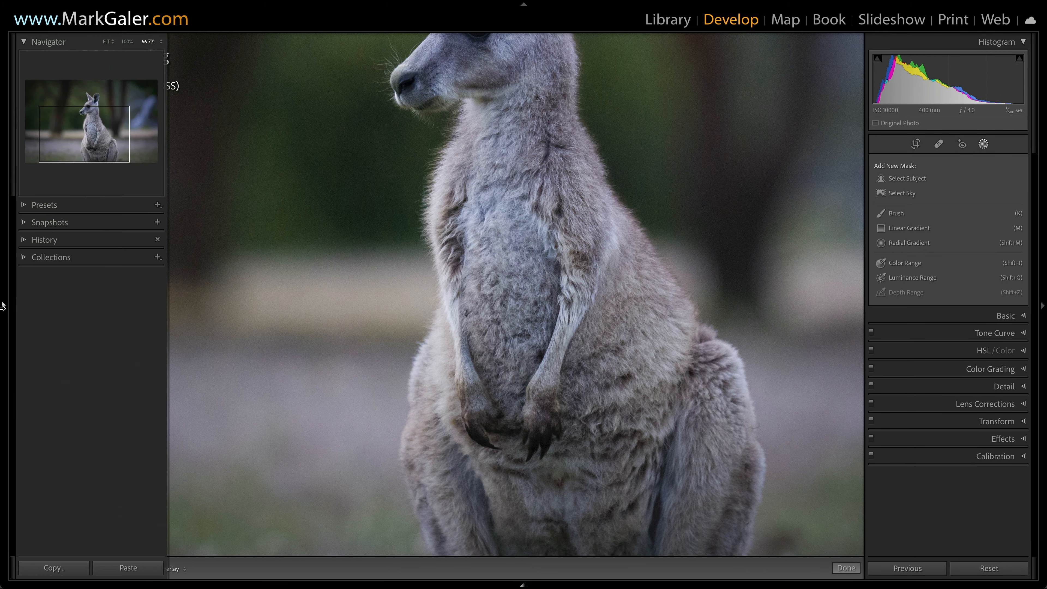
{"action": "left_click", "coordinate": [133, 42]}
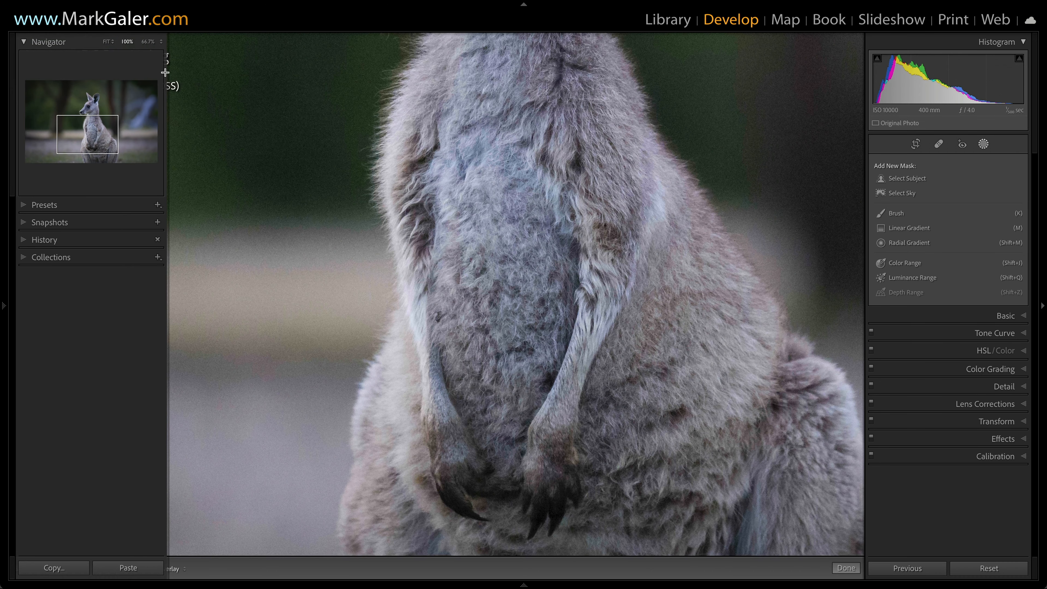
{"action": "left_click_drag", "start_coordinate": [316, 142], "coordinate": [320, 398]}
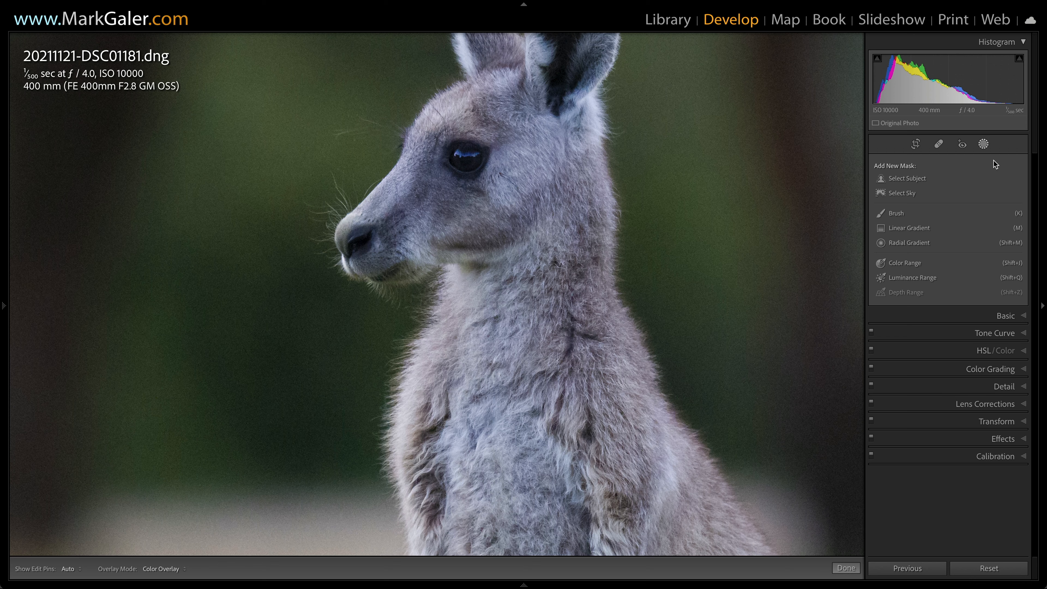
Mask the kangaroo's background with an inverted Select Subject mask and smooth it with Noise 100 and Texture -68
{"action": "left_click", "coordinate": [923, 182]}
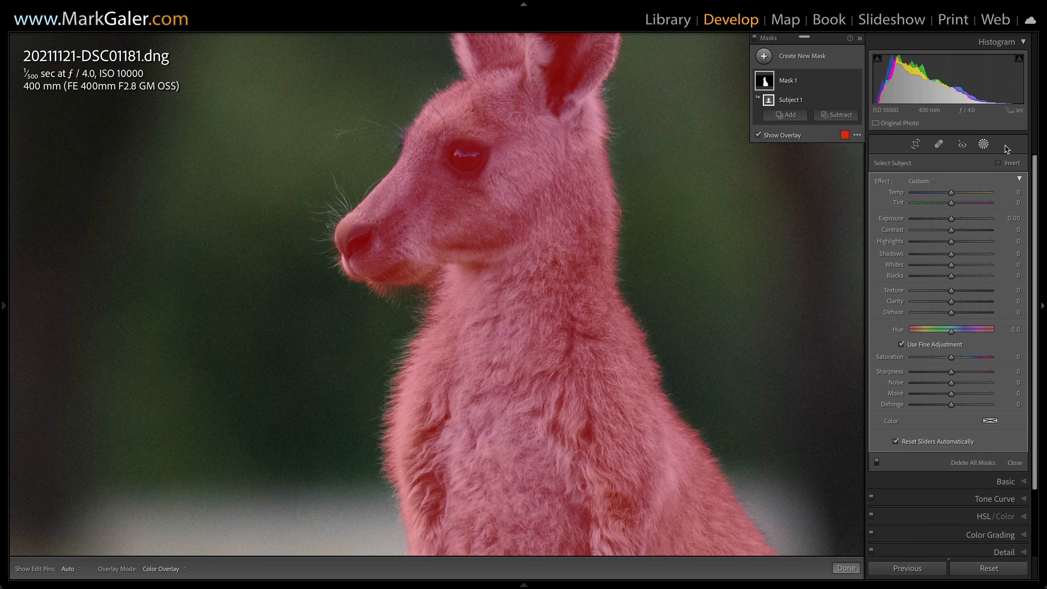
{"action": "left_click", "coordinate": [999, 163]}
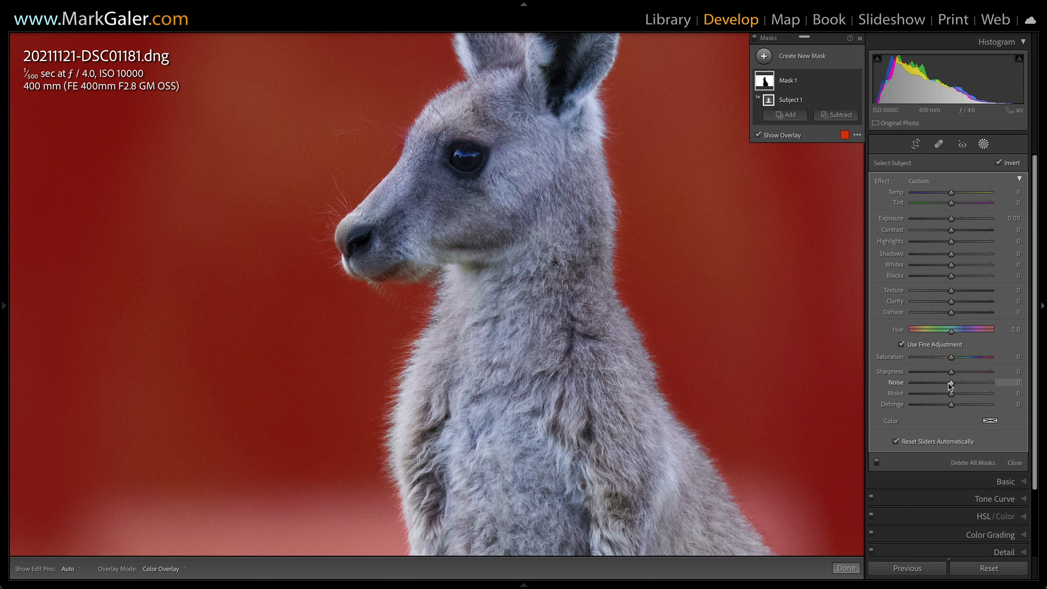
{"action": "left_click_drag", "start_coordinate": [952, 382], "coordinate": [1001, 387]}
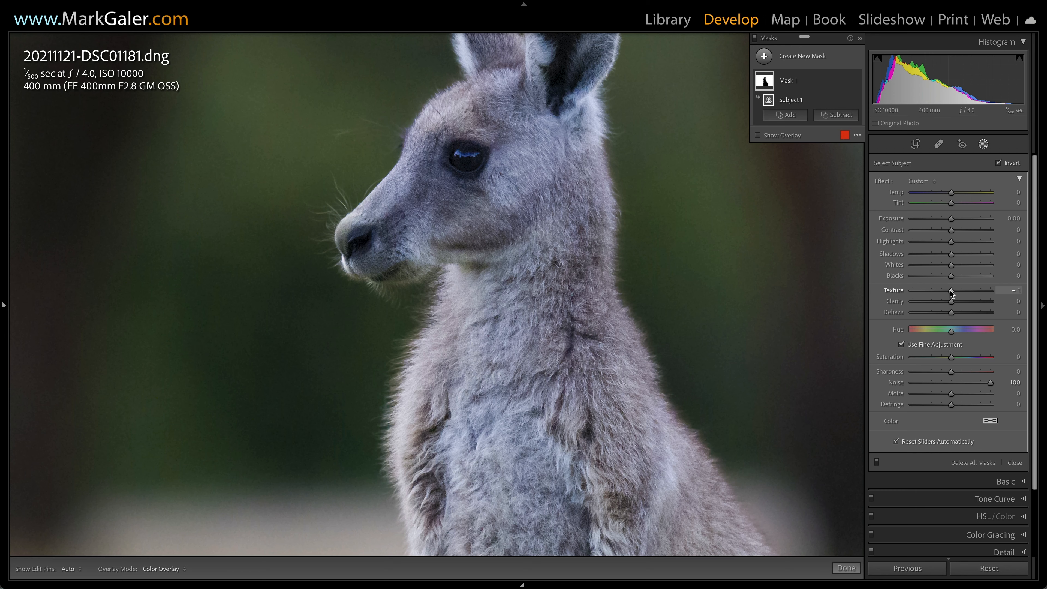
{"action": "left_click_drag", "start_coordinate": [952, 293], "coordinate": [925, 293]}
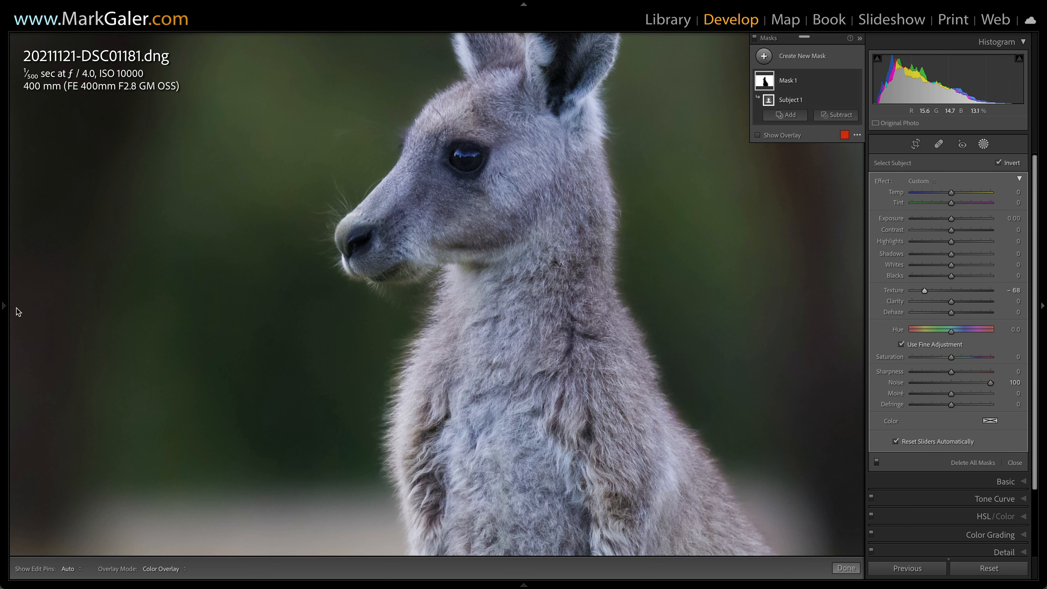
{"action": "mouse_move", "coordinate": [3, 308]}
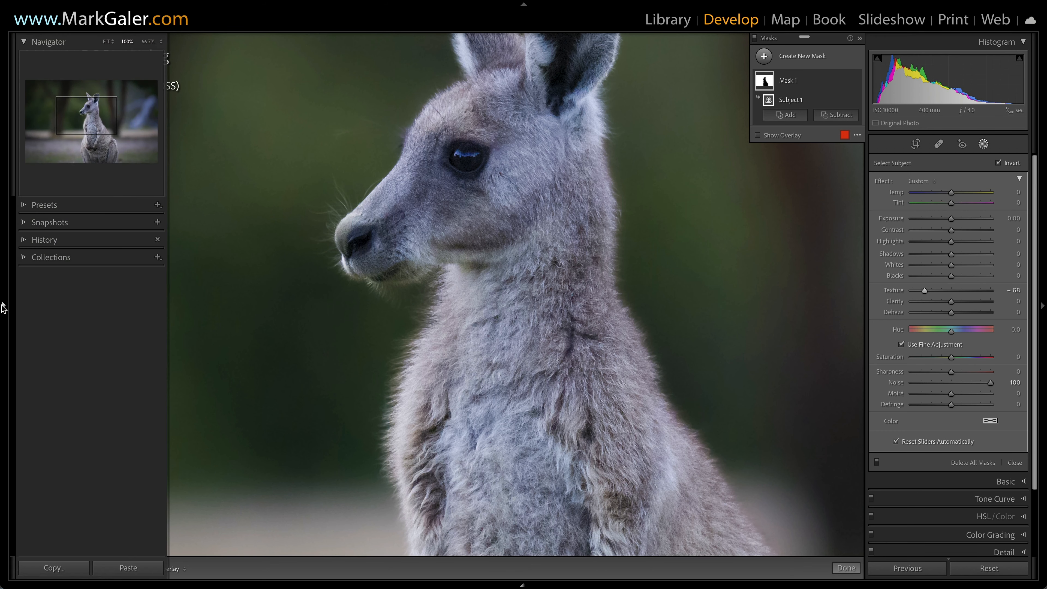
{"action": "left_click", "coordinate": [106, 41]}
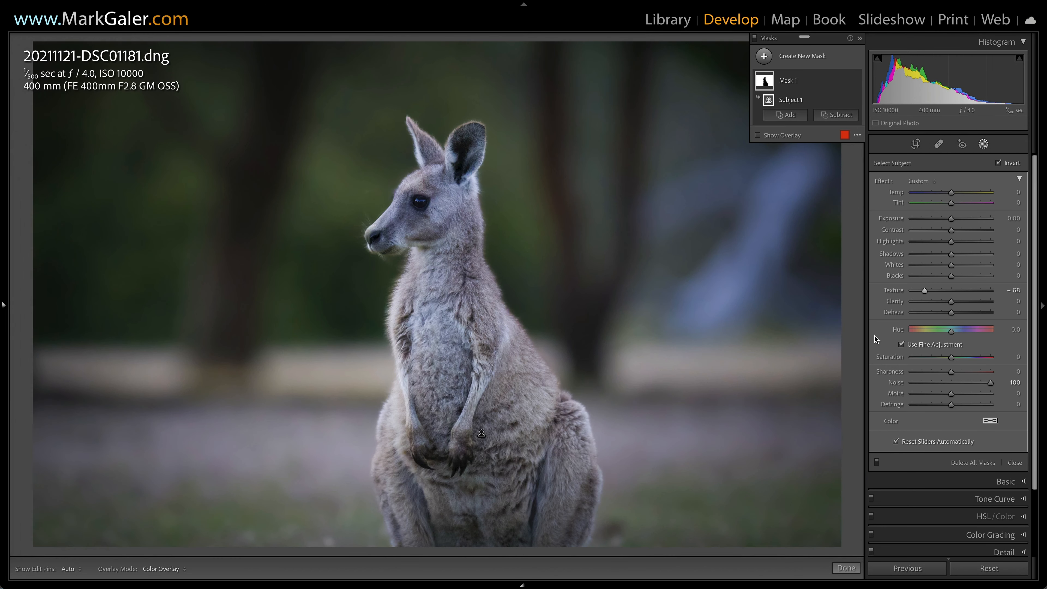
{"action": "left_click", "coordinate": [984, 144]}
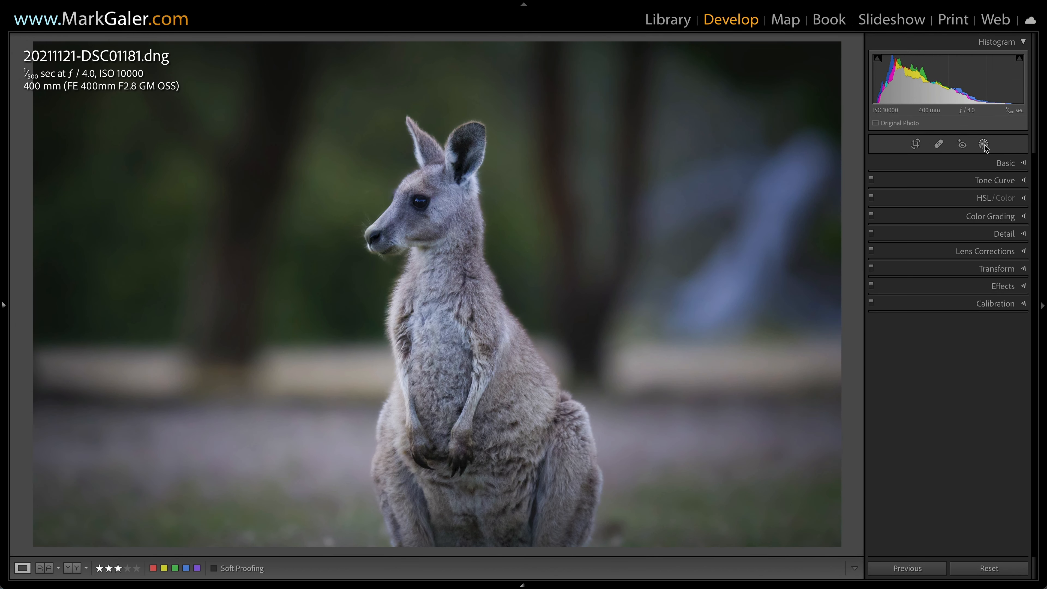
Set the kangaroo photo's Contrast to +16 and open the street portrait 20210122-_DSC4460.dng for editing
{"action": "left_click", "coordinate": [966, 162]}
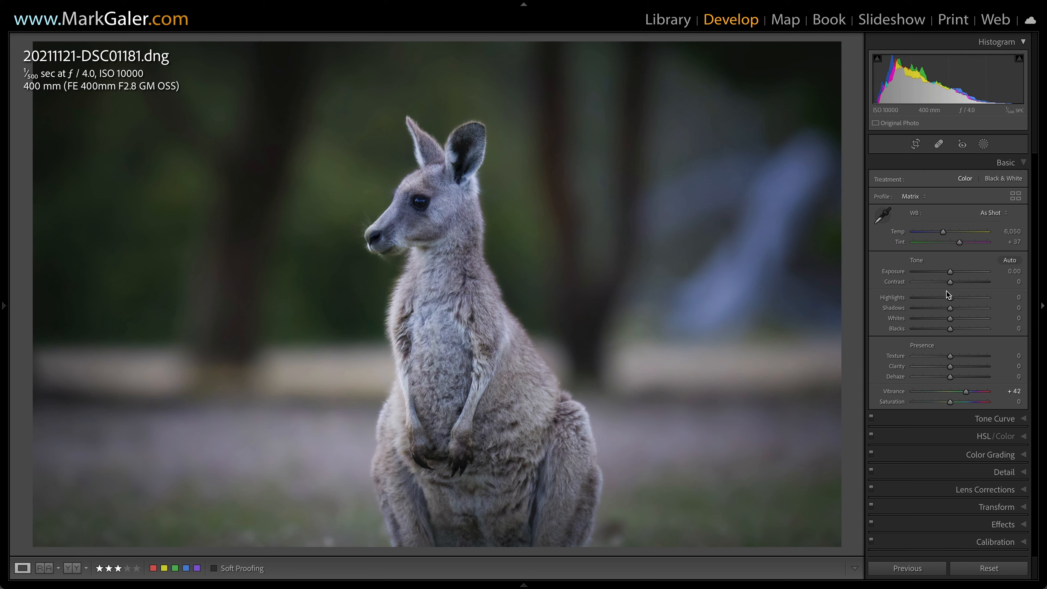
{"action": "left_click_drag", "start_coordinate": [951, 282], "coordinate": [955, 282]}
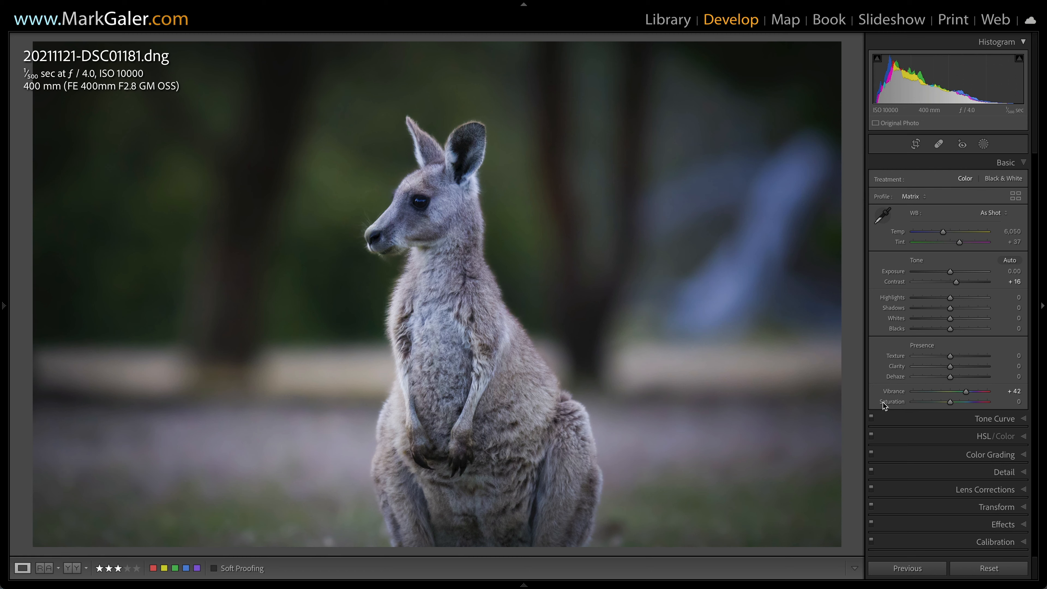
{"action": "mouse_move", "coordinate": [447, 586]}
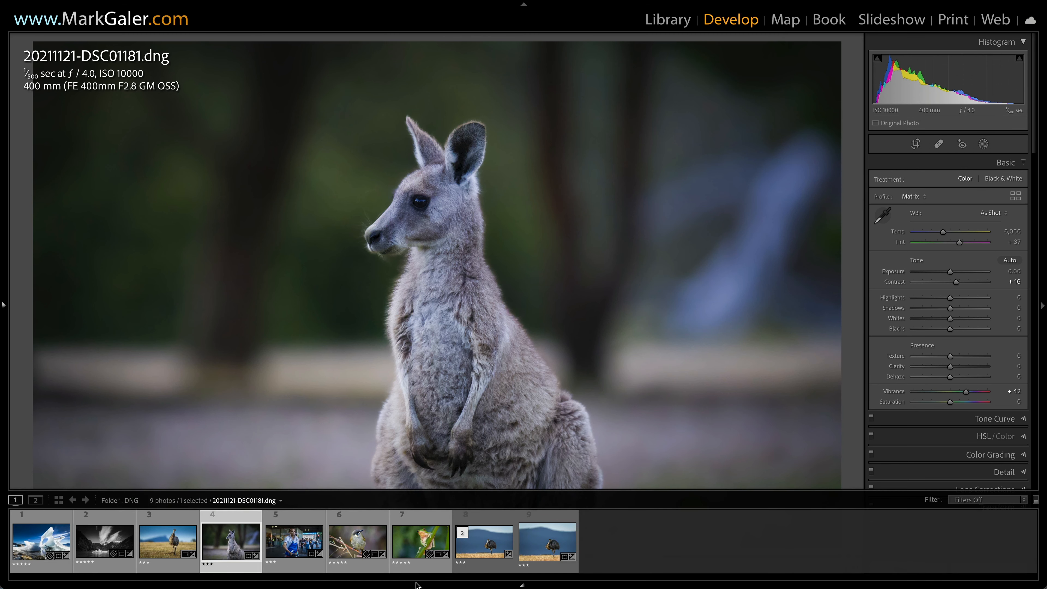
{"action": "left_click", "coordinate": [301, 546]}
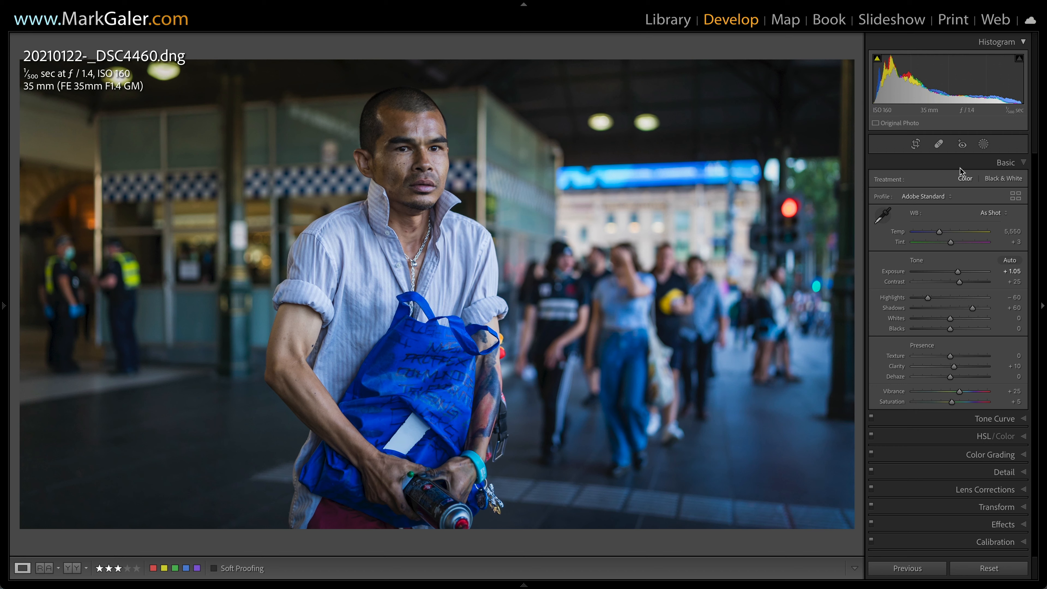
Mask the street portrait's background with an inverted Select Subject mask and darken it with Highlights -31 and Whites -90
{"action": "left_click", "coordinate": [984, 145]}
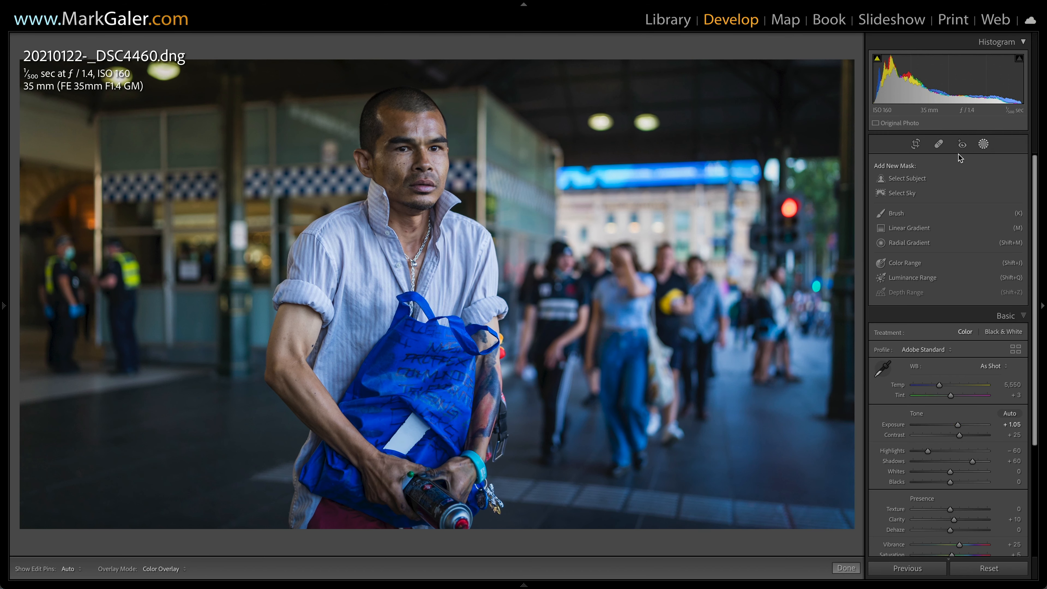
{"action": "left_click", "coordinate": [907, 178]}
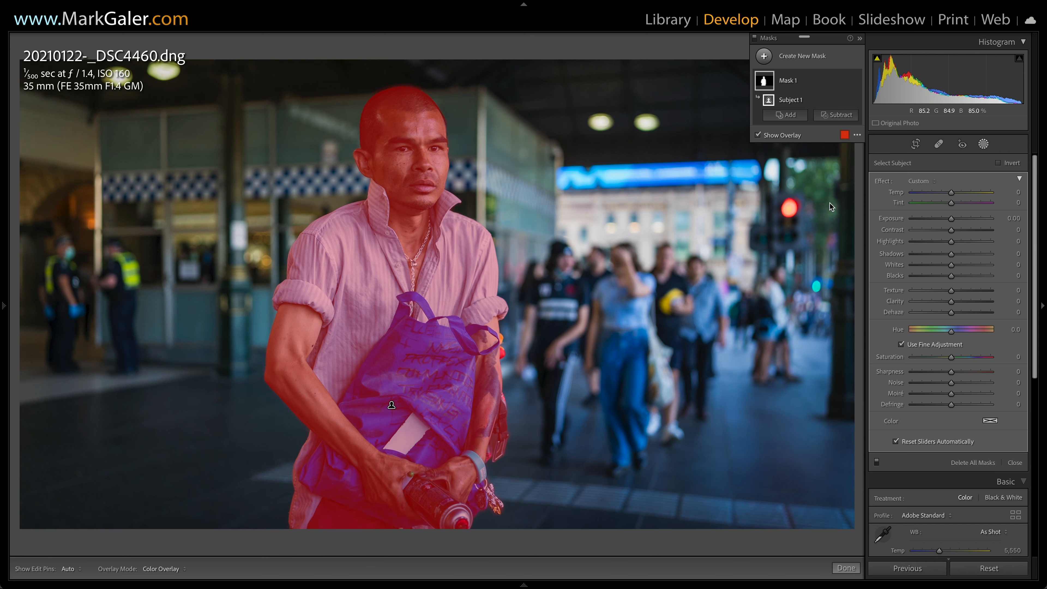
{"action": "left_click", "coordinate": [998, 163]}
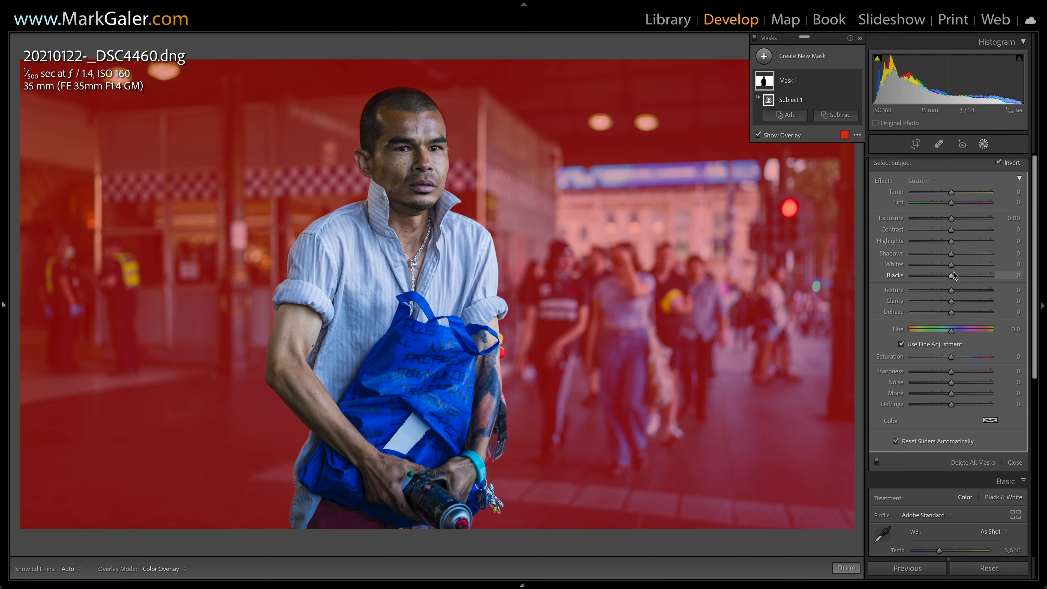
{"action": "left_click_drag", "start_coordinate": [952, 264], "coordinate": [939, 244]}
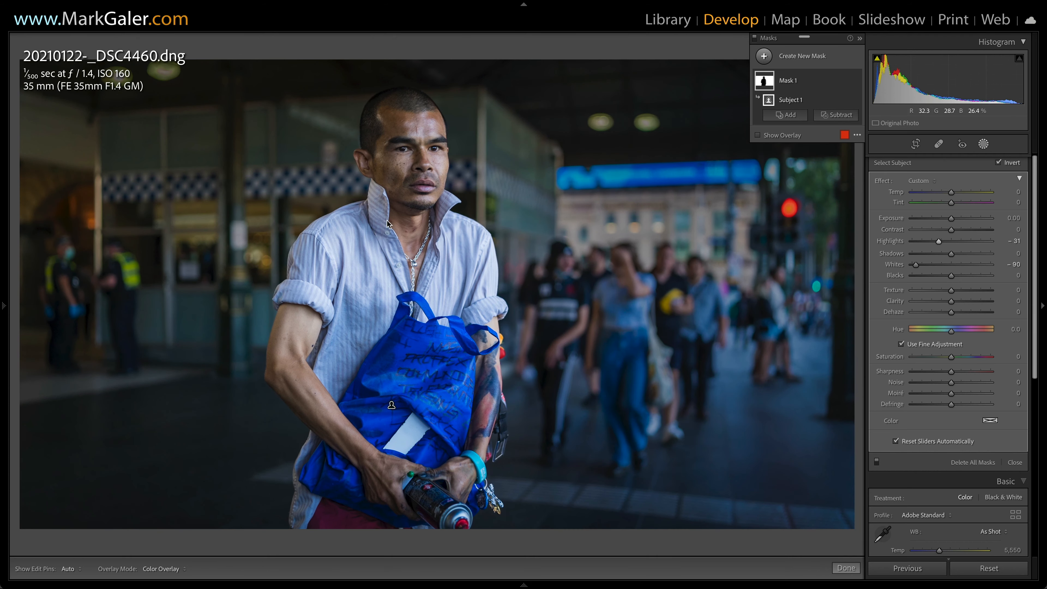
Open the tree frog photo 20170914-DSC00246.dng and mask its background with an inverted Select Subject mask
{"action": "mouse_move", "coordinate": [272, 586]}
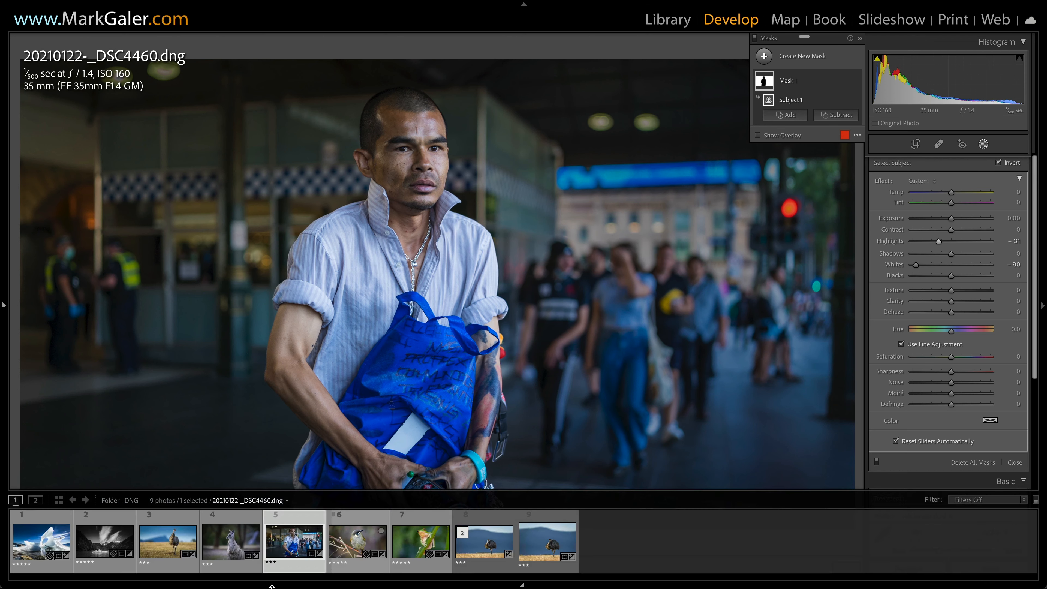
{"action": "left_click", "coordinate": [415, 545]}
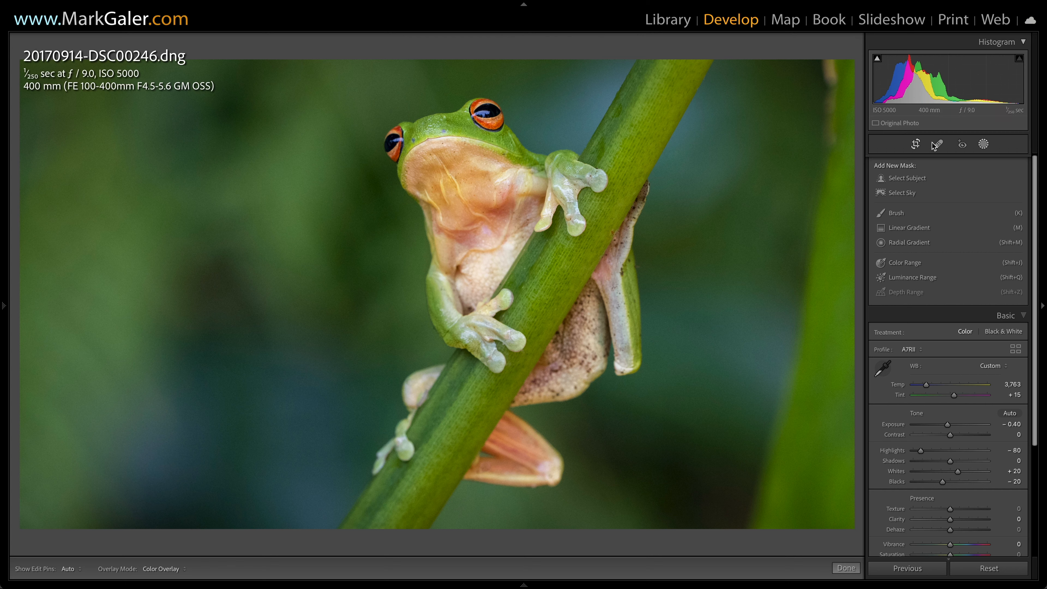
{"action": "left_click", "coordinate": [906, 179]}
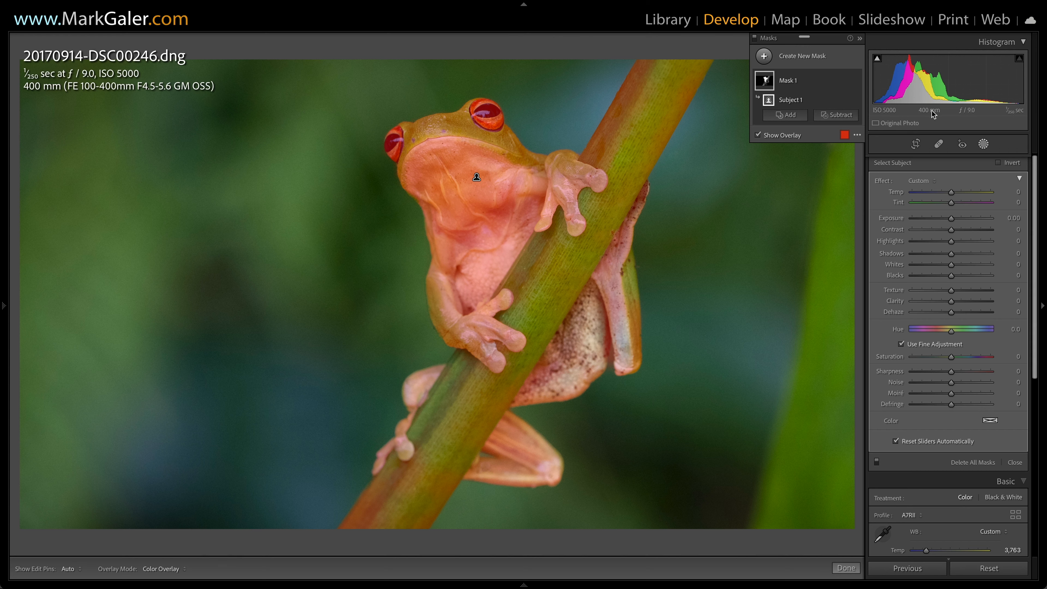
{"action": "left_click", "coordinate": [998, 163]}
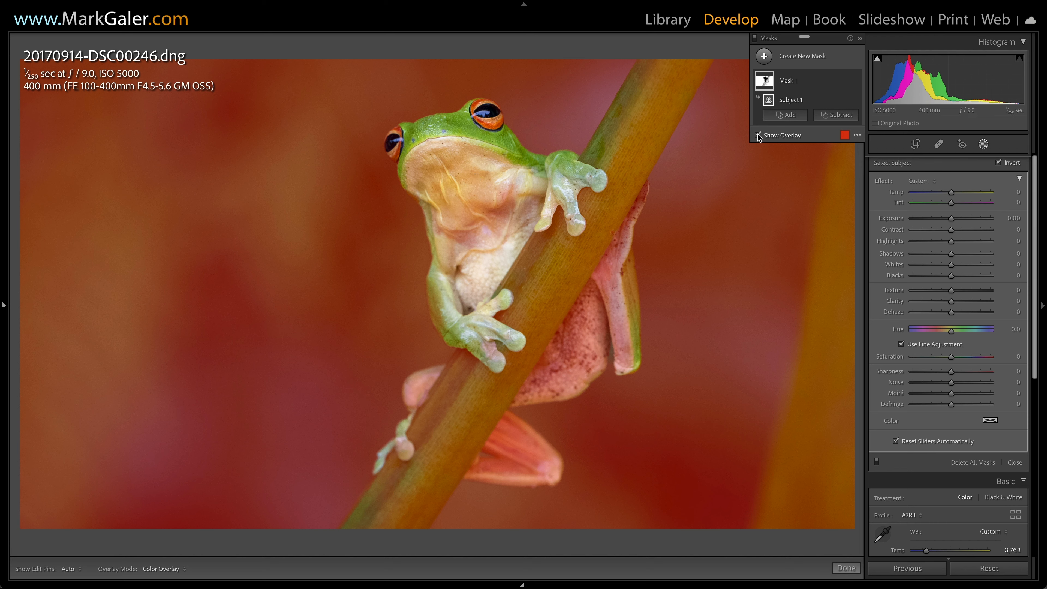
Preview the frog mask as Color Overlay on B&W with its color settings, and switch the overlay mode to Image on White
{"action": "left_click", "coordinate": [858, 135]}
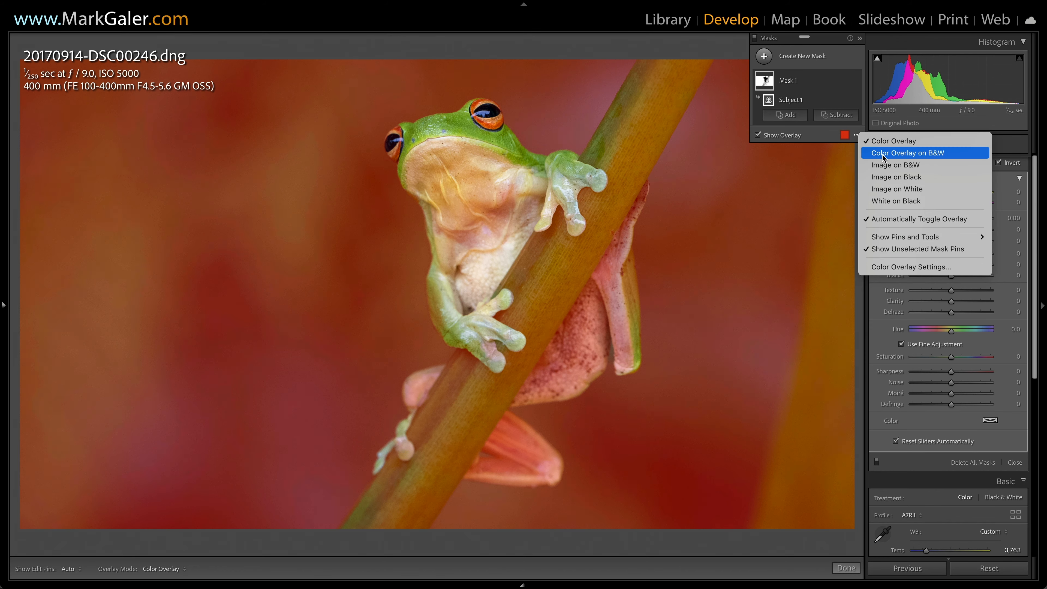
{"action": "left_click", "coordinate": [903, 153]}
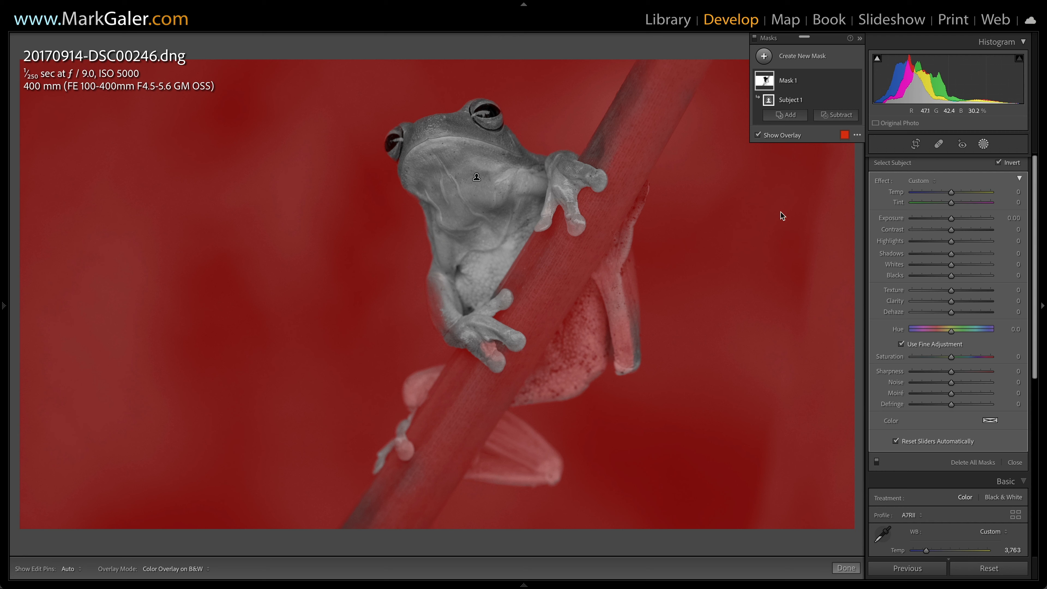
{"action": "left_click", "coordinate": [844, 136]}
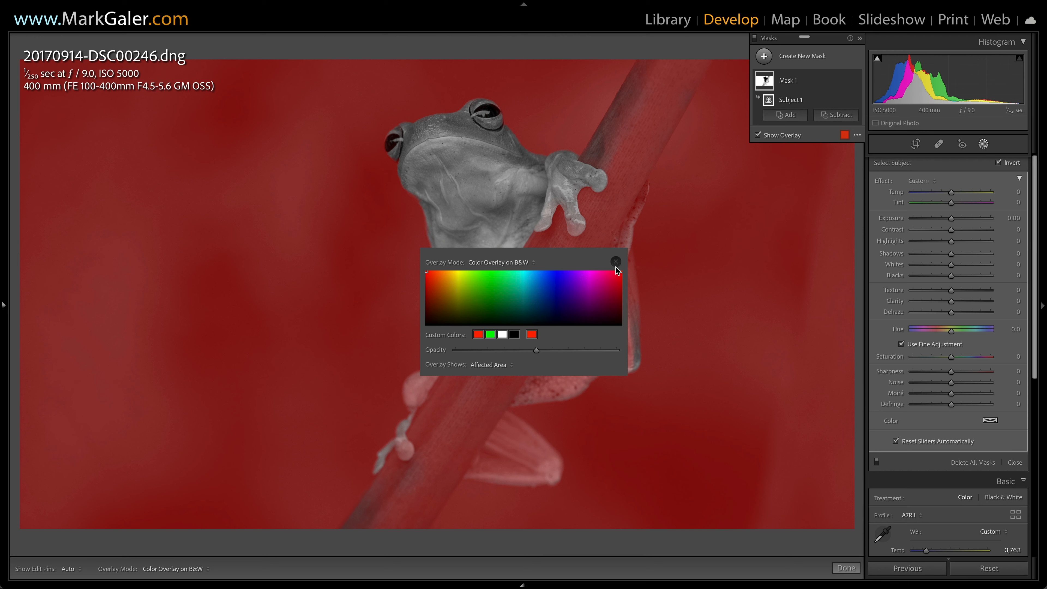
{"action": "left_click", "coordinate": [616, 262]}
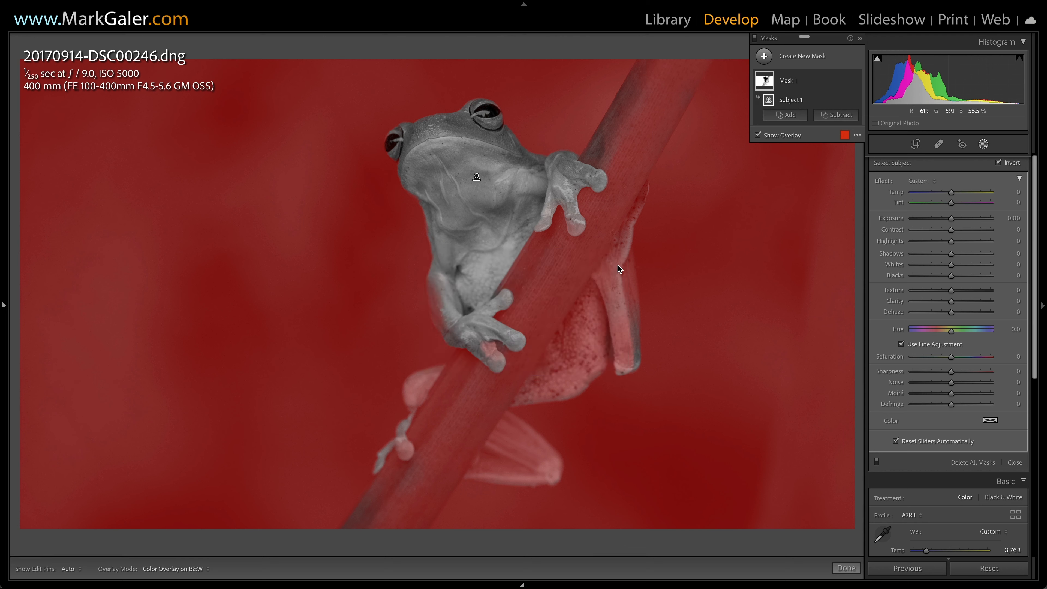
{"action": "left_click", "coordinate": [859, 139]}
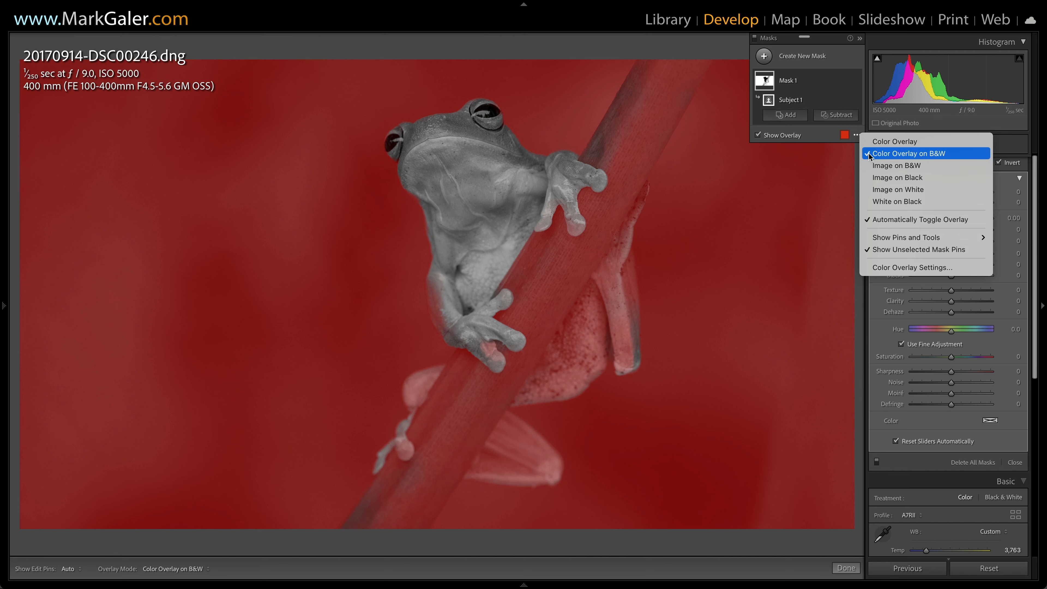
{"action": "left_click", "coordinate": [872, 189]}
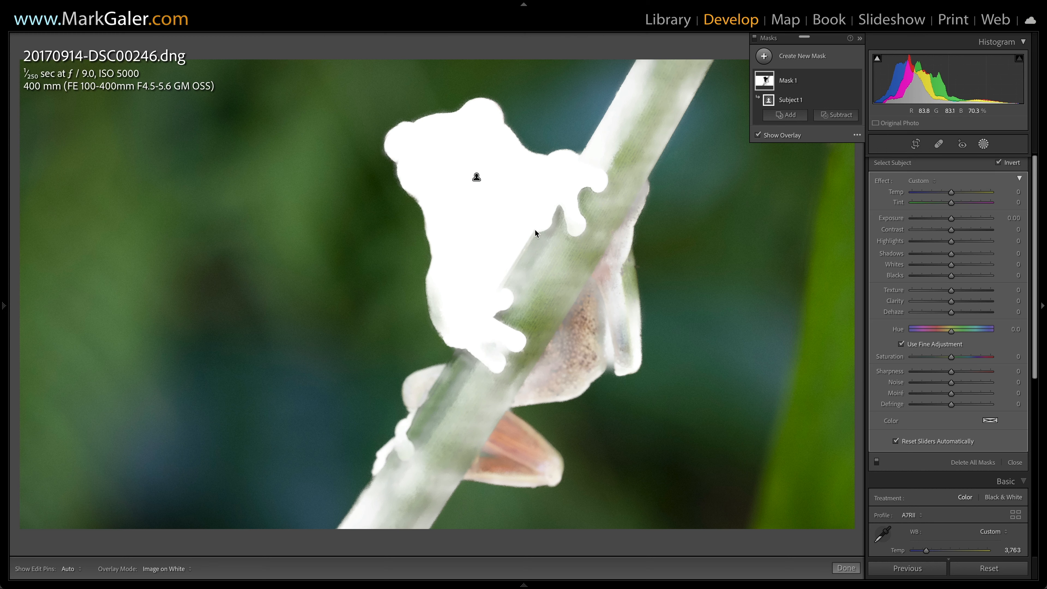
Subtract the upper part of the plant stem from the background mask by painting along it with a brush
{"action": "left_click", "coordinate": [839, 117]}
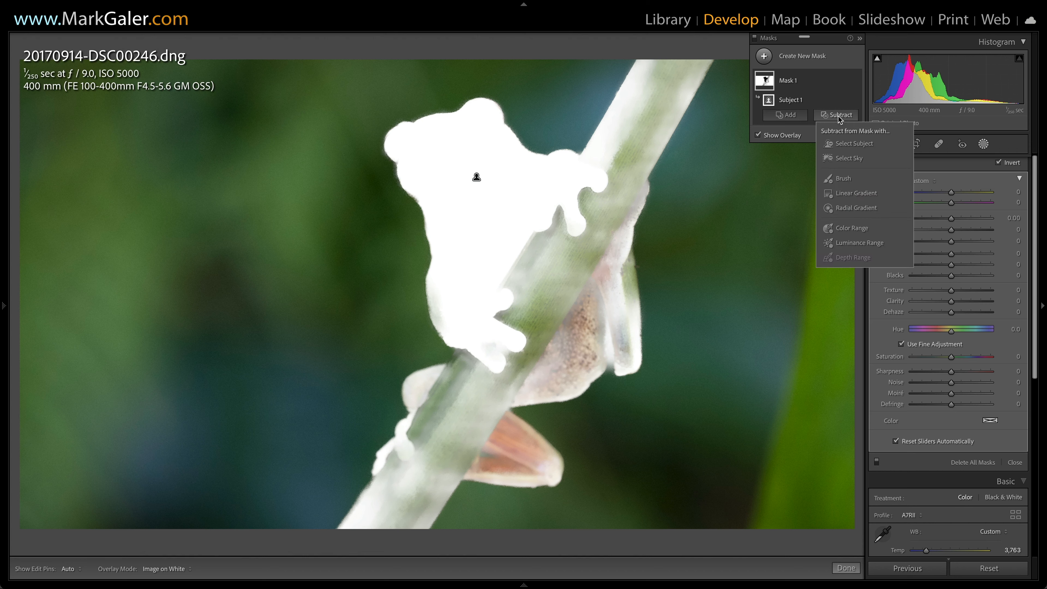
{"action": "left_click", "coordinate": [841, 179]}
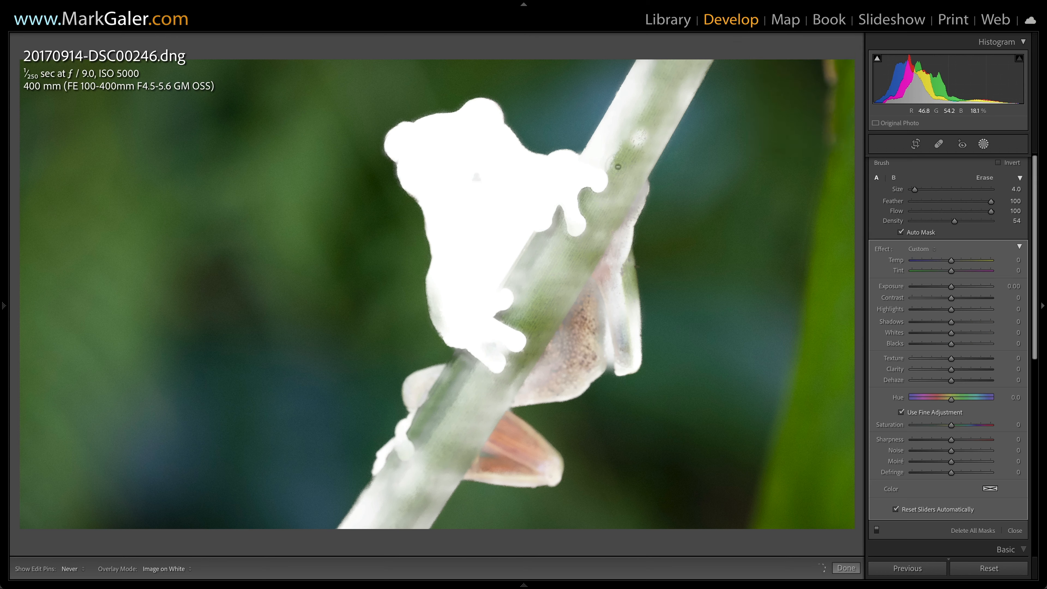
{"action": "mouse_move", "coordinate": [618, 166]}
{"action": "left_mouse_down"}
{"action": "mouse_move", "coordinate": [659, 96]}
{"action": "mouse_move", "coordinate": [642, 119]}
{"action": "mouse_move", "coordinate": [653, 71]}
{"action": "mouse_move", "coordinate": [649, 84]}
{"action": "mouse_move", "coordinate": [688, 54]}
{"action": "mouse_move", "coordinate": [637, 158]}
{"action": "mouse_move", "coordinate": [578, 220]}
{"action": "mouse_move", "coordinate": [566, 205]}
{"action": "mouse_move", "coordinate": [538, 237]}
{"action": "mouse_move", "coordinate": [539, 258]}
{"action": "left_mouse_up"}
{"action": "mouse_move", "coordinate": [446, 313]}
{"action": "left_mouse_down"}
{"action": "mouse_move", "coordinate": [439, 297]}
{"action": "mouse_move", "coordinate": [440, 319]}
{"action": "mouse_move", "coordinate": [449, 317]}
{"action": "left_mouse_up"}
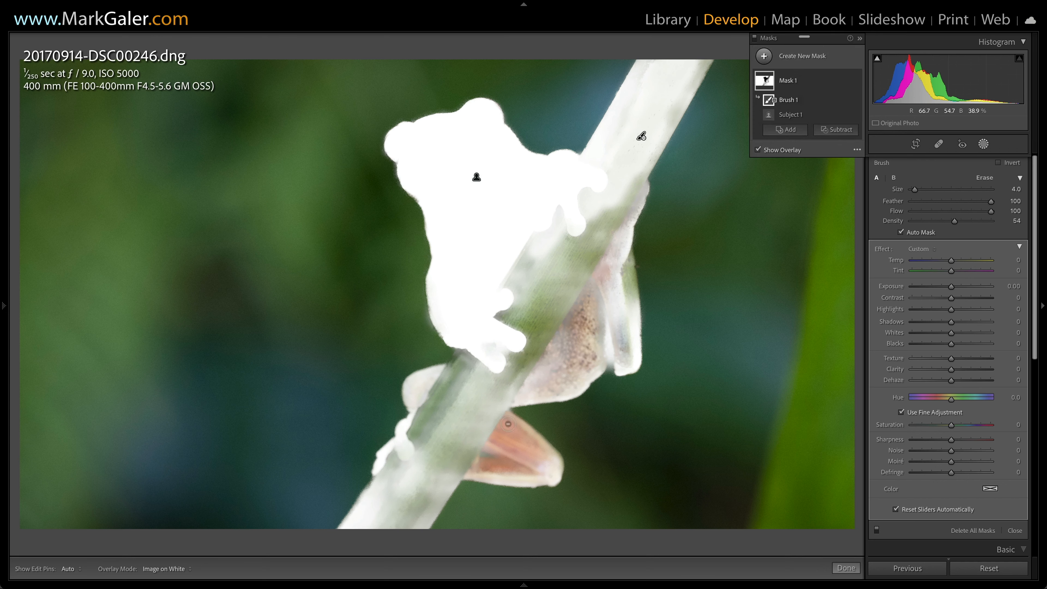
Set the subtracting brush to size 6 and density 100 and paint the frog's lower foot, belly and hind leg out of the mask
{"action": "key", "text": "bracketright"}
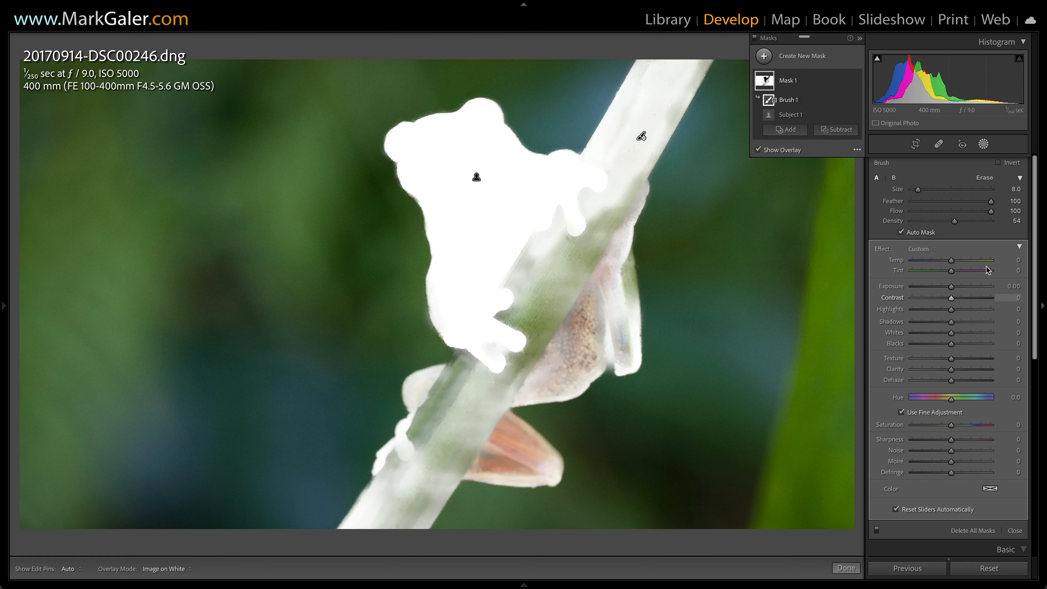
{"action": "left_click_drag", "start_coordinate": [954, 221], "coordinate": [994, 221]}
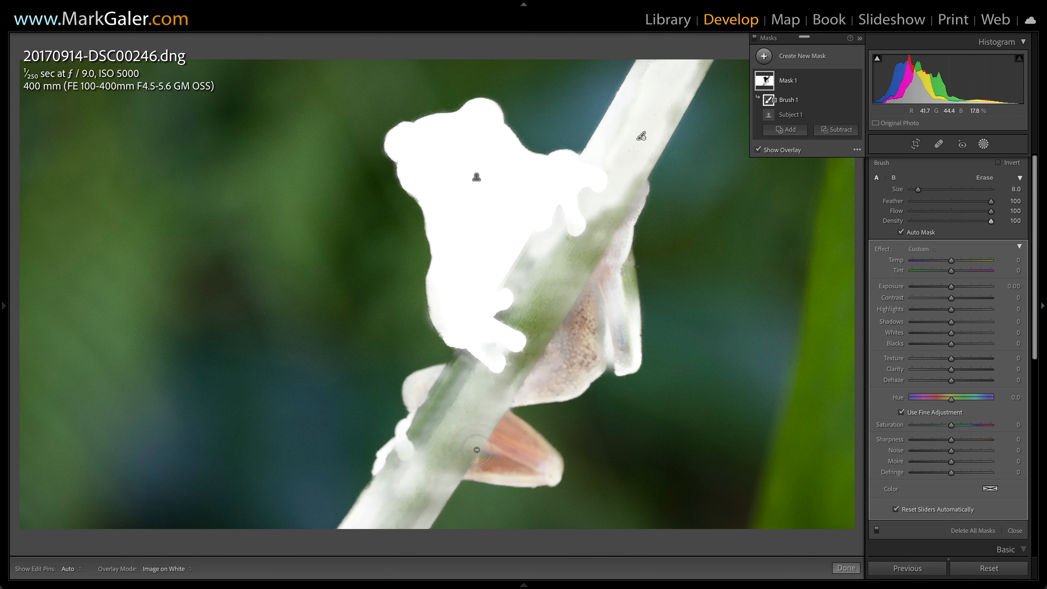
{"action": "key", "text": "bracketleft"}
{"action": "key", "text": "bracketleft"}
{"action": "key", "text": "h"}
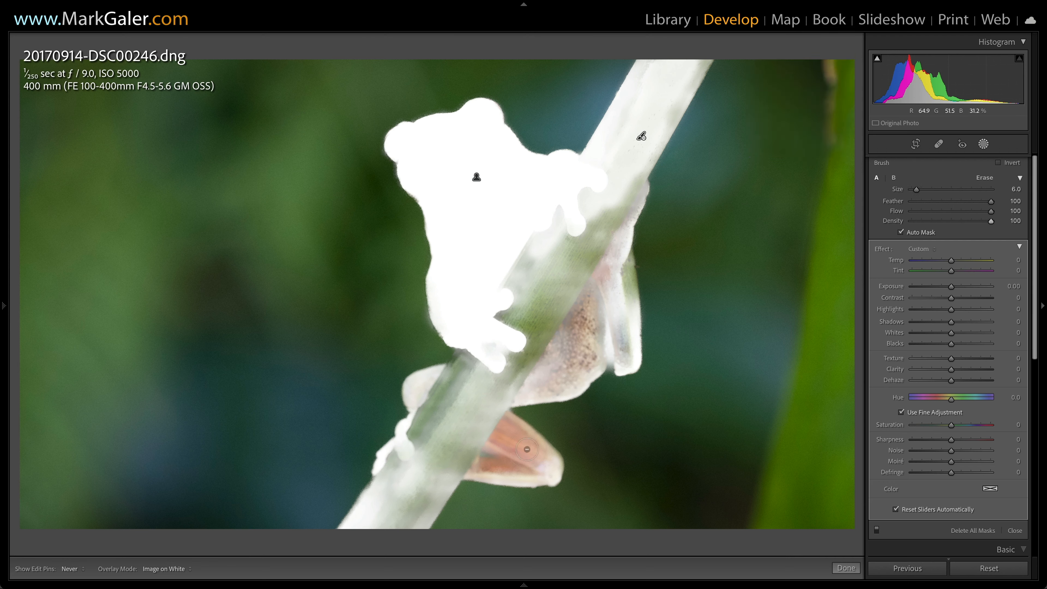
{"action": "mouse_move", "coordinate": [527, 449]}
{"action": "left_mouse_down"}
{"action": "mouse_move", "coordinate": [499, 426]}
{"action": "mouse_move", "coordinate": [525, 450]}
{"action": "mouse_move", "coordinate": [470, 456]}
{"action": "mouse_move", "coordinate": [527, 465]}
{"action": "mouse_move", "coordinate": [482, 463]}
{"action": "mouse_move", "coordinate": [510, 471]}
{"action": "mouse_move", "coordinate": [487, 471]}
{"action": "mouse_move", "coordinate": [544, 459]}
{"action": "left_mouse_up"}
{"action": "mouse_move", "coordinate": [578, 338]}
{"action": "left_mouse_down"}
{"action": "mouse_move", "coordinate": [582, 300]}
{"action": "mouse_move", "coordinate": [555, 347]}
{"action": "mouse_move", "coordinate": [571, 327]}
{"action": "mouse_move", "coordinate": [582, 353]}
{"action": "mouse_move", "coordinate": [562, 377]}
{"action": "mouse_move", "coordinate": [595, 322]}
{"action": "mouse_move", "coordinate": [609, 247]}
{"action": "left_mouse_up"}
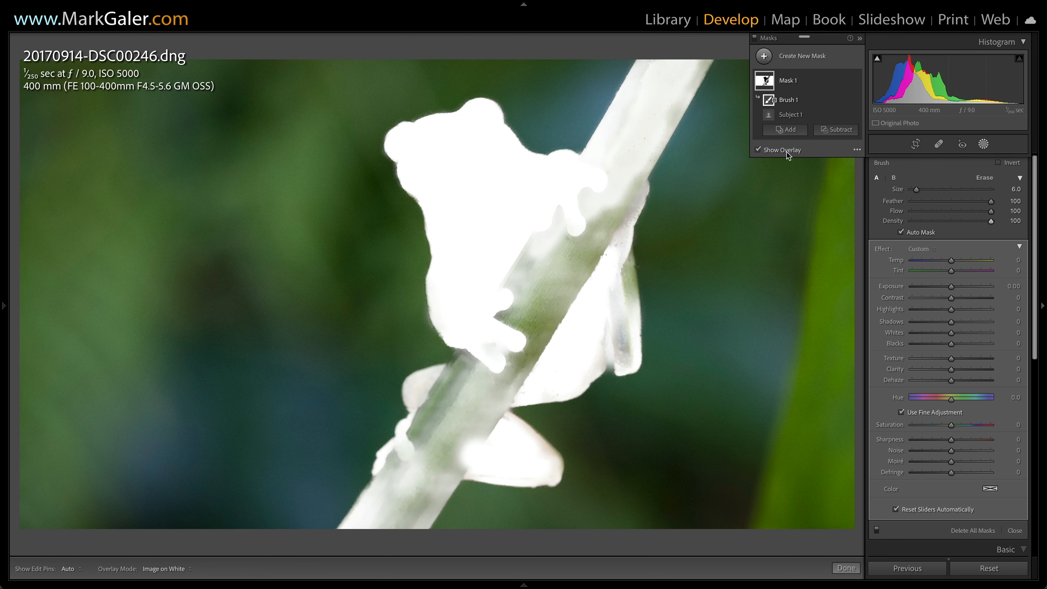
Return the mask view to Color Overlay and adjust the frog's background with Noise 100, Texture -29 and Exposure -0.34
{"action": "left_click", "coordinate": [858, 149]}
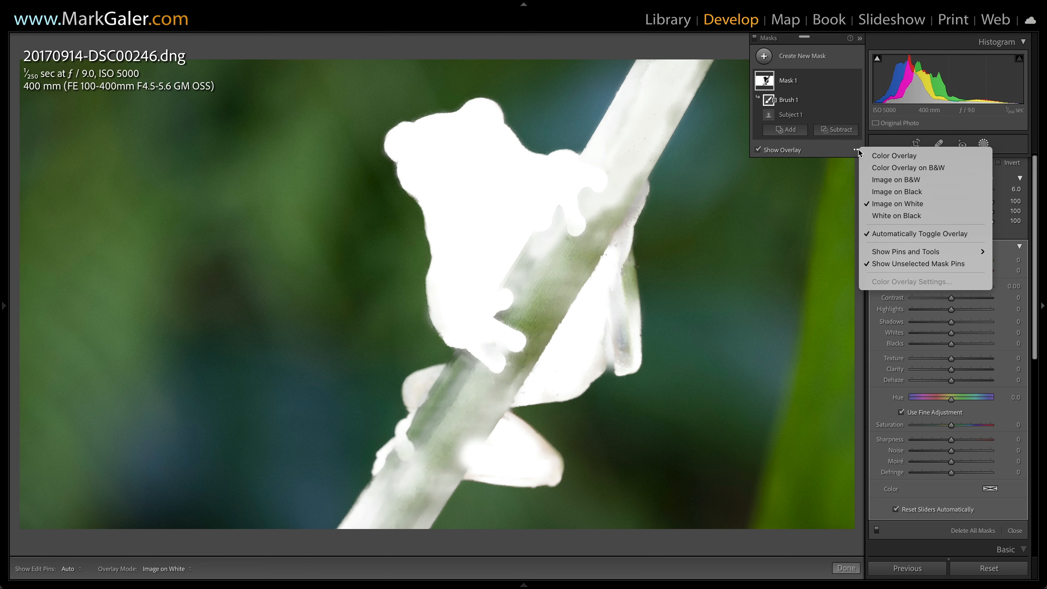
{"action": "left_click", "coordinate": [877, 156]}
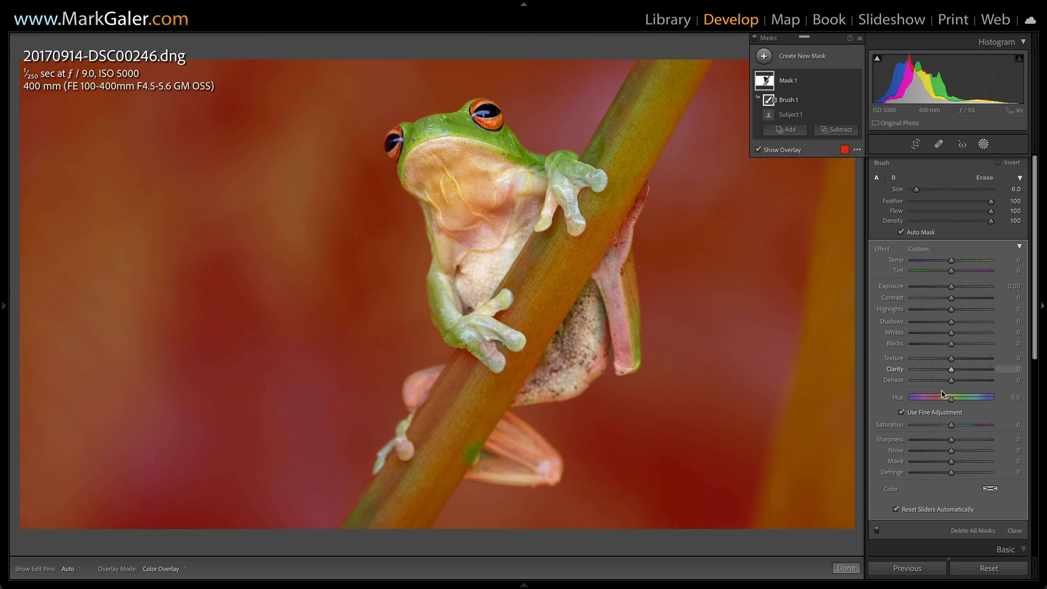
{"action": "left_click_drag", "start_coordinate": [951, 451], "coordinate": [1027, 454]}
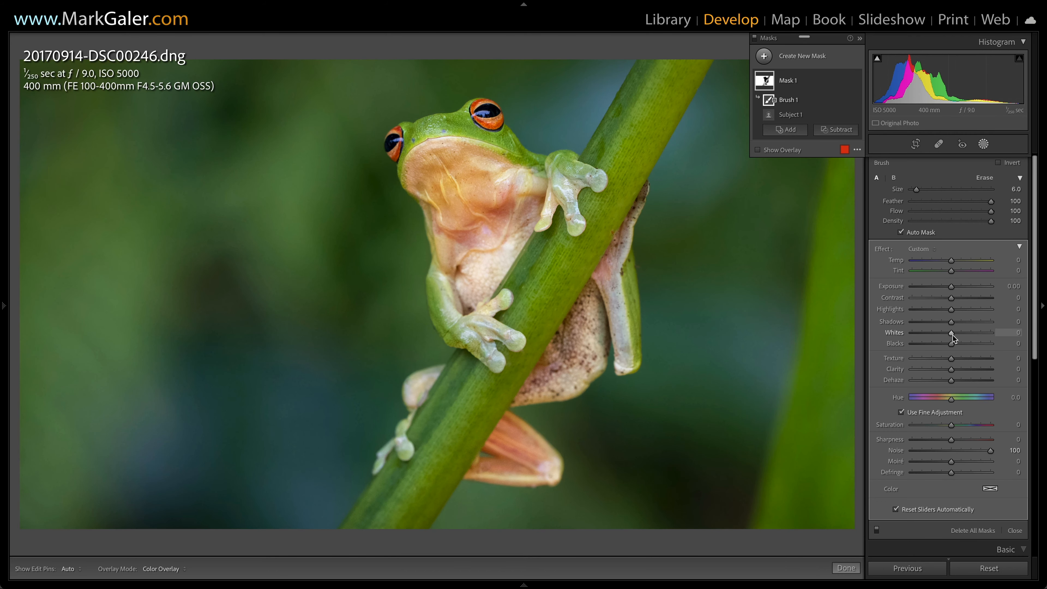
{"action": "left_click_drag", "start_coordinate": [952, 352], "coordinate": [941, 359]}
{"action": "left_click_drag", "start_coordinate": [952, 288], "coordinate": [952, 288]}
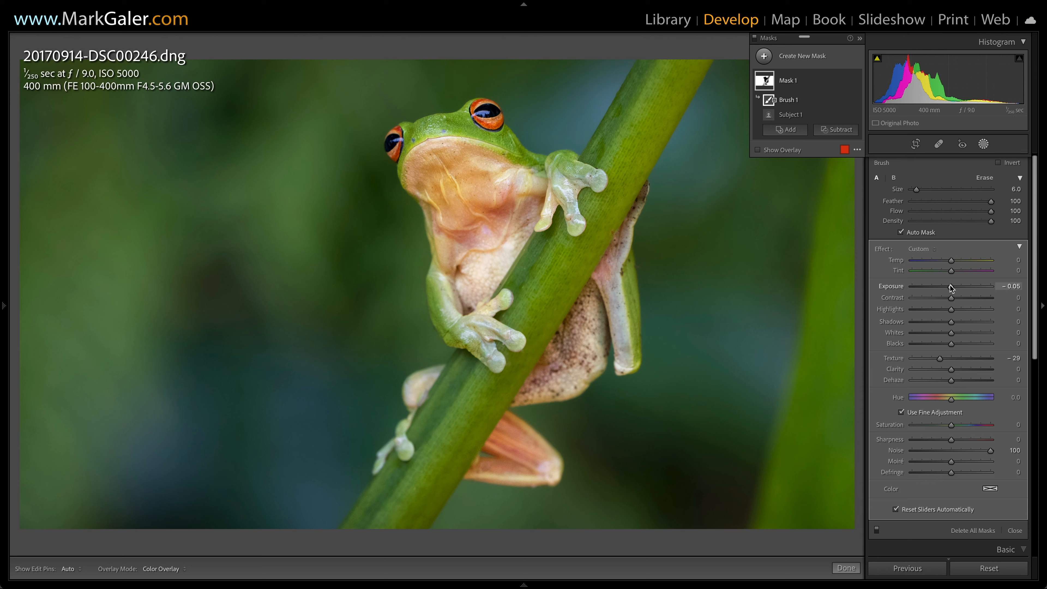
{"action": "left_click_drag", "start_coordinate": [951, 286], "coordinate": [946, 284]}
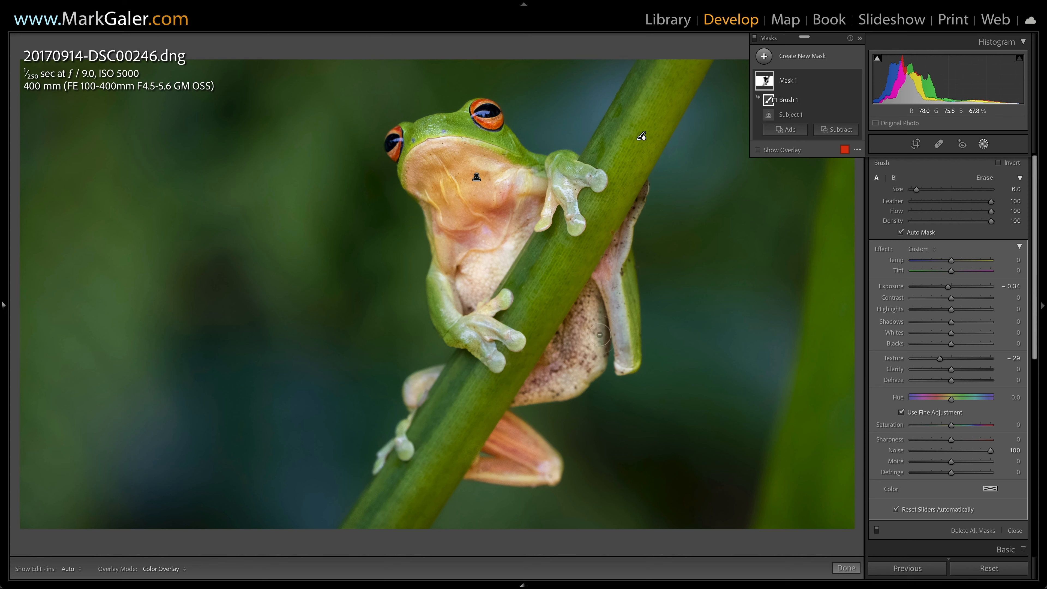
Reopen the frog photo's masks, select Mask 1 and view the options for adding to it
{"action": "left_click", "coordinate": [986, 146]}
{"action": "left_click", "coordinate": [984, 143]}
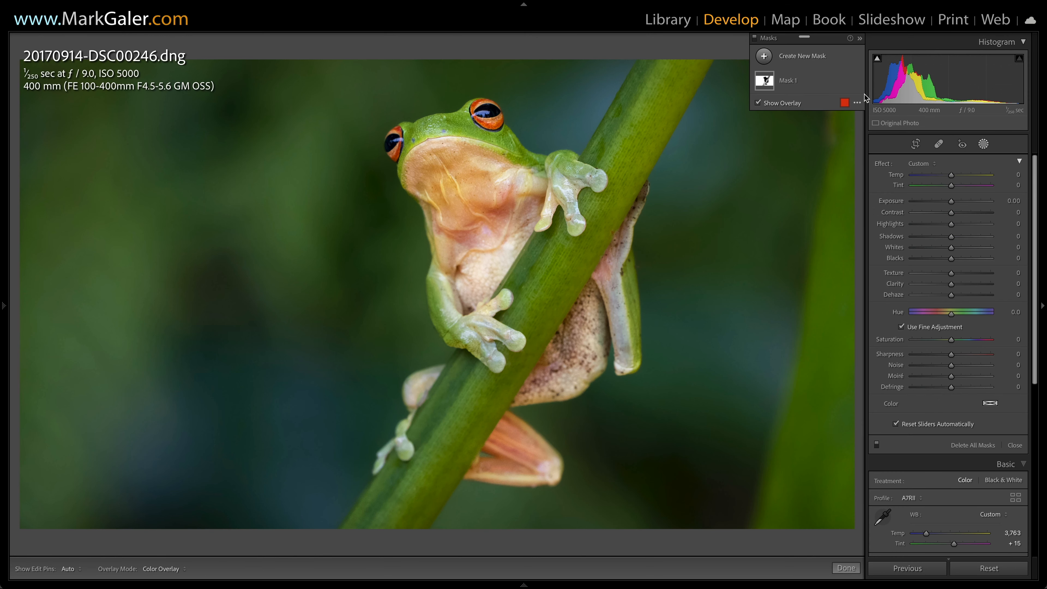
{"action": "left_click", "coordinate": [831, 86]}
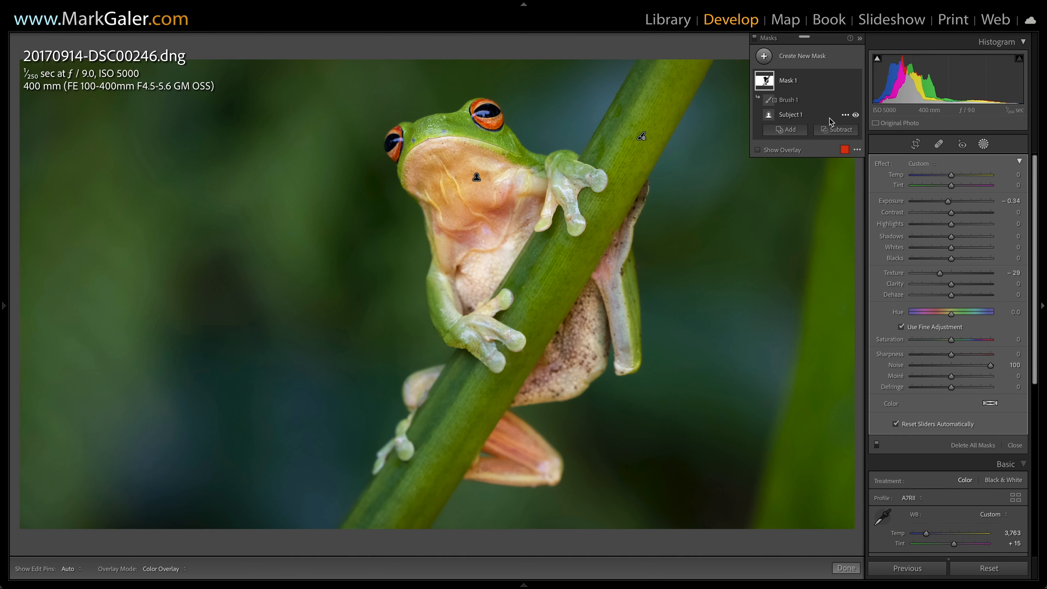
{"action": "left_click", "coordinate": [797, 131]}
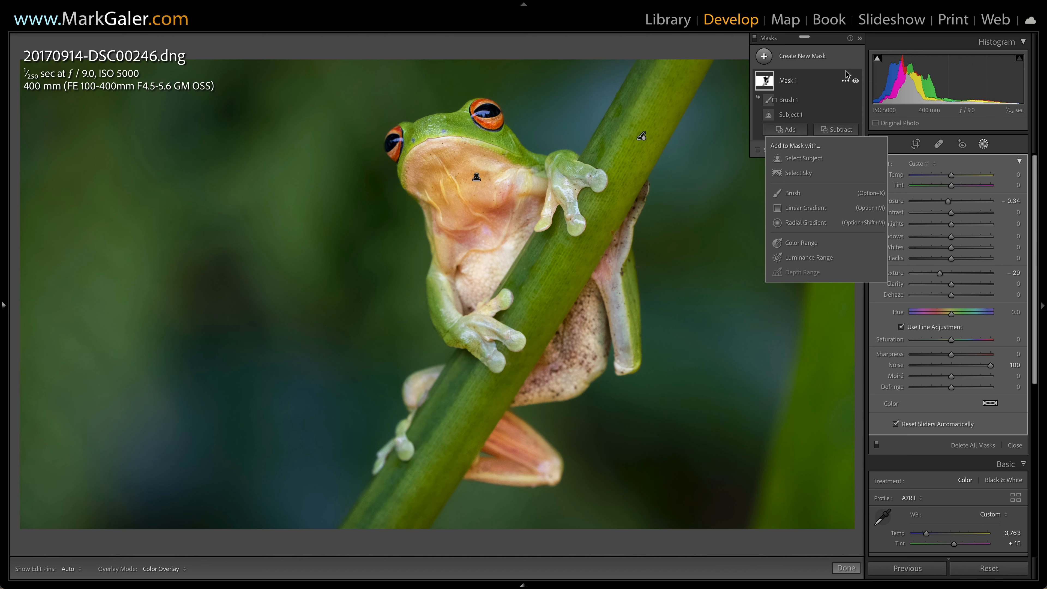
{"action": "left_click", "coordinate": [846, 59]}
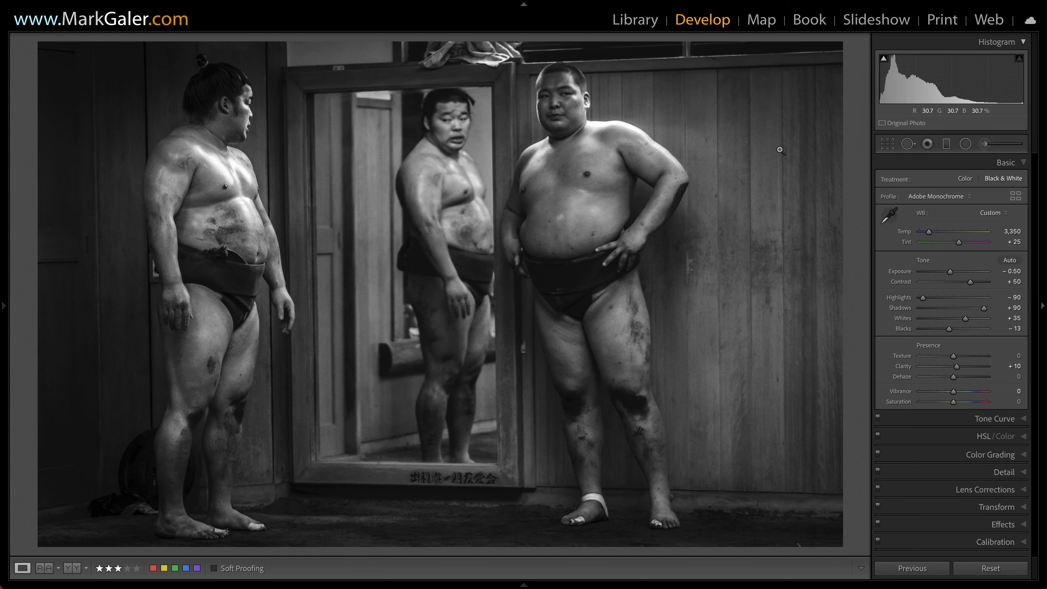
Check the camera model in the sumo photo's Library metadata and show the exposure settings in the Develop info overlay
{"action": "key", "text": "i"}
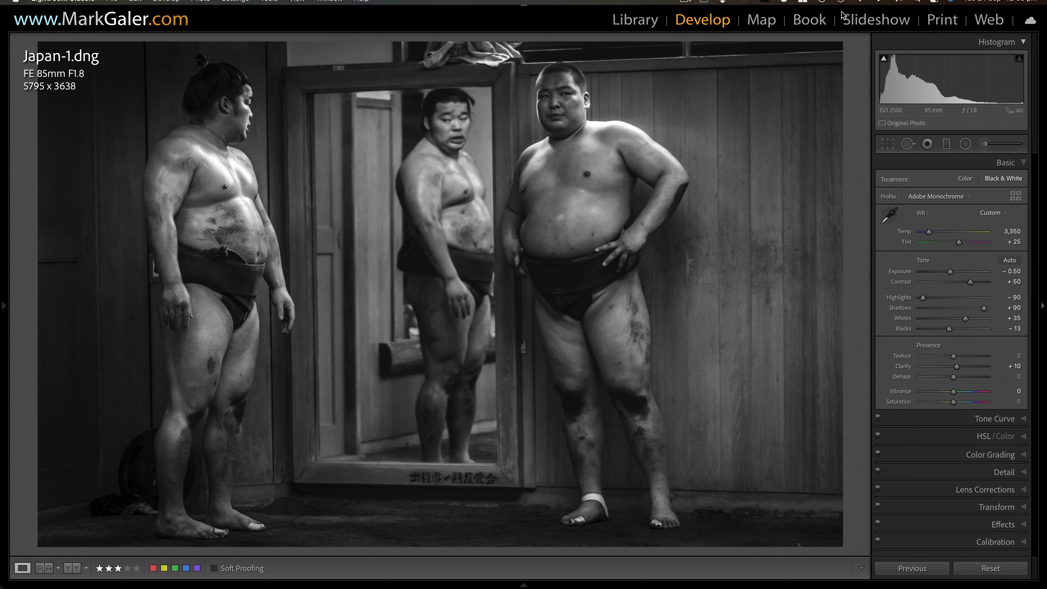
{"action": "left_click", "coordinate": [641, 25]}
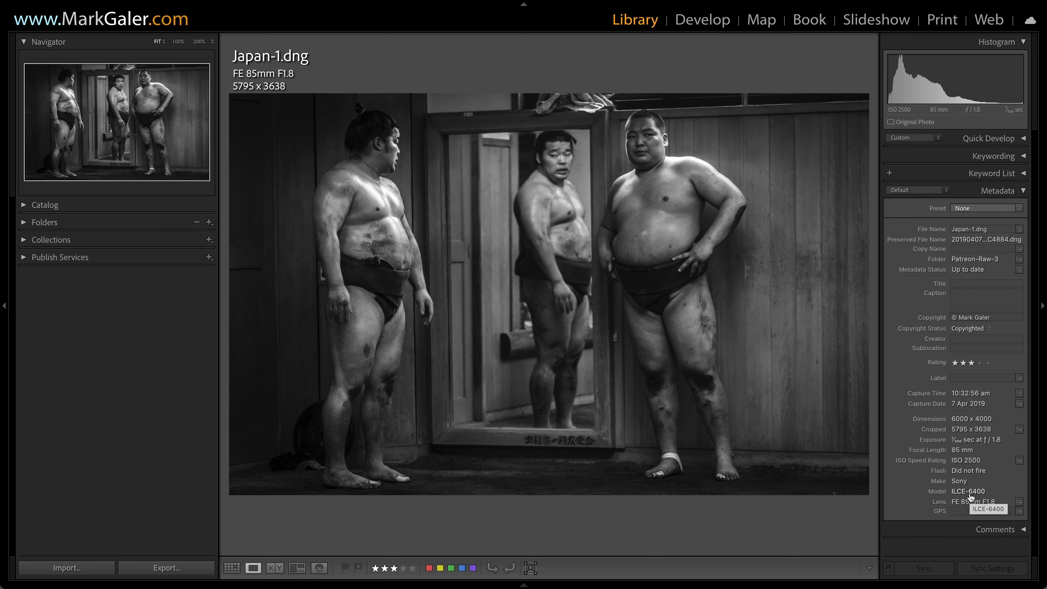
{"action": "left_click", "coordinate": [703, 22]}
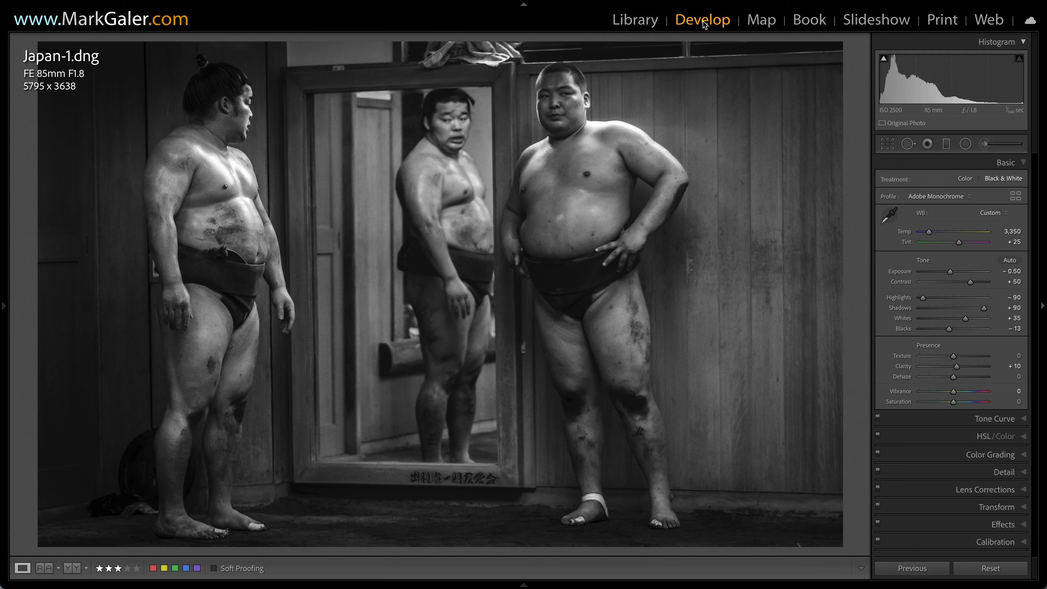
{"action": "key", "text": "i"}
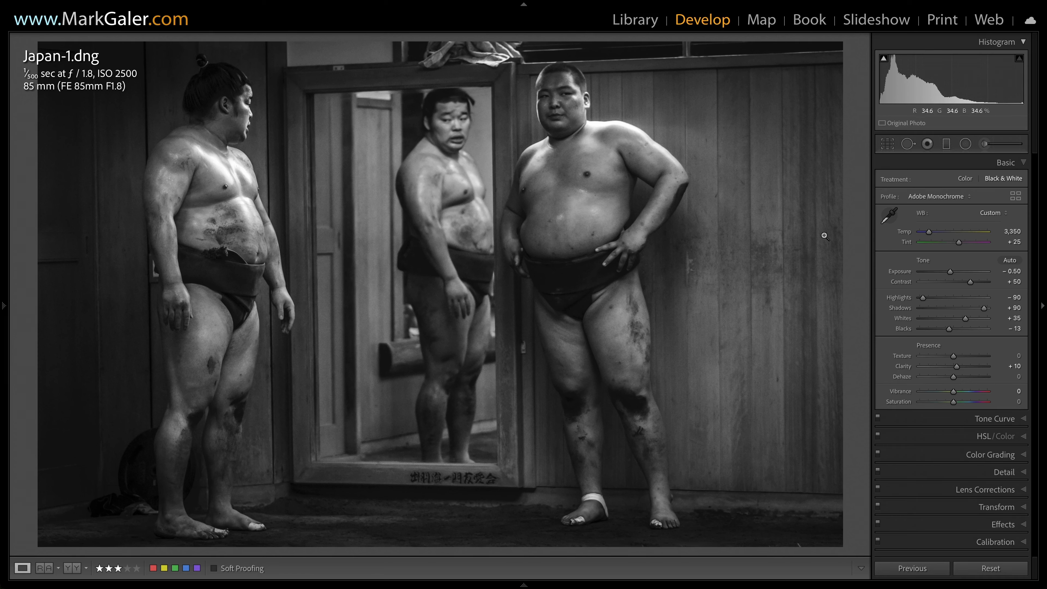
Reset all Develop edits on the sumo photo Japan-1.dng
{"action": "left_click", "coordinate": [992, 568]}
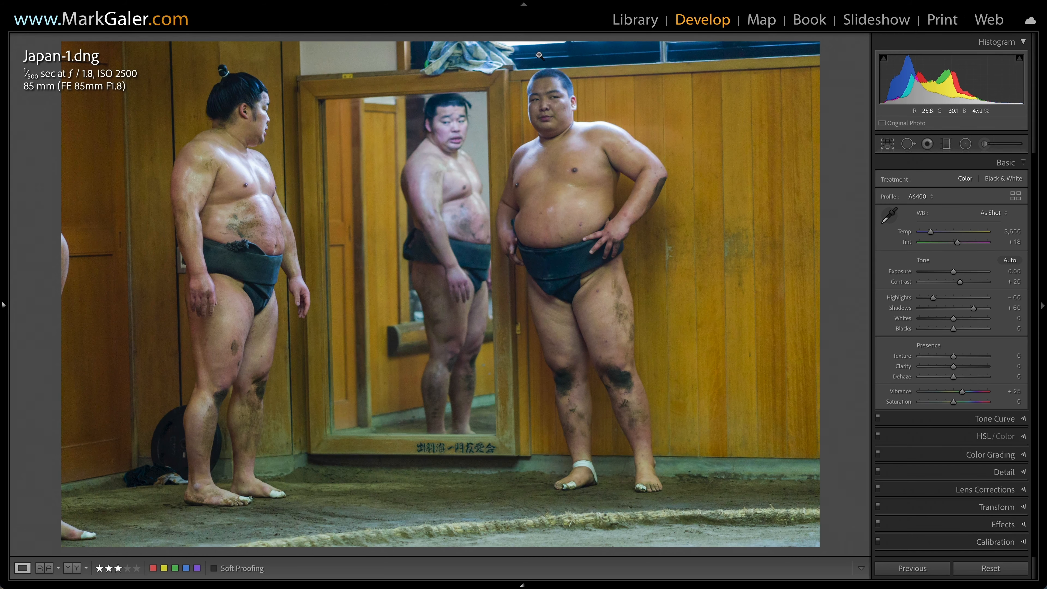
Straighten the sumo photo with a crop angle of 1.58 and tighten the crop from its lower-left corner
{"action": "left_click", "coordinate": [886, 149]}
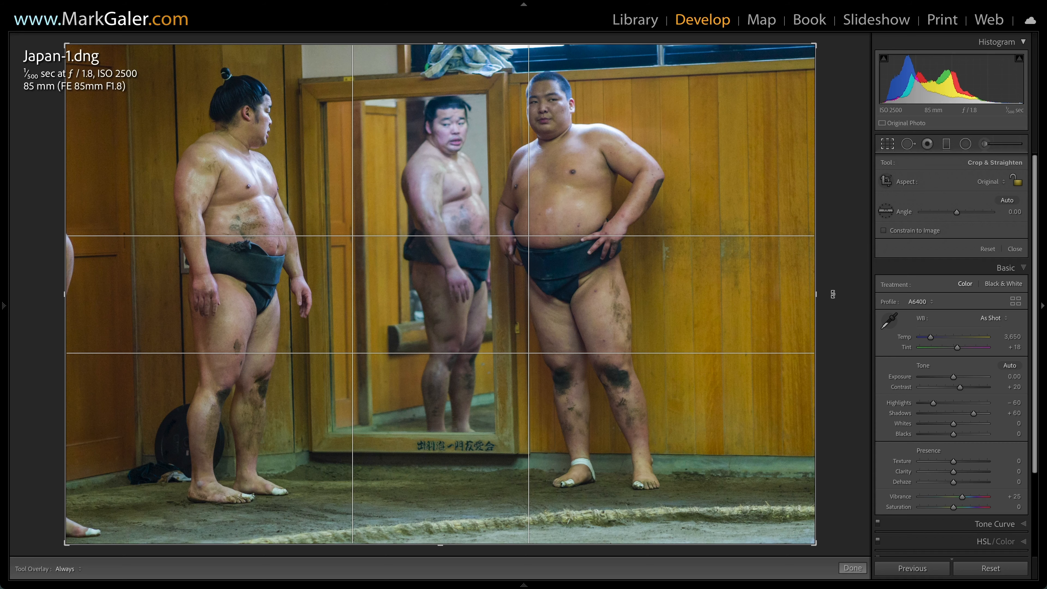
{"action": "left_click_drag", "start_coordinate": [832, 294], "coordinate": [833, 305]}
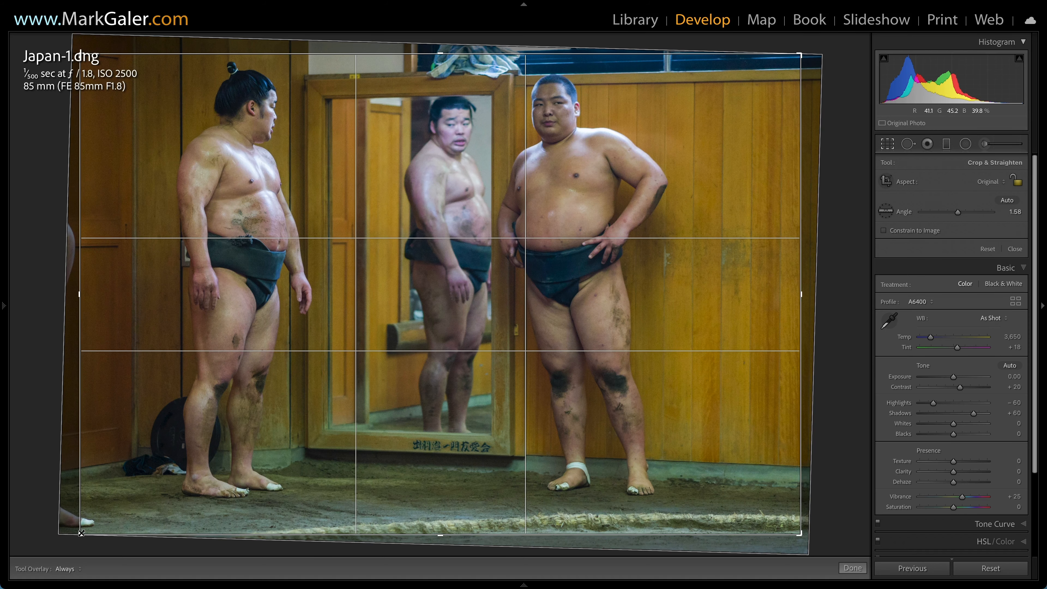
{"action": "left_click_drag", "start_coordinate": [82, 533], "coordinate": [89, 527]}
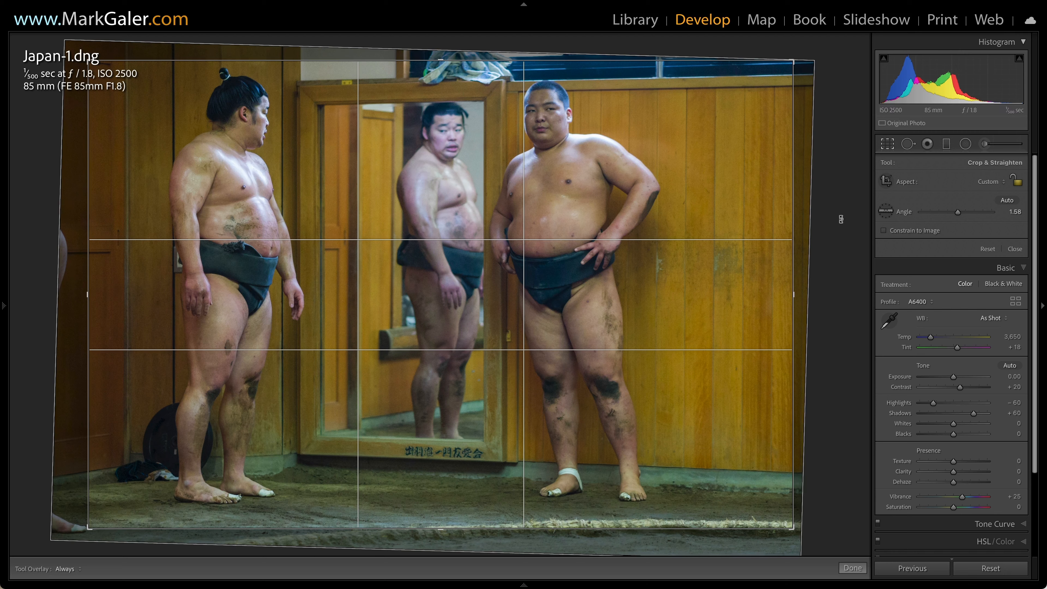
Try the 16 x 9 aspect ratio on the crop and undo it
{"action": "left_click", "coordinate": [994, 182]}
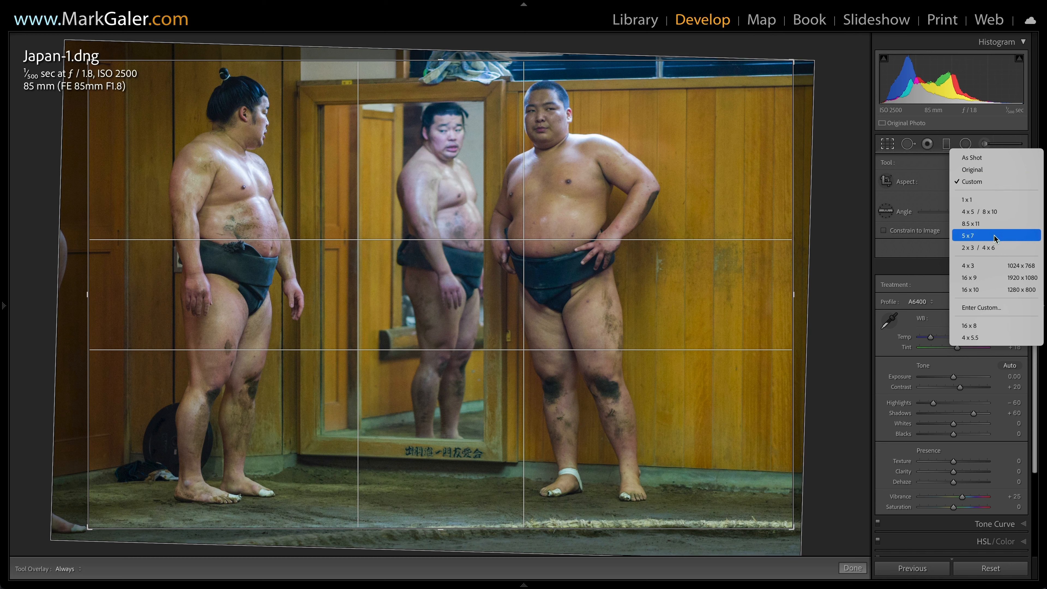
{"action": "left_click", "coordinate": [989, 278]}
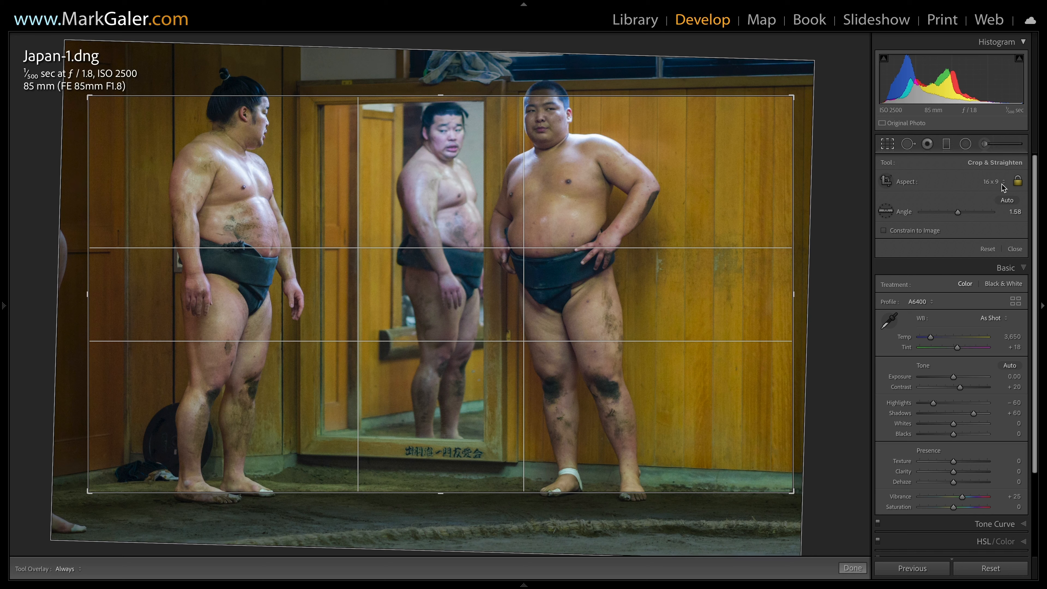
{"action": "key", "text": "ctrl+z"}
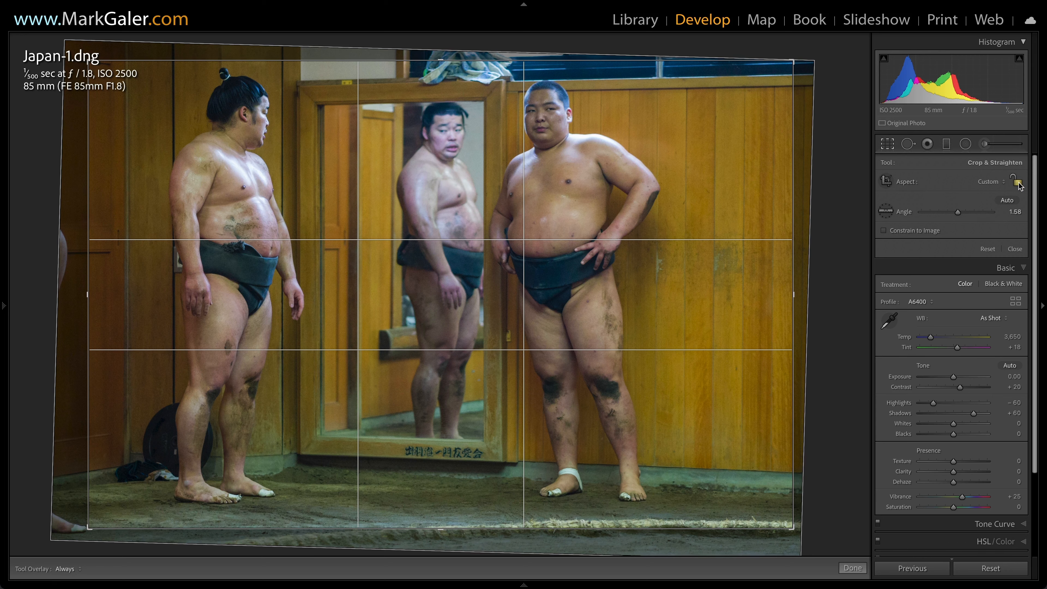
Set the crop aspect to 2 x 3 / 4 x 6, unlock the ratio, freely adjust the two right-hand corners and apply the crop
{"action": "left_click", "coordinate": [1002, 181]}
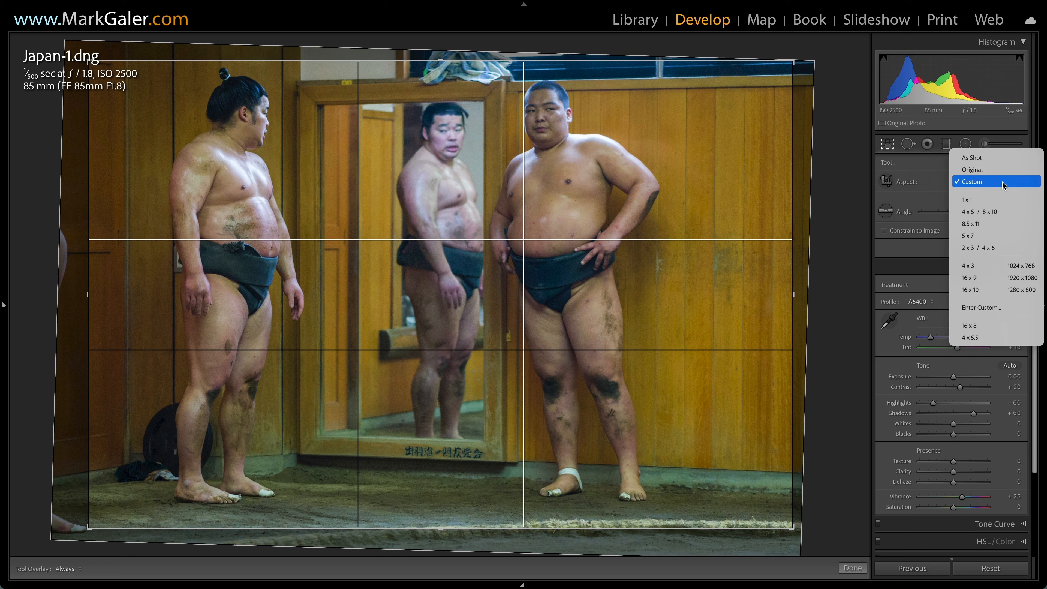
{"action": "left_click", "coordinate": [985, 247]}
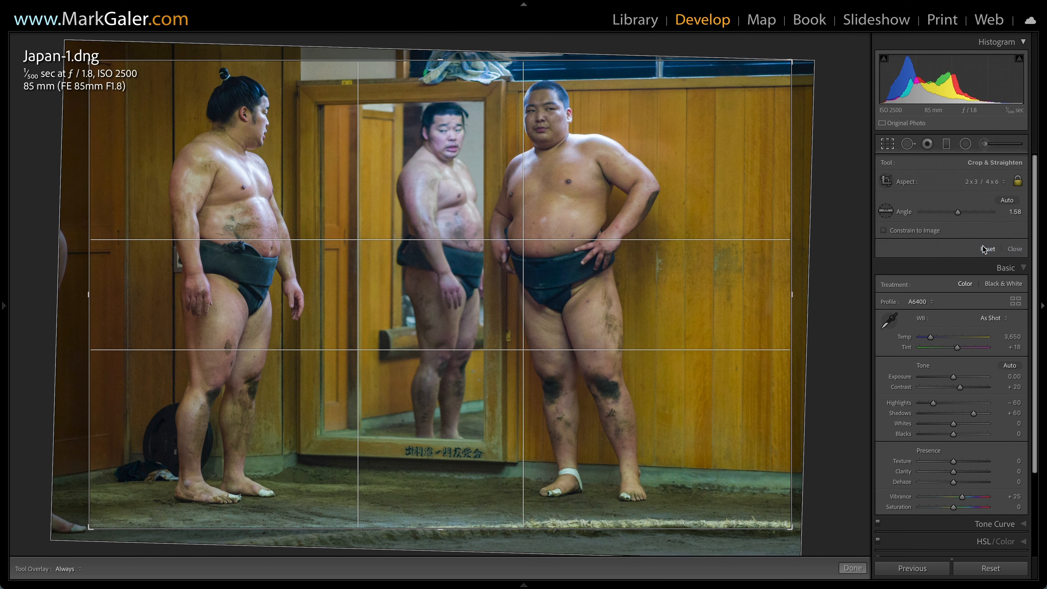
{"action": "left_click_drag", "start_coordinate": [787, 62], "coordinate": [795, 60]}
{"action": "left_click", "coordinate": [1018, 184]}
{"action": "left_click_drag", "start_coordinate": [791, 66], "coordinate": [788, 55]}
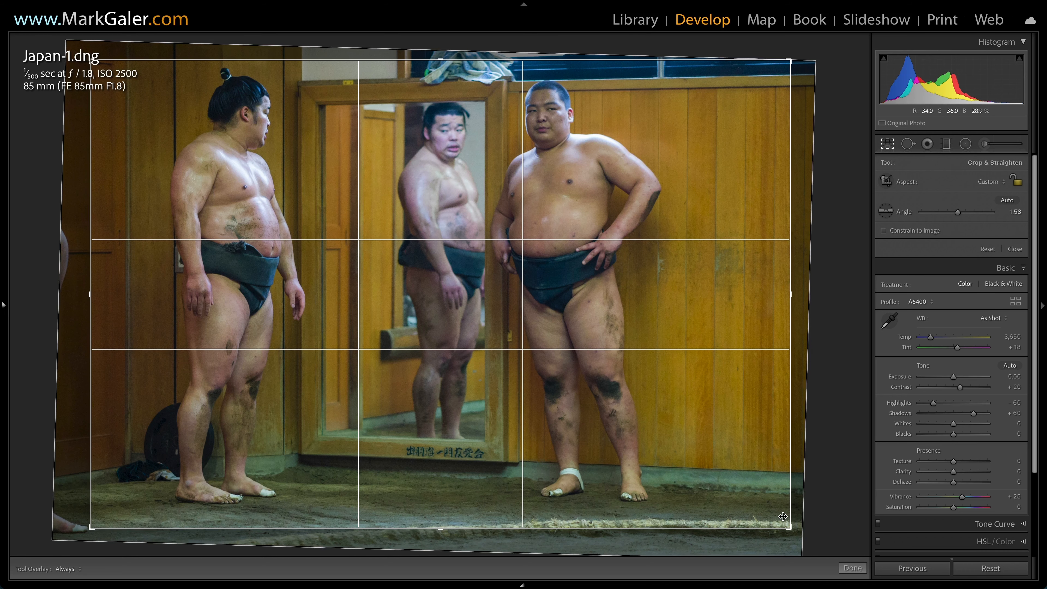
{"action": "left_click_drag", "start_coordinate": [789, 528], "coordinate": [789, 538]}
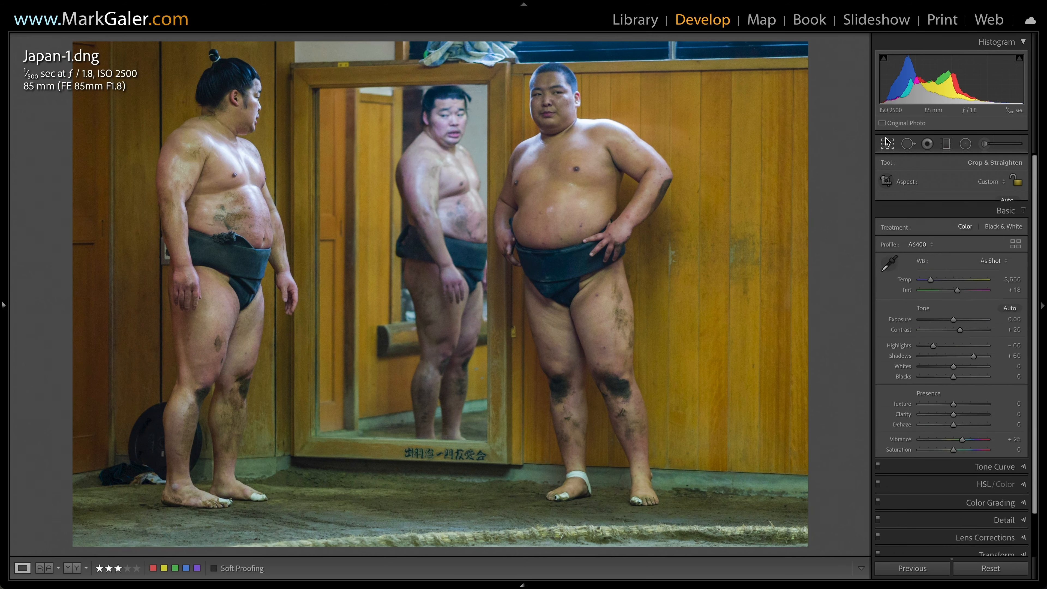
{"action": "left_click", "coordinate": [887, 144]}
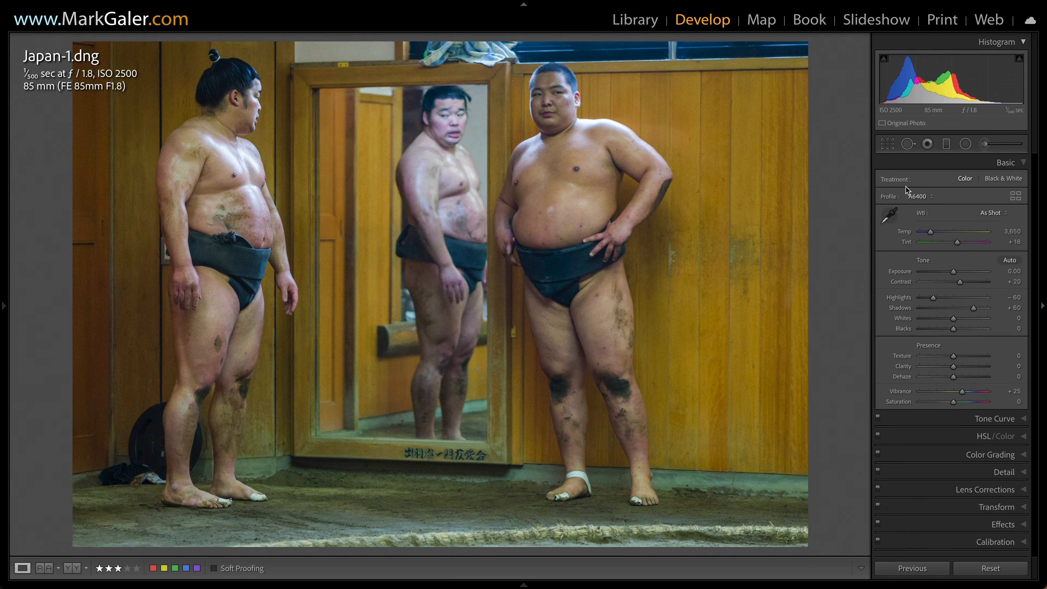
Convert the photo to the Black & White treatment and view the list of favorite profiles
{"action": "left_click", "coordinate": [1001, 178]}
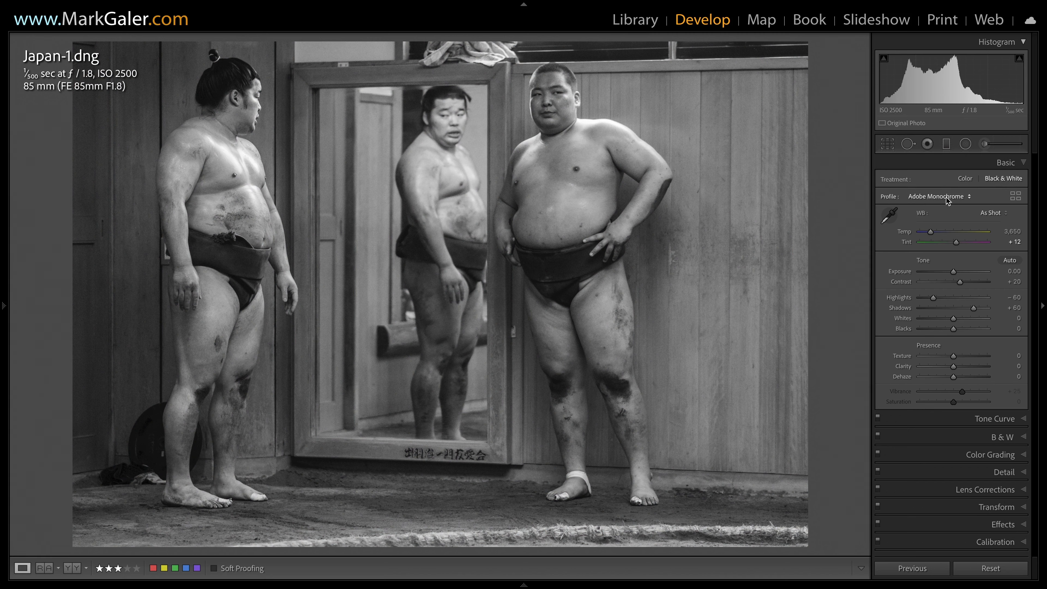
{"action": "left_click", "coordinate": [969, 197]}
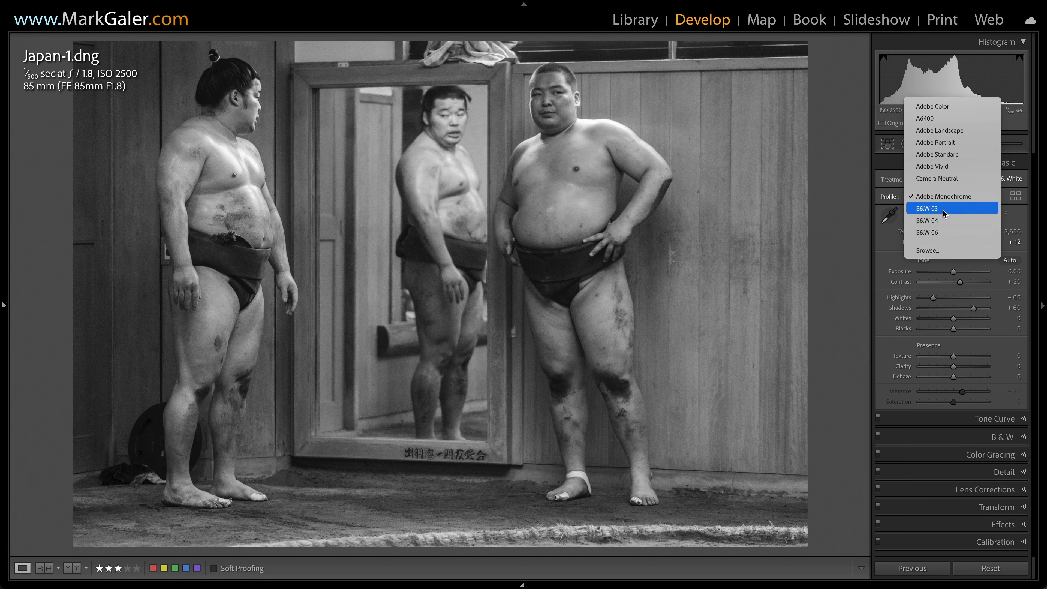
{"action": "left_click", "coordinate": [890, 165]}
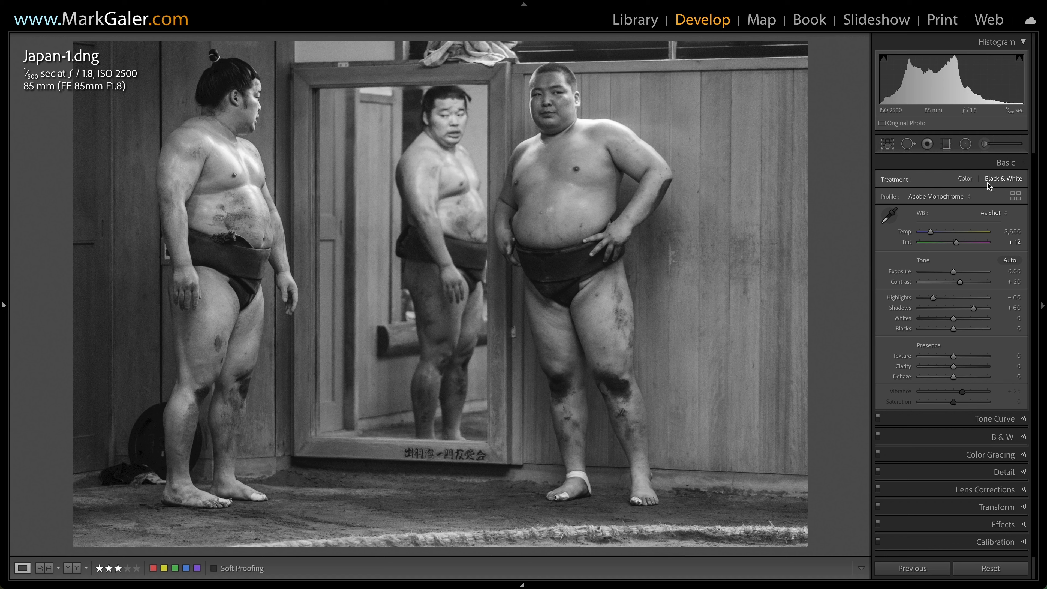
Compare the monochrome profiles in the Profile Browser's B&W group, apply B&W 03 and set its Amount to 85
{"action": "left_click", "coordinate": [1015, 198]}
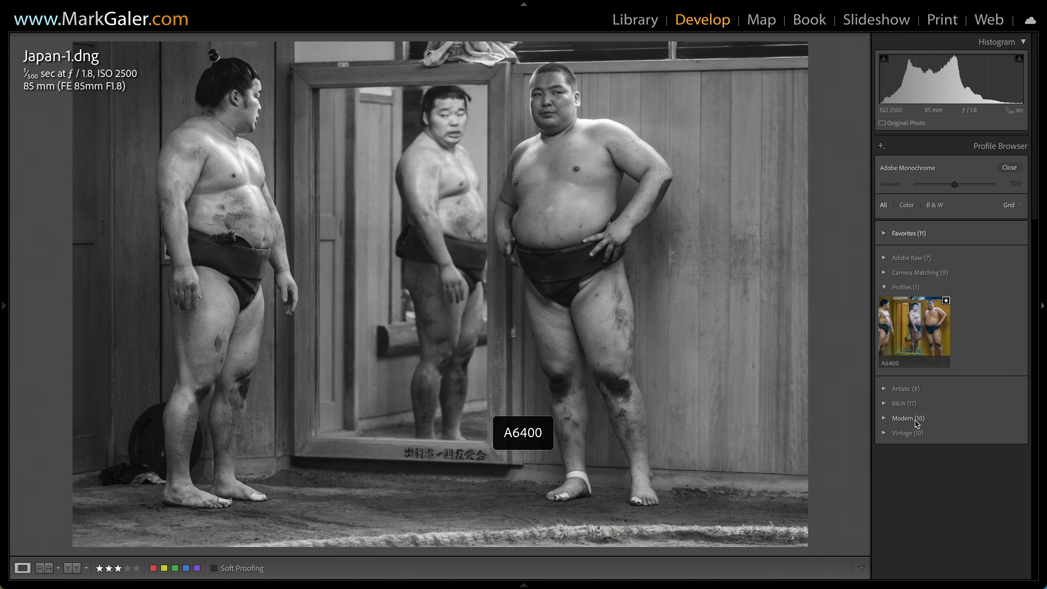
{"action": "left_click", "coordinate": [885, 404]}
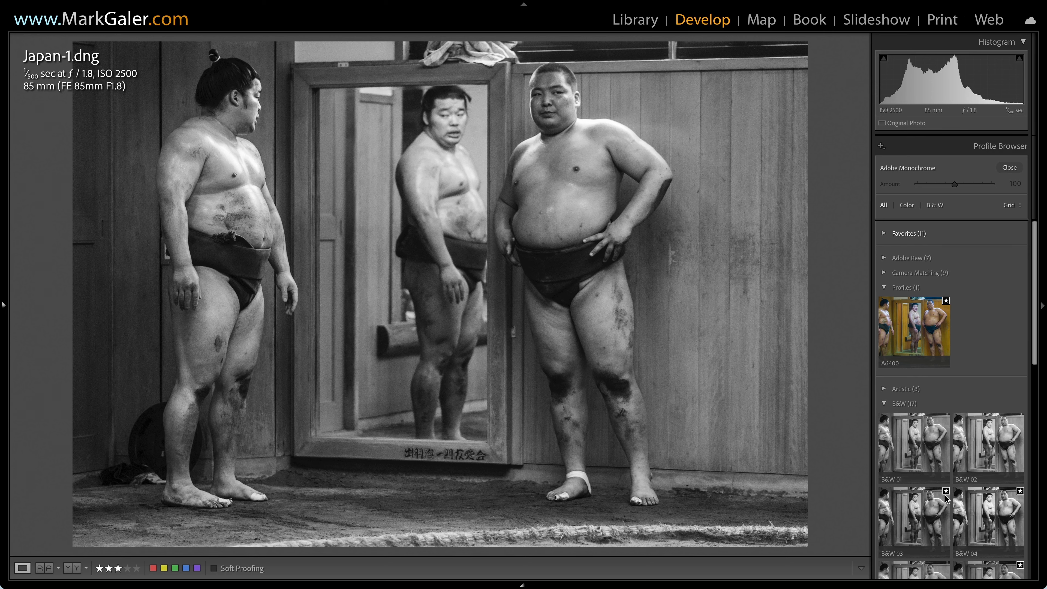
{"action": "left_click", "coordinate": [988, 506]}
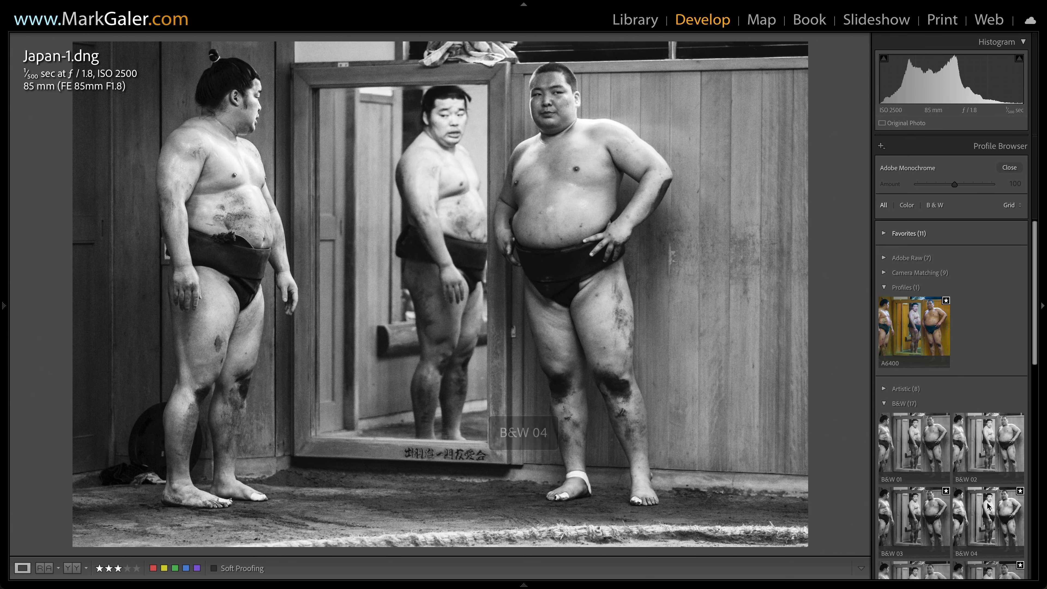
{"action": "scroll", "coordinate": [987, 518], "scroll_direction": "down", "scroll_amount": 1}
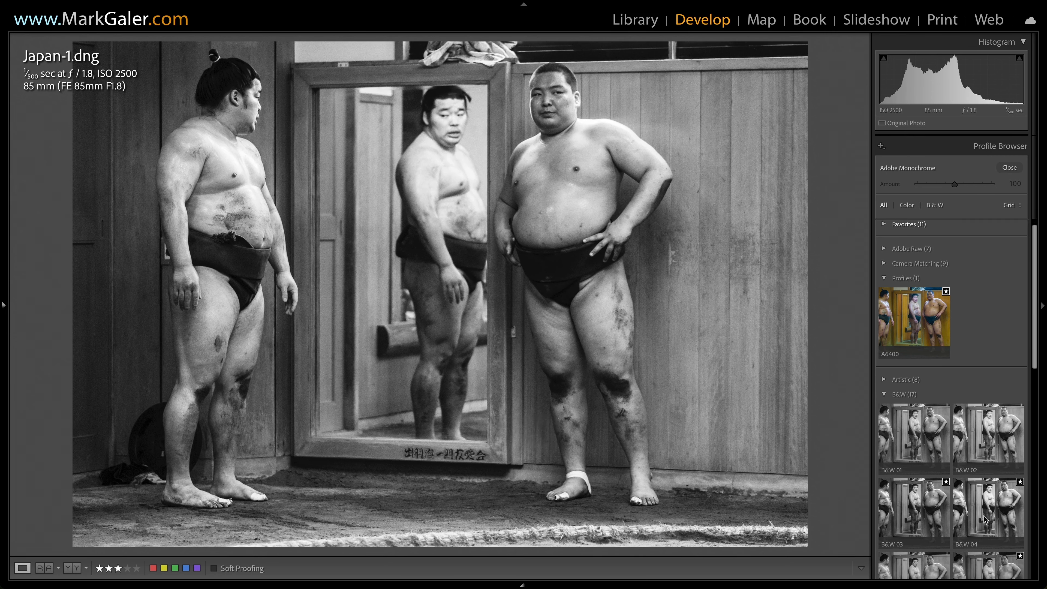
{"action": "left_click", "coordinate": [921, 516]}
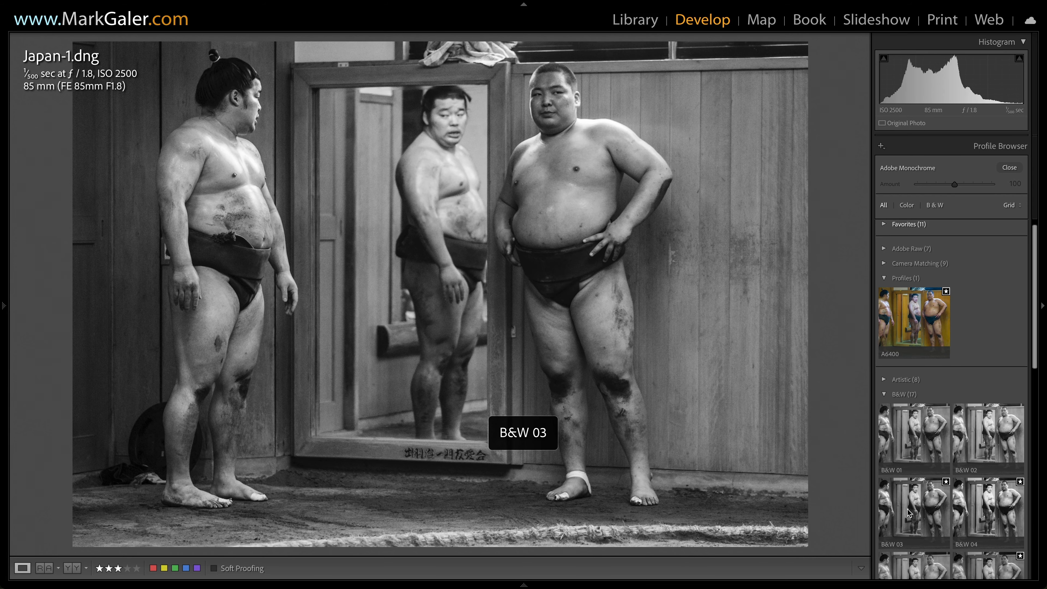
{"action": "left_click", "coordinate": [909, 513]}
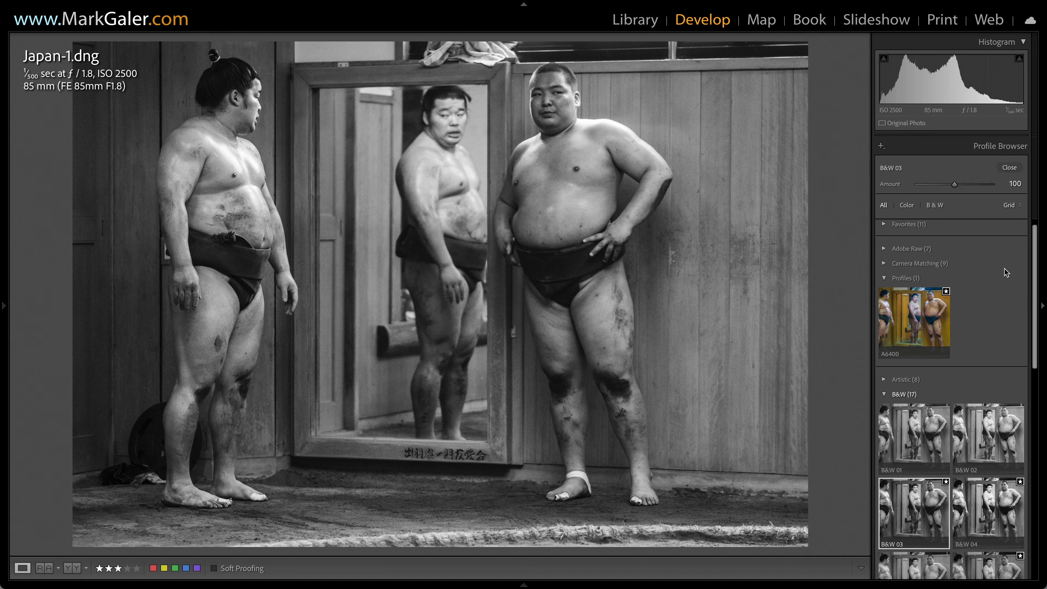
{"action": "left_click", "coordinate": [1010, 168]}
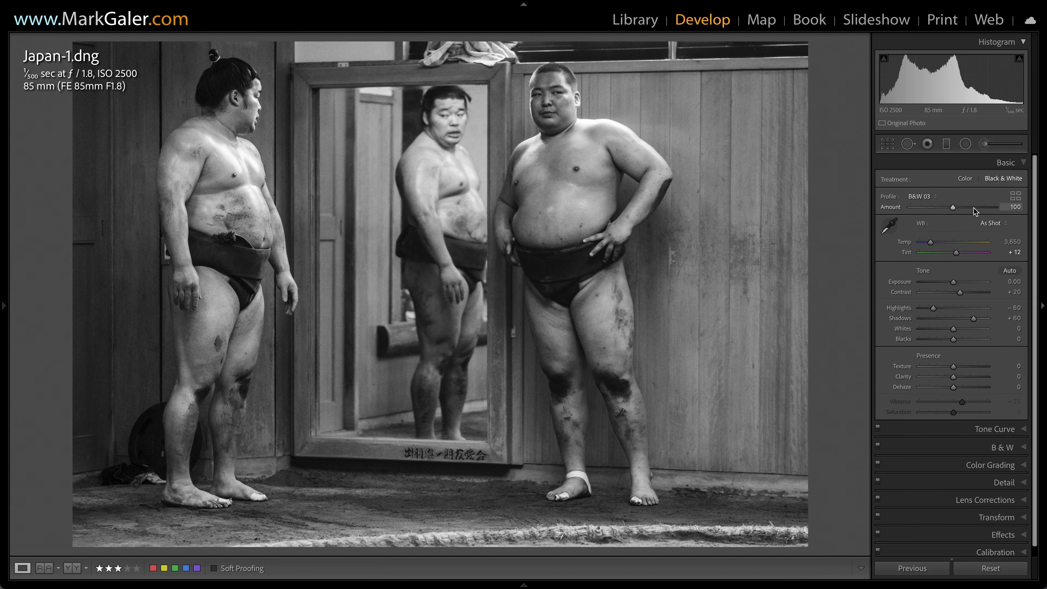
{"action": "mouse_move", "coordinate": [955, 208]}
{"action": "left_mouse_down"}
{"action": "mouse_move", "coordinate": [933, 211]}
{"action": "mouse_move", "coordinate": [987, 212]}
{"action": "mouse_move", "coordinate": [945, 212]}
{"action": "left_mouse_up"}
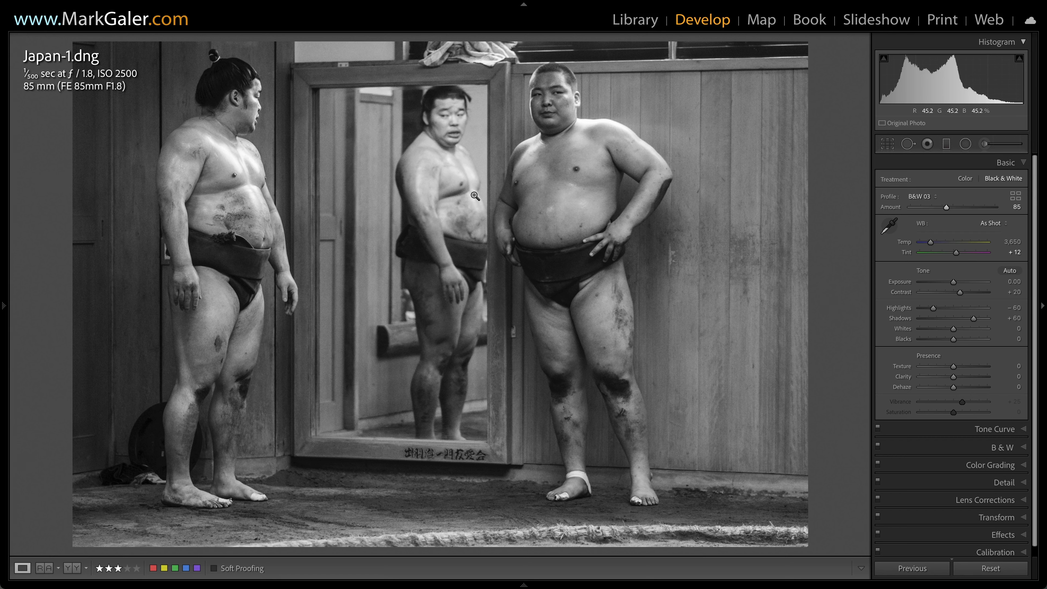
Examine the photo at 100% and try out film grain in the Effects settings, returning the Grain Amount to 0
{"action": "mouse_move", "coordinate": [3, 306]}
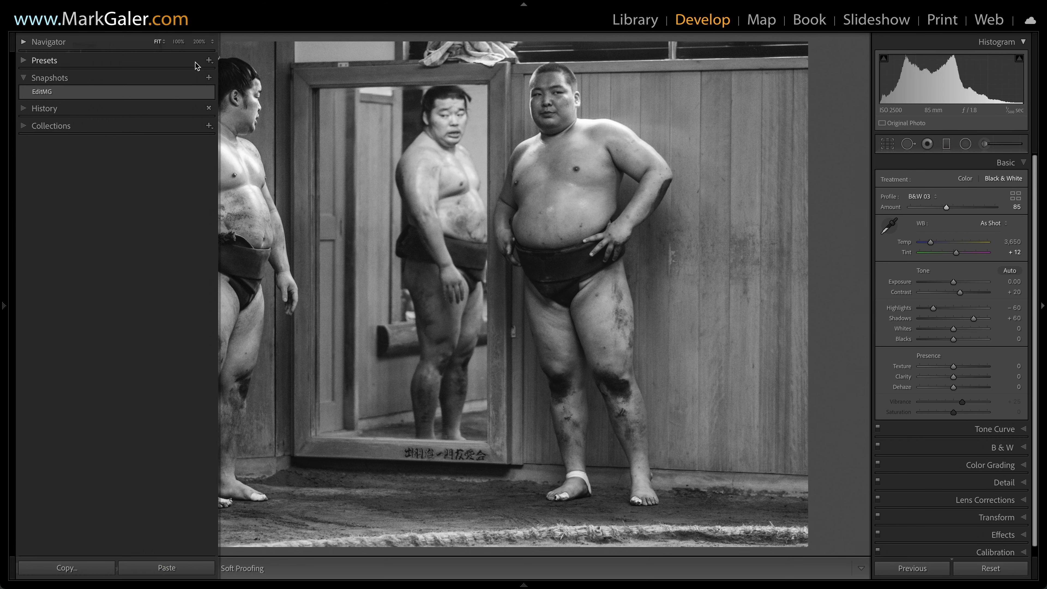
{"action": "left_click", "coordinate": [178, 41]}
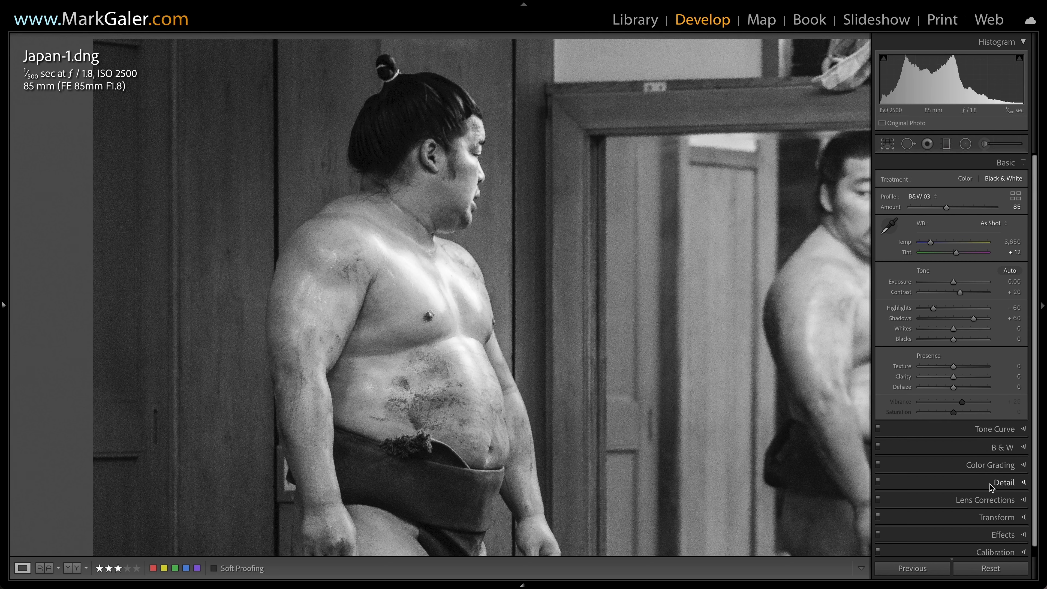
{"action": "scroll", "coordinate": [990, 484], "scroll_direction": "down", "scroll_amount": 1}
{"action": "left_click", "coordinate": [999, 525]}
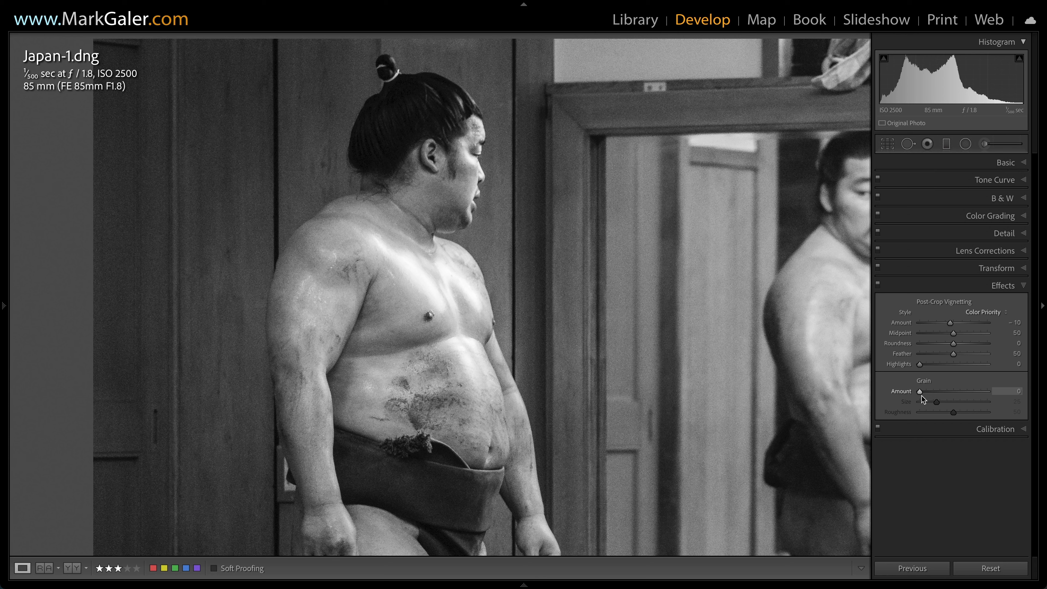
{"action": "left_click_drag", "start_coordinate": [920, 392], "coordinate": [949, 397]}
{"action": "left_click_drag", "start_coordinate": [976, 392], "coordinate": [915, 402]}
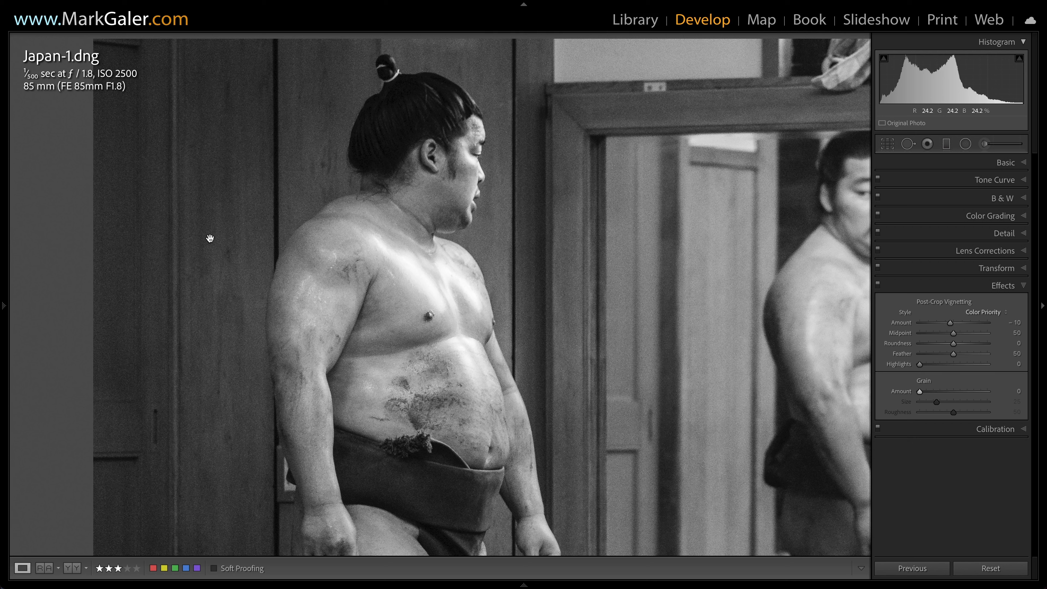
{"action": "left_click", "coordinate": [940, 280]}
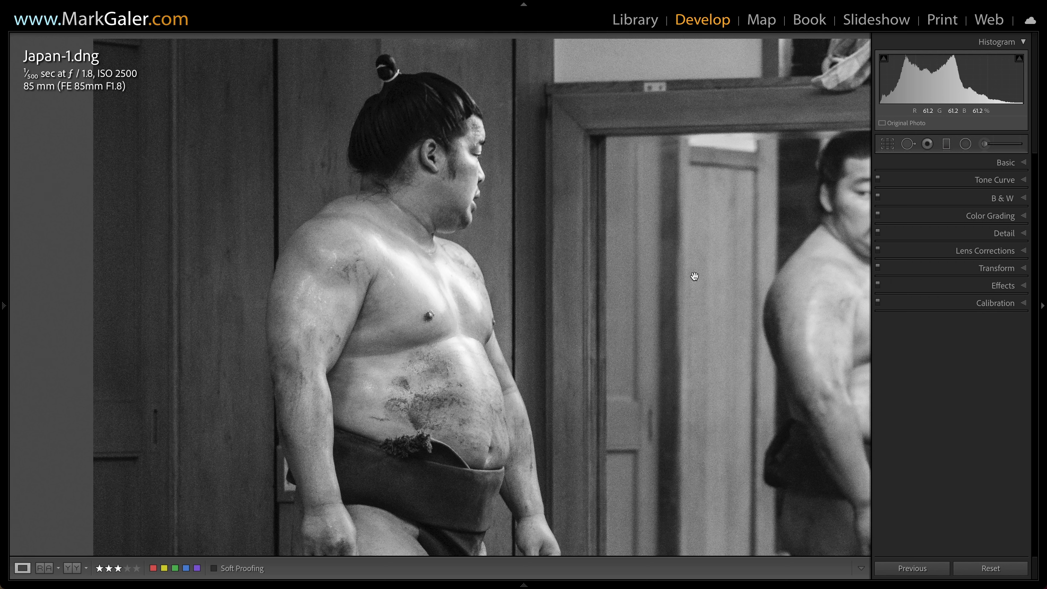
Set the sumo photo's overall exposure to −0.30 in the basic tone adjustments
{"action": "left_click", "coordinate": [662, 283]}
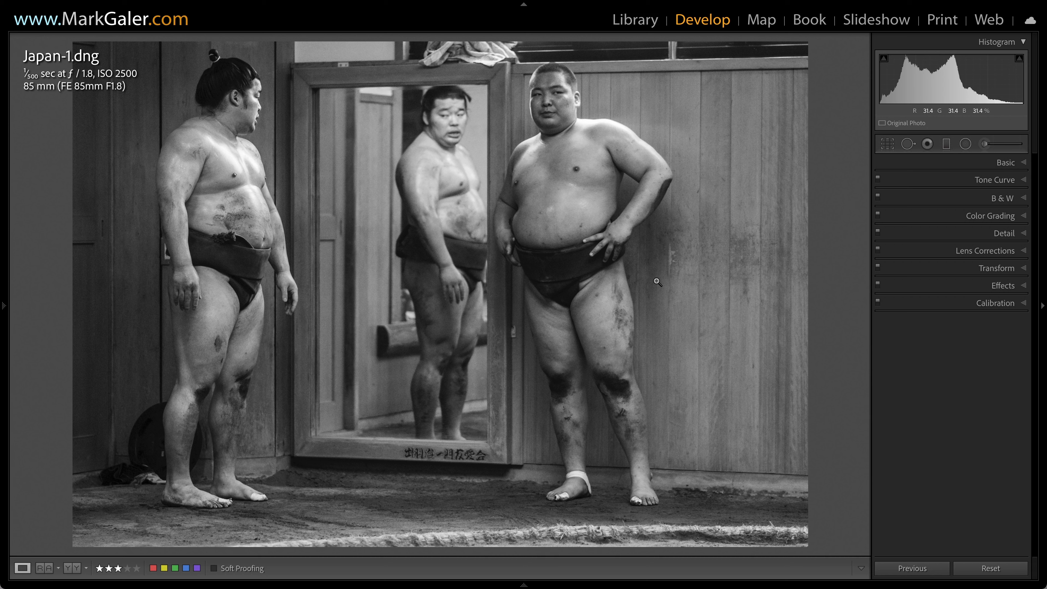
{"action": "left_click", "coordinate": [986, 165]}
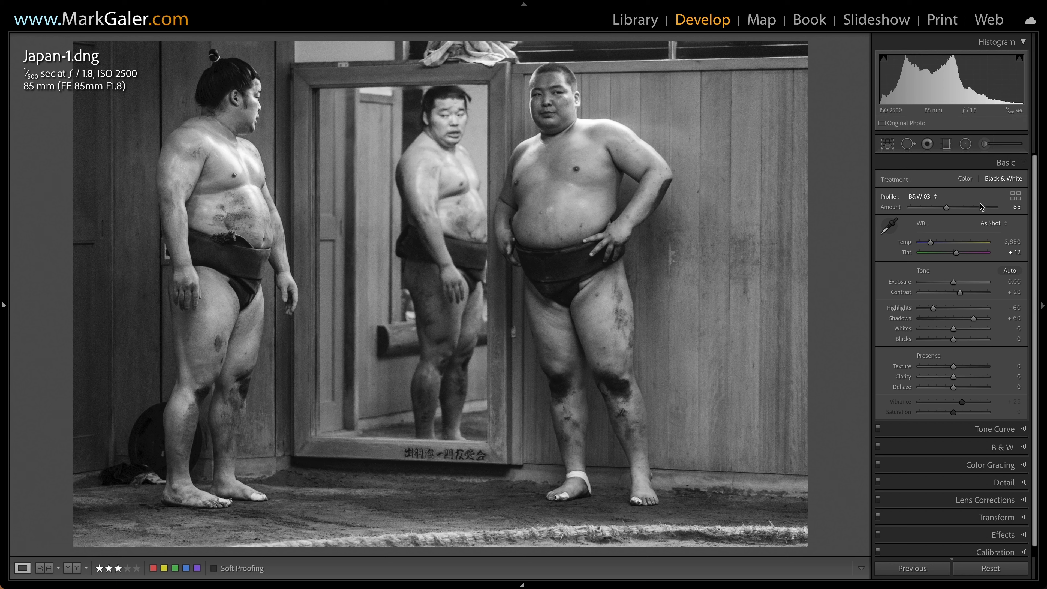
{"action": "left_click_drag", "start_coordinate": [954, 282], "coordinate": [952, 287]}
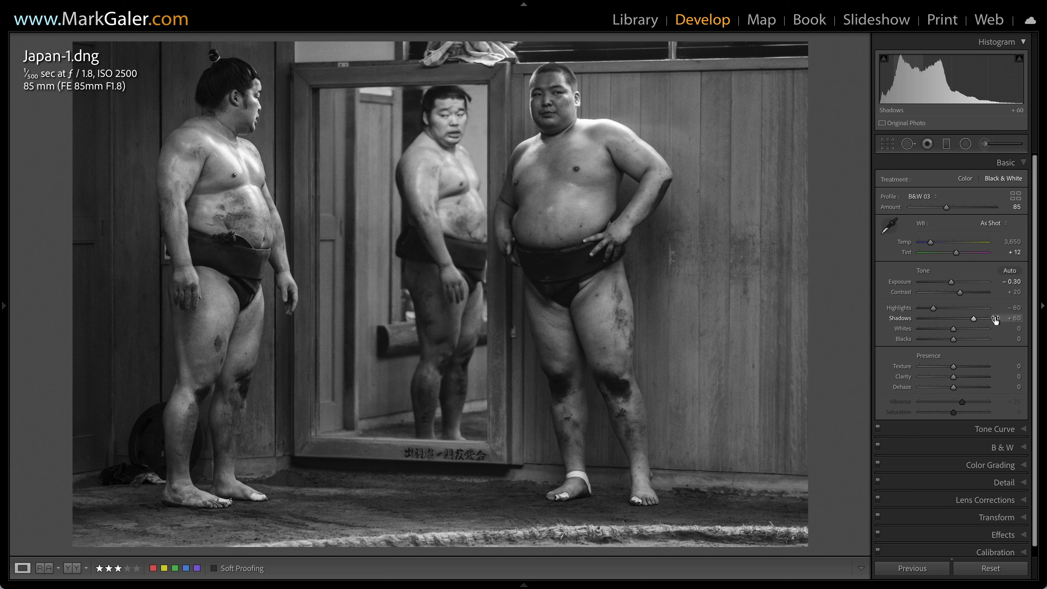
Review the raw default presets assigned to each camera model in the preferences
{"action": "mouse_move", "coordinate": [187, 4]}
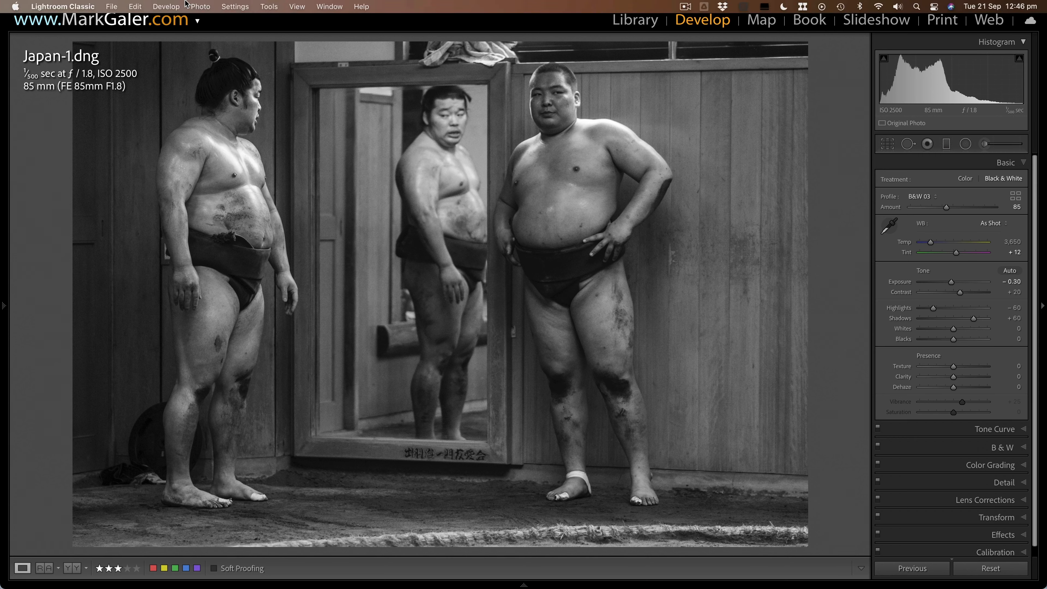
{"action": "left_click", "coordinate": [91, 6]}
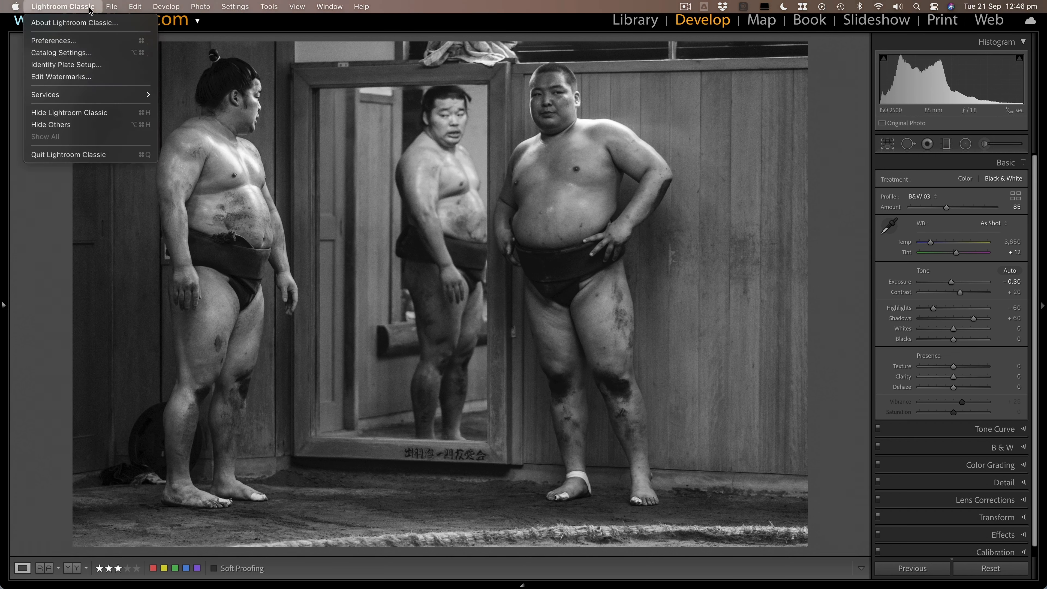
{"action": "left_click", "coordinate": [88, 40]}
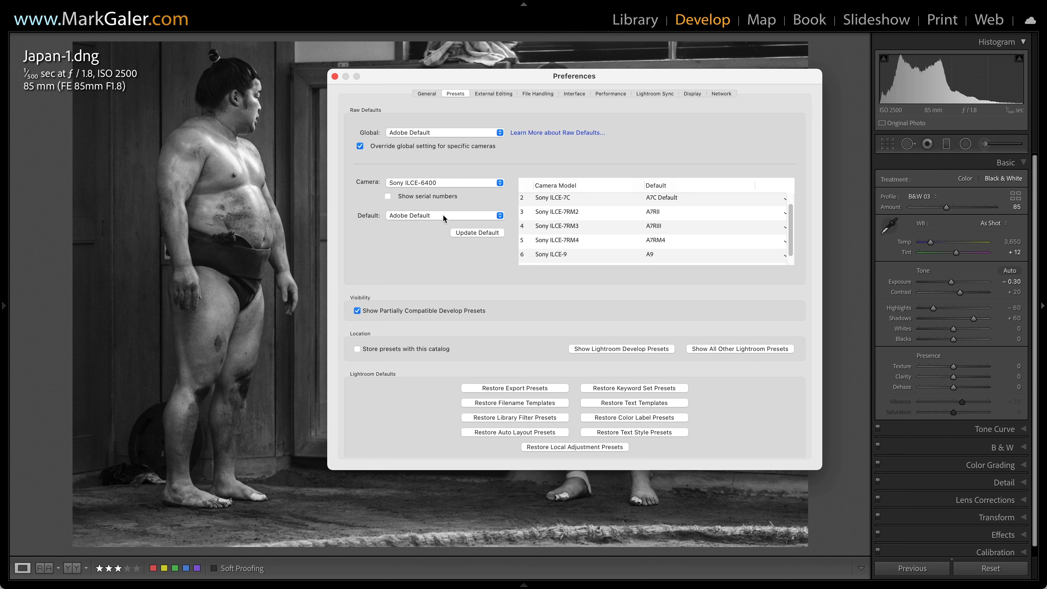
{"action": "scroll", "coordinate": [564, 231], "scroll_direction": "down", "scroll_amount": 1}
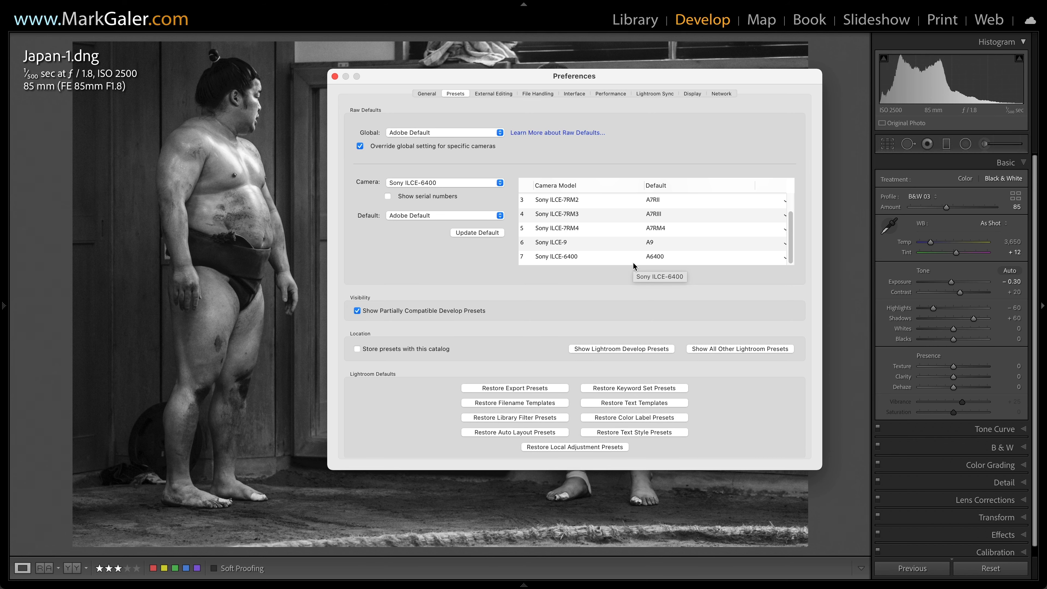
{"action": "left_click", "coordinate": [335, 76]}
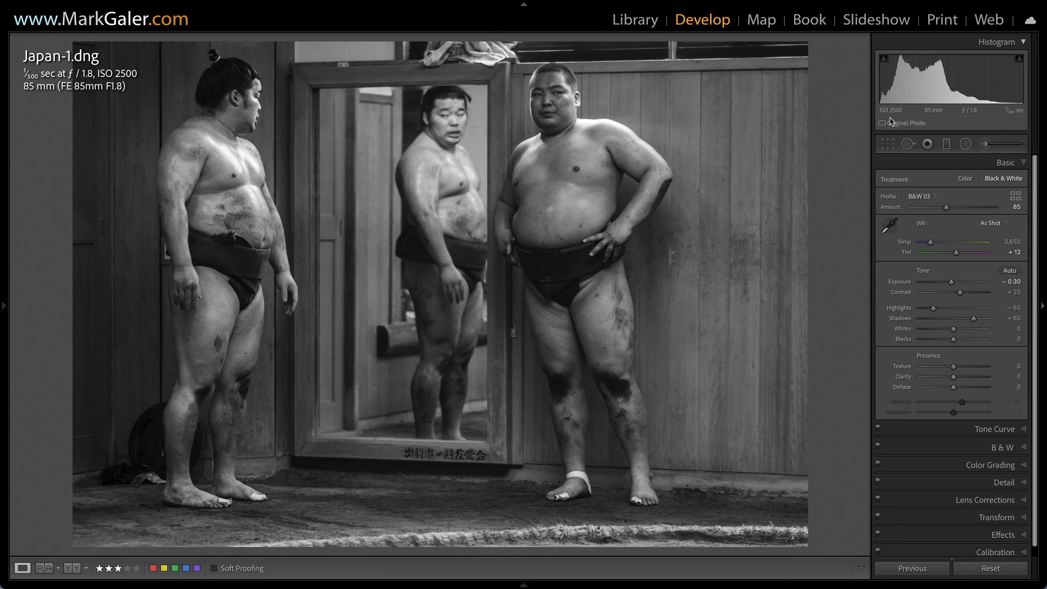
Add a graduated filter with exposure −0.79 running down from the photo's top edge to just below the mirror frame's top
{"action": "left_click", "coordinate": [946, 145]}
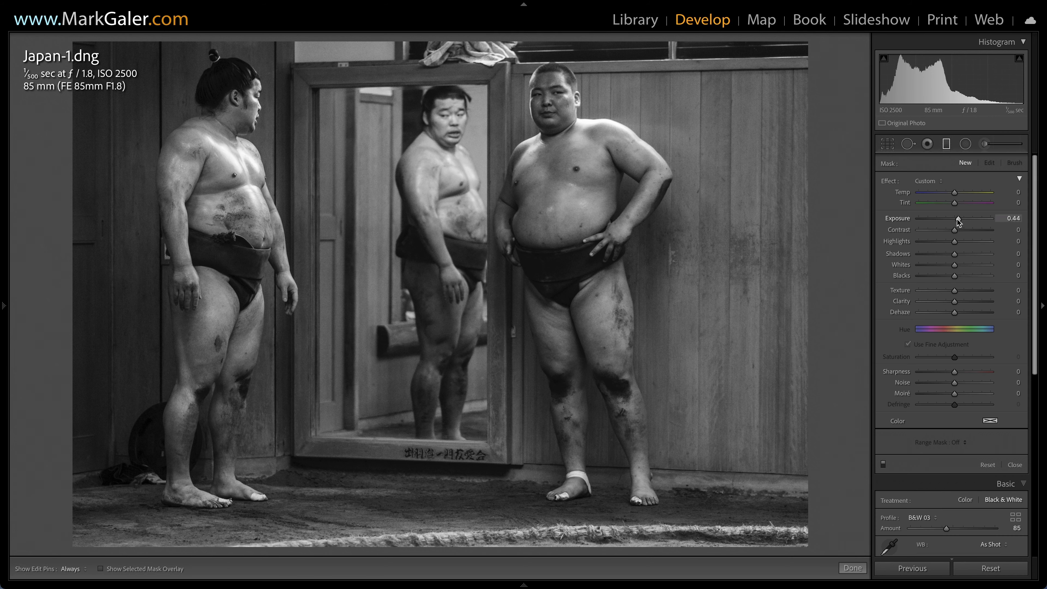
{"action": "left_click_drag", "start_coordinate": [957, 219], "coordinate": [946, 221]}
{"action": "left_click_drag", "start_coordinate": [945, 221], "coordinate": [946, 221]}
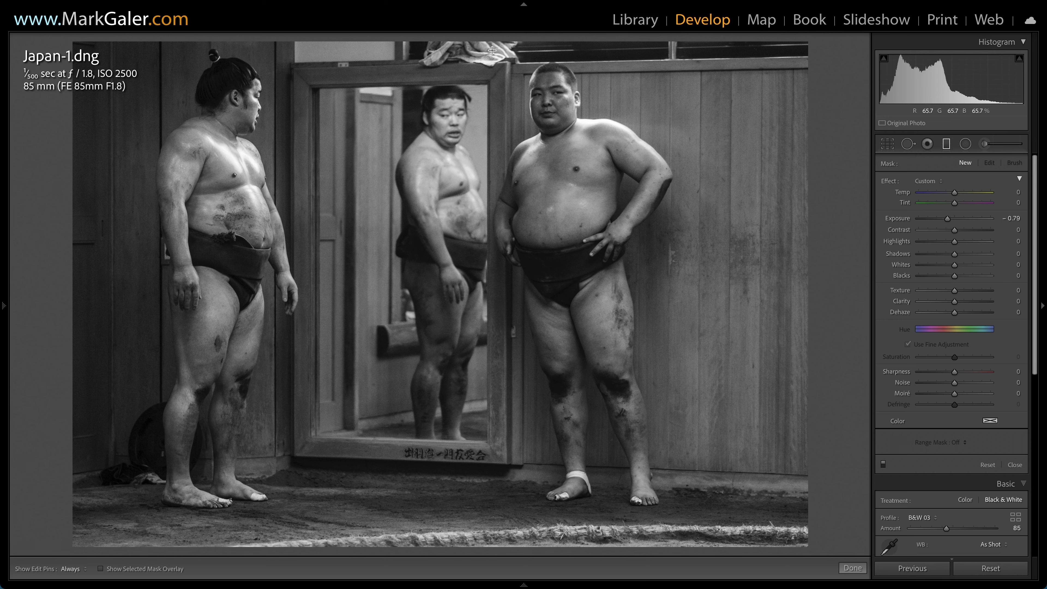
{"action": "left_click_drag", "start_coordinate": [482, 42], "coordinate": [472, 91]}
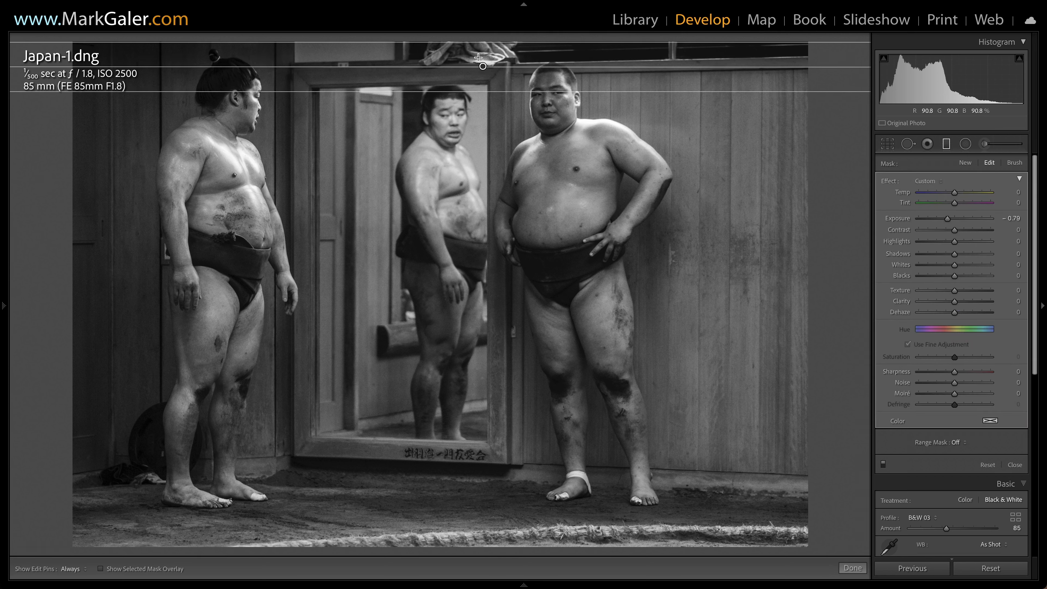
{"action": "left_click_drag", "start_coordinate": [512, 91], "coordinate": [513, 94]}
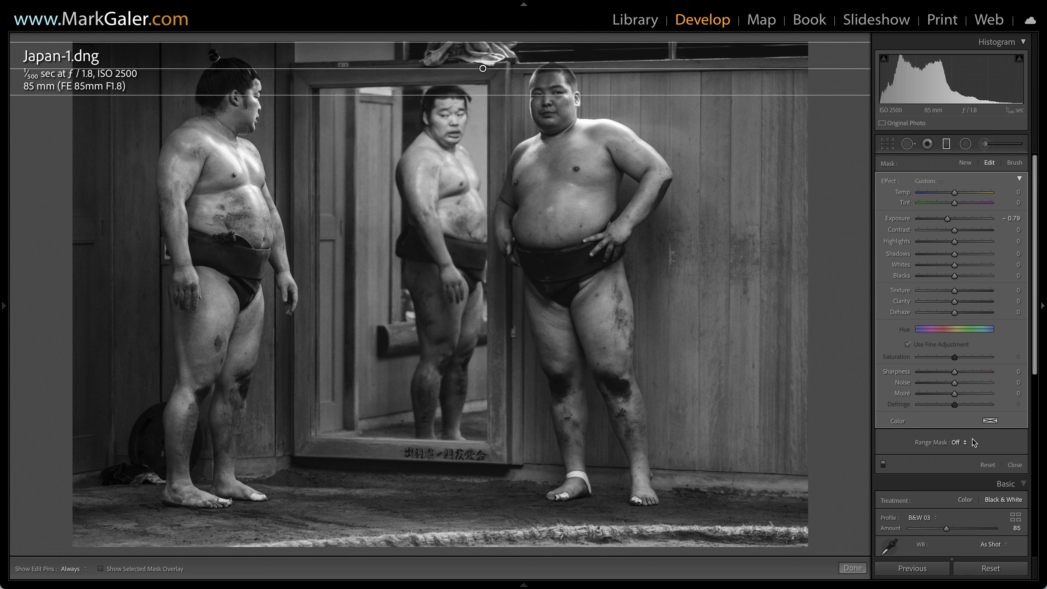
Restrict the top graduated filter with a Luminance range mask set to 15/100
{"action": "left_click", "coordinate": [964, 443]}
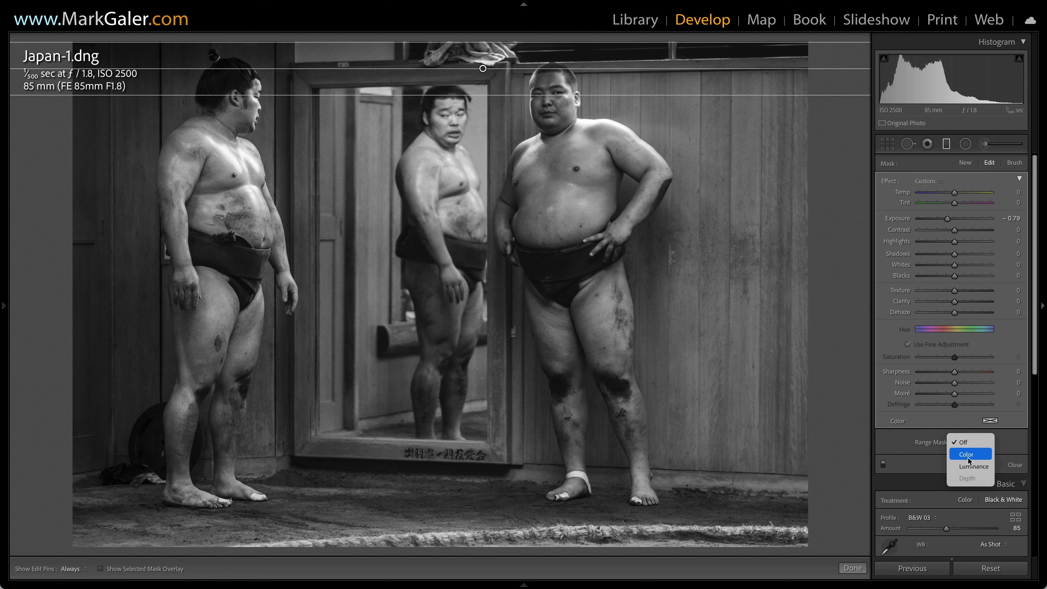
{"action": "left_click", "coordinate": [969, 466]}
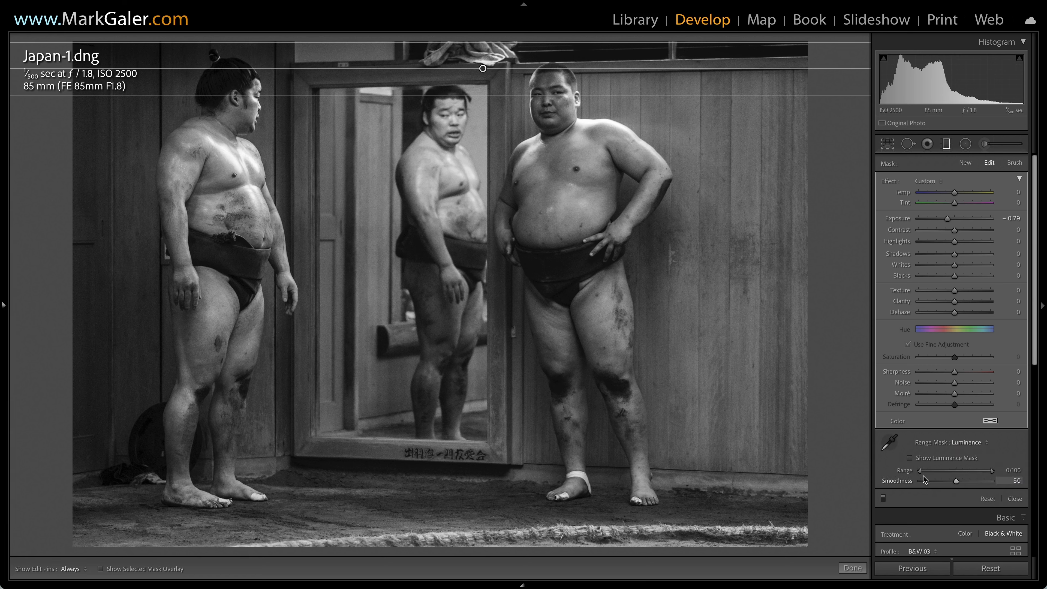
{"action": "left_click_drag", "start_coordinate": [920, 470], "coordinate": [928, 470]}
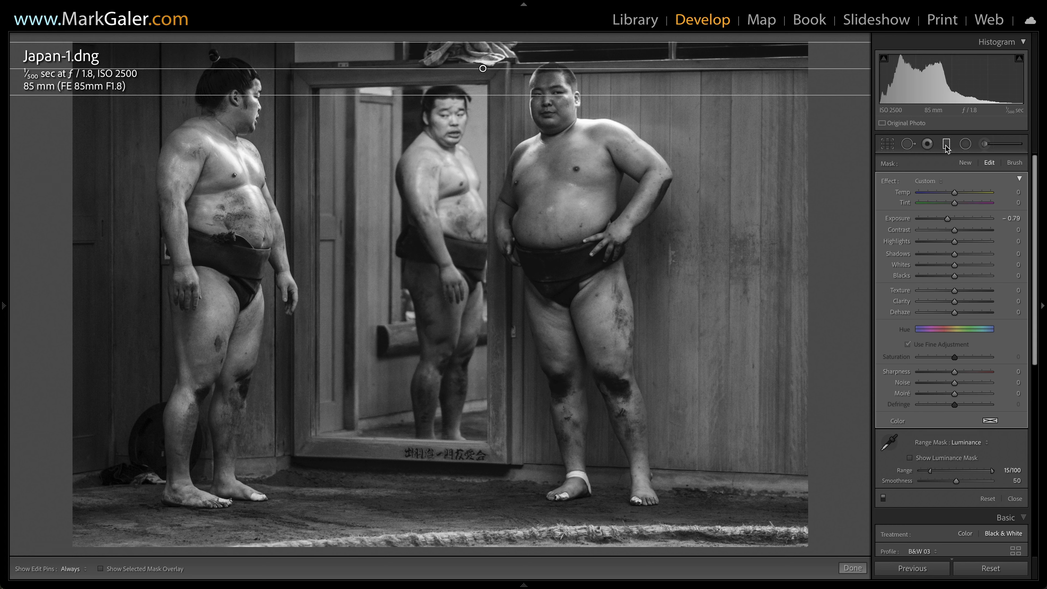
Add a graduated filter rising from the rope in the foreground to the base of the wall, with exposure −0.91
{"action": "left_click", "coordinate": [966, 163]}
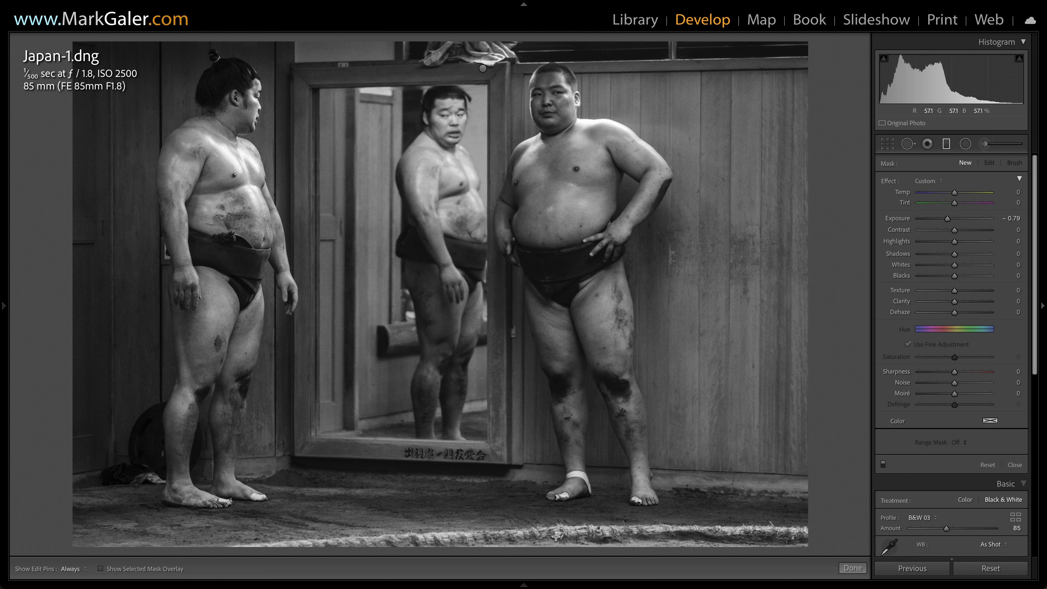
{"action": "left_click_drag", "start_coordinate": [556, 537], "coordinate": [549, 474]}
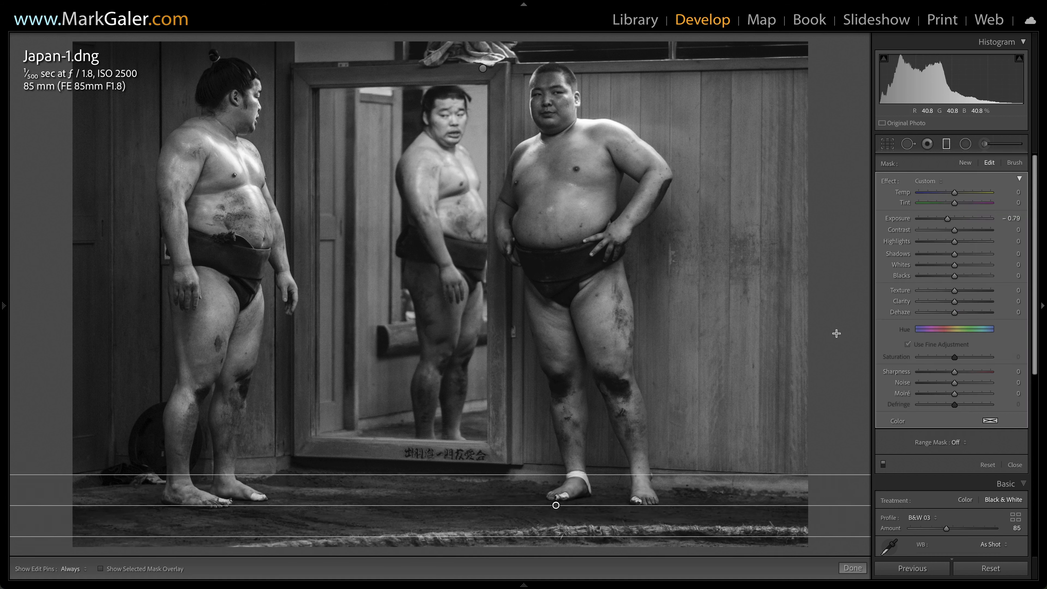
{"action": "left_click_drag", "start_coordinate": [947, 218], "coordinate": [945, 218]}
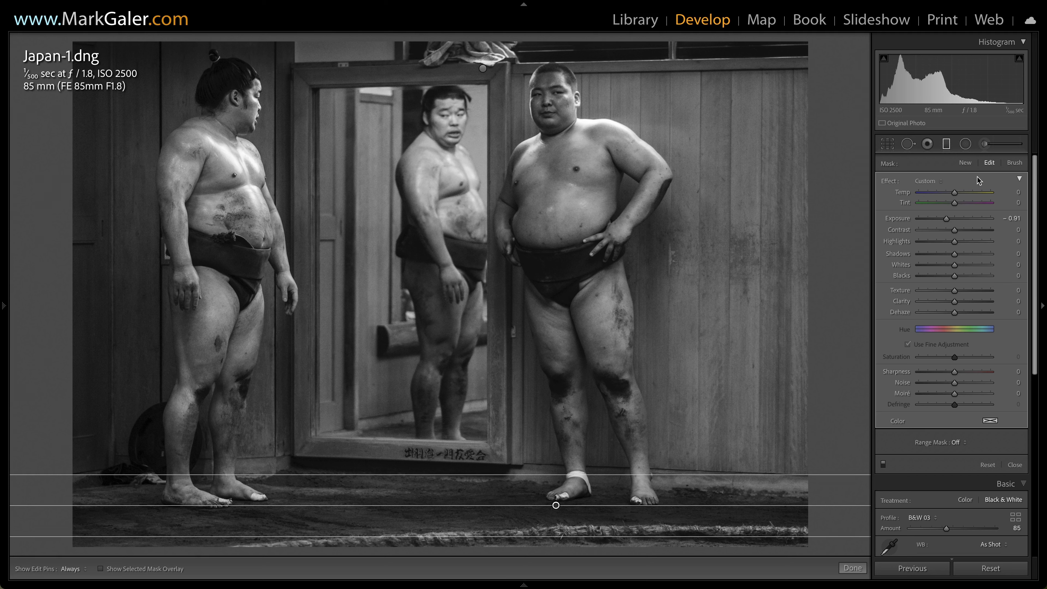
Add a vertical graduated filter from the photo's right edge to the standing wrestler's arm, with exposure −0.52, and close the tool
{"action": "left_click", "coordinate": [965, 163]}
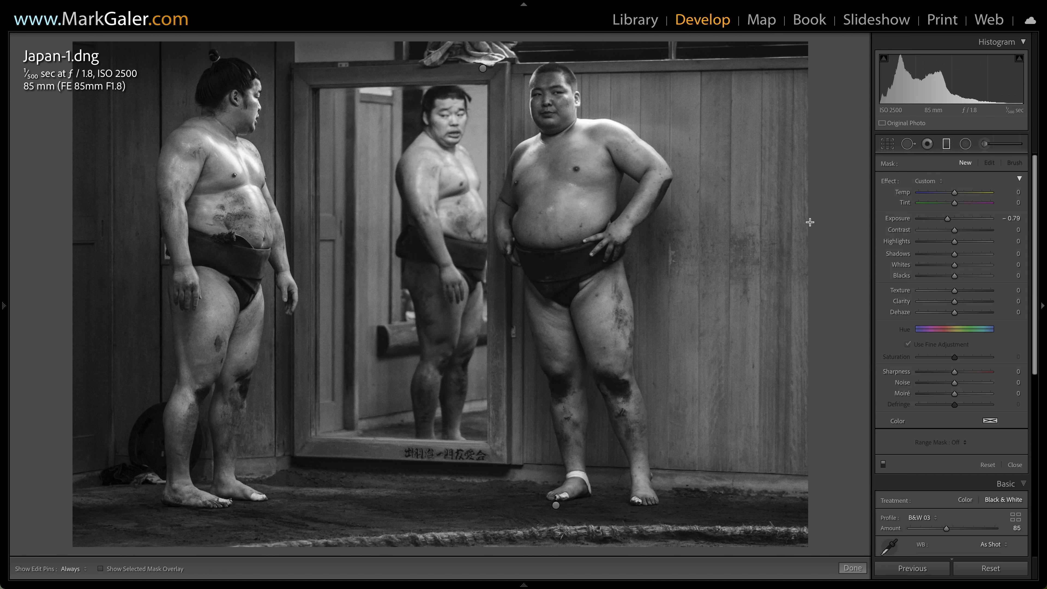
{"action": "left_click_drag", "start_coordinate": [798, 236], "coordinate": [639, 249]}
{"action": "left_click_drag", "start_coordinate": [949, 221], "coordinate": [952, 219]}
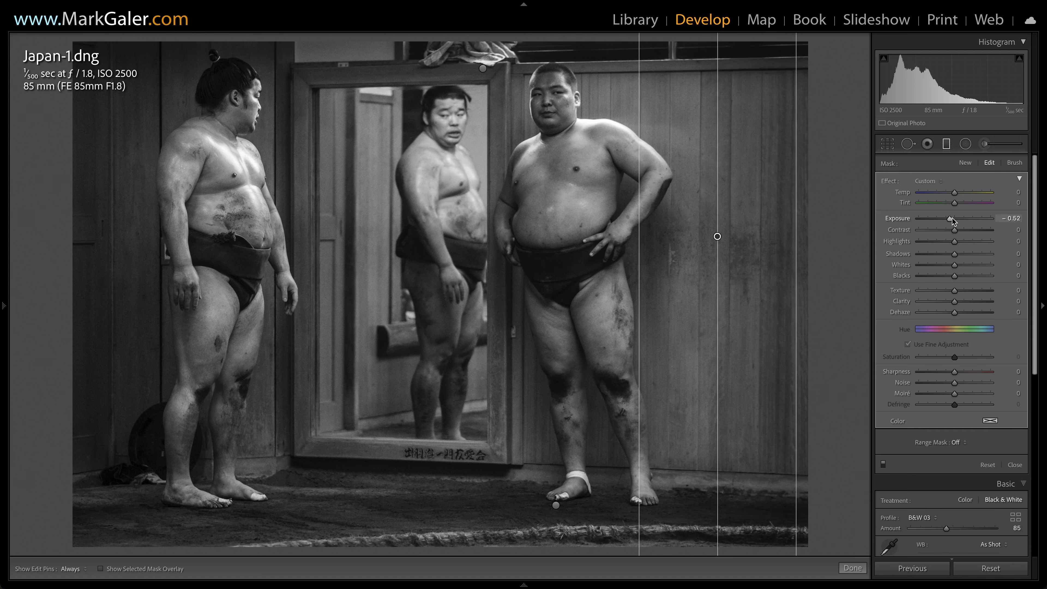
{"action": "left_click", "coordinate": [946, 145]}
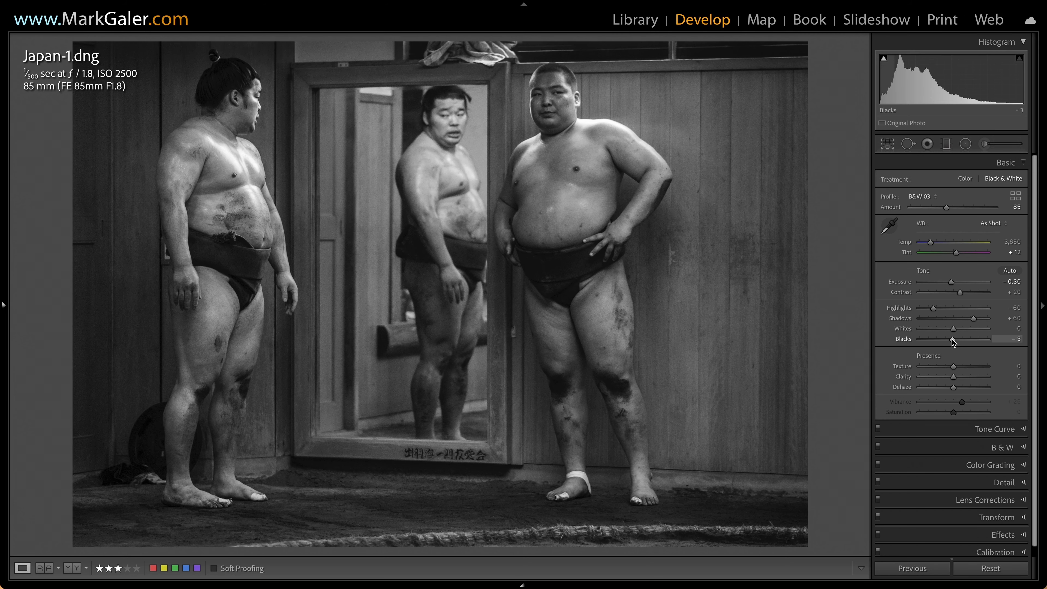
Set the photo's Blacks to −3 and Whites to +18
{"action": "mouse_move", "coordinate": [954, 339]}
{"action": "left_mouse_down"}
{"action": "mouse_move", "coordinate": [936, 341]}
{"action": "mouse_move", "coordinate": [954, 339]}
{"action": "left_mouse_up"}
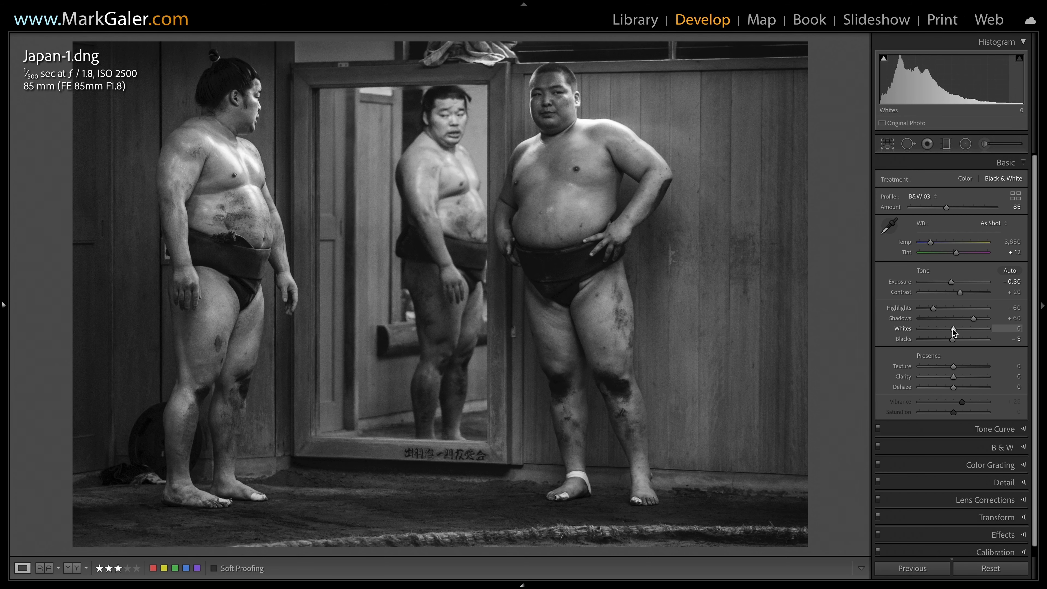
{"action": "mouse_move", "coordinate": [953, 331]}
{"action": "left_mouse_down"}
{"action": "mouse_move", "coordinate": [976, 331]}
{"action": "mouse_move", "coordinate": [960, 329]}
{"action": "left_mouse_up"}
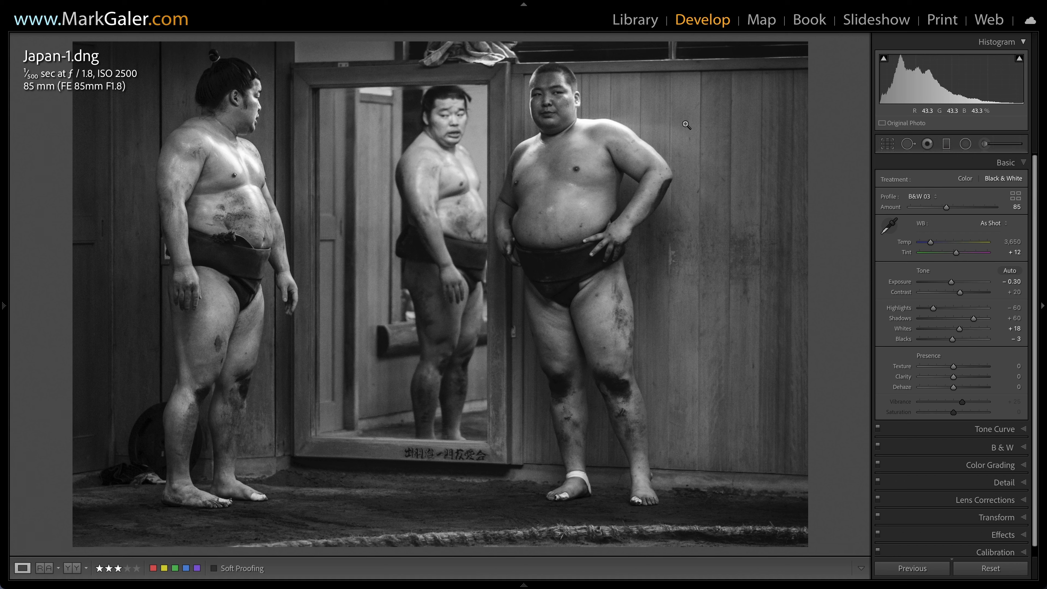
Set the sharpening amount to 40 and raise its masking to 77 while previewing the edge mask
{"action": "left_click", "coordinate": [980, 484]}
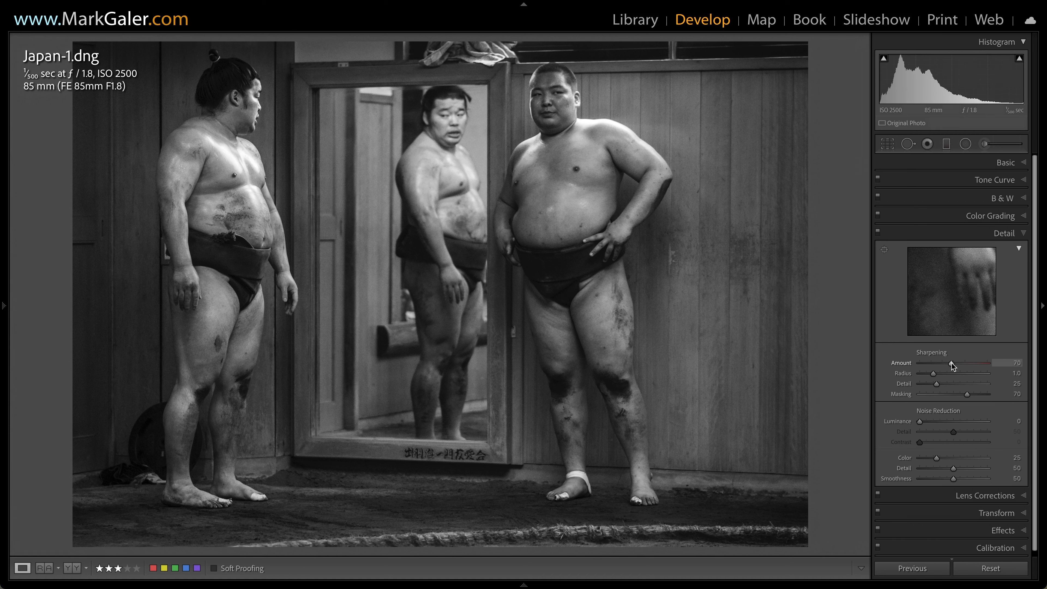
{"action": "left_click_drag", "start_coordinate": [951, 365], "coordinate": [938, 364]}
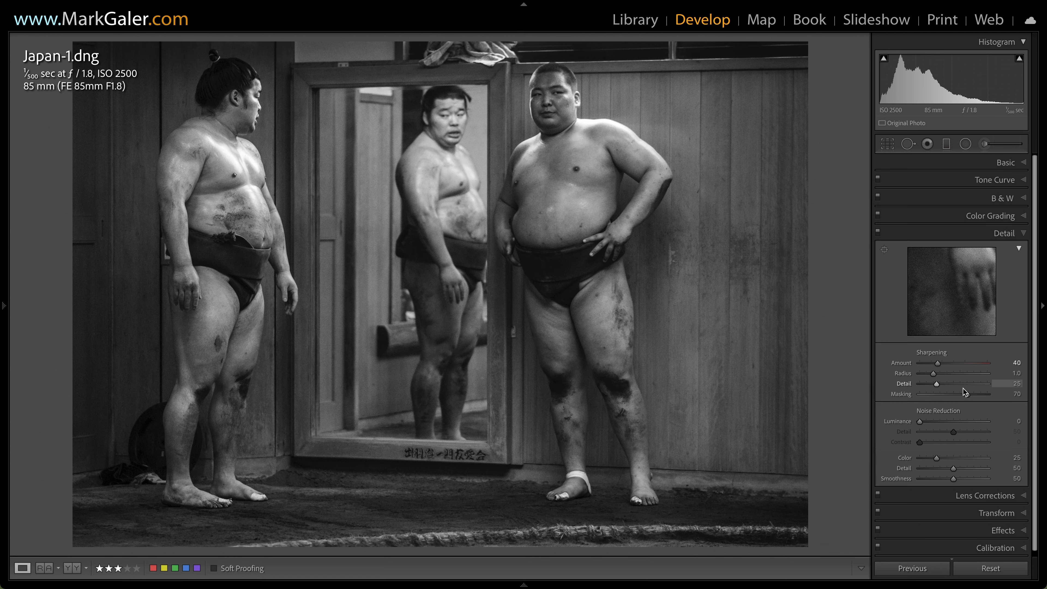
{"action": "left_click", "coordinate": [968, 395], "text": "alt"}
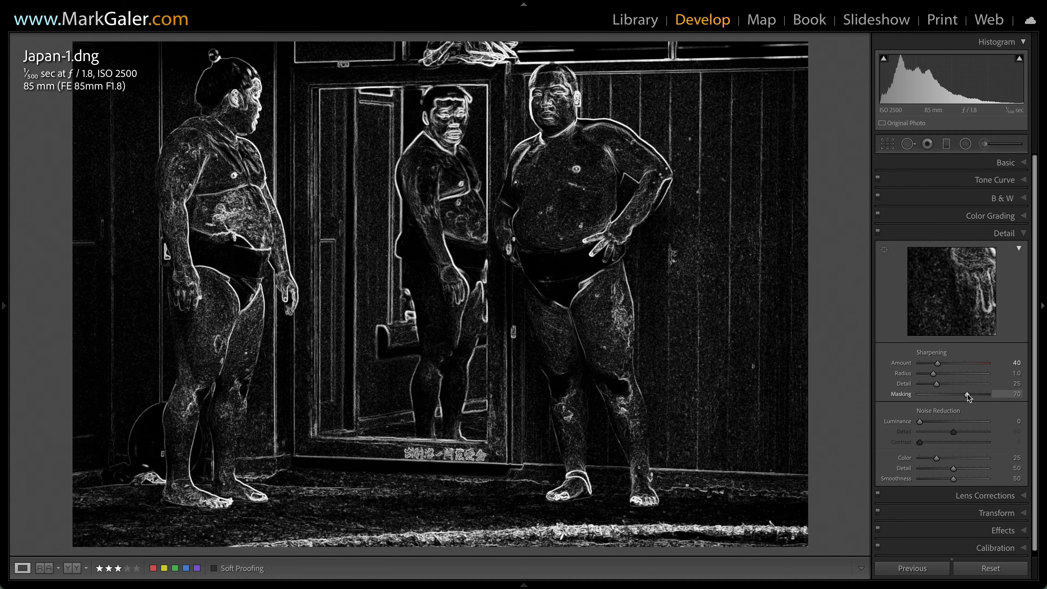
{"action": "left_click_drag", "start_coordinate": [967, 395], "coordinate": [976, 395]}
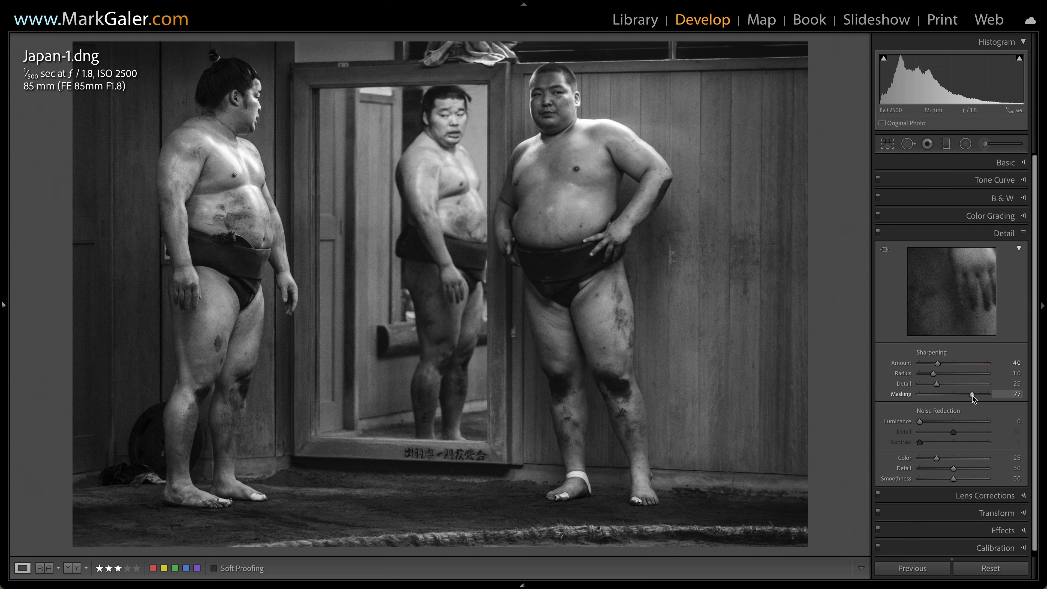
Increase the sumo photo's contrast slightly in the basic tone adjustments
{"action": "left_click", "coordinate": [954, 165]}
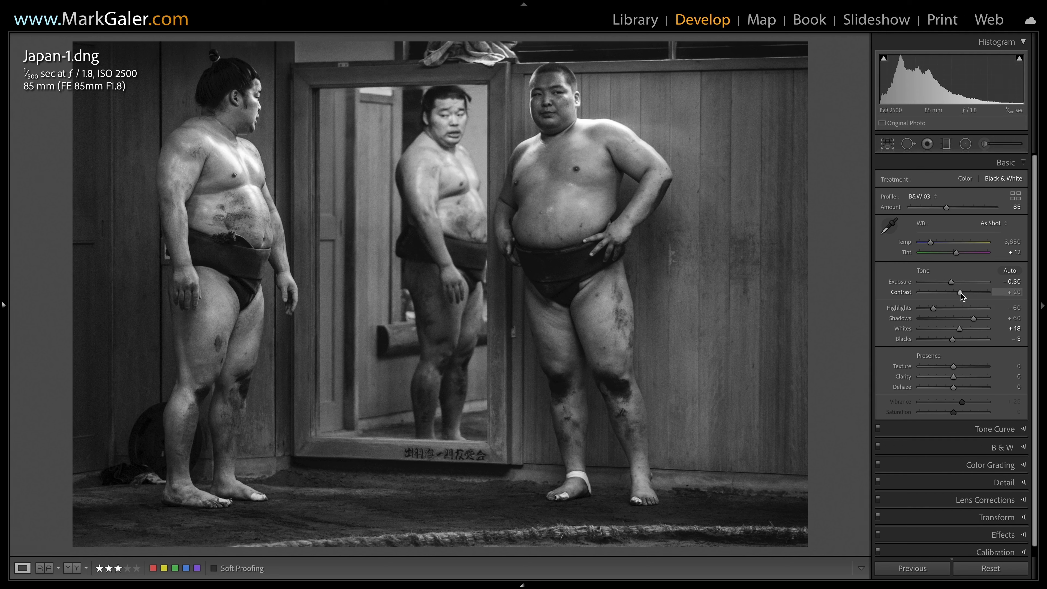
{"action": "left_click_drag", "start_coordinate": [961, 292], "coordinate": [965, 292]}
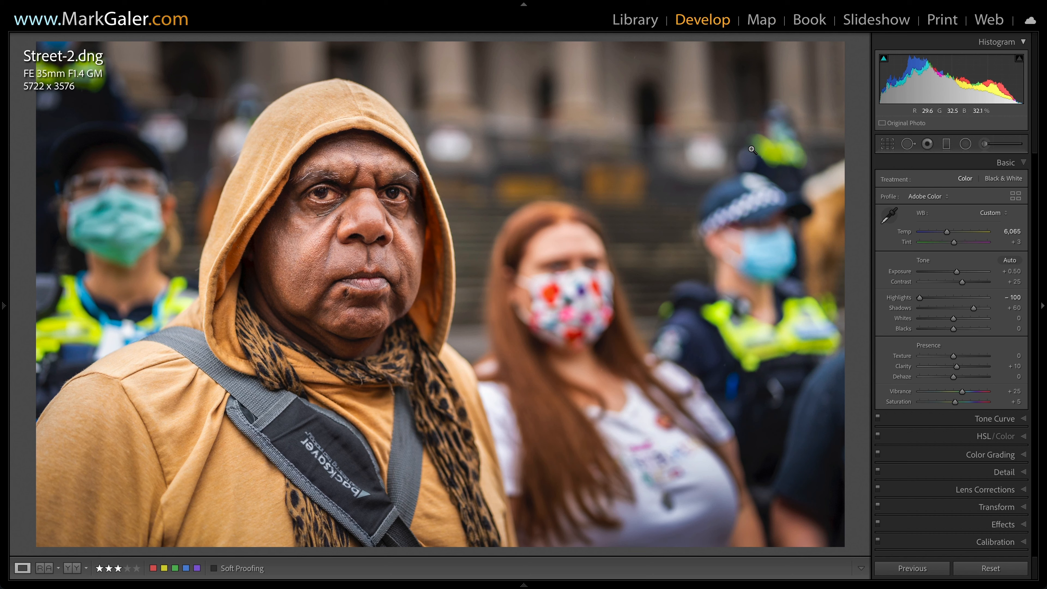
Show the exposure details over Street-2.dng and reset all of its develop settings
{"action": "key", "text": "i"}
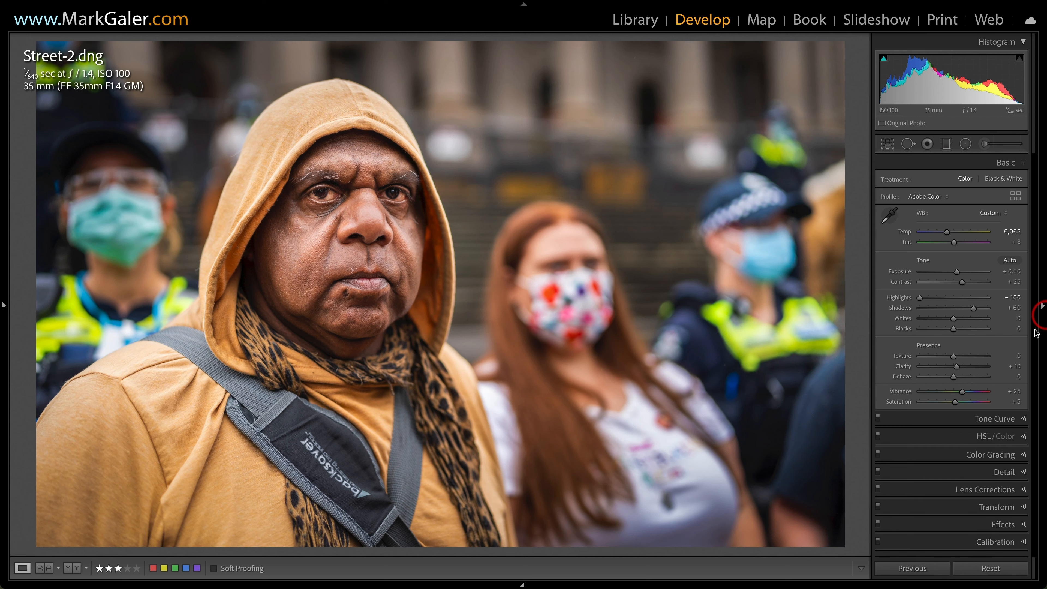
{"action": "left_click", "coordinate": [982, 565]}
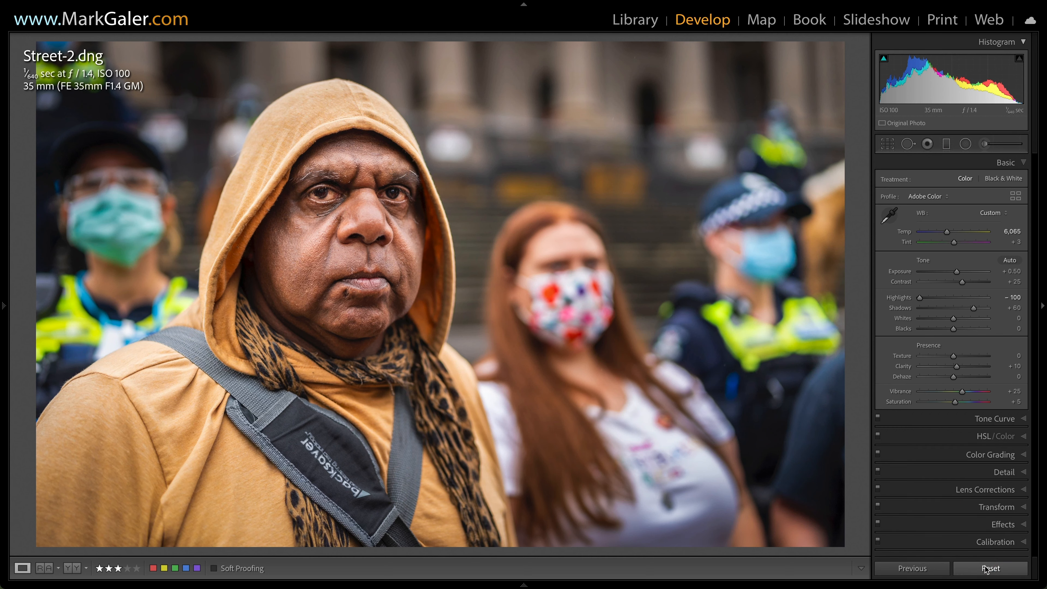
{"action": "left_click", "coordinate": [985, 568]}
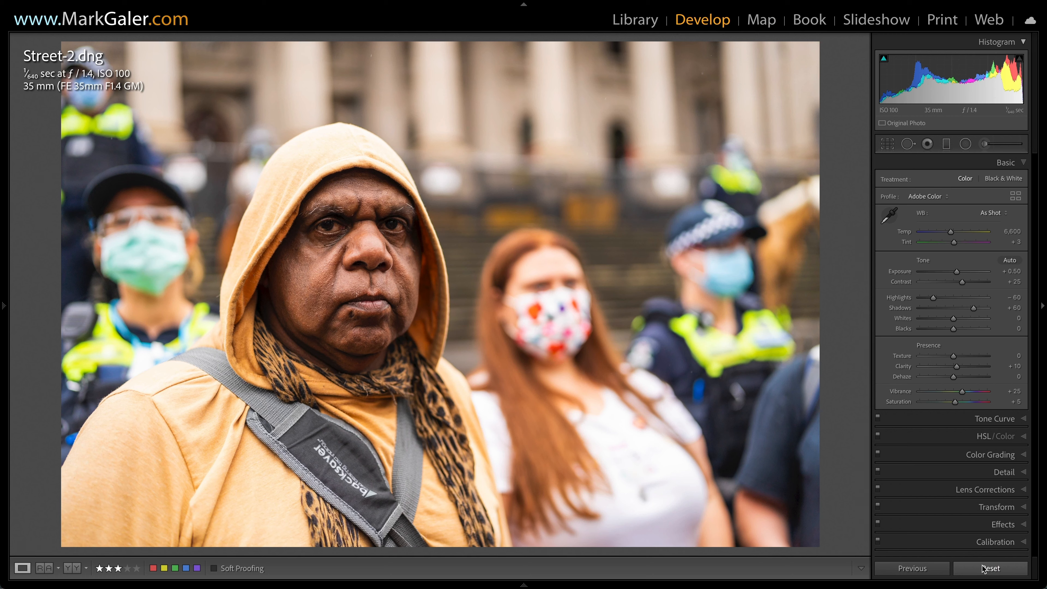
{"action": "left_click", "coordinate": [982, 564]}
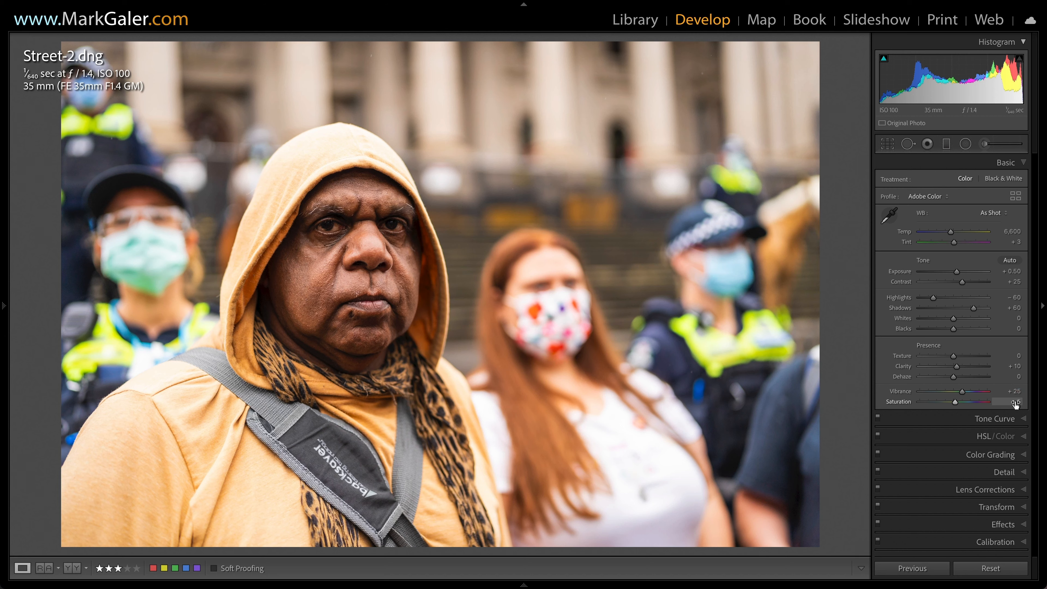
Straighten Street-2.dng to a crop angle of 1.36 and shift the image sideways within the crop frame
{"action": "key", "text": "r"}
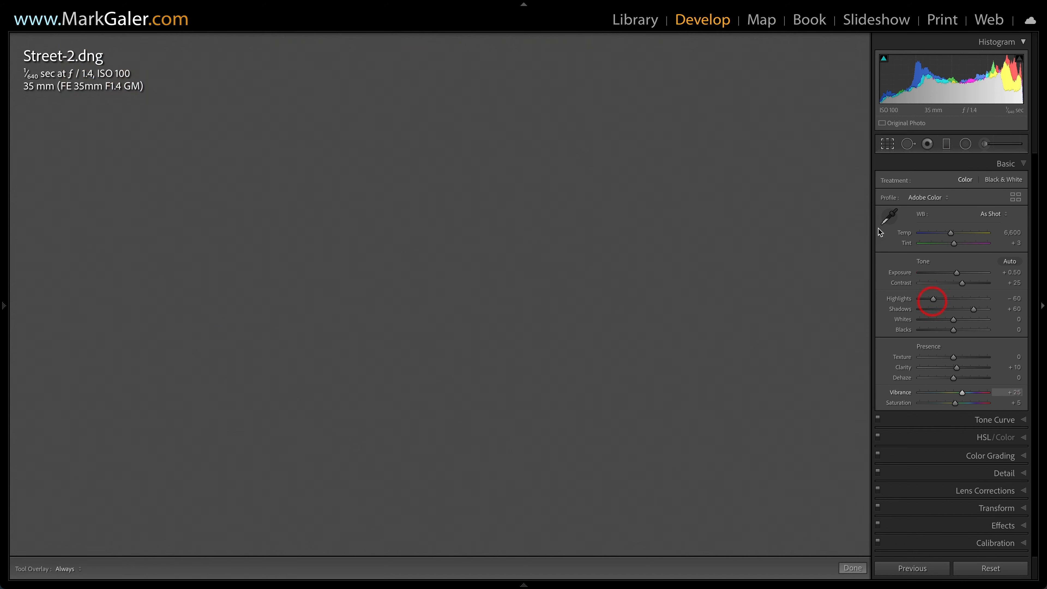
{"action": "left_click_drag", "start_coordinate": [840, 293], "coordinate": [841, 302]}
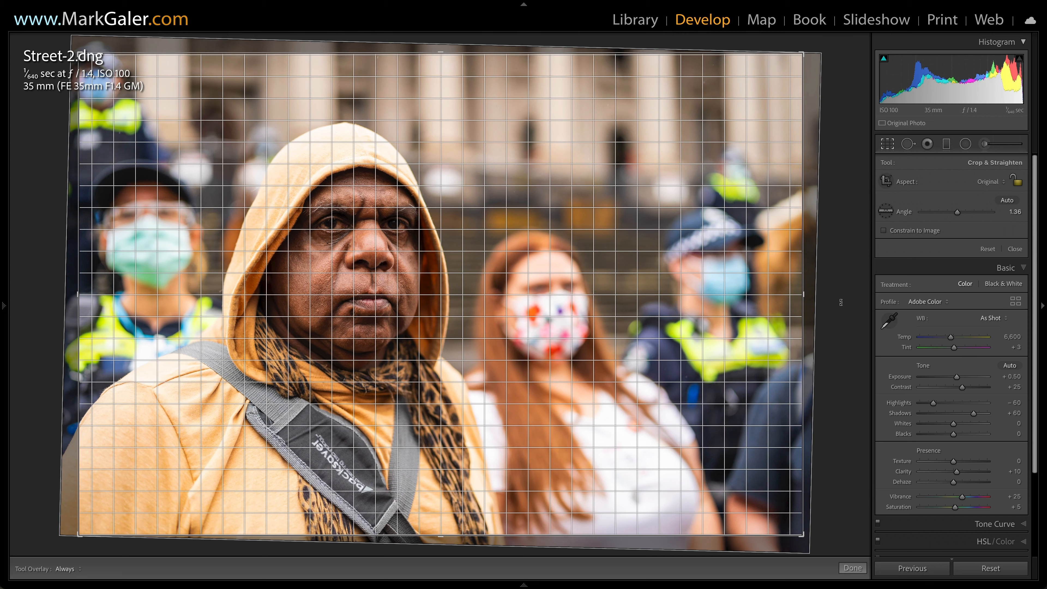
{"action": "left_click_drag", "start_coordinate": [841, 302], "coordinate": [841, 302]}
{"action": "left_click_drag", "start_coordinate": [761, 298], "coordinate": [769, 300]}
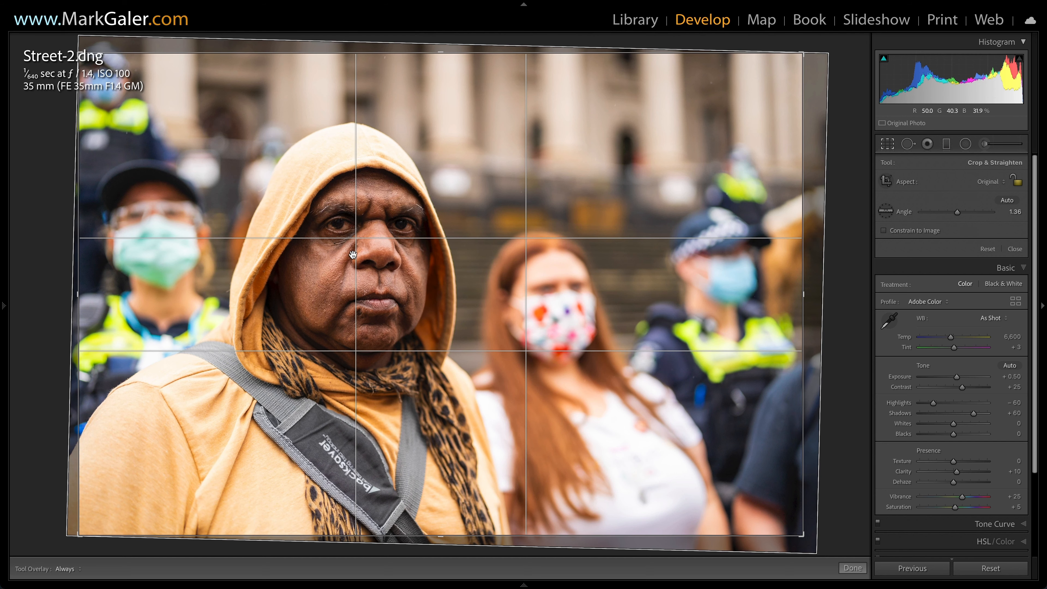
Cycle through the crop guide overlays, such as the golden spiral and rule of thirds, to judge the composition
{"action": "key", "text": "o"}
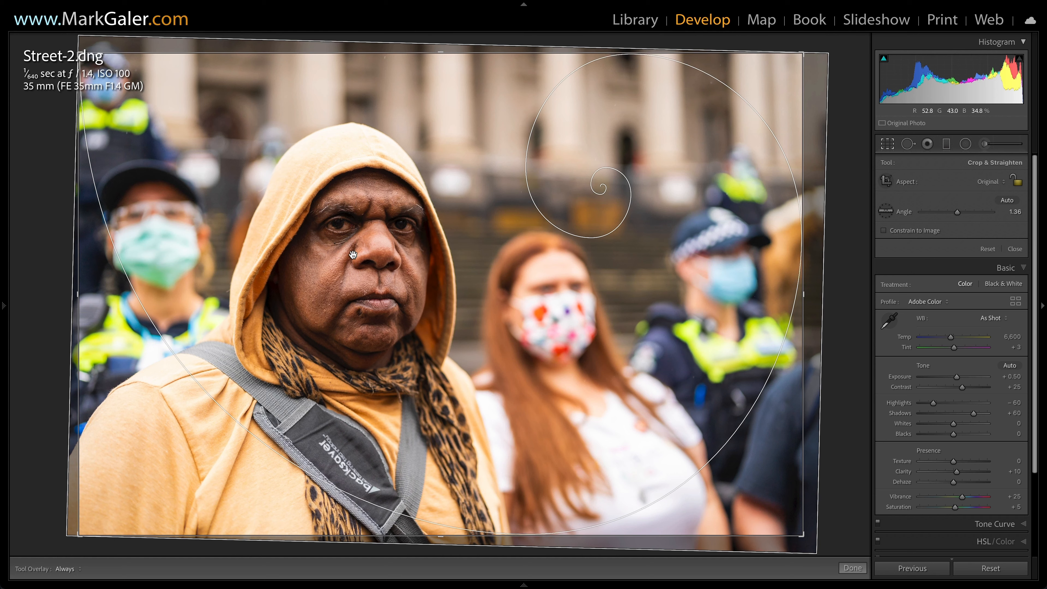
{"action": "key", "text": "o"}
{"action": "key", "text": "o"}
{"action": "key", "text": "o"}
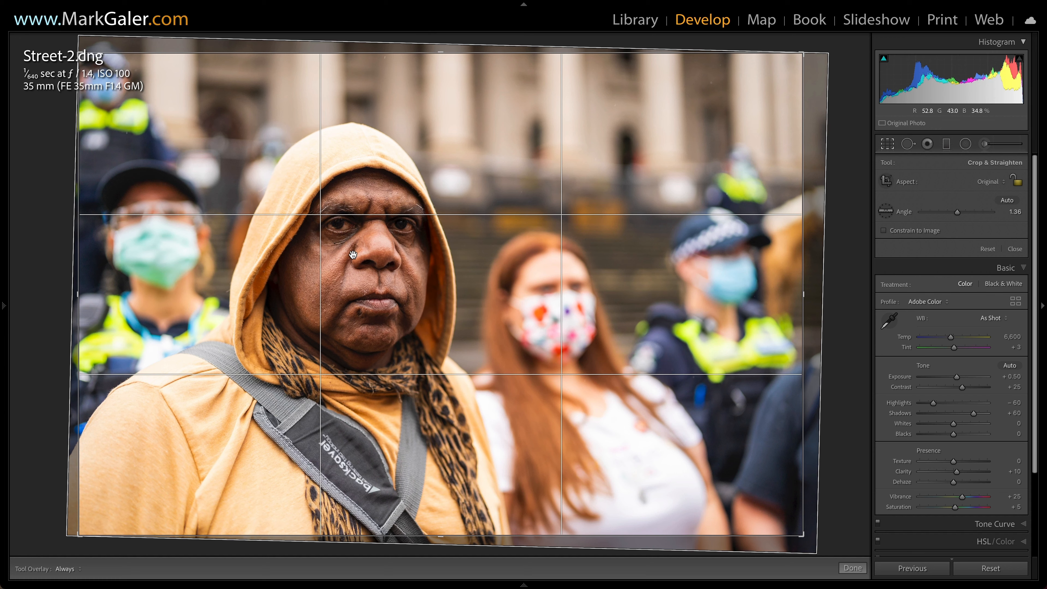
{"action": "key", "text": "o"}
{"action": "key", "text": "o"}
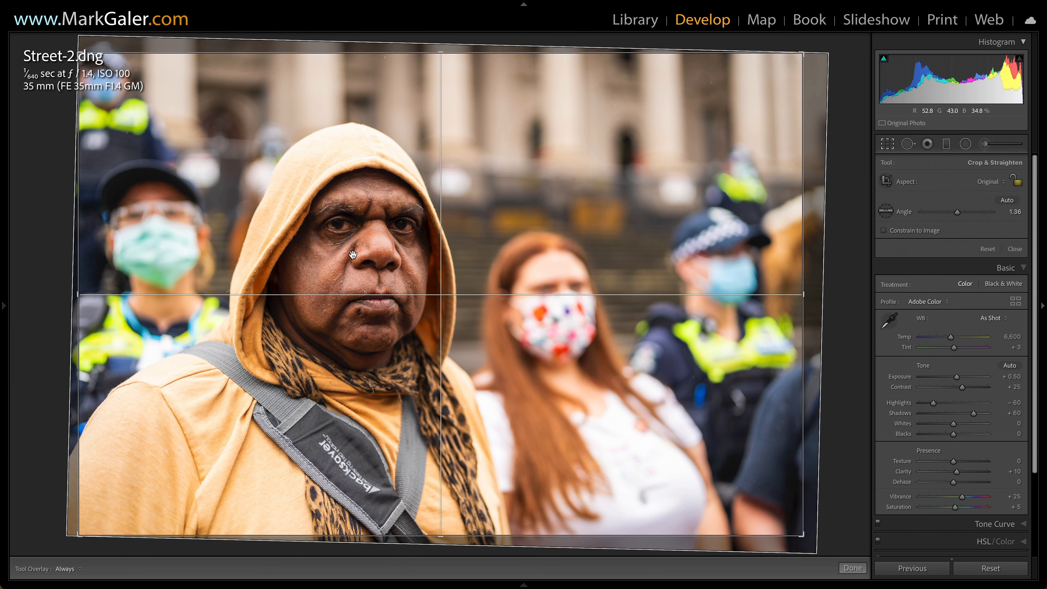
{"action": "key", "text": "o"}
{"action": "key", "text": "o"}
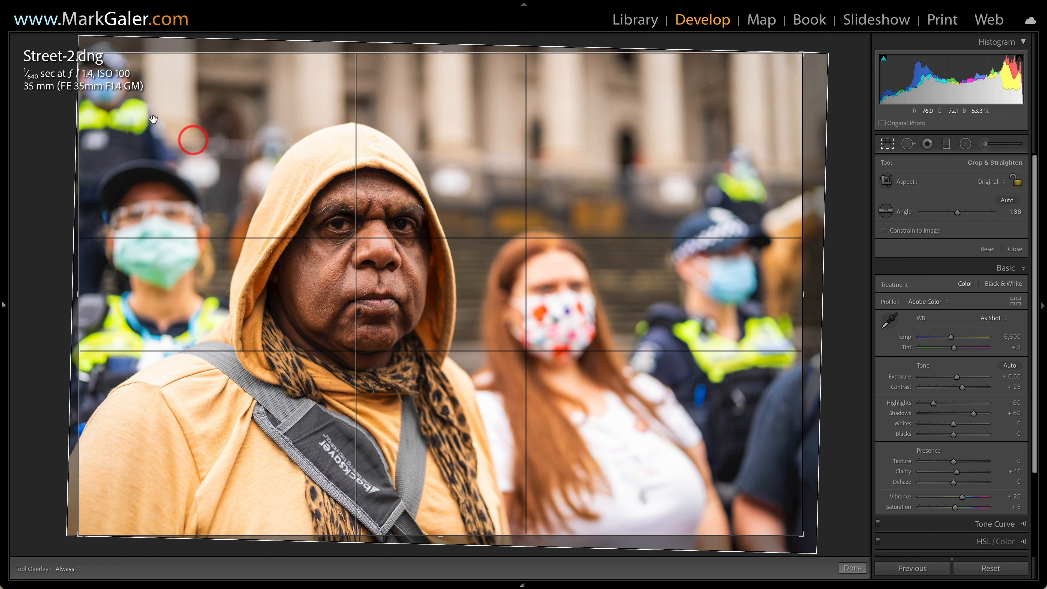
Tighten the crop frame slightly at a custom aspect and switch its guide overlay to the rule of thirds
{"action": "mouse_move", "coordinate": [81, 55]}
{"action": "left_mouse_down"}
{"action": "mouse_move", "coordinate": [87, 61]}
{"action": "mouse_move", "coordinate": [81, 55]}
{"action": "left_mouse_up"}
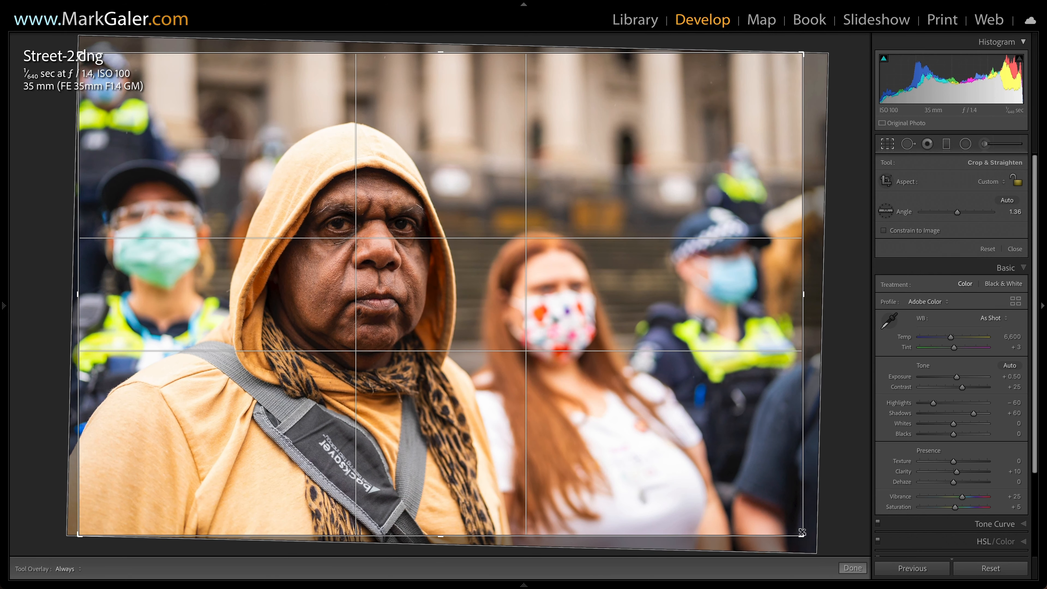
{"action": "left_click_drag", "start_coordinate": [803, 535], "coordinate": [781, 521]}
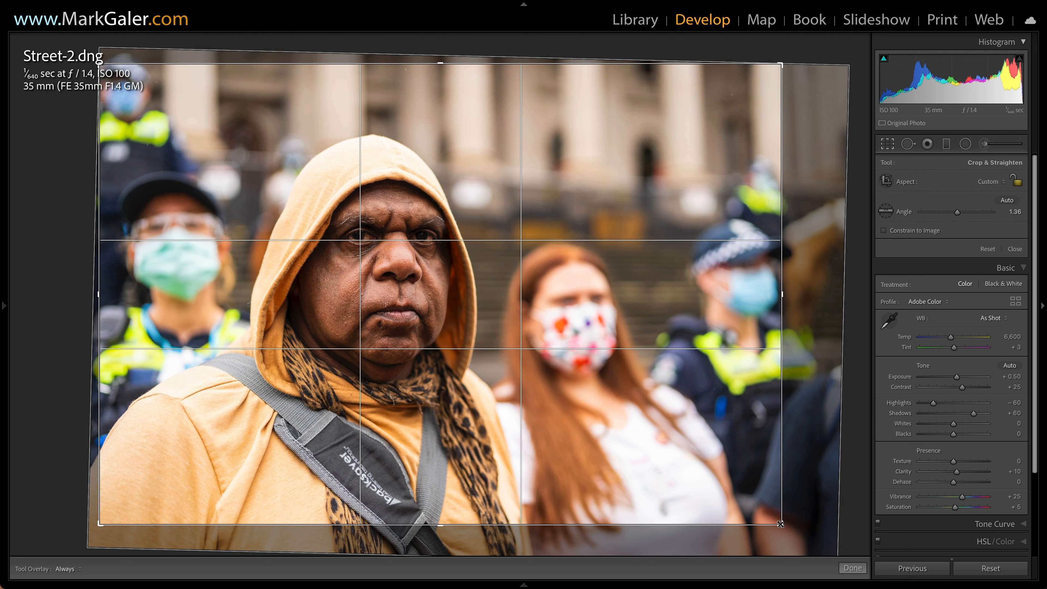
{"action": "key", "text": "o"}
{"action": "key", "text": "o"}
{"action": "key", "text": "o"}
{"action": "key", "text": "o"}
{"action": "key", "text": "o"}
{"action": "key", "text": "o"}
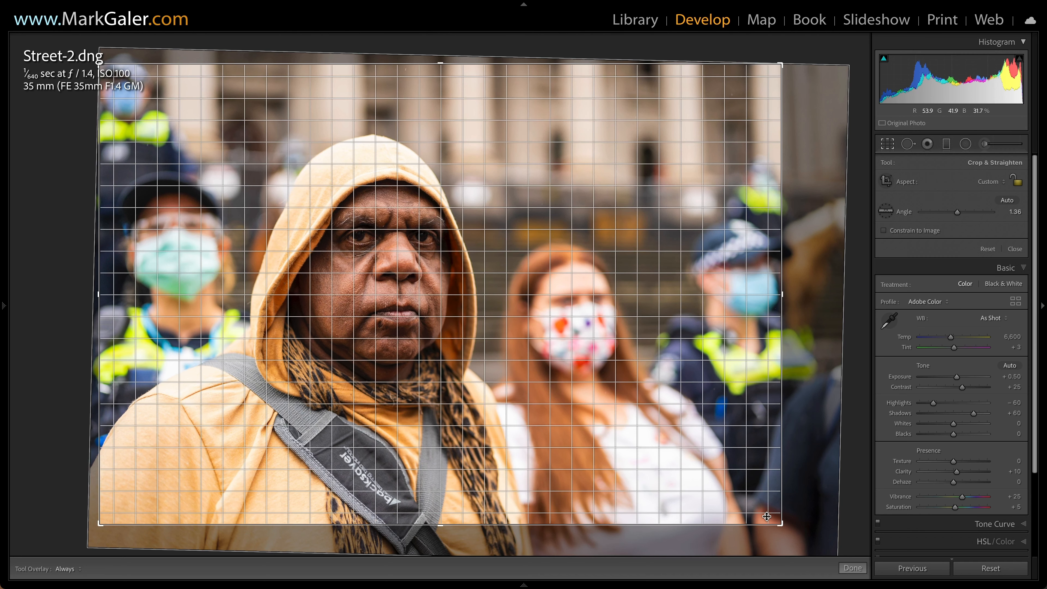
{"action": "key", "text": "o"}
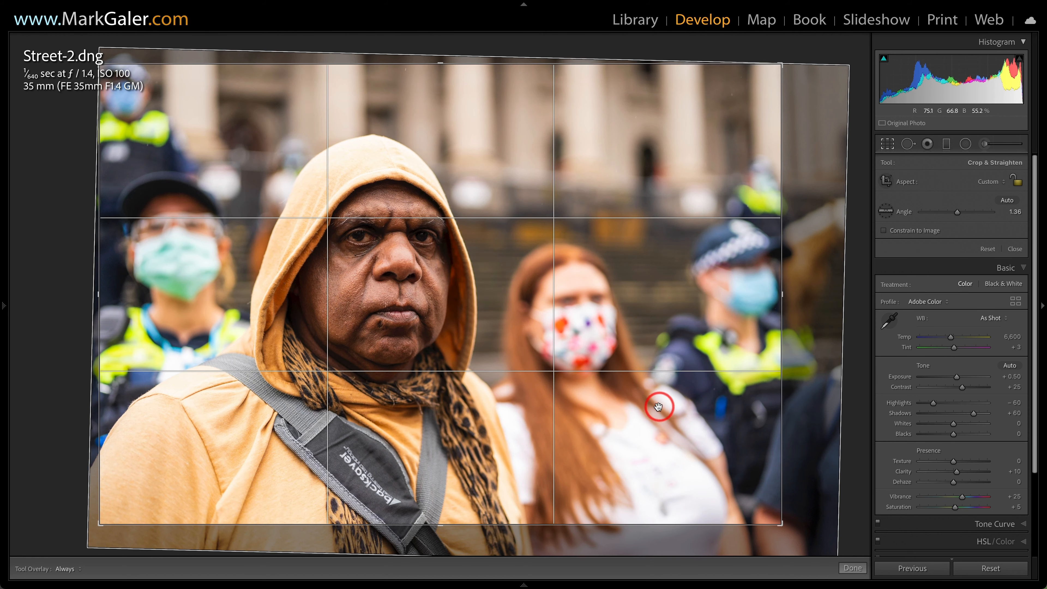
Reposition the photo inside the crop so the hooded man's face sits on a thirds line, and apply the crop
{"action": "left_click_drag", "start_coordinate": [660, 403], "coordinate": [645, 388]}
{"action": "left_click_drag", "start_coordinate": [638, 389], "coordinate": [627, 388]}
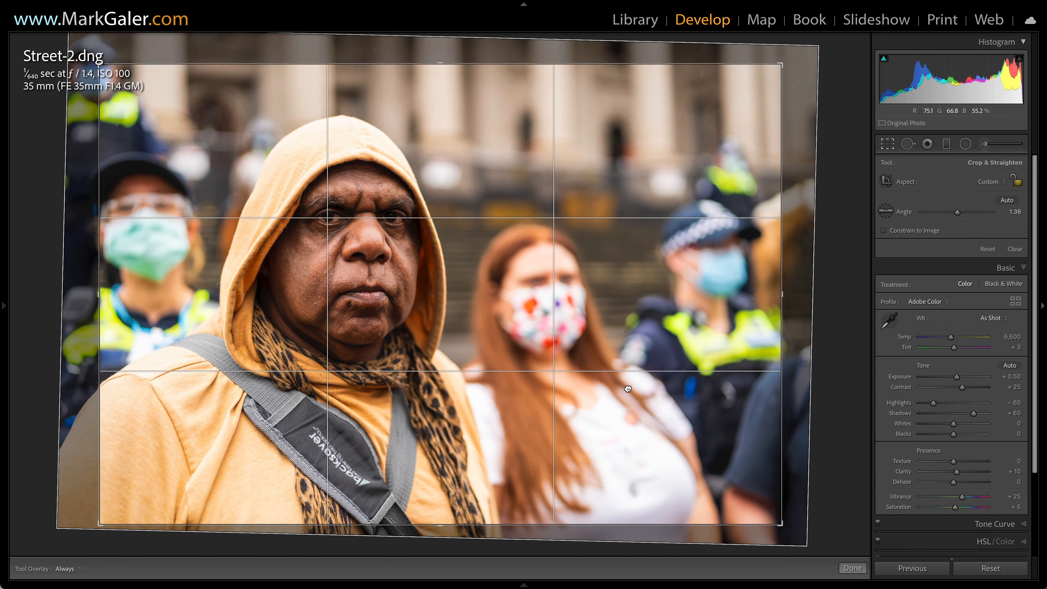
{"action": "left_click", "coordinate": [889, 144]}
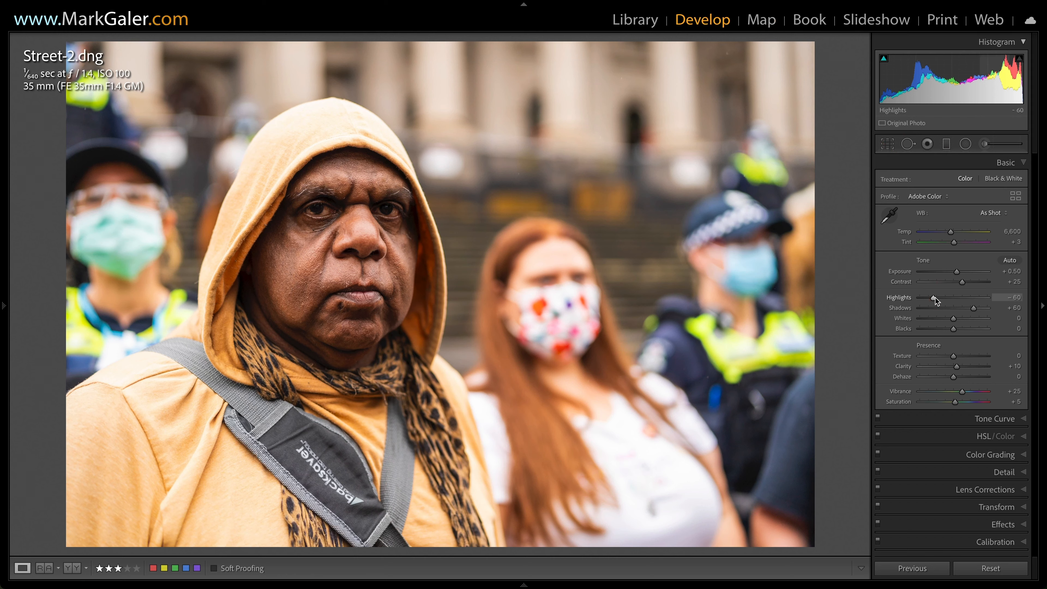
Set the photo's Highlights to −100
{"action": "left_click_drag", "start_coordinate": [933, 299], "coordinate": [920, 300]}
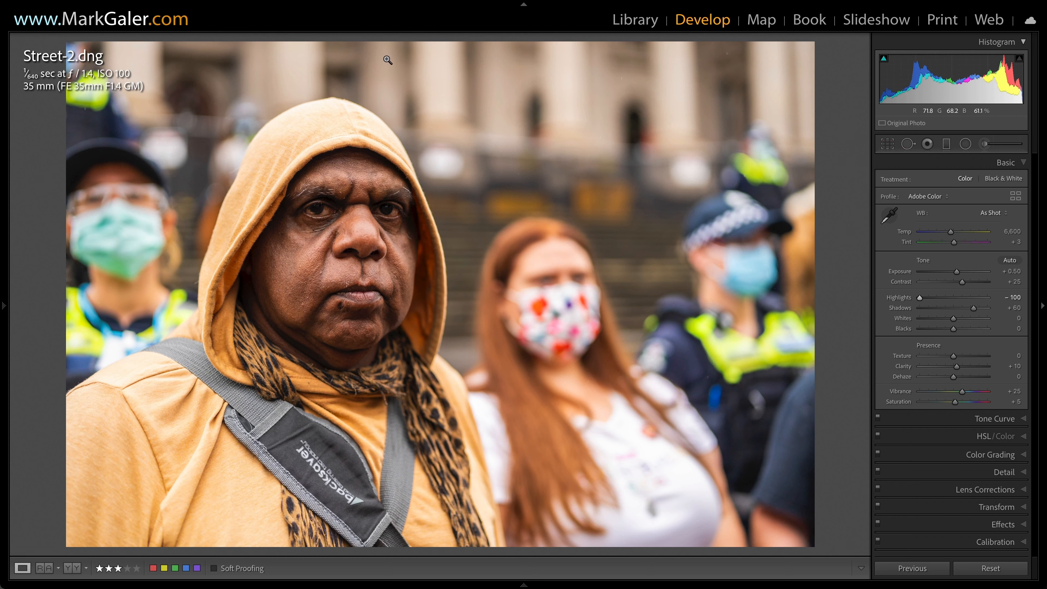
Darken the building background and the bottom of the photo with two graduated filters at −0.99 exposure
{"action": "left_click", "coordinate": [946, 144]}
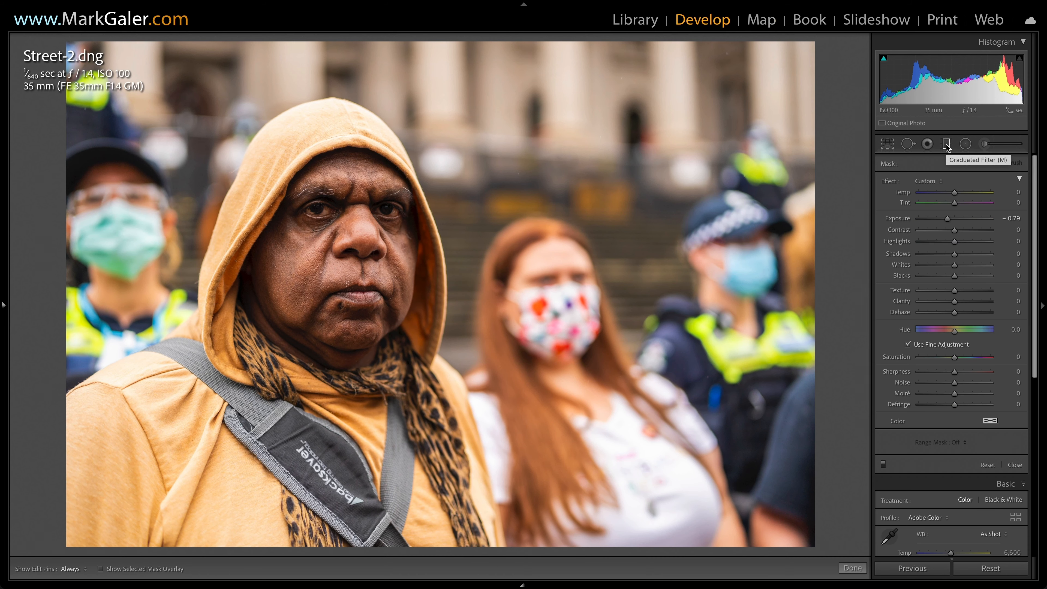
{"action": "double_click", "coordinate": [891, 183]}
{"action": "left_click_drag", "start_coordinate": [954, 218], "coordinate": [944, 220]}
{"action": "left_click_drag", "start_coordinate": [443, 62], "coordinate": [444, 189]}
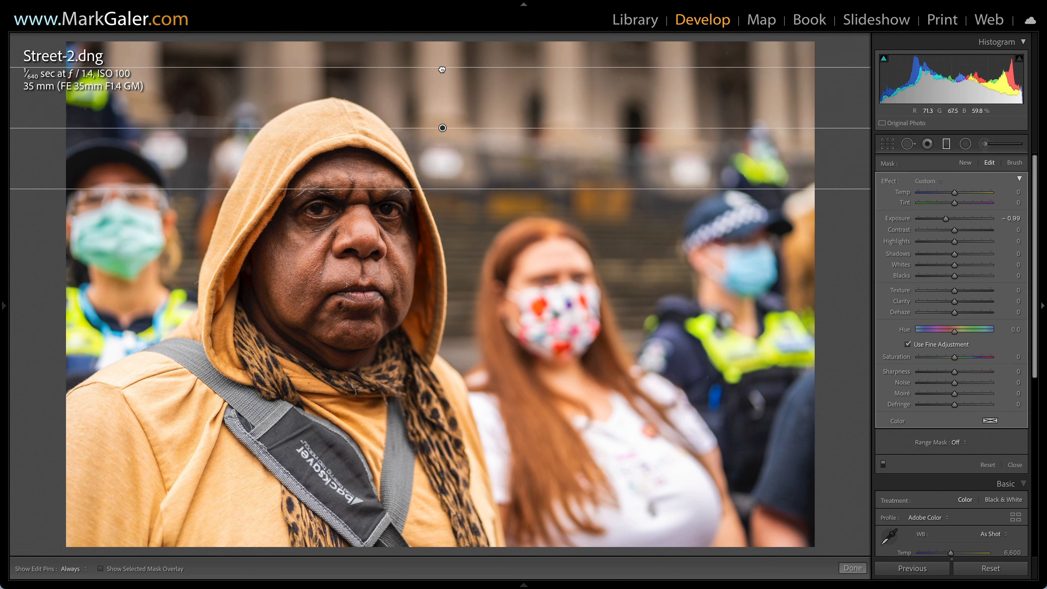
{"action": "left_click_drag", "start_coordinate": [442, 69], "coordinate": [442, 85]}
{"action": "left_click_drag", "start_coordinate": [443, 137], "coordinate": [442, 146]}
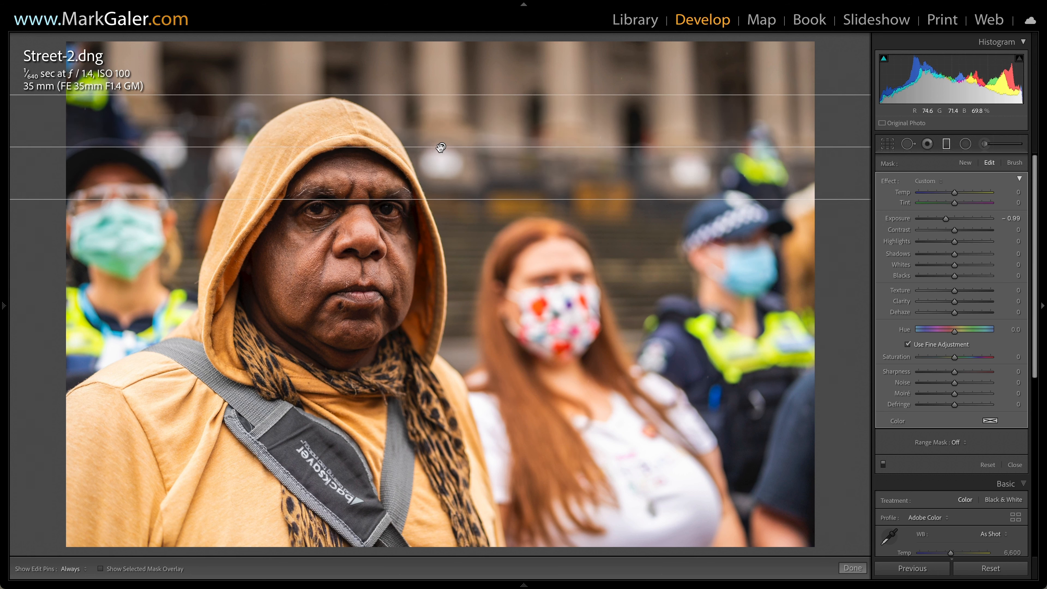
{"action": "left_click_drag", "start_coordinate": [440, 148], "coordinate": [442, 149]}
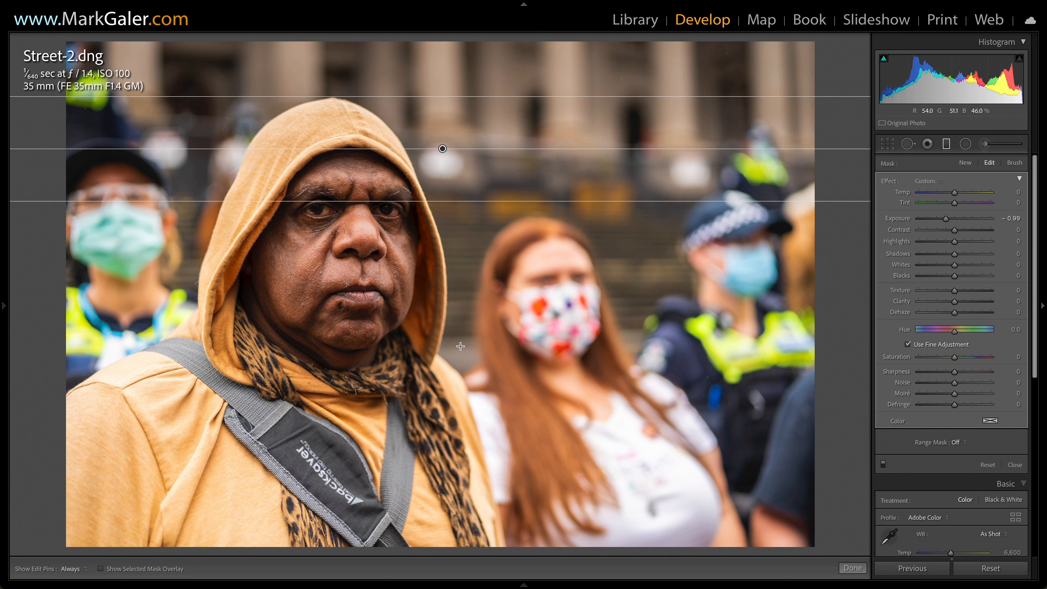
{"action": "left_click_drag", "start_coordinate": [291, 507], "coordinate": [431, 357]}
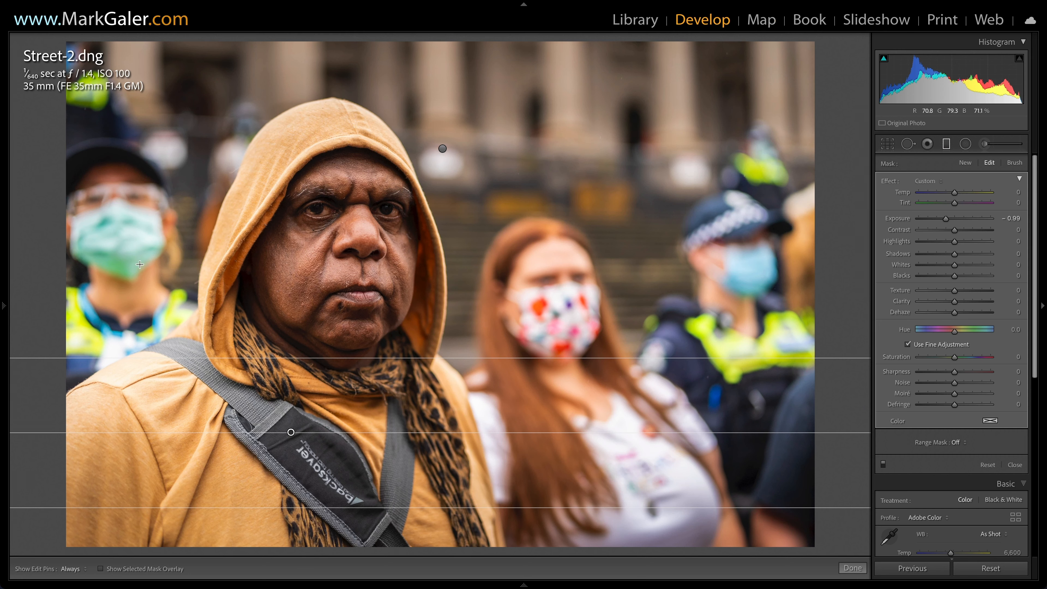
Add an inverted radial filter with −0.50 exposure over the officer in the green mask behind the hooded man
{"action": "left_click", "coordinate": [966, 144]}
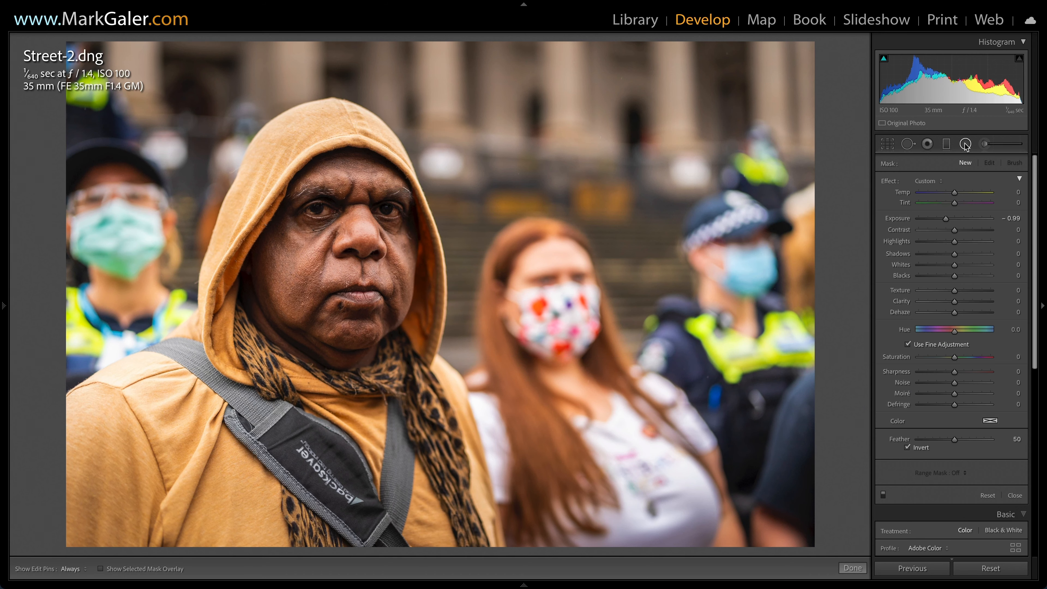
{"action": "left_click", "coordinate": [947, 219]}
{"action": "left_click_drag", "start_coordinate": [126, 227], "coordinate": [228, 407]}
{"action": "left_click_drag", "start_coordinate": [128, 226], "coordinate": [128, 250]}
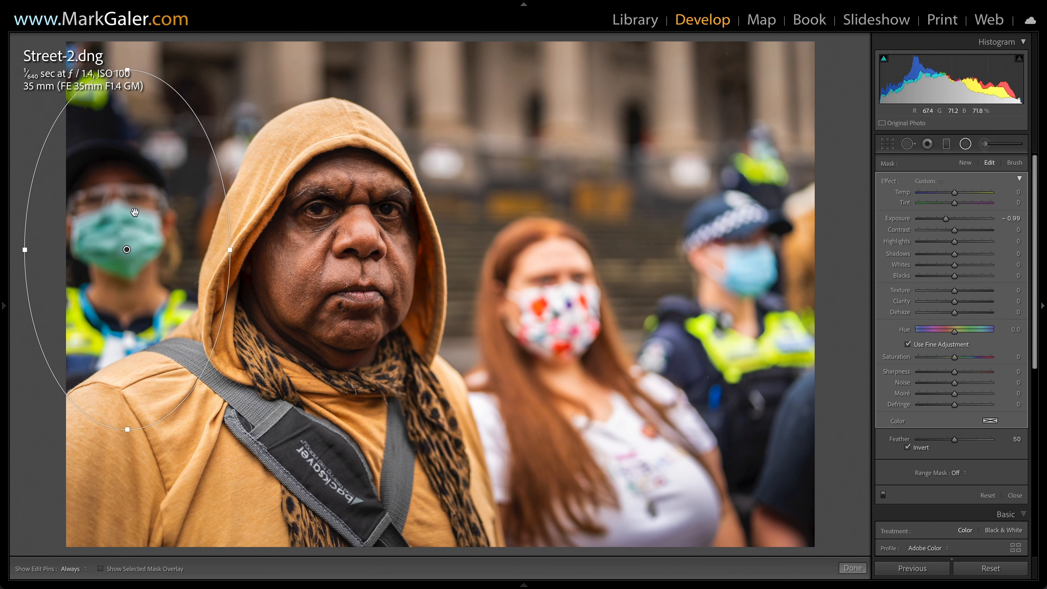
{"action": "left_click_drag", "start_coordinate": [946, 221], "coordinate": [947, 220]}
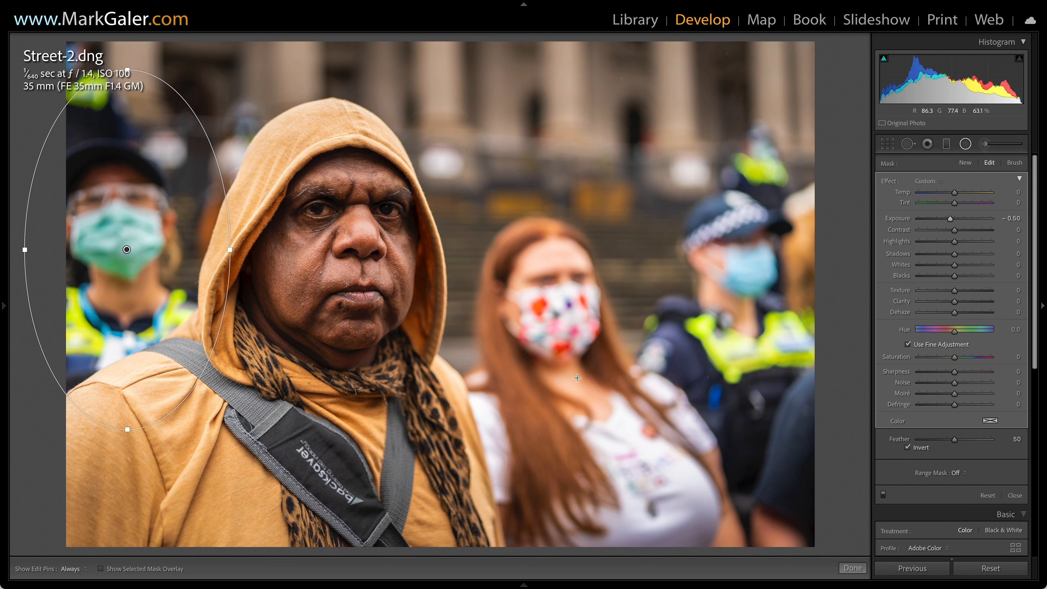
Add a radial filter over the woman in the floral mask with −0.55 exposure and reduced highlights
{"action": "left_click_drag", "start_coordinate": [567, 344], "coordinate": [699, 501]}
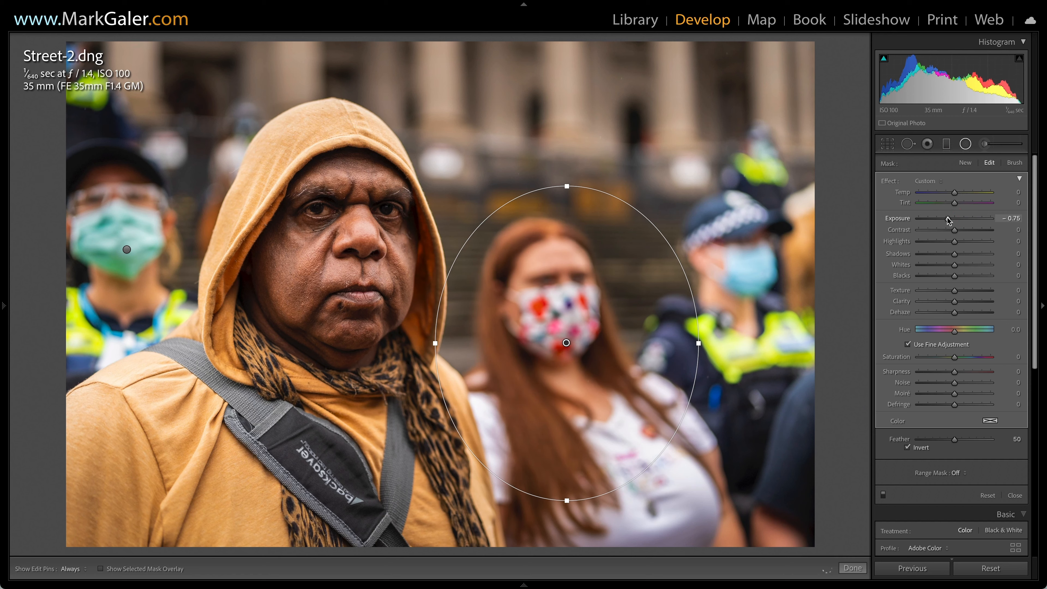
{"action": "left_click_drag", "start_coordinate": [948, 220], "coordinate": [950, 219]}
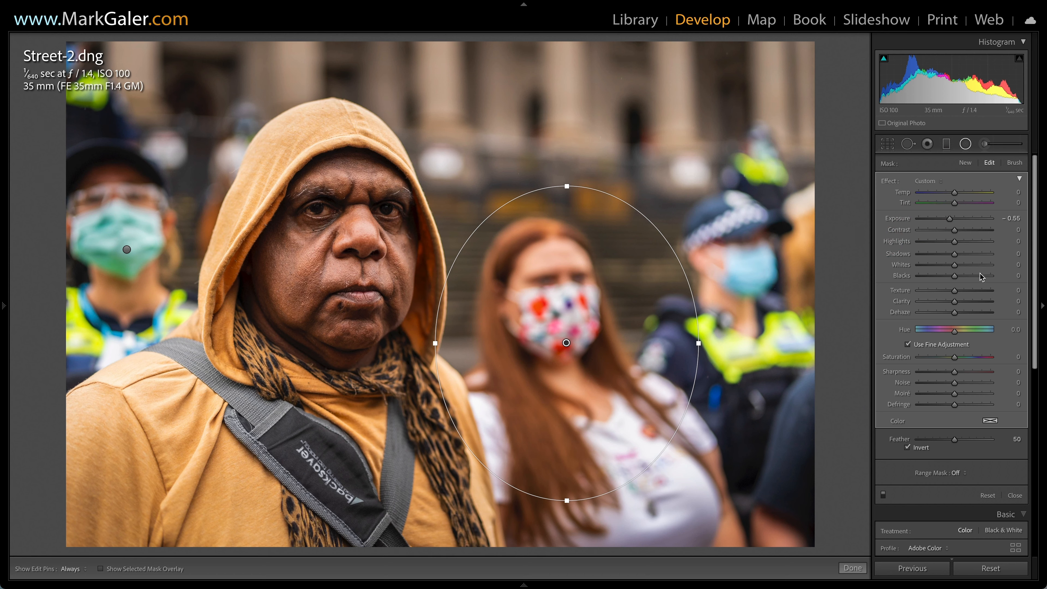
{"action": "left_click_drag", "start_coordinate": [955, 243], "coordinate": [931, 242]}
Brighten the hooded man's face with a new radial filter at 0.34 exposure, centred over his nose
{"action": "left_click", "coordinate": [966, 163]}
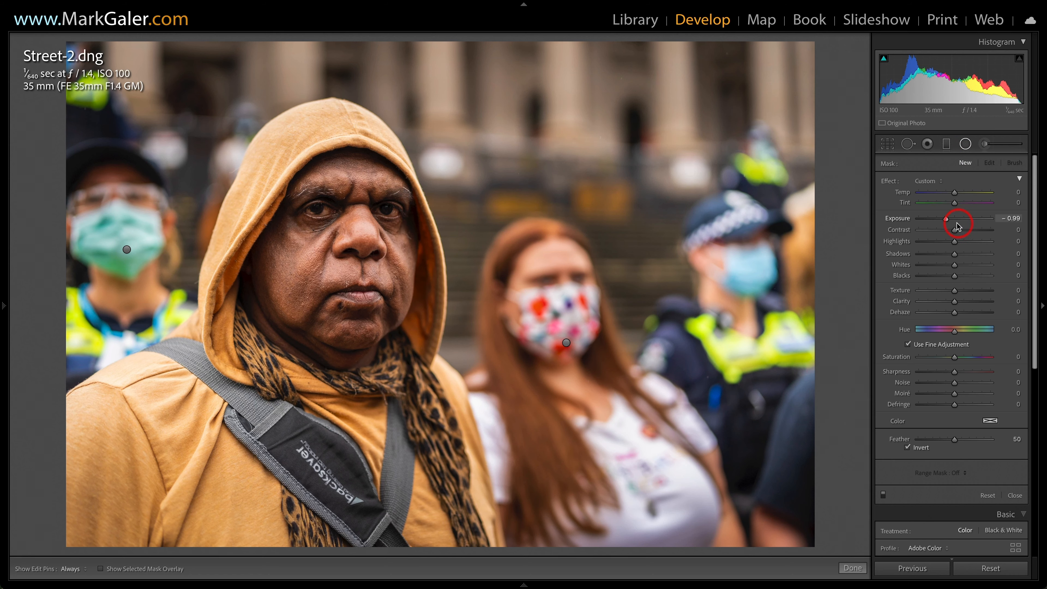
{"action": "left_click_drag", "start_coordinate": [946, 219], "coordinate": [956, 220]}
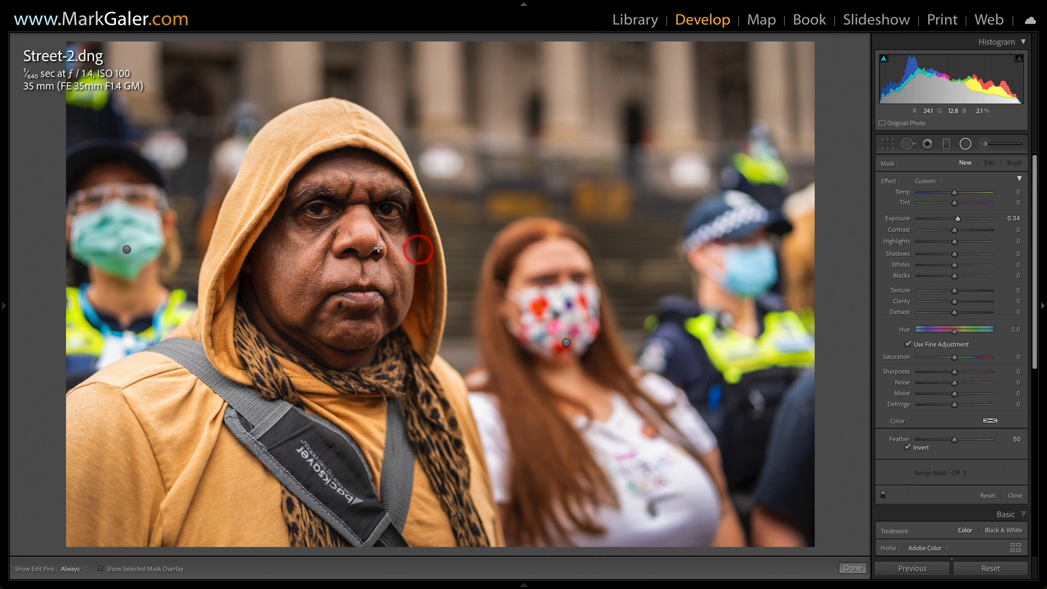
{"action": "left_click_drag", "start_coordinate": [351, 236], "coordinate": [442, 364]}
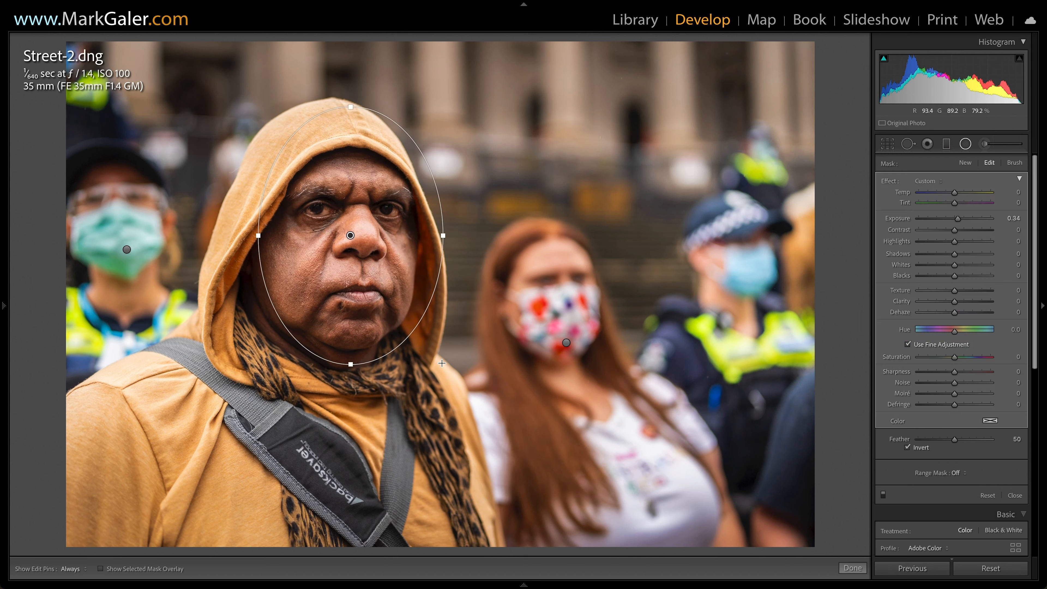
{"action": "left_click_drag", "start_coordinate": [351, 237], "coordinate": [343, 243]}
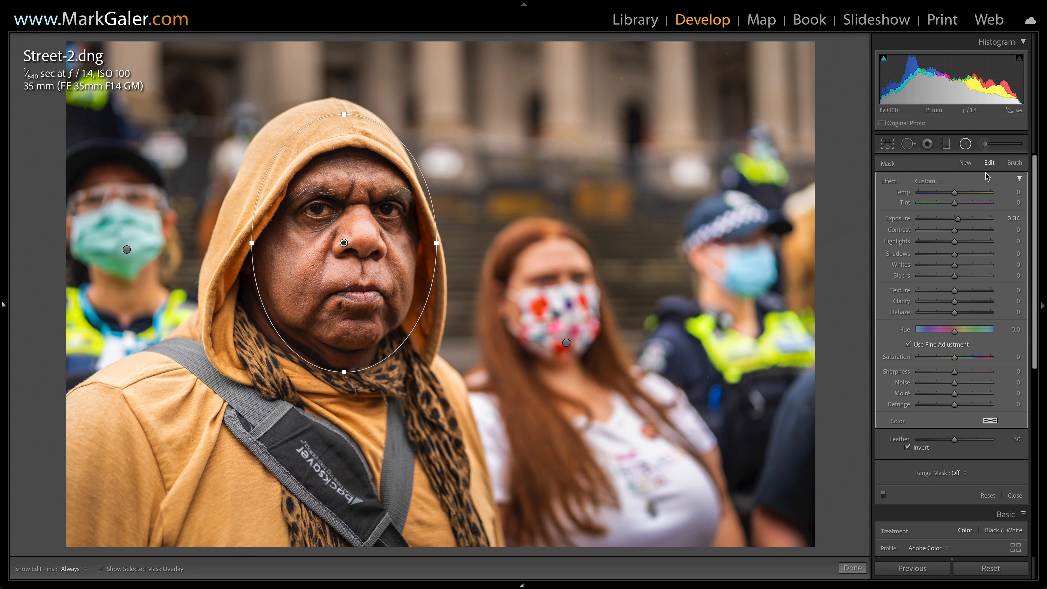
Erase the face filter from the man's nose using an Auto Mask eraser brush at size 9.0 and flow 100
{"action": "left_click", "coordinate": [1015, 163]}
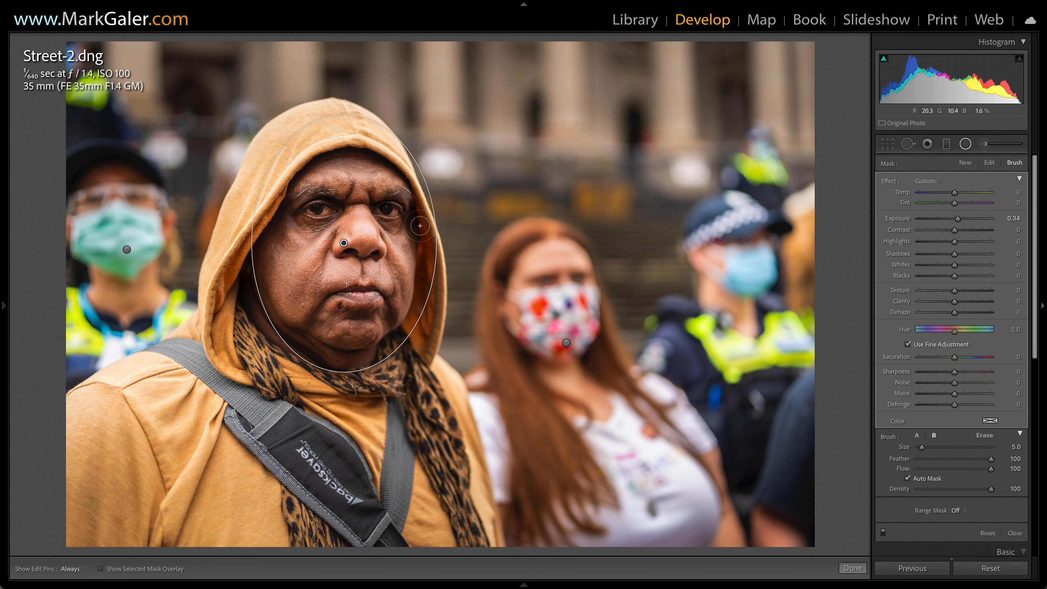
{"action": "mouse_move", "coordinate": [399, 226]}
{"action": "left_mouse_down", "text": "alt"}
{"action": "mouse_move", "coordinate": [383, 223]}
{"action": "mouse_move", "coordinate": [386, 235]}
{"action": "left_mouse_up", "text": "alt"}
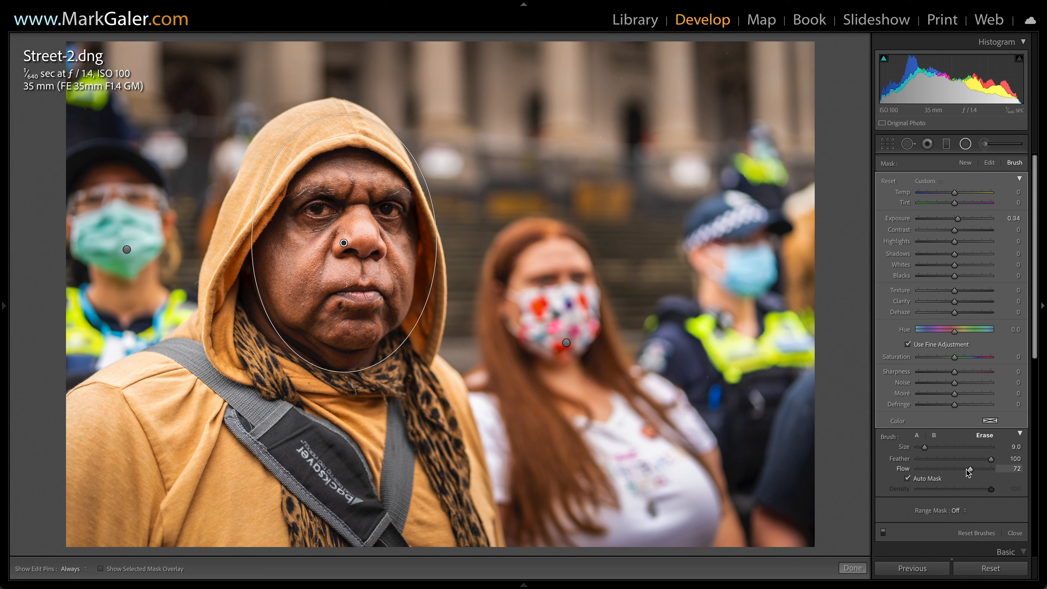
{"action": "left_click_drag", "start_coordinate": [970, 470], "coordinate": [992, 470]}
{"action": "key", "text": "h"}
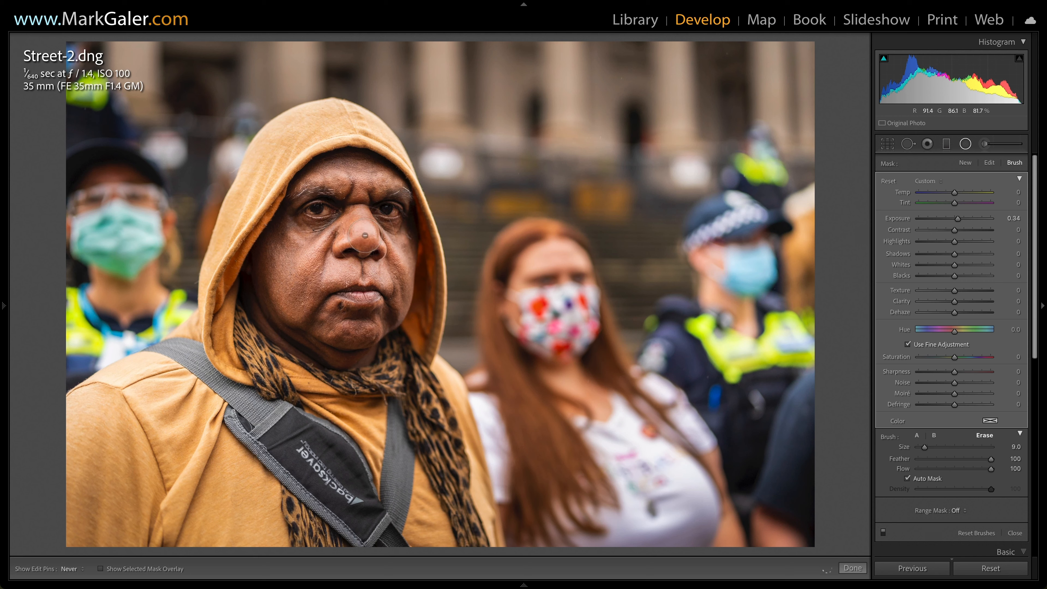
{"action": "left_click_drag", "start_coordinate": [363, 221], "coordinate": [359, 229]}
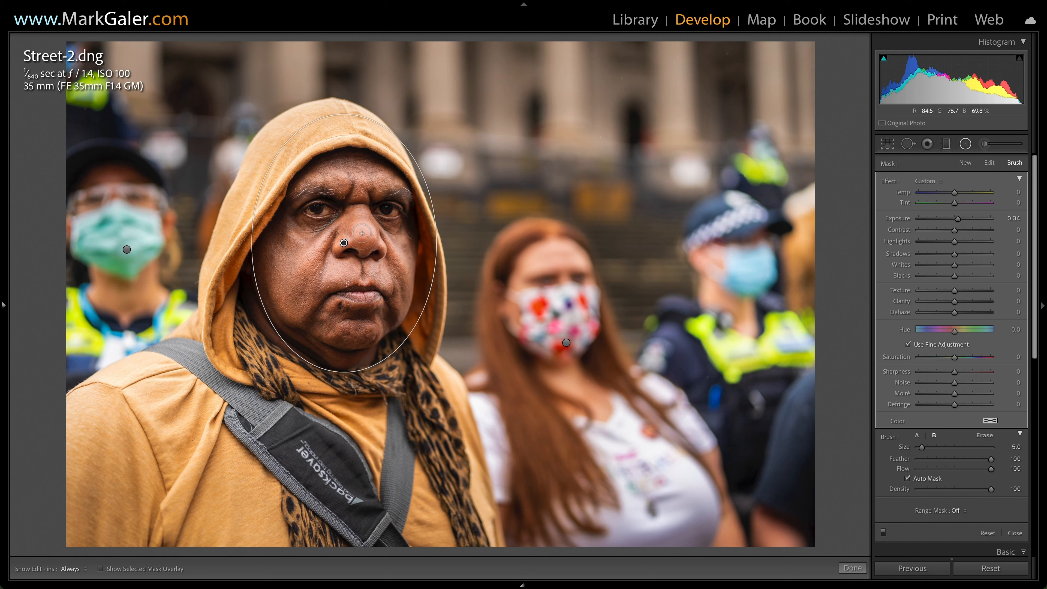
{"action": "left_click_drag", "start_coordinate": [362, 234], "coordinate": [362, 252]}
Show the selected mask overlay to check the erased area on the face filter, and hide it again
{"action": "mouse_move", "coordinate": [235, 490]}
{"action": "left_mouse_down"}
{"action": "mouse_move", "coordinate": [112, 554]}
{"action": "mouse_move", "coordinate": [106, 569]}
{"action": "left_mouse_up"}
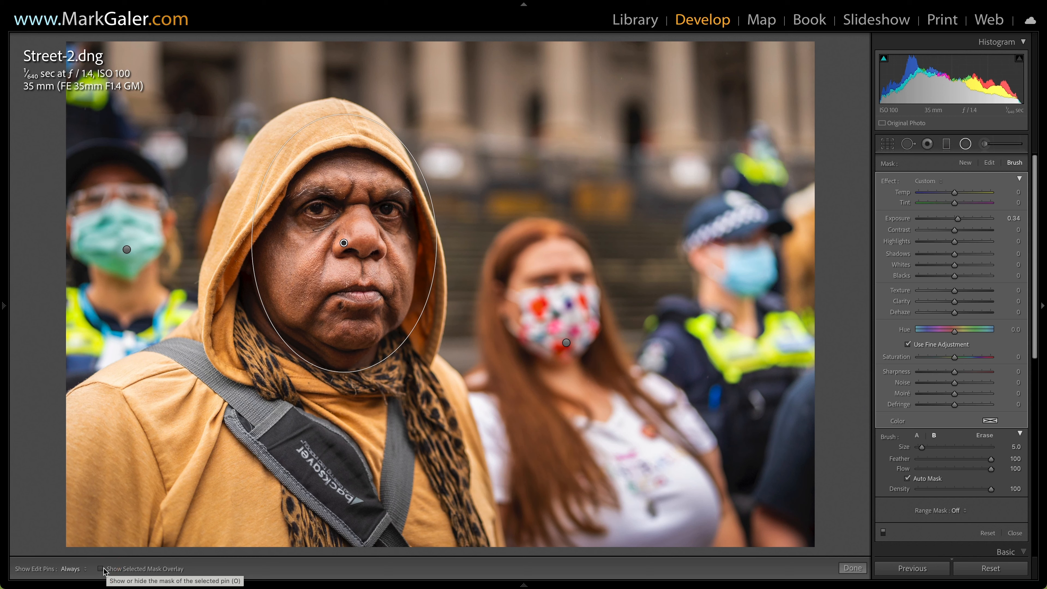
{"action": "left_click", "coordinate": [101, 569]}
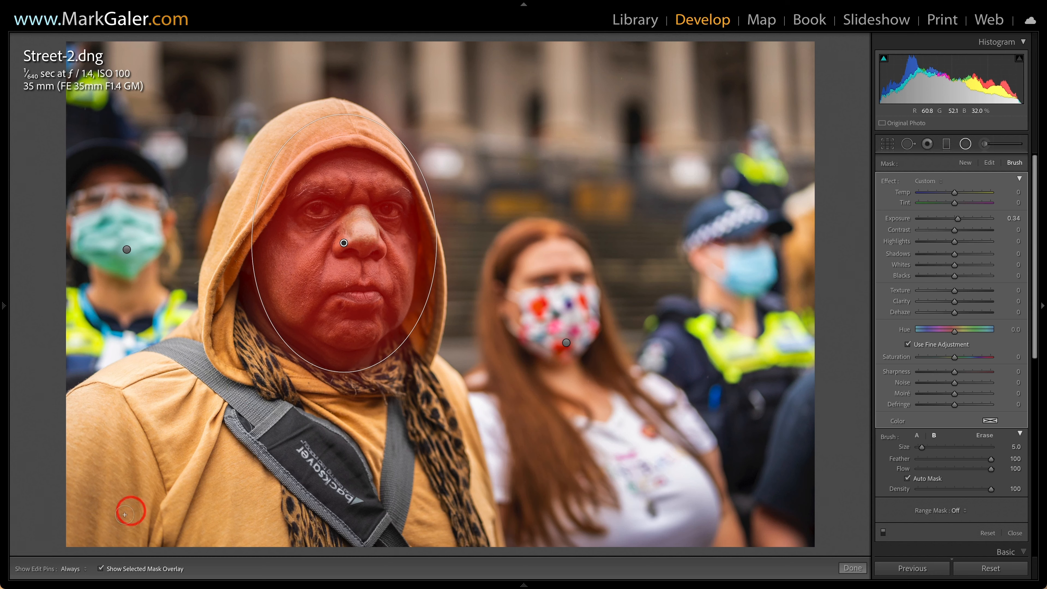
{"action": "left_click", "coordinate": [101, 569]}
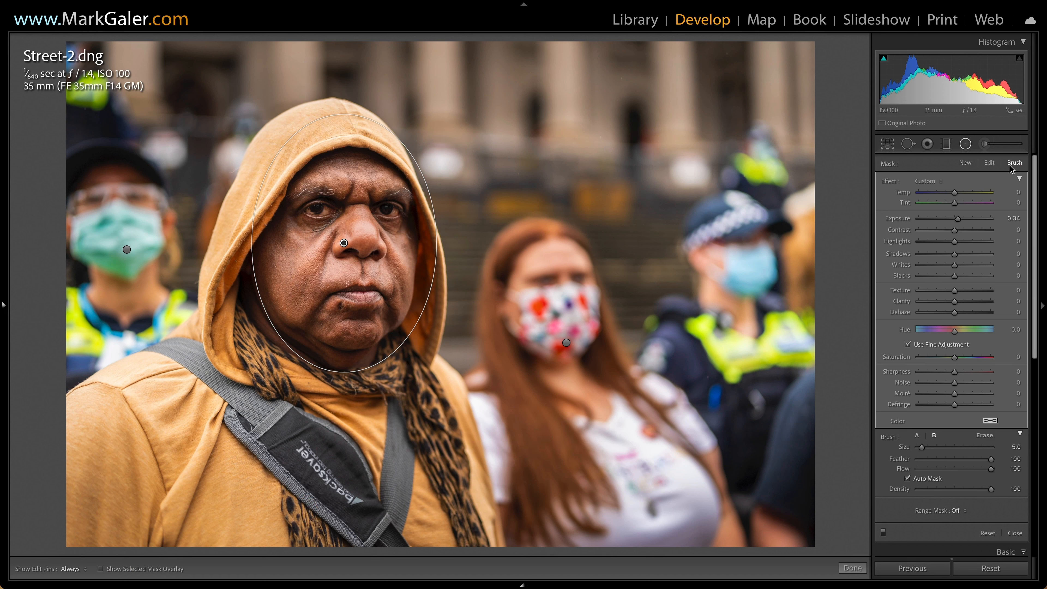
Paint a new adjustment brush at size 9.0 with Auto Mask off over the woman's white sleeve beside the hooded man
{"action": "left_click", "coordinate": [990, 149]}
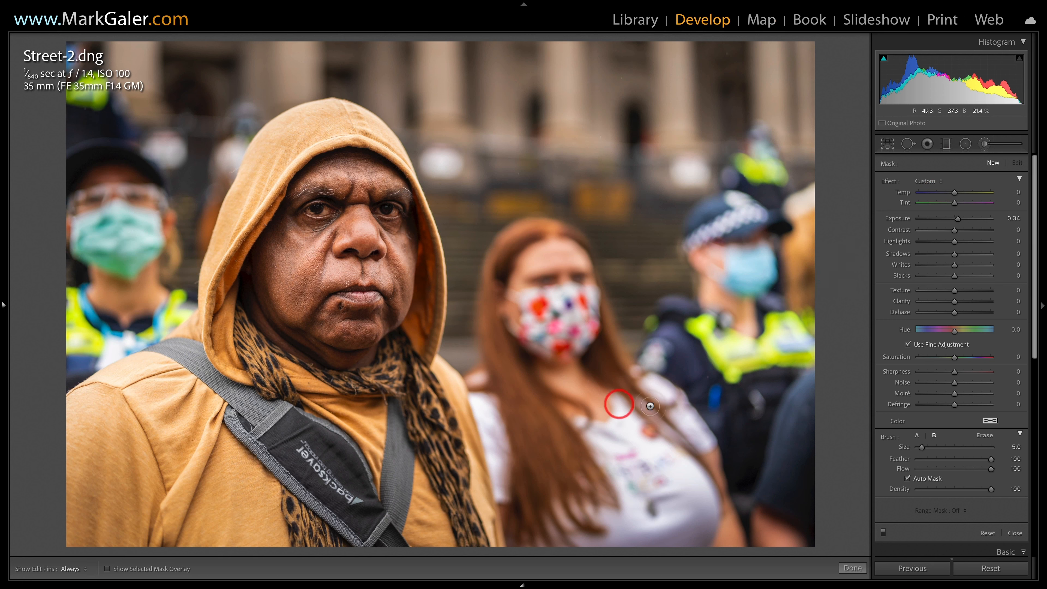
{"action": "left_click", "coordinate": [908, 479]}
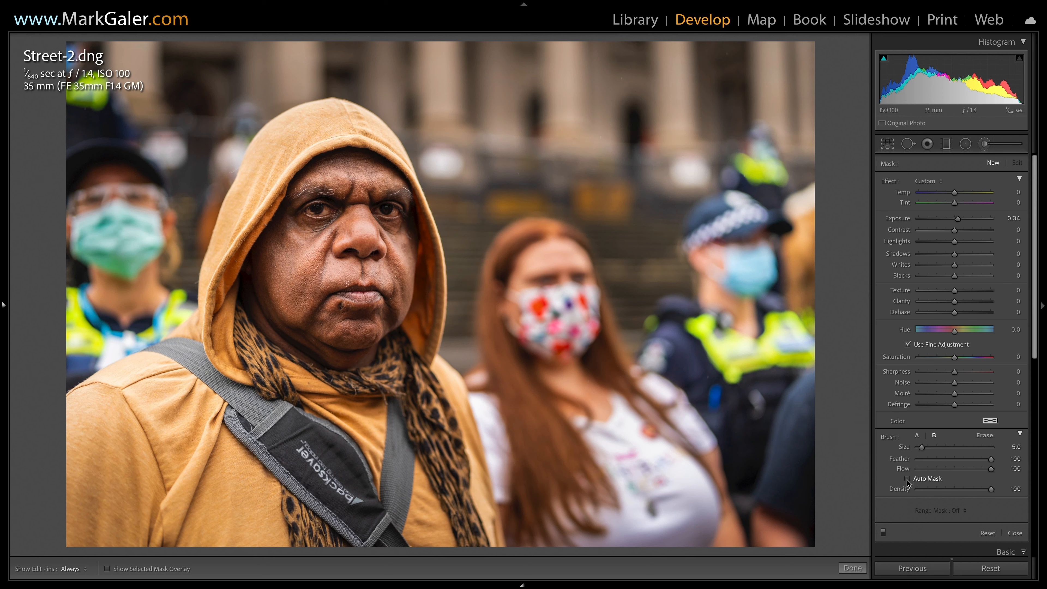
{"action": "left_click", "coordinate": [481, 433]}
{"action": "left_click", "coordinate": [487, 428]}
{"action": "left_click", "coordinate": [478, 420]}
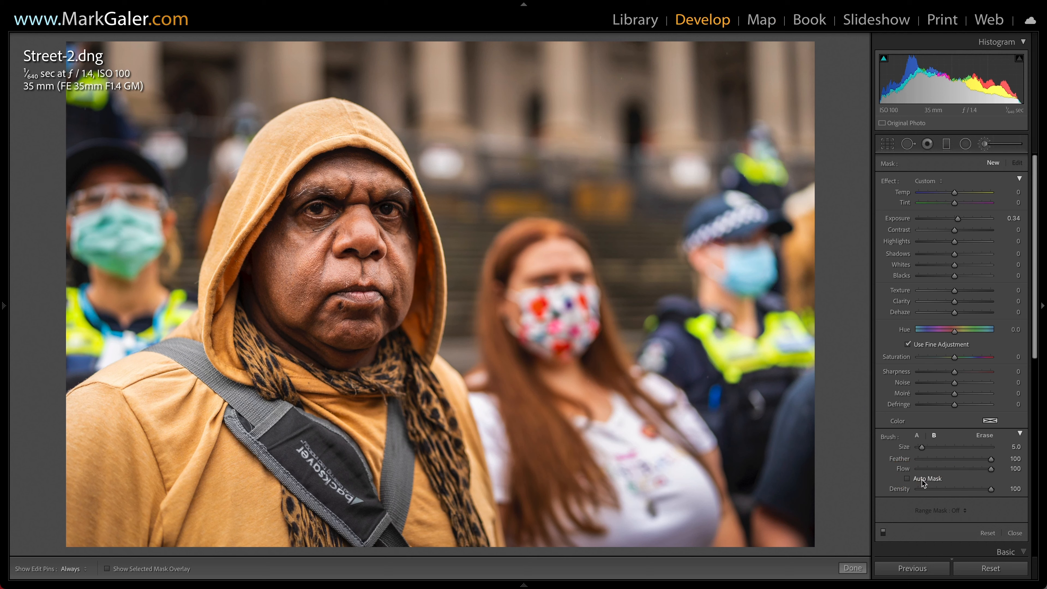
{"action": "left_click", "coordinate": [493, 407]}
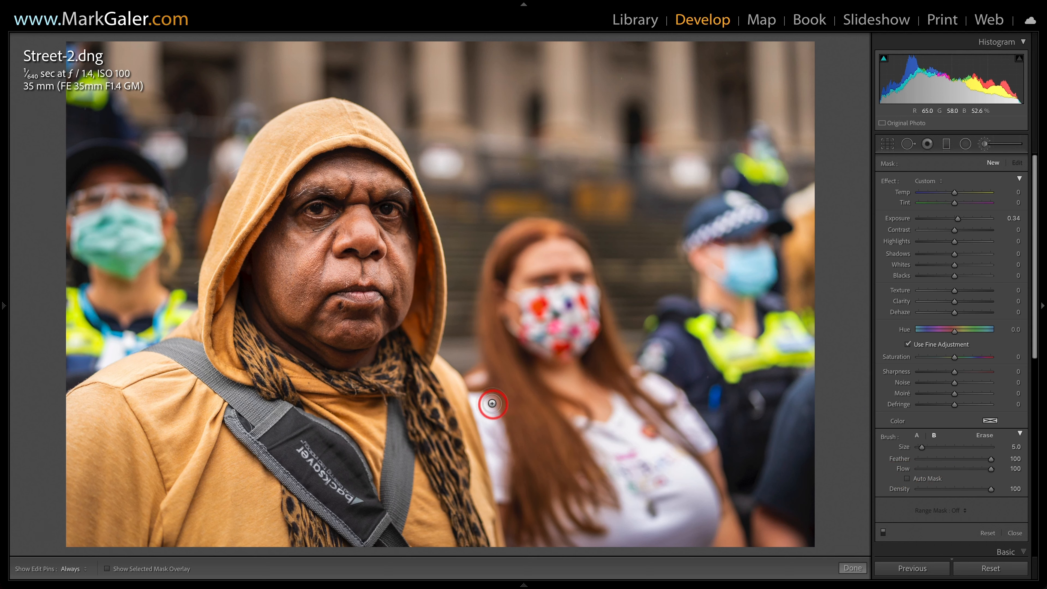
{"action": "left_click", "coordinate": [481, 416]}
{"action": "scroll", "coordinate": [517, 419], "scroll_direction": "up", "scroll_amount": 4}
{"action": "key", "text": "h"}
{"action": "left_click_drag", "start_coordinate": [491, 429], "coordinate": [501, 485]}
{"action": "key", "text": "h"}
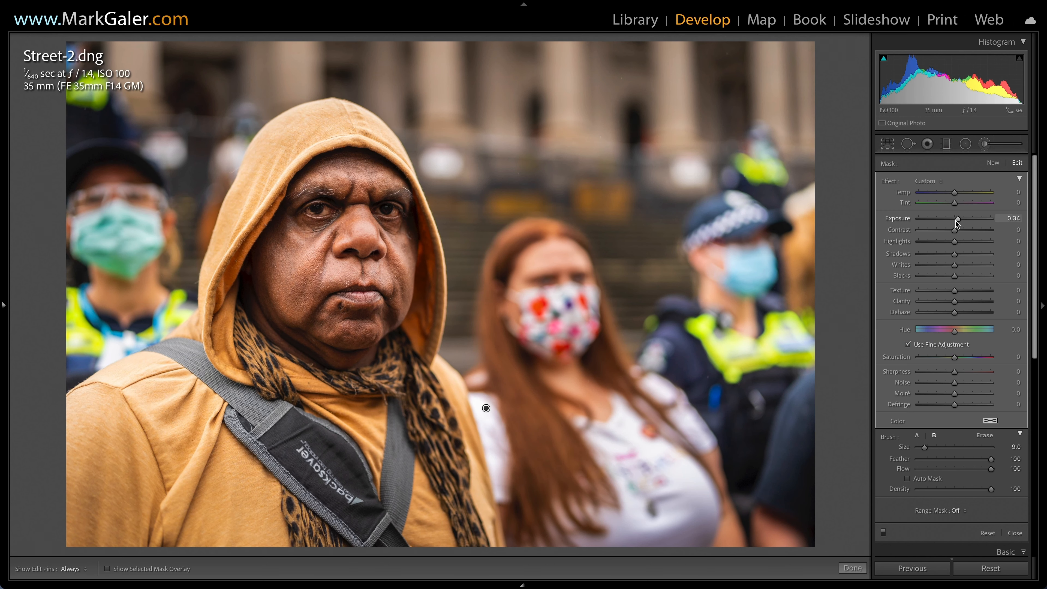
Tone down the painted white sleeve by setting the brush's Exposure to 0.00 and Whites to −47, and close the brush
{"action": "left_click_drag", "start_coordinate": [956, 223], "coordinate": [948, 220]}
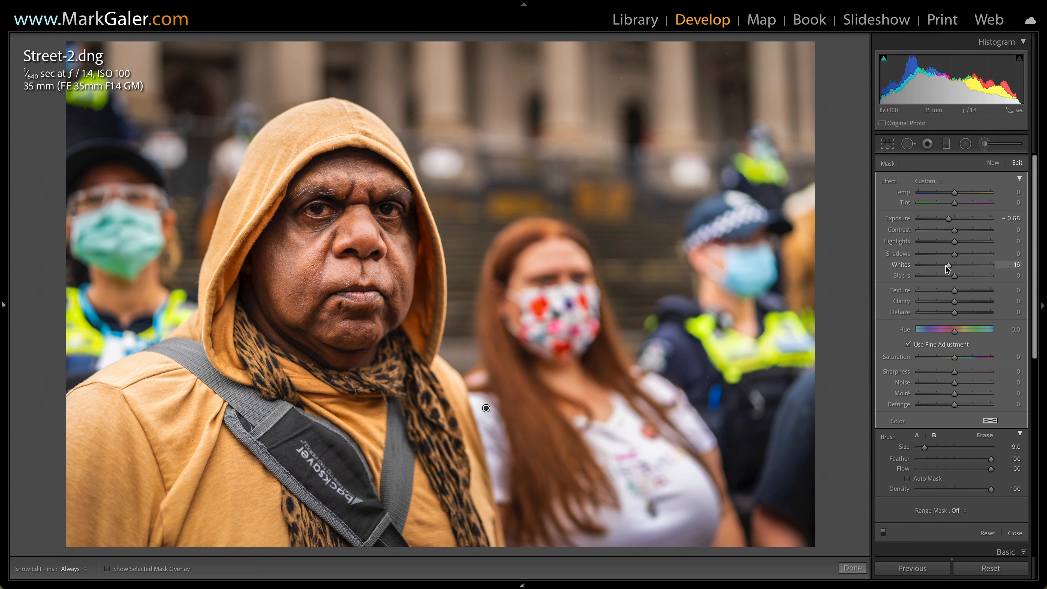
{"action": "left_click_drag", "start_coordinate": [945, 266], "coordinate": [941, 267]}
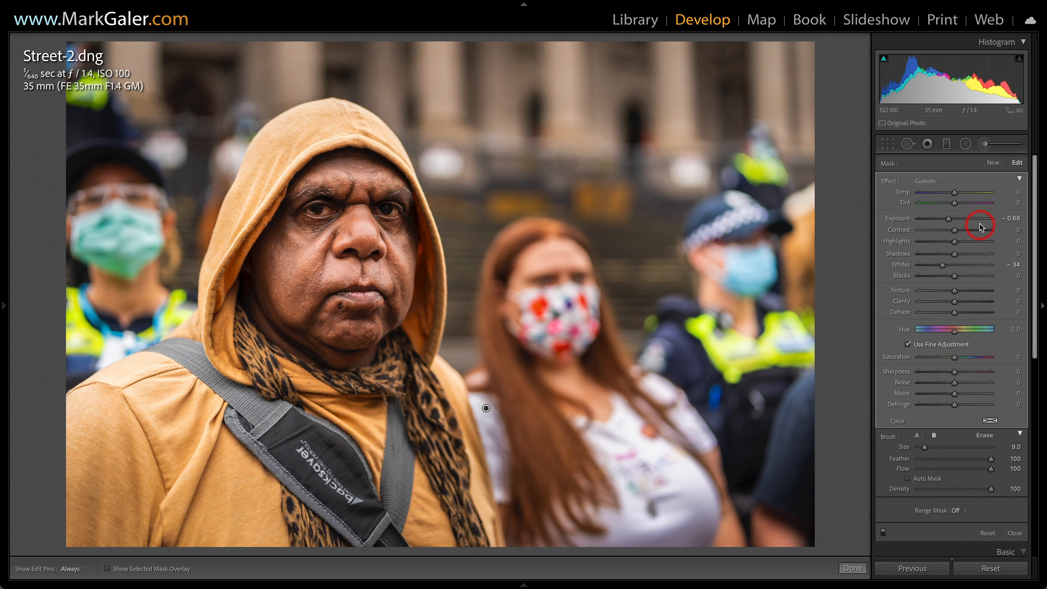
{"action": "double_click", "coordinate": [949, 220]}
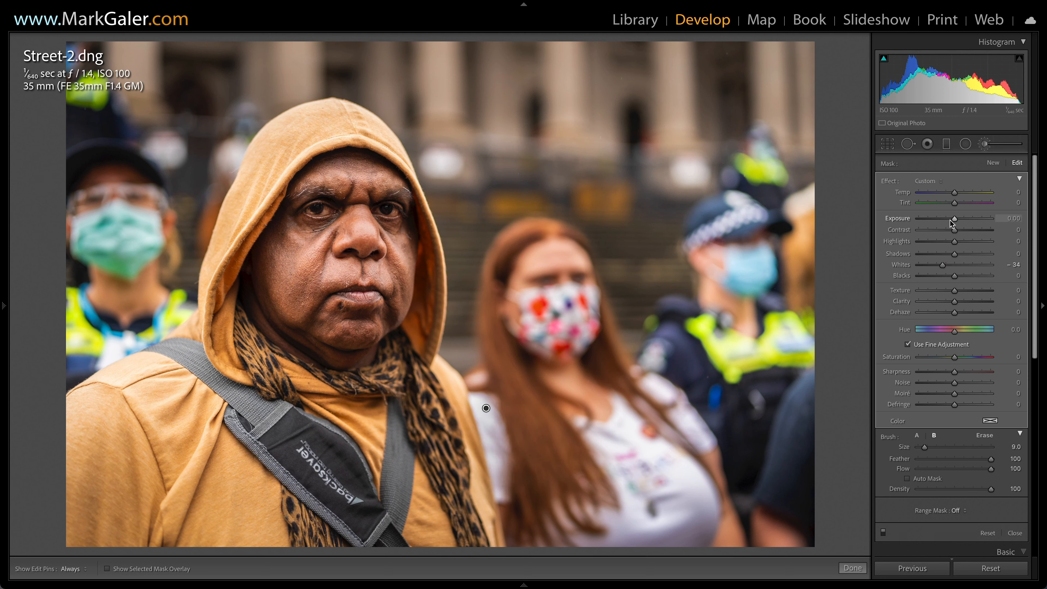
{"action": "left_click", "coordinate": [952, 221]}
{"action": "left_click", "coordinate": [954, 219]}
{"action": "left_click", "coordinate": [957, 220]}
{"action": "left_click_drag", "start_coordinate": [940, 266], "coordinate": [944, 270]}
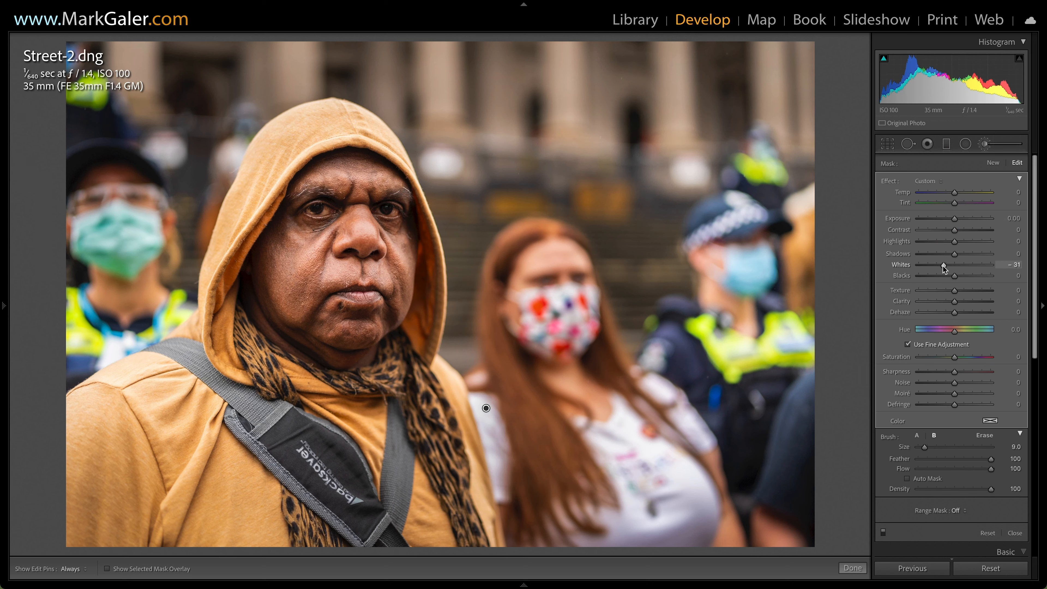
{"action": "left_click", "coordinate": [937, 265]}
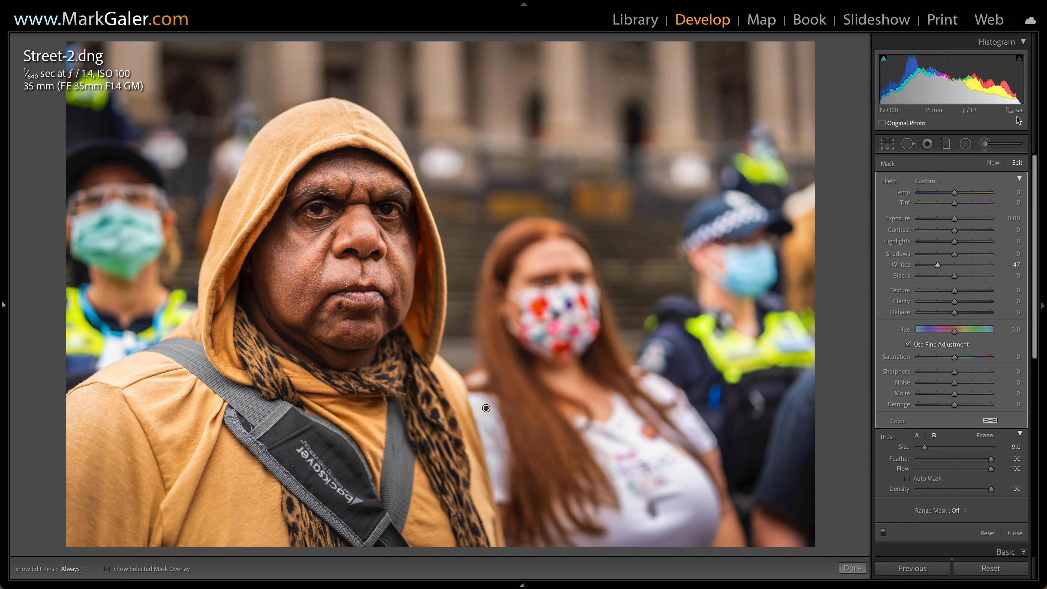
{"action": "left_click", "coordinate": [1017, 90]}
{"action": "left_click", "coordinate": [678, 254]}
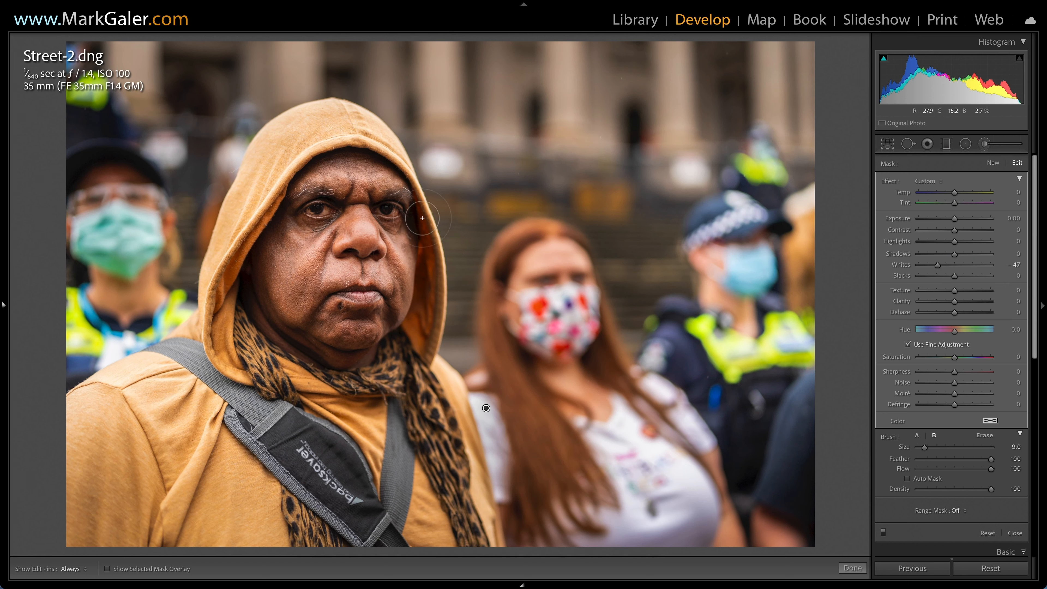
{"action": "left_click", "coordinate": [409, 165]}
{"action": "left_click", "coordinate": [986, 145]}
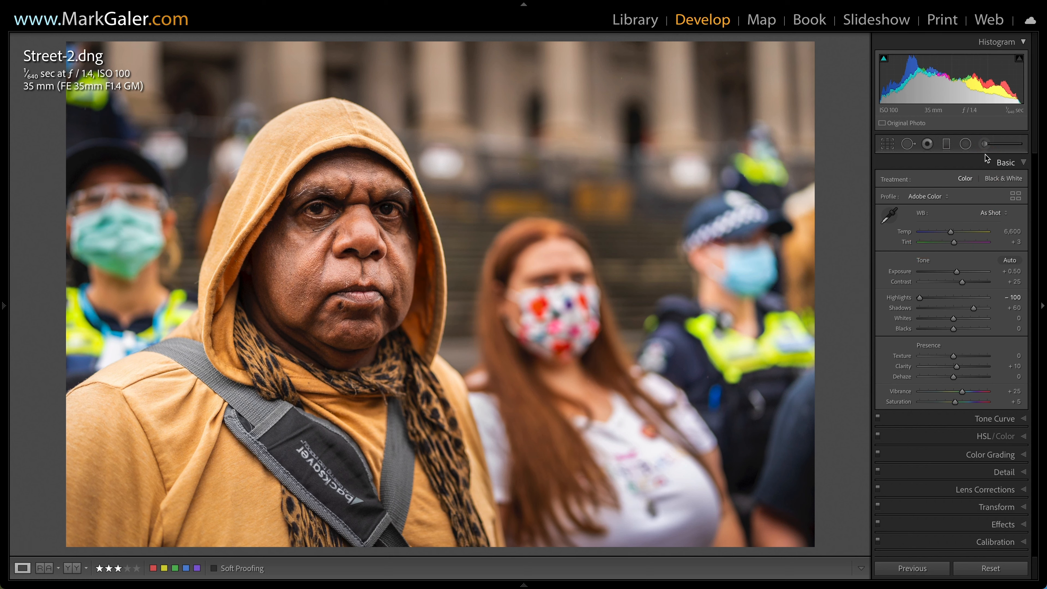
Brighten the hooded man's eyes with a new adjustment brush at 0.58 exposure and size 5.0
{"action": "left_click", "coordinate": [986, 145]}
{"action": "left_click", "coordinate": [962, 220]}
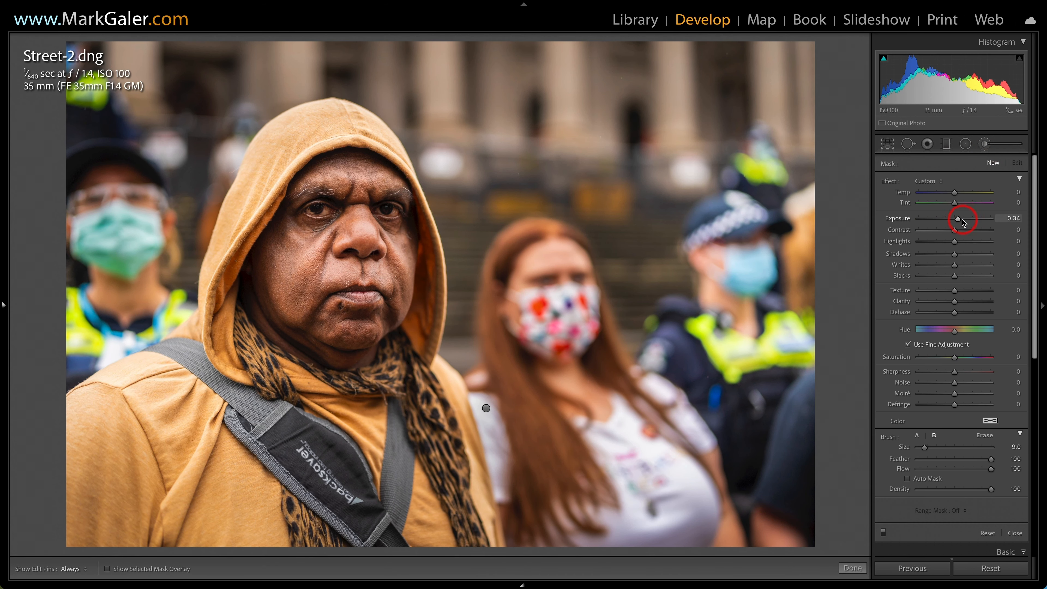
{"action": "left_click_drag", "start_coordinate": [961, 220], "coordinate": [962, 221]}
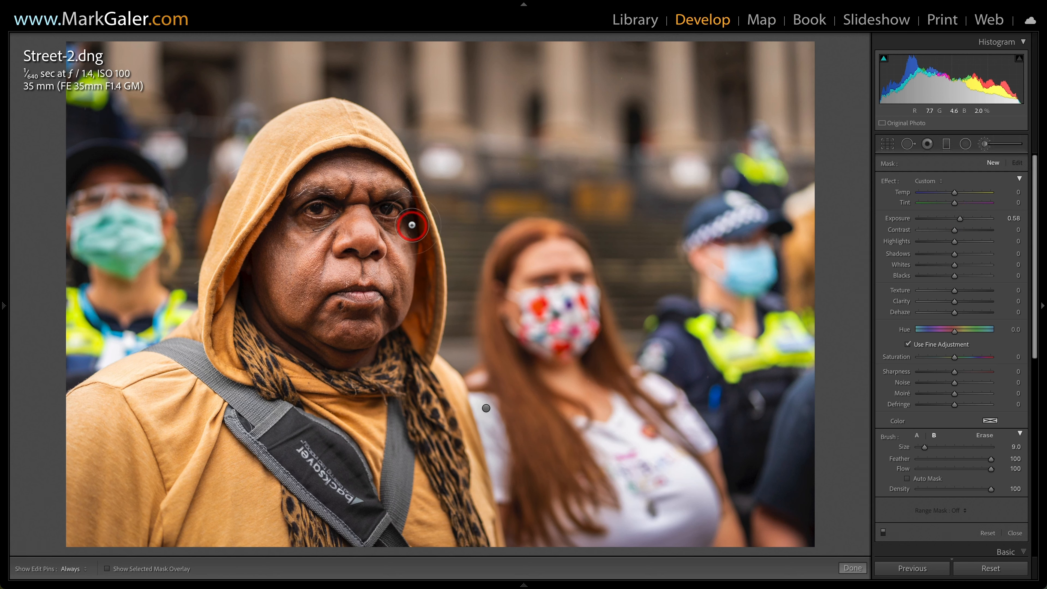
{"action": "key", "text": "bracketleft"}
{"action": "key", "text": "bracketleft"}
{"action": "key", "text": "bracketleft"}
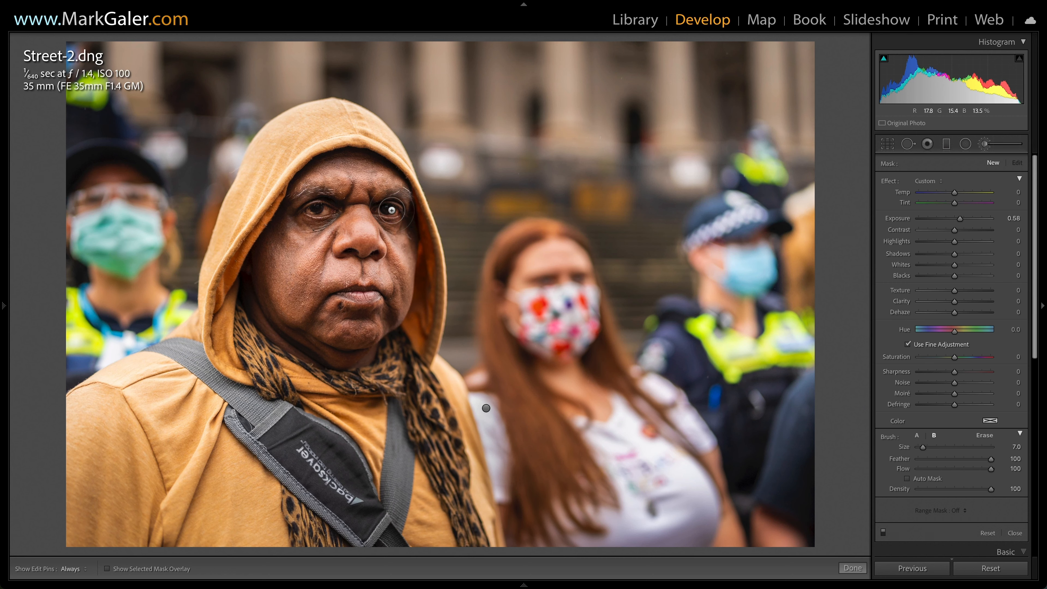
{"action": "key", "text": "bracketleft"}
{"action": "key", "text": "h"}
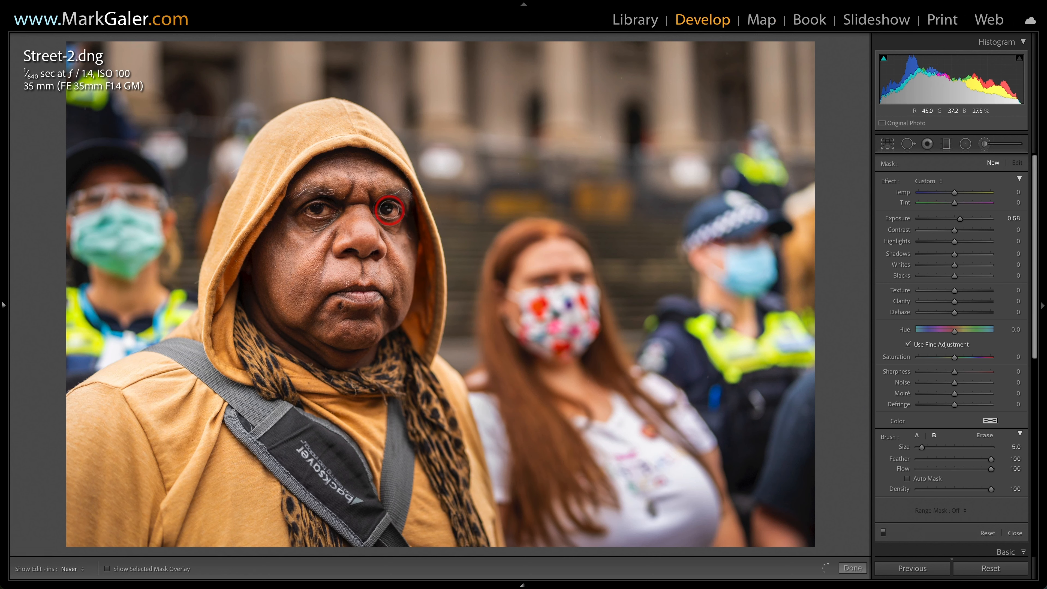
{"action": "mouse_move", "coordinate": [379, 210]}
{"action": "left_mouse_down"}
{"action": "mouse_move", "coordinate": [402, 207]}
{"action": "mouse_move", "coordinate": [392, 213]}
{"action": "left_mouse_up"}
{"action": "key", "text": "h"}
{"action": "key", "text": "h"}
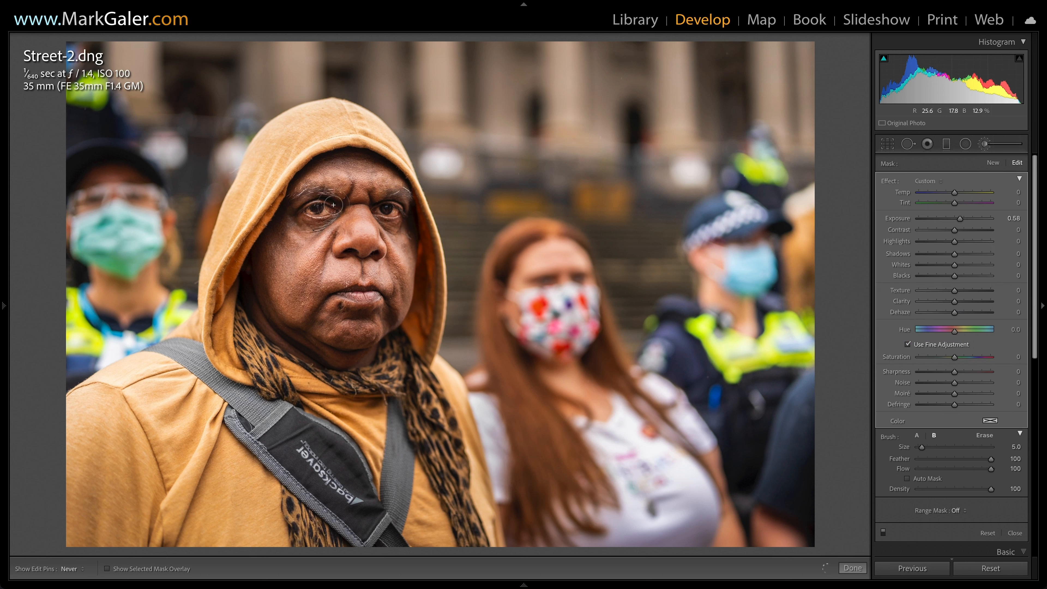
{"action": "key", "text": "h"}
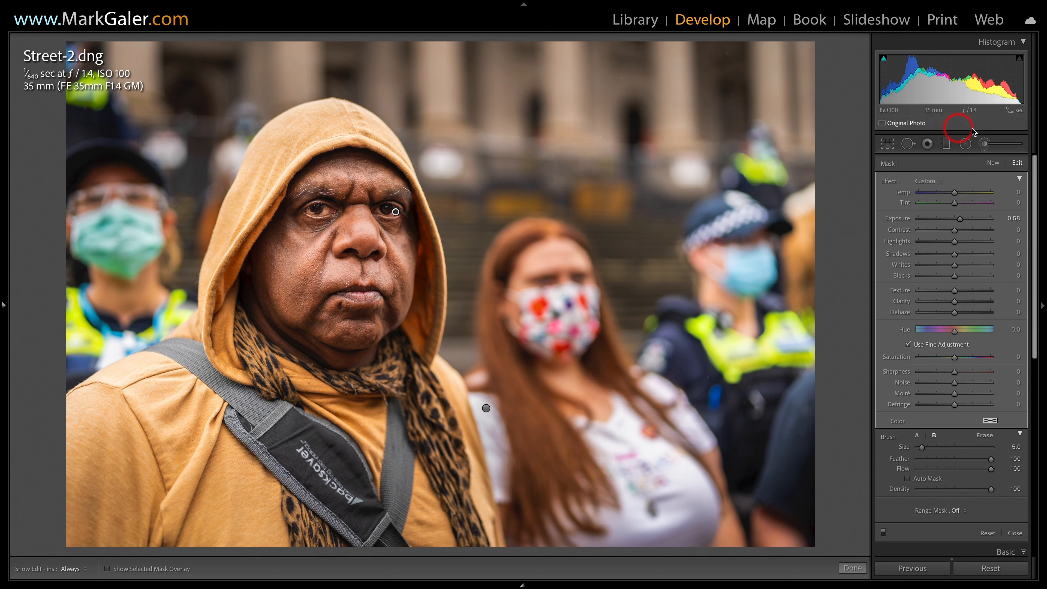
{"action": "left_click", "coordinate": [985, 144]}
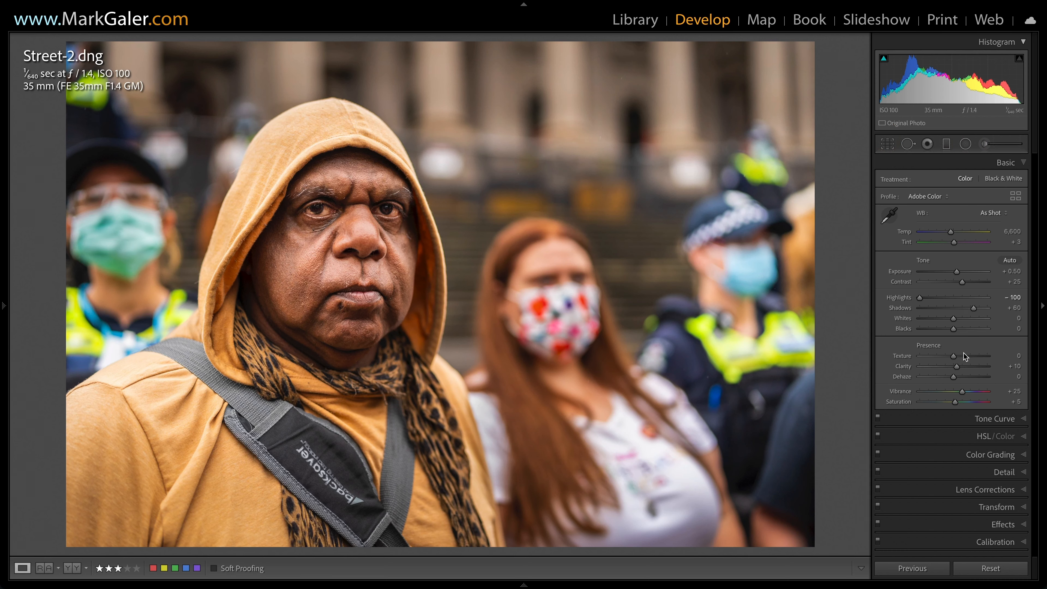
Add a post-crop vignette with an amount of −20 in the Color Priority style
{"action": "left_click", "coordinate": [996, 523]}
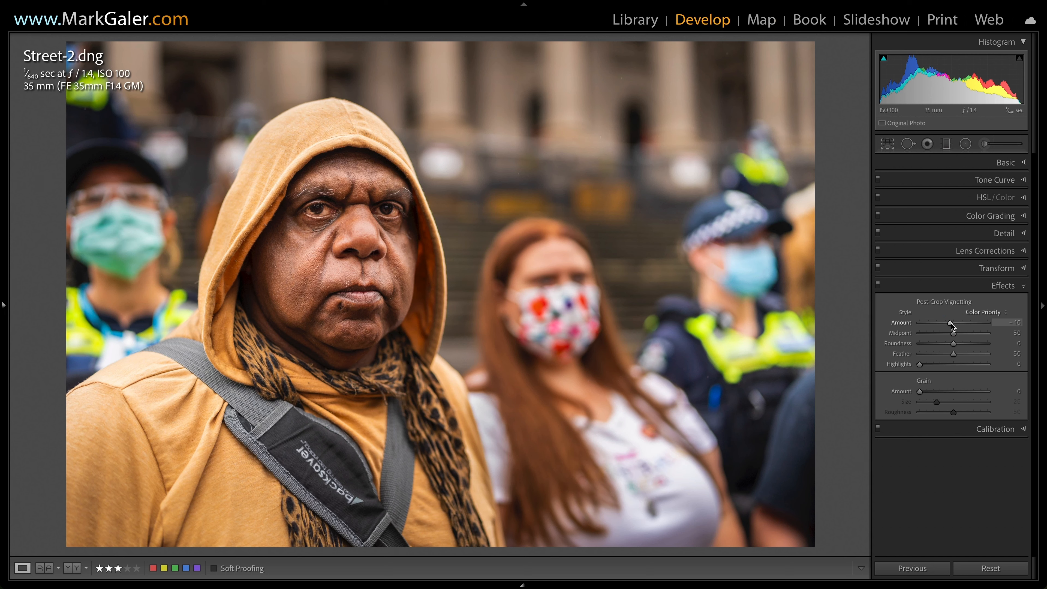
{"action": "left_click_drag", "start_coordinate": [951, 326], "coordinate": [948, 326]}
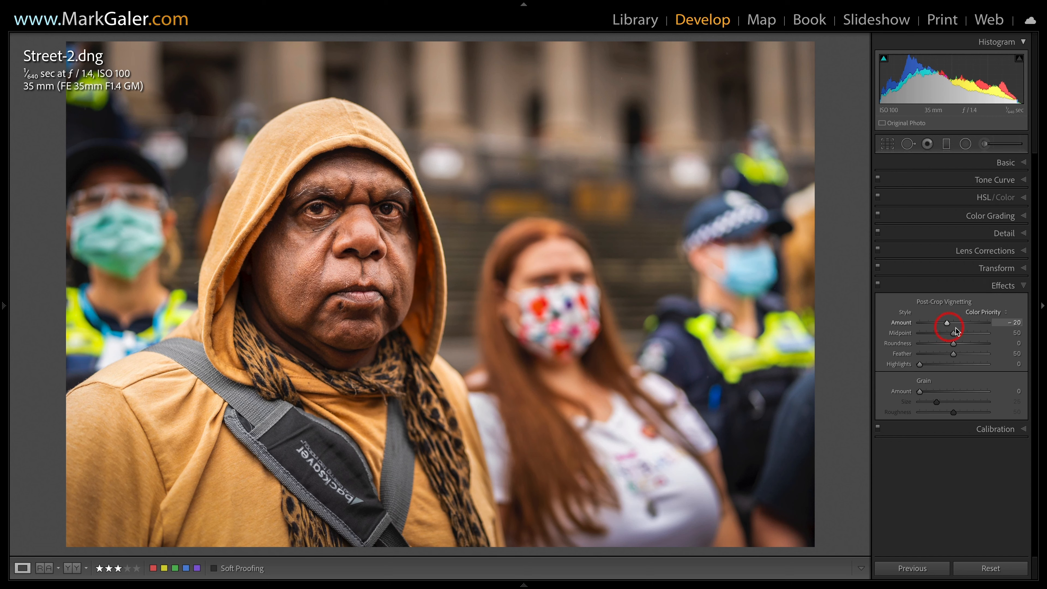
{"action": "left_click", "coordinate": [997, 315]}
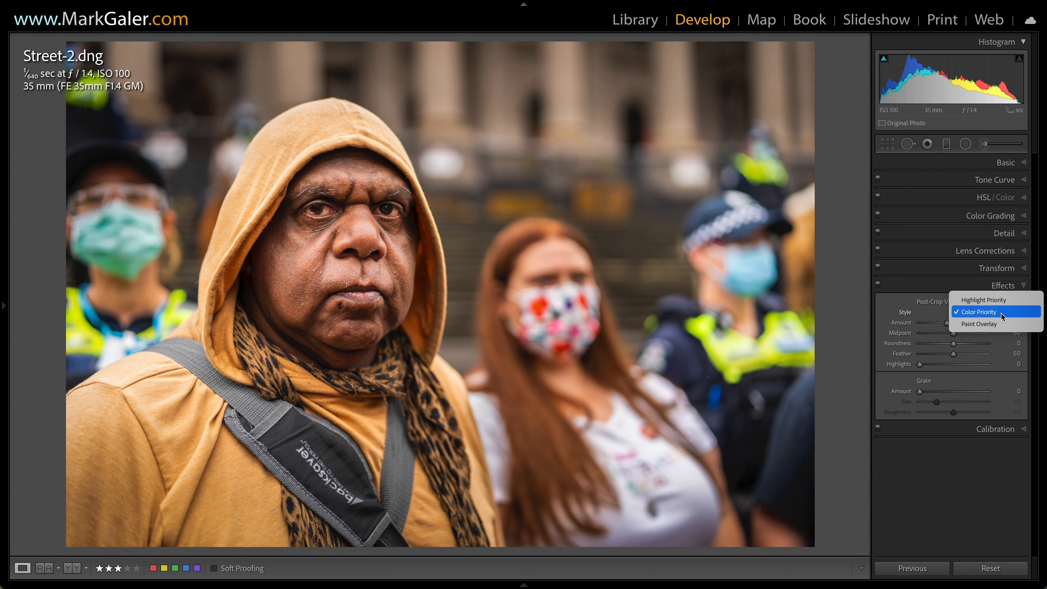
{"action": "left_click", "coordinate": [1001, 313]}
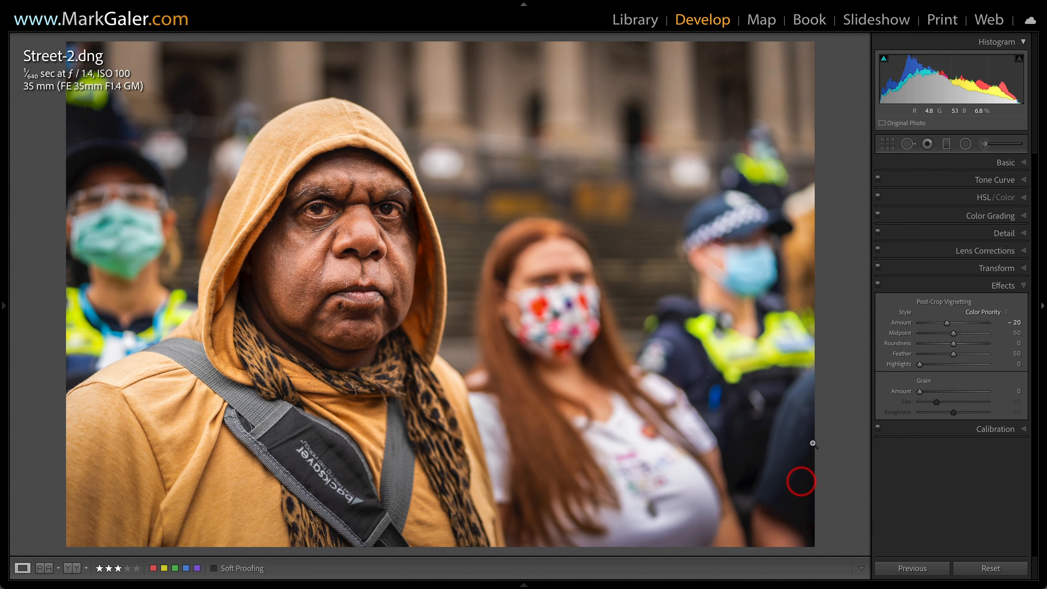
Set the photo's overall Whites to +12 and Blacks to 0, and check the Detail sharpening settings
{"action": "left_click", "coordinate": [977, 162]}
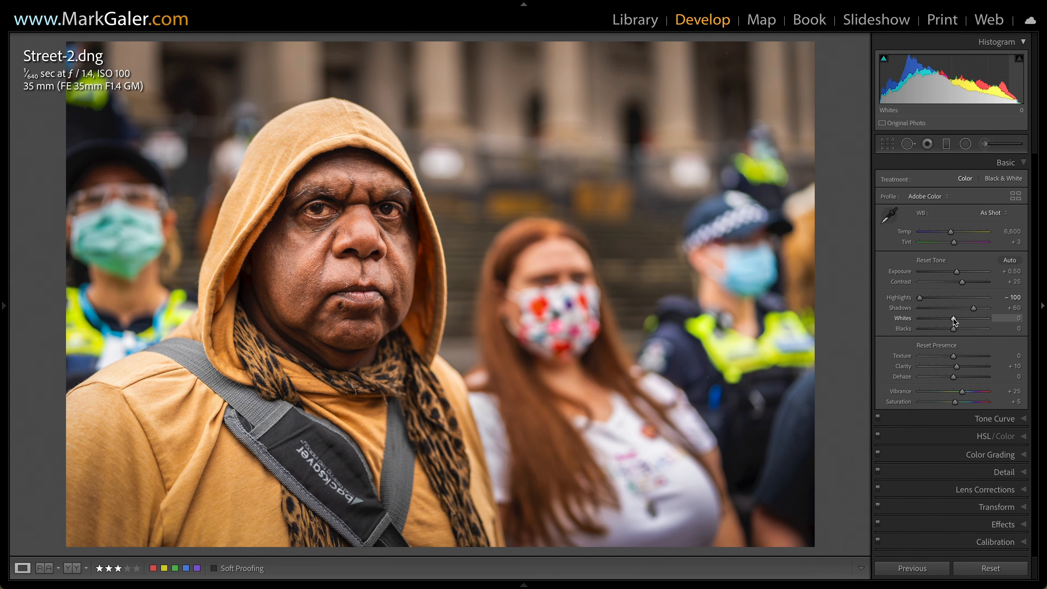
{"action": "left_click", "coordinate": [953, 319], "text": "alt"}
{"action": "left_click_drag", "start_coordinate": [956, 322], "coordinate": [968, 322]}
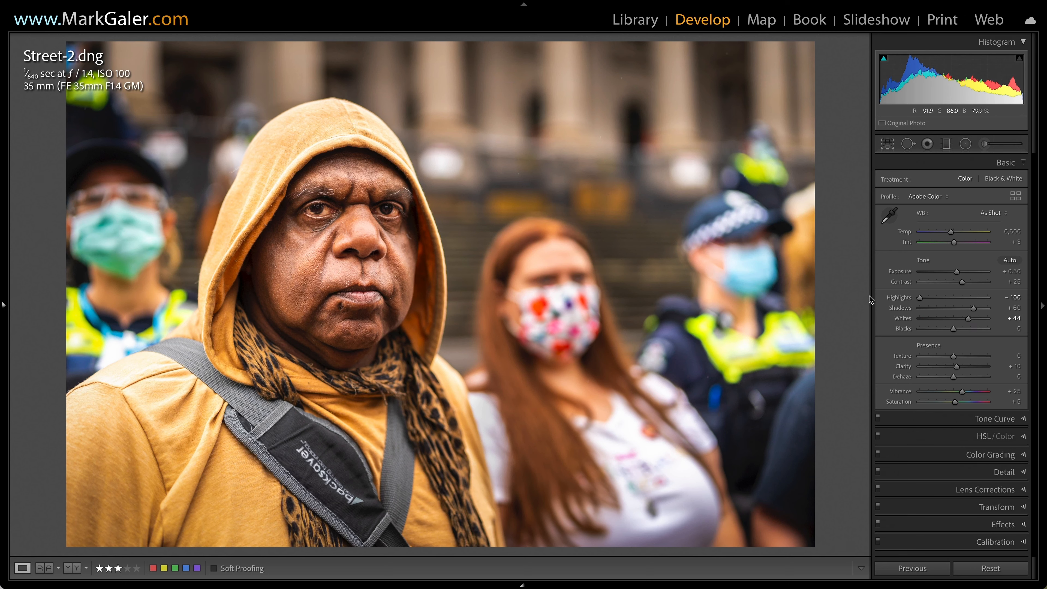
{"action": "left_click_drag", "start_coordinate": [968, 319], "coordinate": [958, 322]}
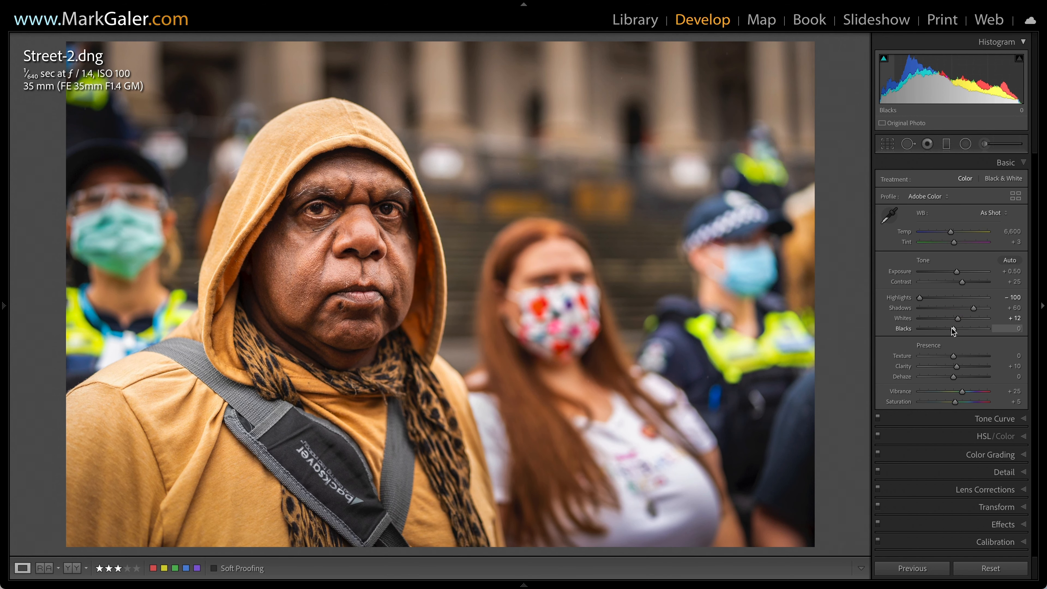
{"action": "left_click", "coordinate": [953, 329], "text": "alt"}
{"action": "left_click_drag", "start_coordinate": [953, 330], "coordinate": [953, 328]}
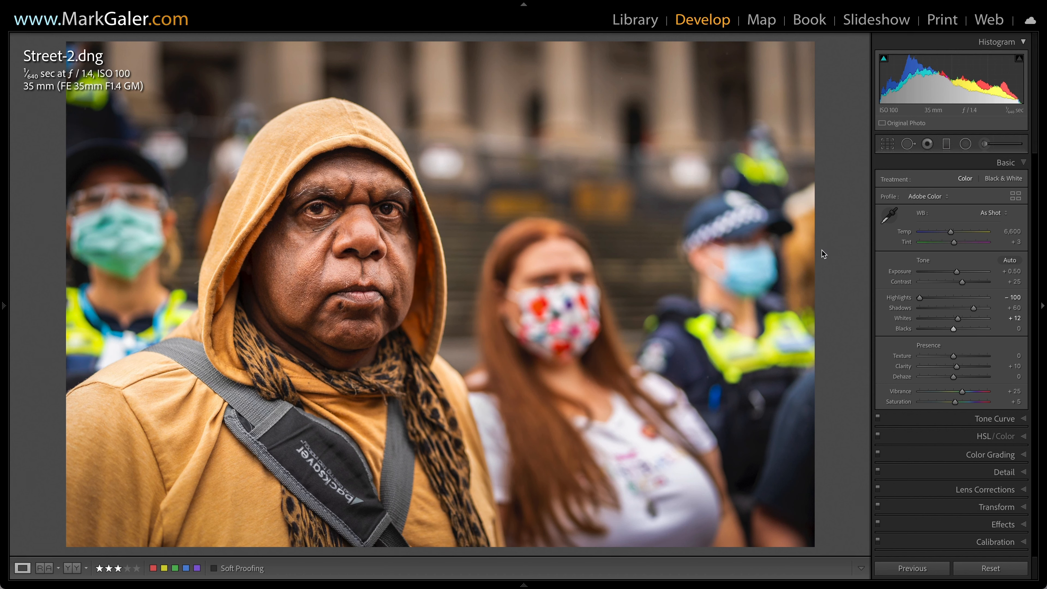
{"action": "left_click", "coordinate": [980, 473]}
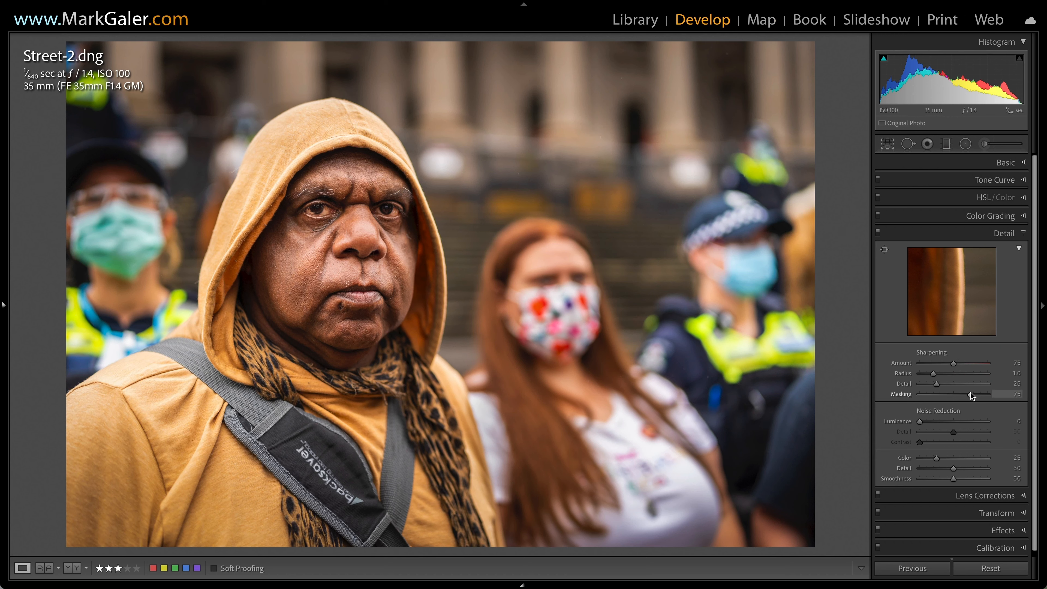
{"action": "left_click", "coordinate": [971, 236]}
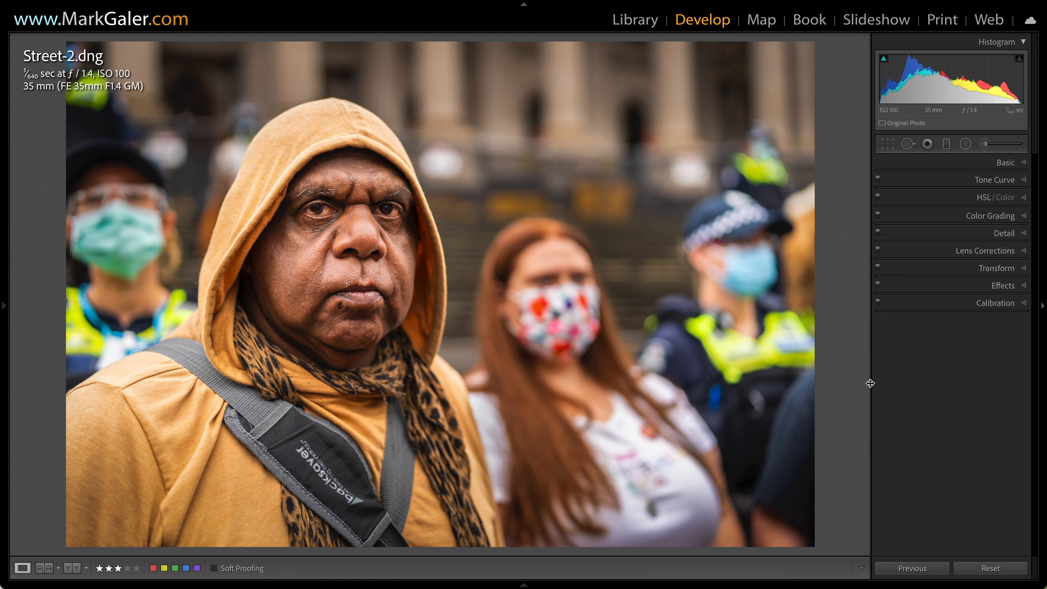
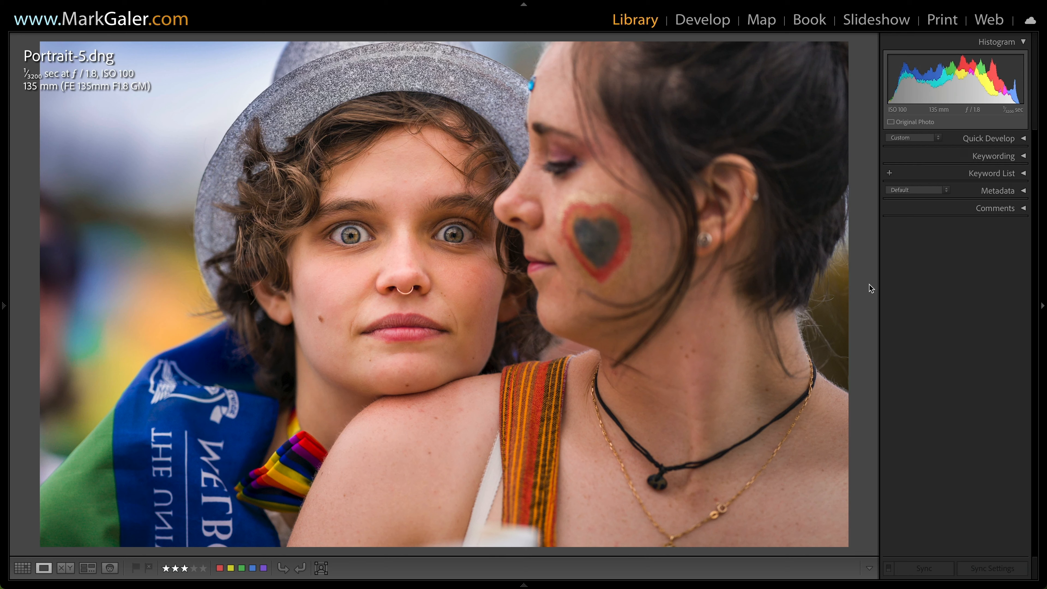
Open Portrait-5.dng in the Develop module and reset all its adjustments
{"action": "left_click", "coordinate": [993, 288]}
{"action": "left_click", "coordinate": [716, 24]}
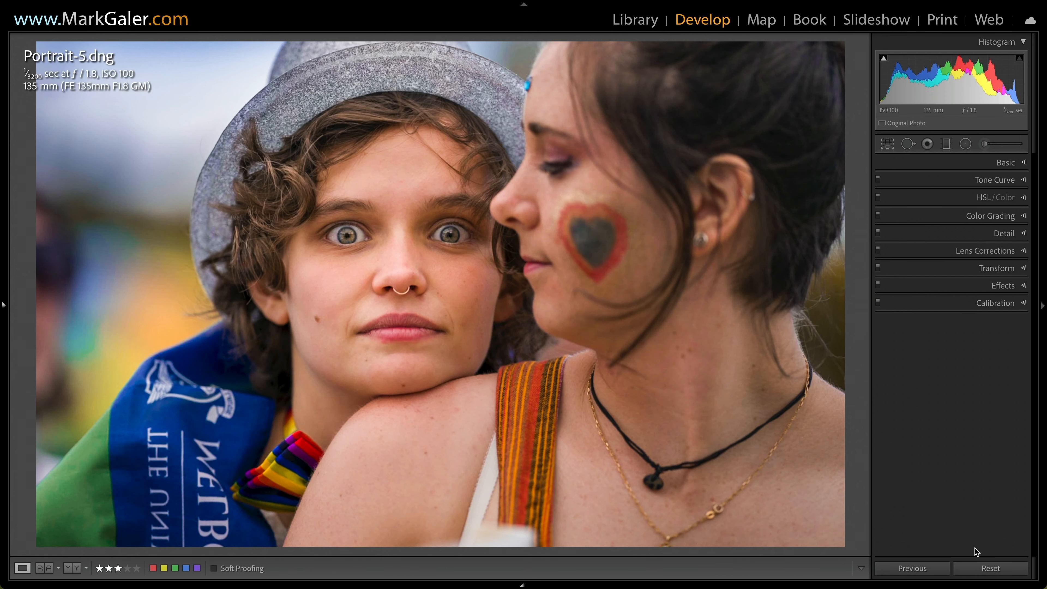
{"action": "left_click", "coordinate": [989, 569]}
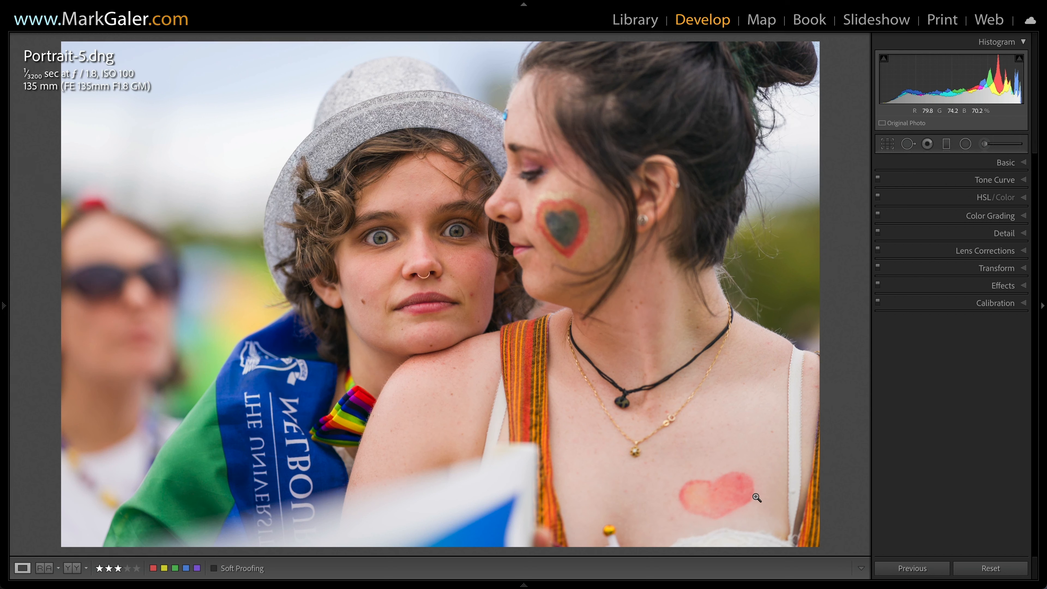
Rotate the double portrait to a crop angle of 4.74 and tighten the crop frame around the two heads and shoulders
{"action": "left_click", "coordinate": [460, 507]}
{"action": "key", "text": "r"}
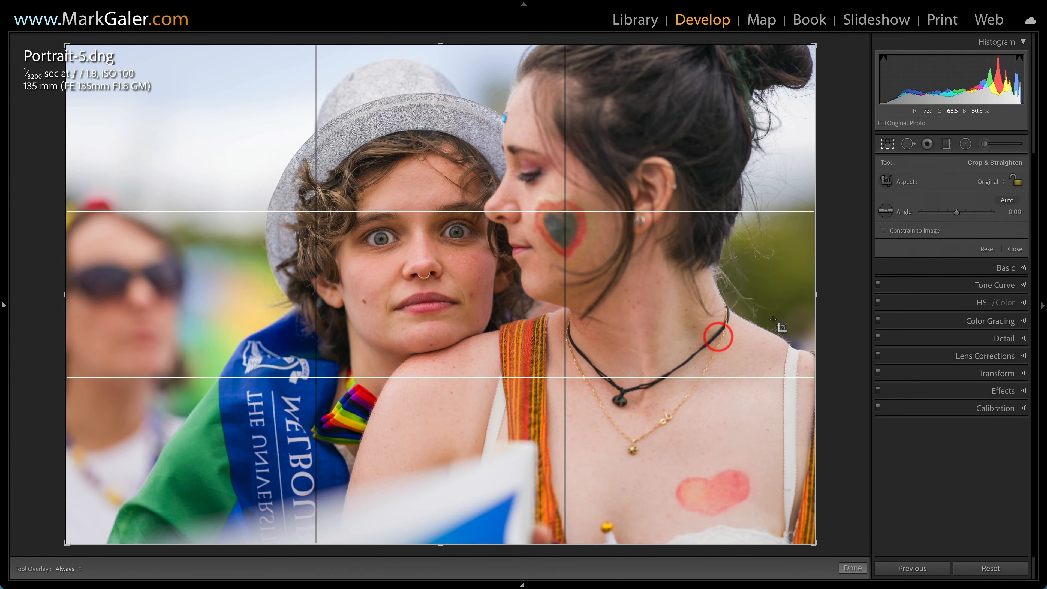
{"action": "left_click_drag", "start_coordinate": [833, 274], "coordinate": [830, 305]}
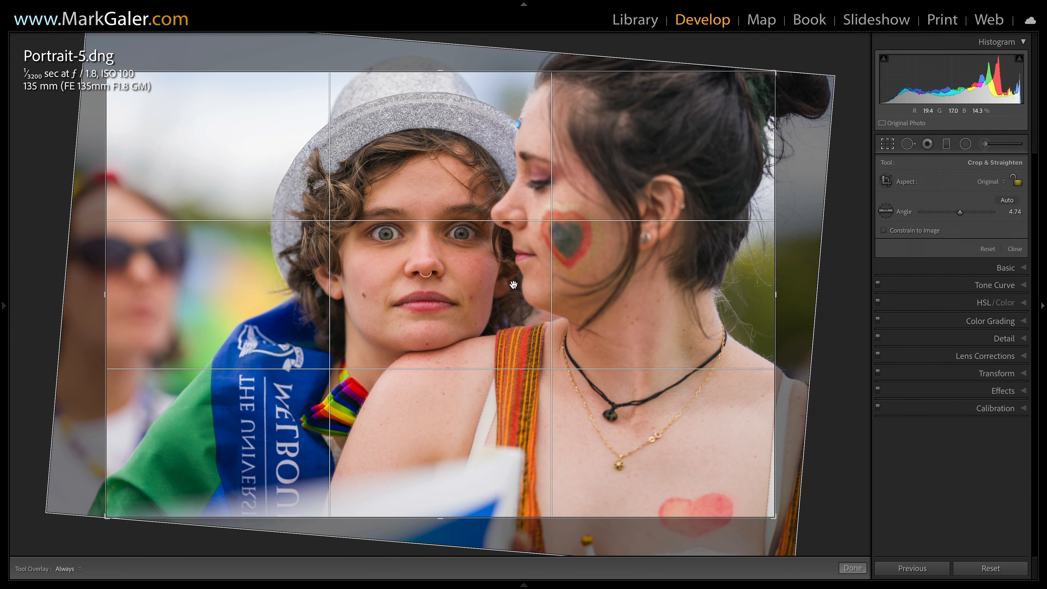
{"action": "left_click_drag", "start_coordinate": [107, 515], "coordinate": [119, 512]}
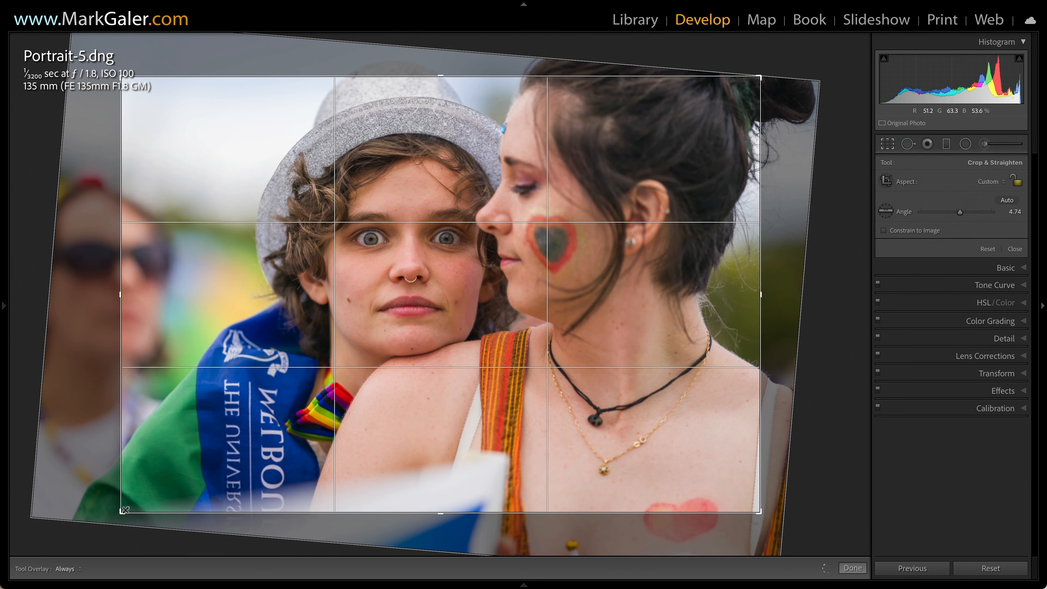
{"action": "left_click_drag", "start_coordinate": [760, 77], "coordinate": [753, 78]}
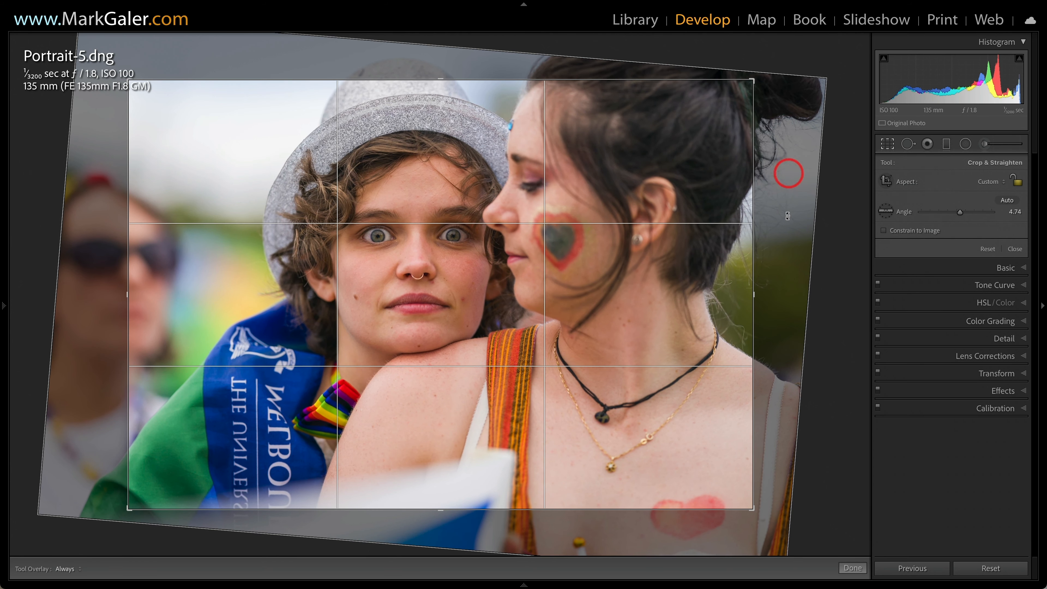
Constrain the crop to the 2 x 3 / 4 x 6 aspect ratio and reposition the photo within the frame
{"action": "left_click", "coordinate": [1002, 184]}
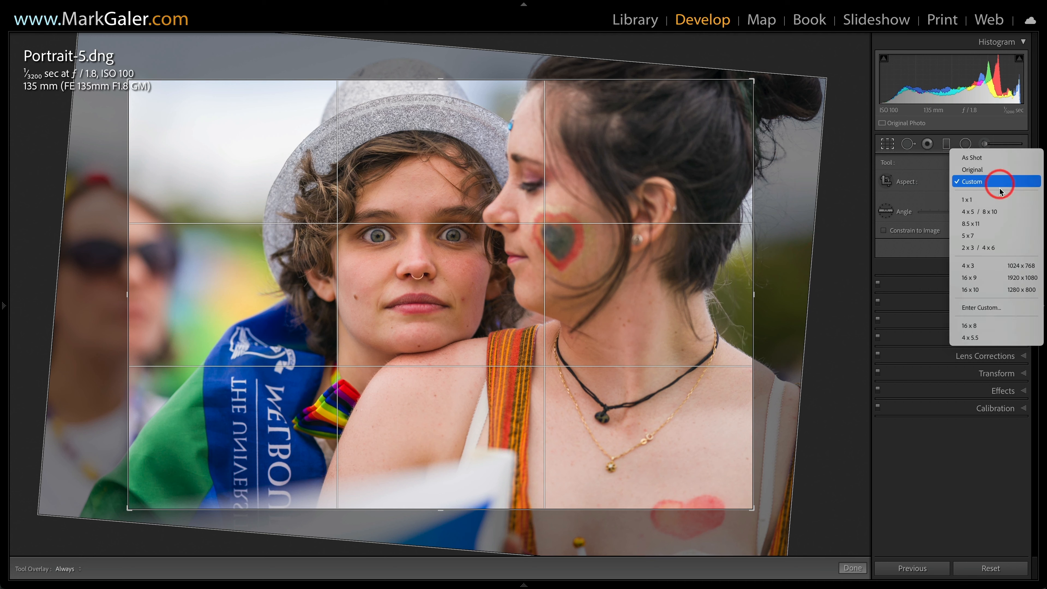
{"action": "left_click", "coordinate": [987, 248]}
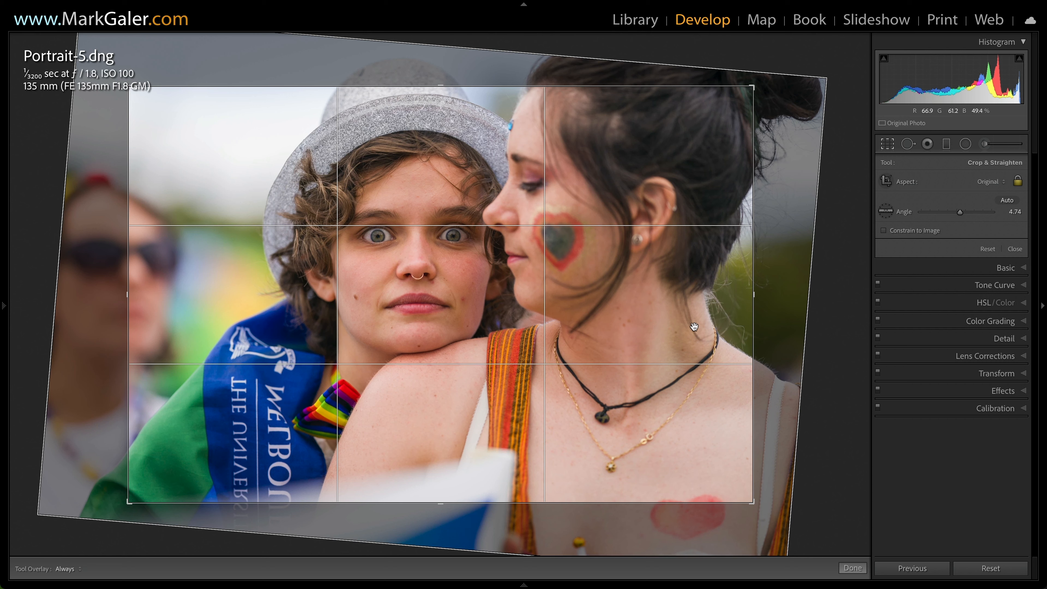
{"action": "left_click", "coordinate": [985, 183]}
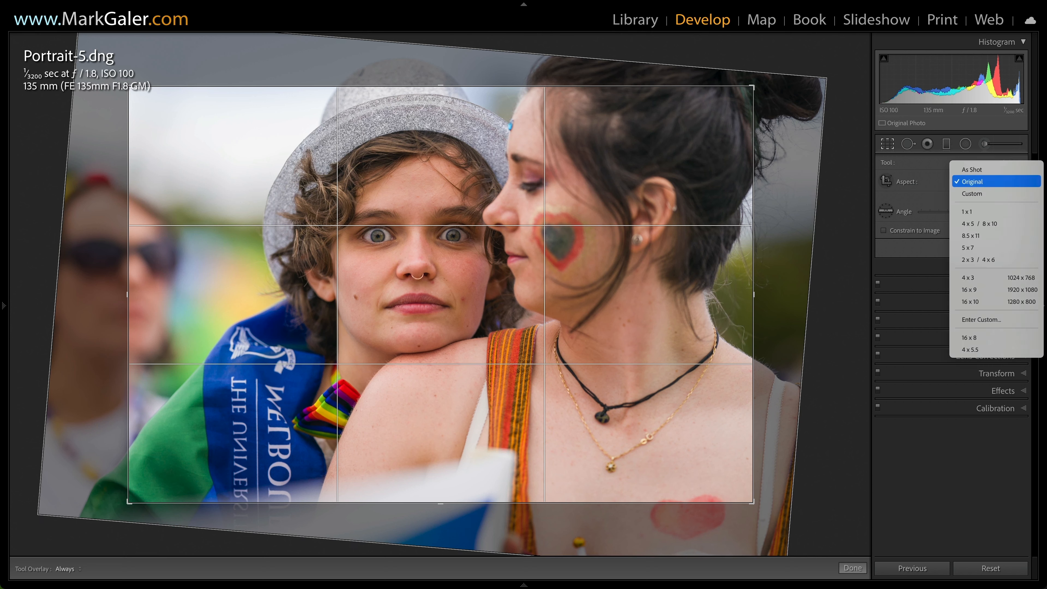
{"action": "left_click", "coordinate": [975, 260]}
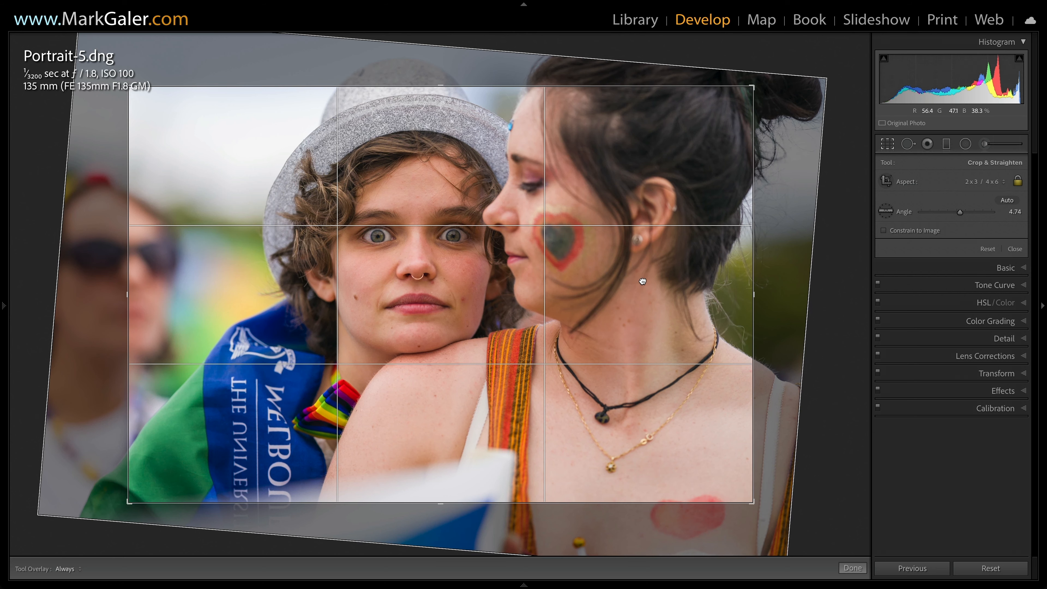
{"action": "mouse_move", "coordinate": [643, 281]}
{"action": "left_mouse_down"}
{"action": "mouse_move", "coordinate": [626, 272]}
{"action": "mouse_move", "coordinate": [637, 266]}
{"action": "left_mouse_up"}
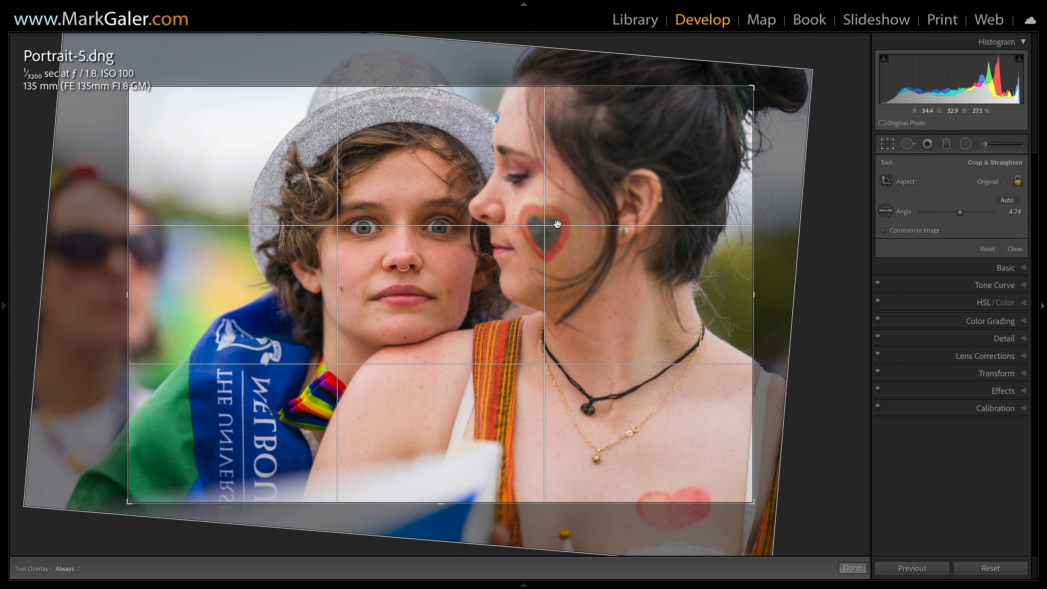
Switch the crop overlay to the golden-ratio grid, align the front-facing person's eyes with its upper line, and apply the crop
{"action": "key", "text": "r"}
{"action": "key", "text": "r"}
{"action": "key", "text": "o"}
{"action": "key", "text": "o"}
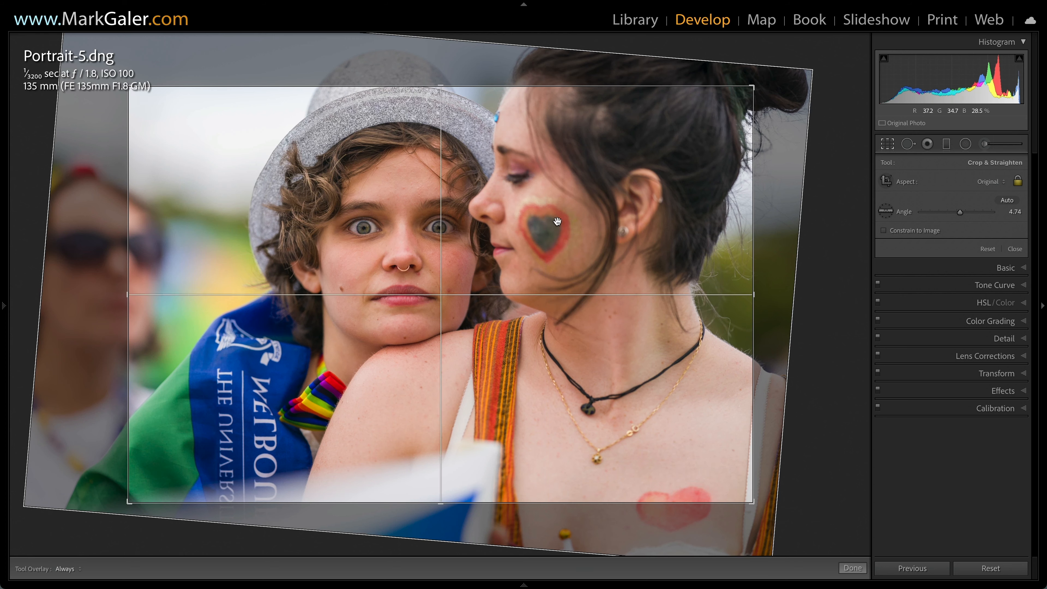
{"action": "key", "text": "o"}
{"action": "key", "text": "o"}
{"action": "left_click_drag", "start_coordinate": [557, 222], "coordinate": [557, 241]}
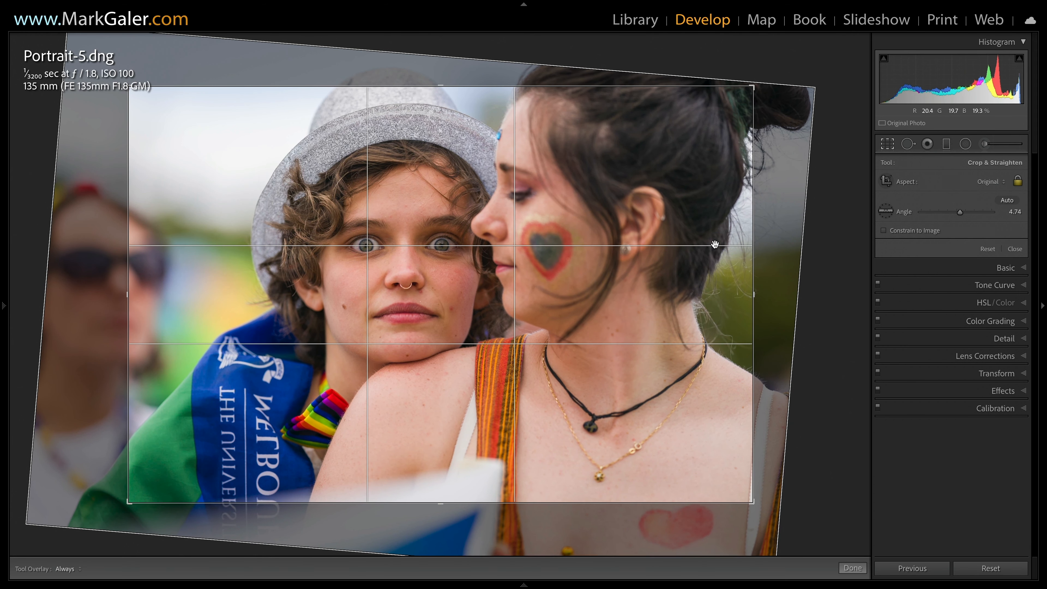
{"action": "left_click", "coordinate": [888, 143]}
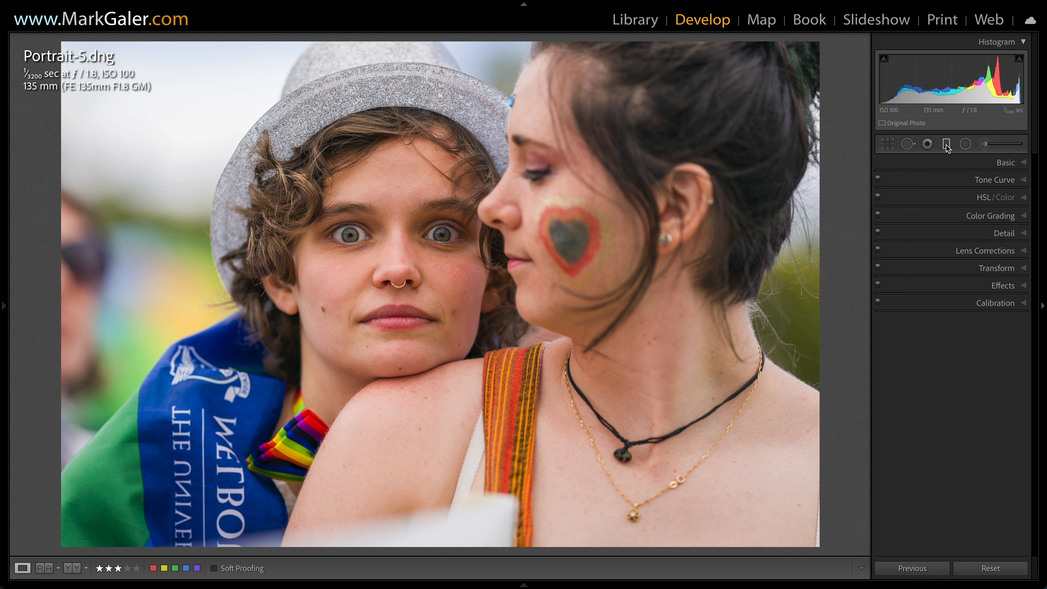
Darken the lower part of the photo with a graduated filter at −0.70 exposure
{"action": "left_click", "coordinate": [989, 144]}
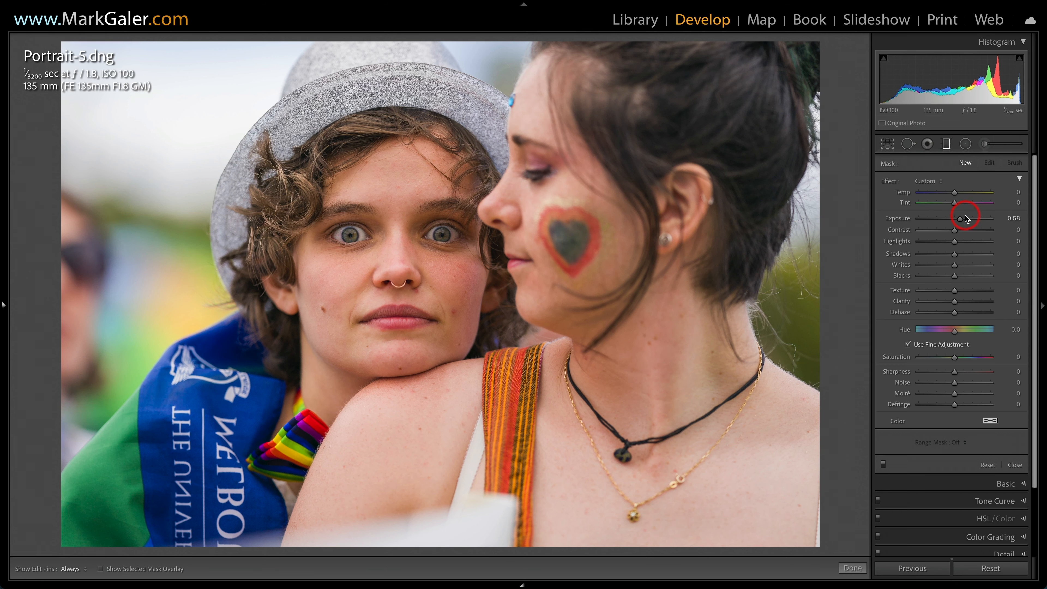
{"action": "left_click_drag", "start_coordinate": [960, 218], "coordinate": [948, 221]}
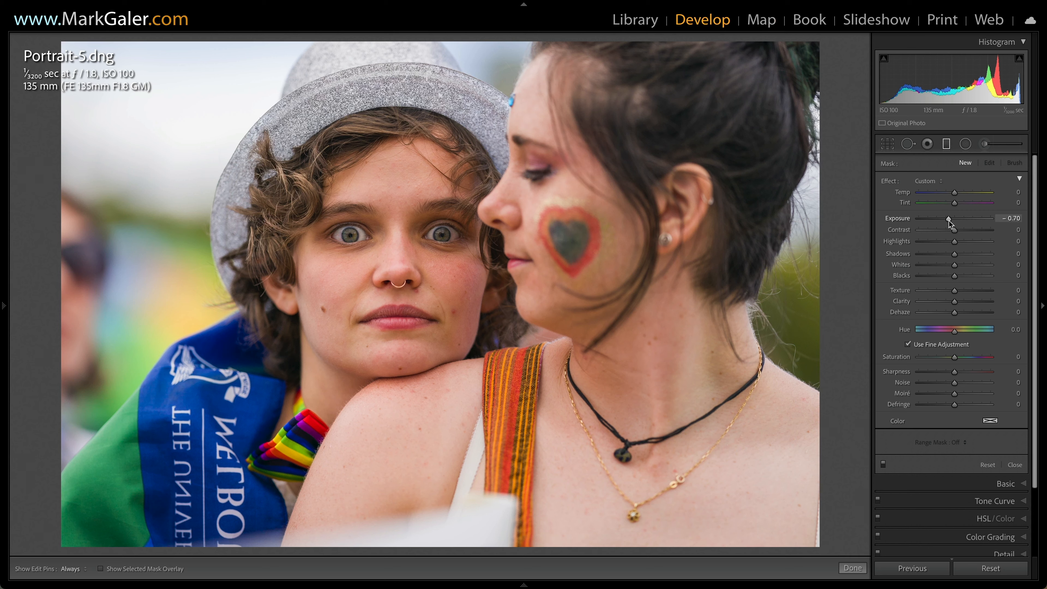
{"action": "left_click_drag", "start_coordinate": [507, 504], "coordinate": [520, 344]}
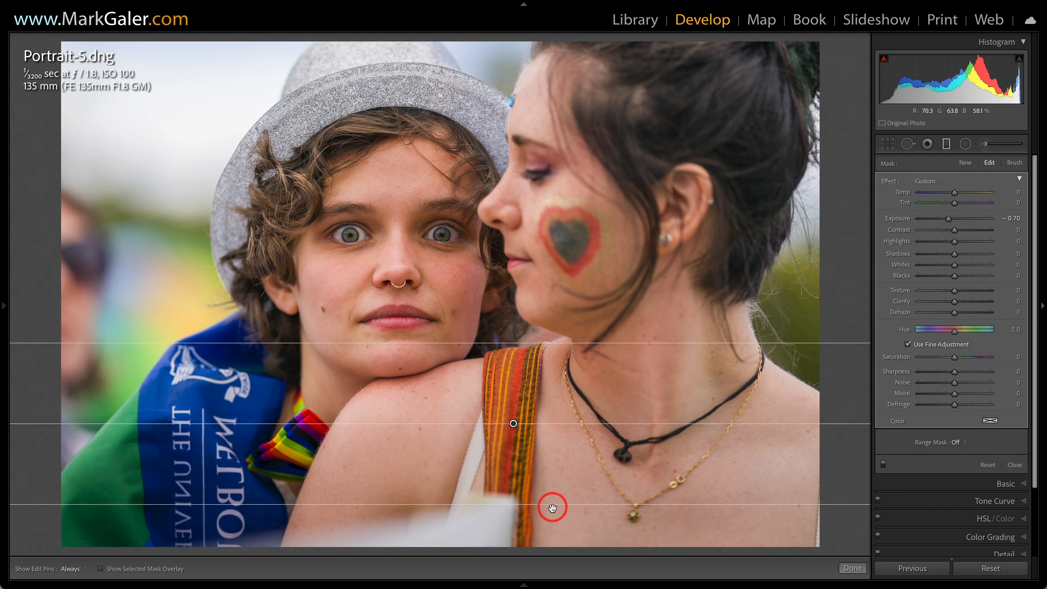
{"action": "left_click_drag", "start_coordinate": [553, 508], "coordinate": [549, 485]}
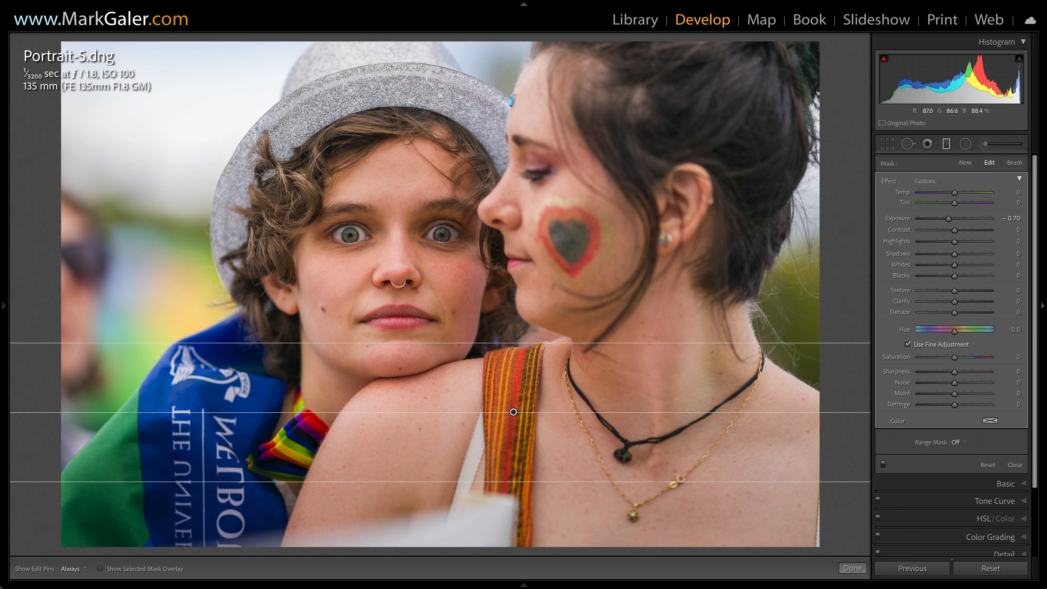
Add −0.70 exposure graduated filters across the top edge and diagonally over the upper-left background, setting the diagonal one's Temp to −21
{"action": "left_click_drag", "start_coordinate": [440, 48], "coordinate": [440, 117]}
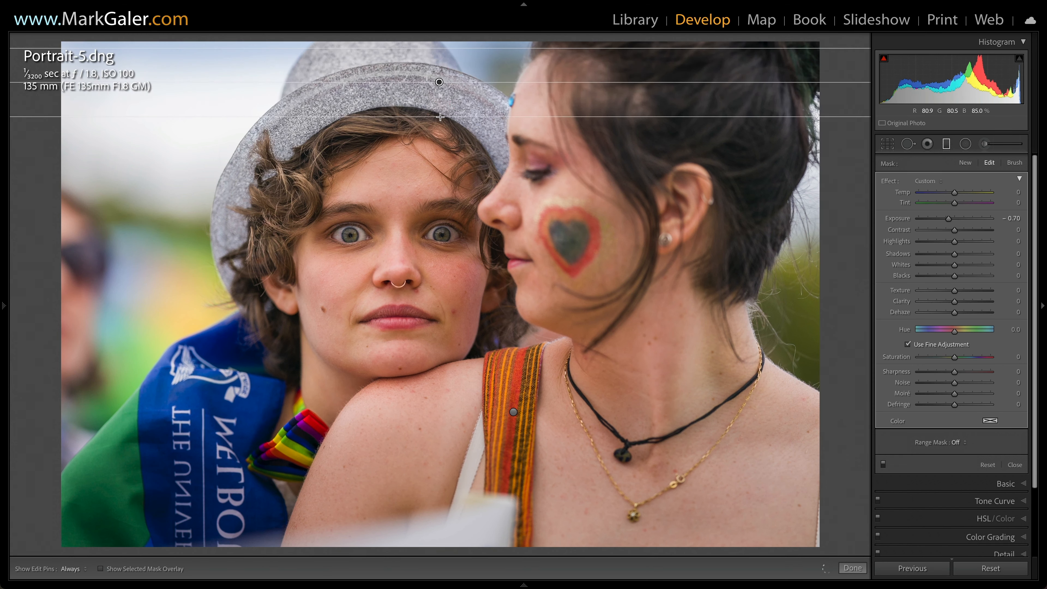
{"action": "left_click_drag", "start_coordinate": [191, 140], "coordinate": [236, 67]}
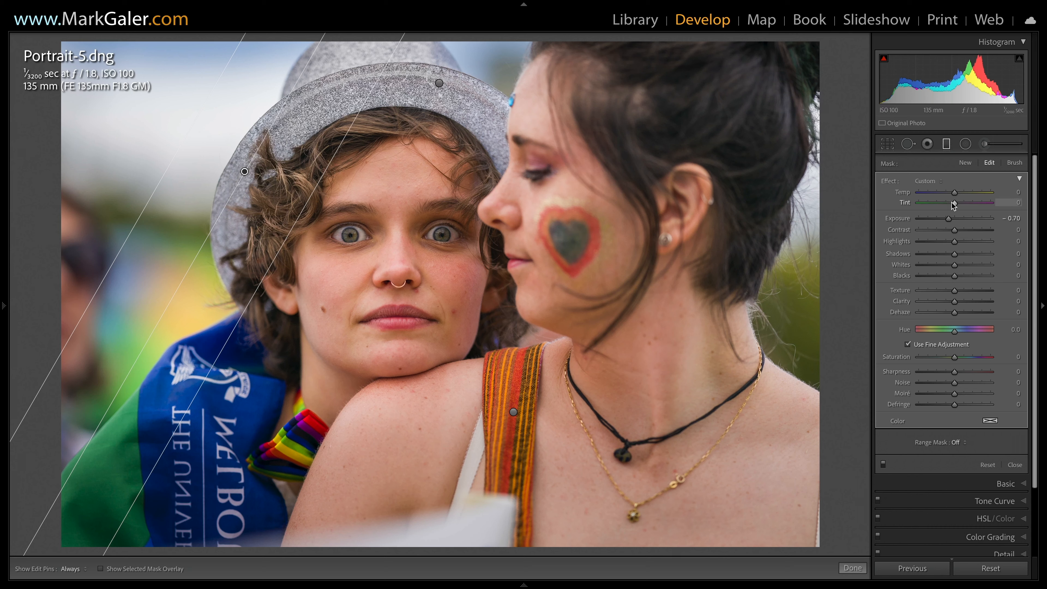
{"action": "left_click_drag", "start_coordinate": [954, 196], "coordinate": [947, 193]}
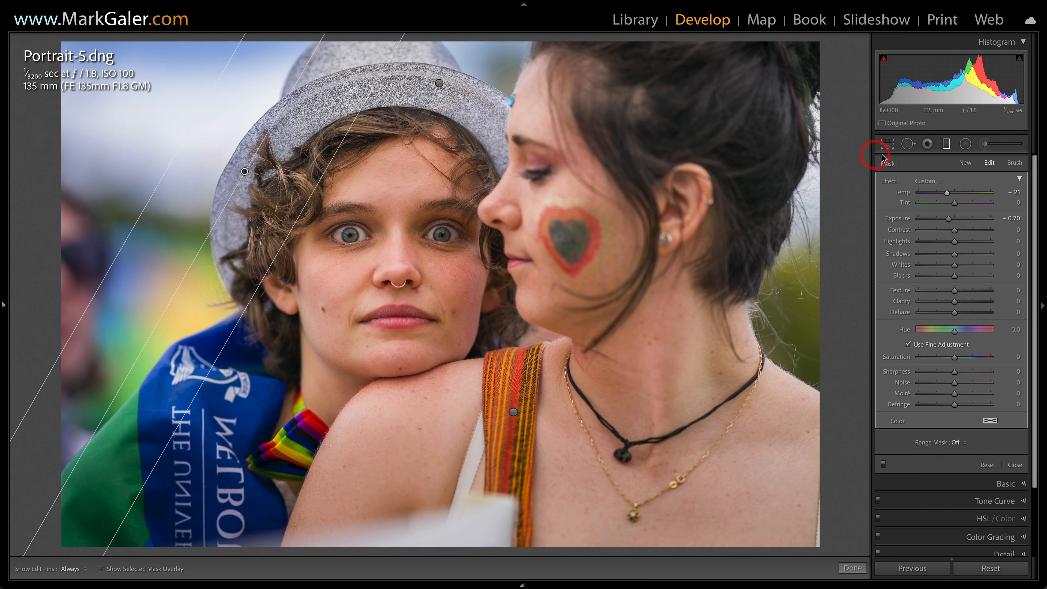
Tighten the existing crop slightly and apply it
{"action": "left_click", "coordinate": [892, 147]}
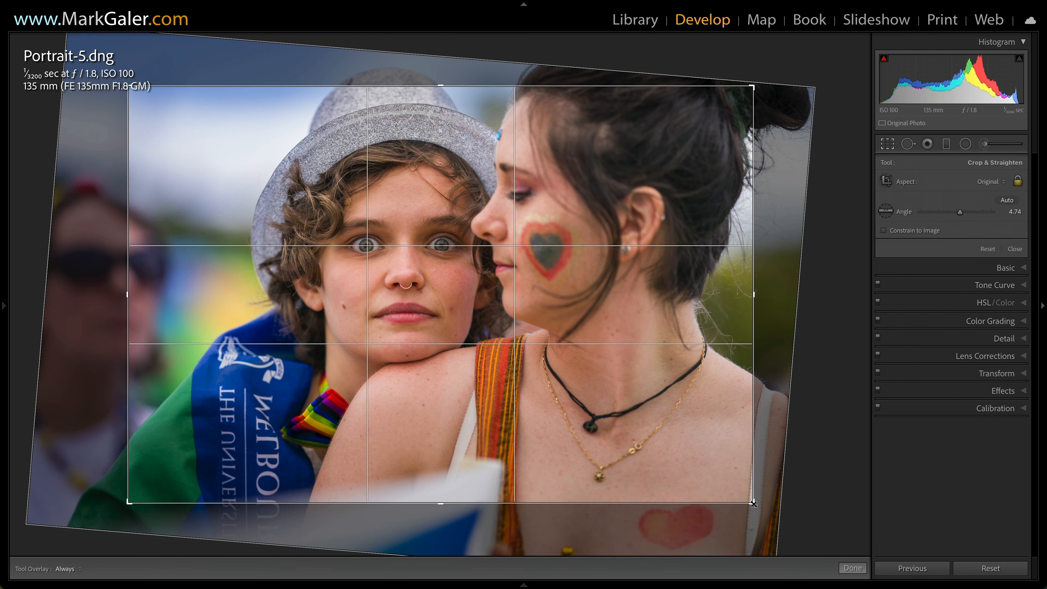
{"action": "left_click_drag", "start_coordinate": [754, 504], "coordinate": [750, 502]}
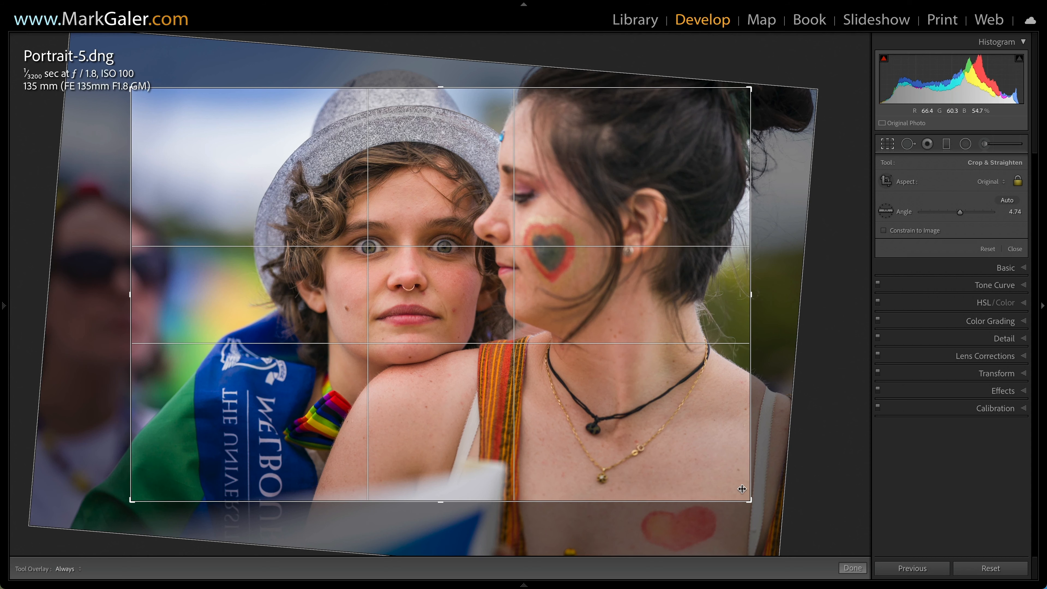
{"action": "left_click", "coordinate": [887, 145]}
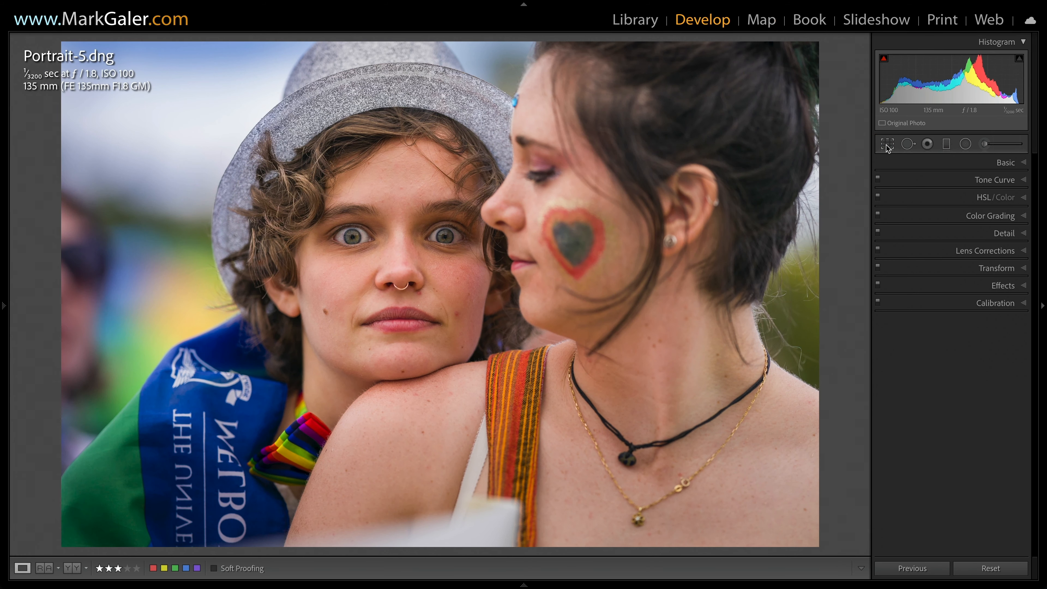
Set the post-crop vignette amount to −24
{"action": "left_click", "coordinate": [976, 284]}
{"action": "left_click", "coordinate": [1016, 322]}
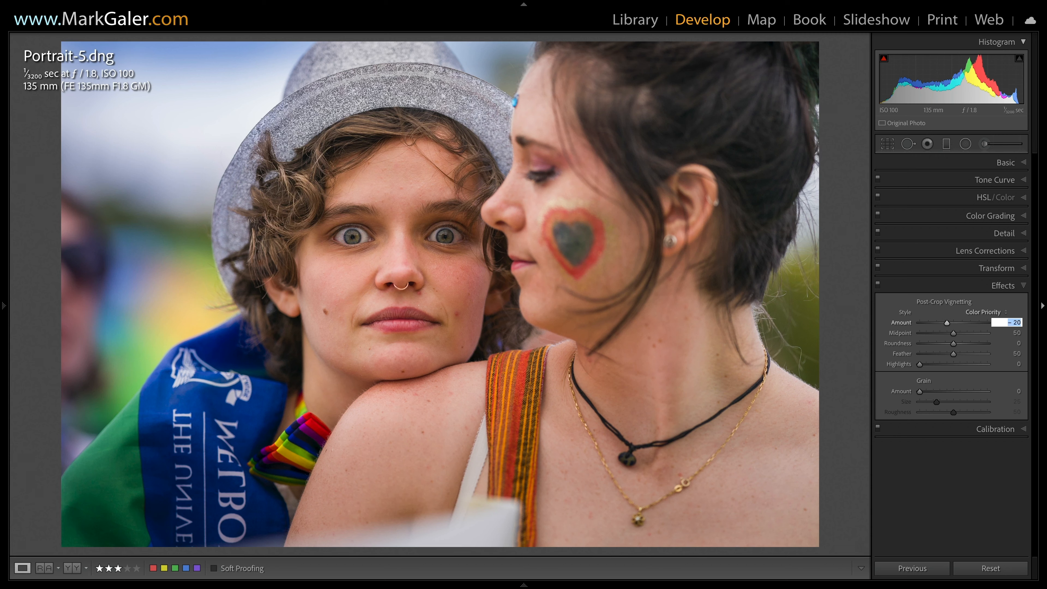
{"action": "key", "text": "shift+Down"}
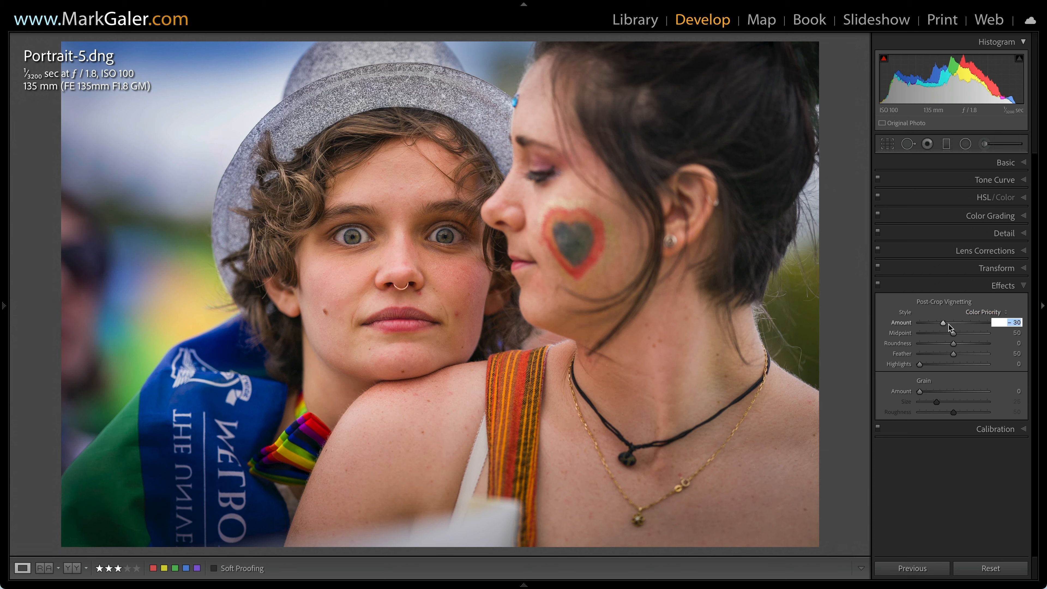
{"action": "left_click_drag", "start_coordinate": [945, 325], "coordinate": [948, 326]}
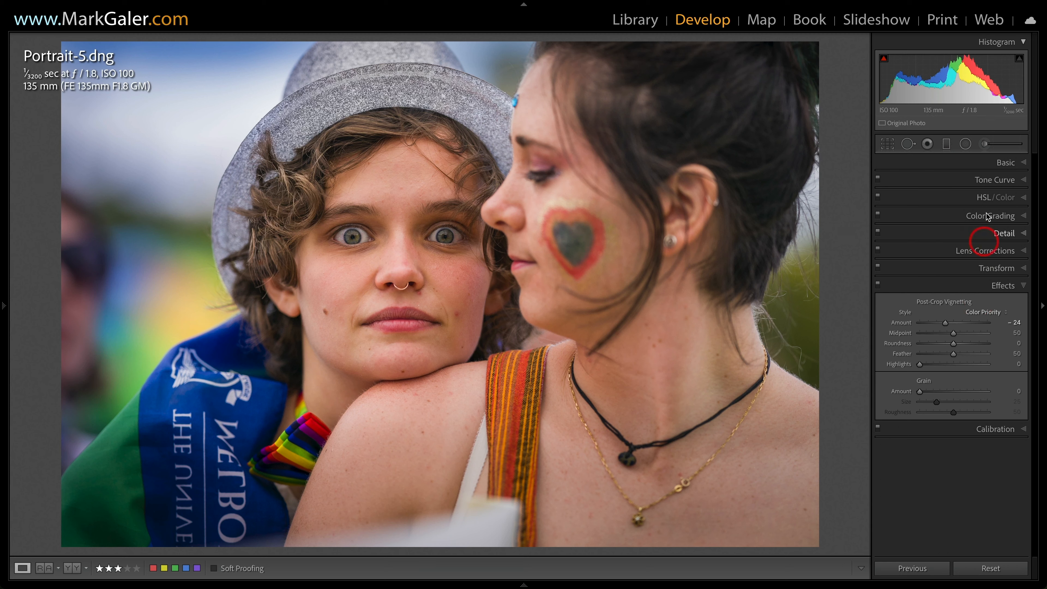
Inspect the skin tones of the front-facing person's face up close and set the HSL Red hue to +17
{"action": "left_click", "coordinate": [988, 165]}
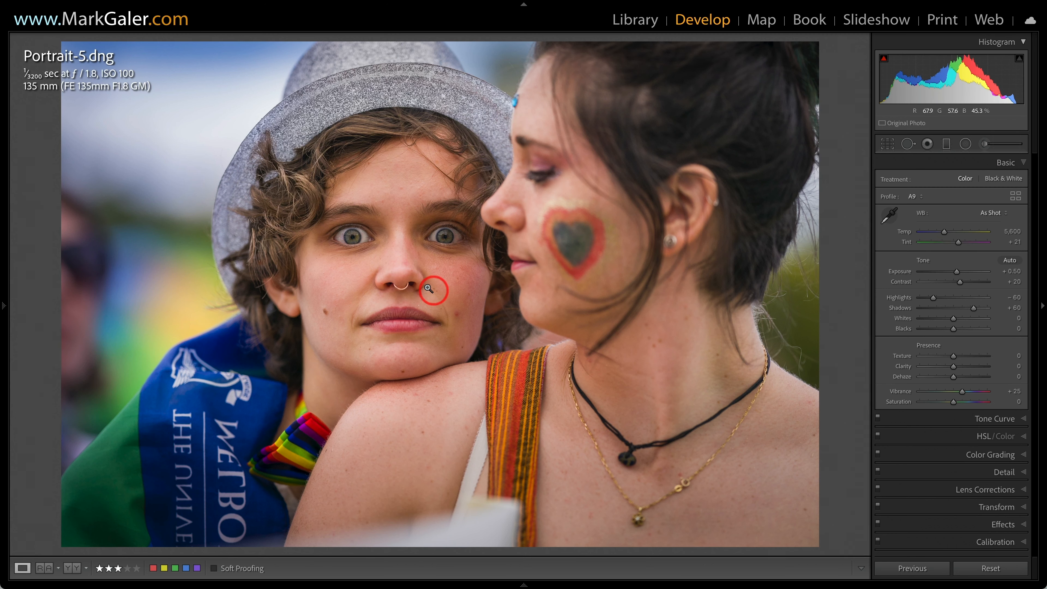
{"action": "left_click", "coordinate": [407, 281]}
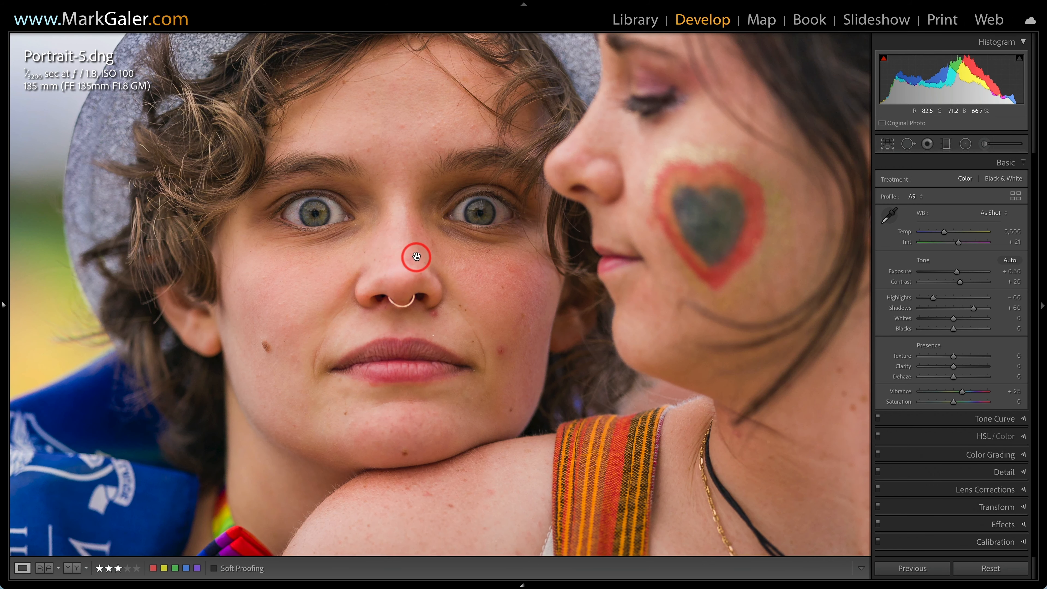
{"action": "left_click", "coordinate": [461, 257]}
{"action": "left_click_drag", "start_coordinate": [462, 259], "coordinate": [493, 351]}
{"action": "left_click_drag", "start_coordinate": [450, 284], "coordinate": [427, 244]}
{"action": "left_click", "coordinate": [981, 437]}
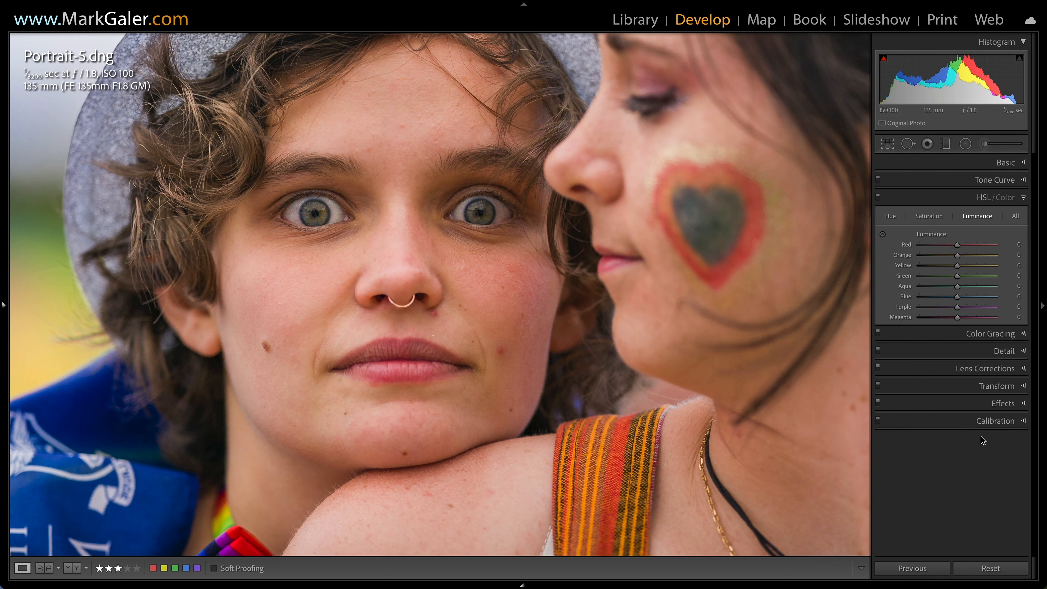
{"action": "left_click_drag", "start_coordinate": [969, 251], "coordinate": [968, 251]}
{"action": "left_click", "coordinate": [891, 217]}
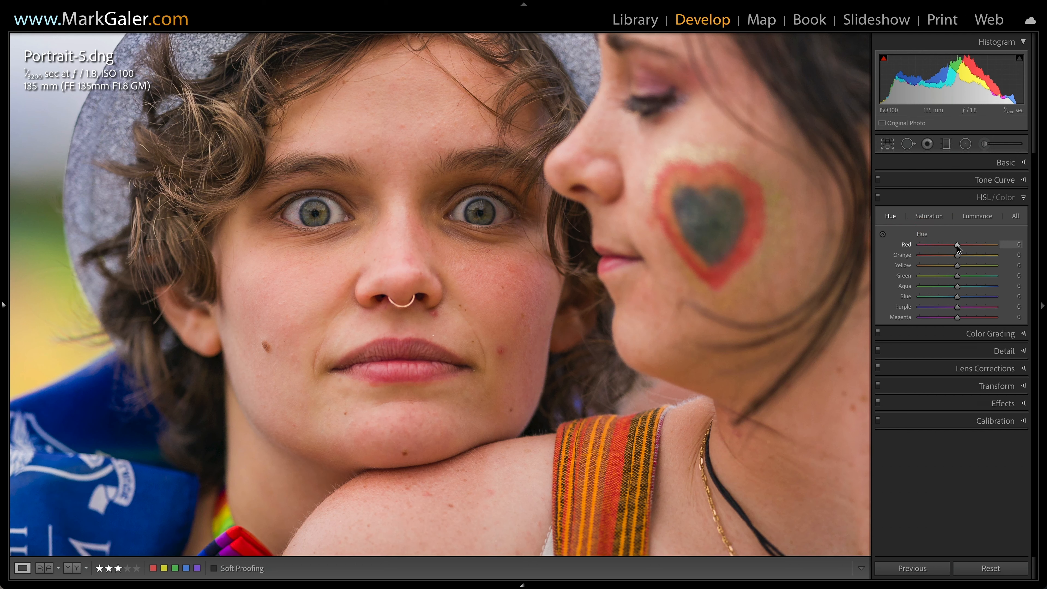
{"action": "mouse_move", "coordinate": [957, 247]}
{"action": "left_mouse_down"}
{"action": "mouse_move", "coordinate": [977, 248]}
{"action": "mouse_move", "coordinate": [951, 248]}
{"action": "mouse_move", "coordinate": [966, 247]}
{"action": "left_mouse_up"}
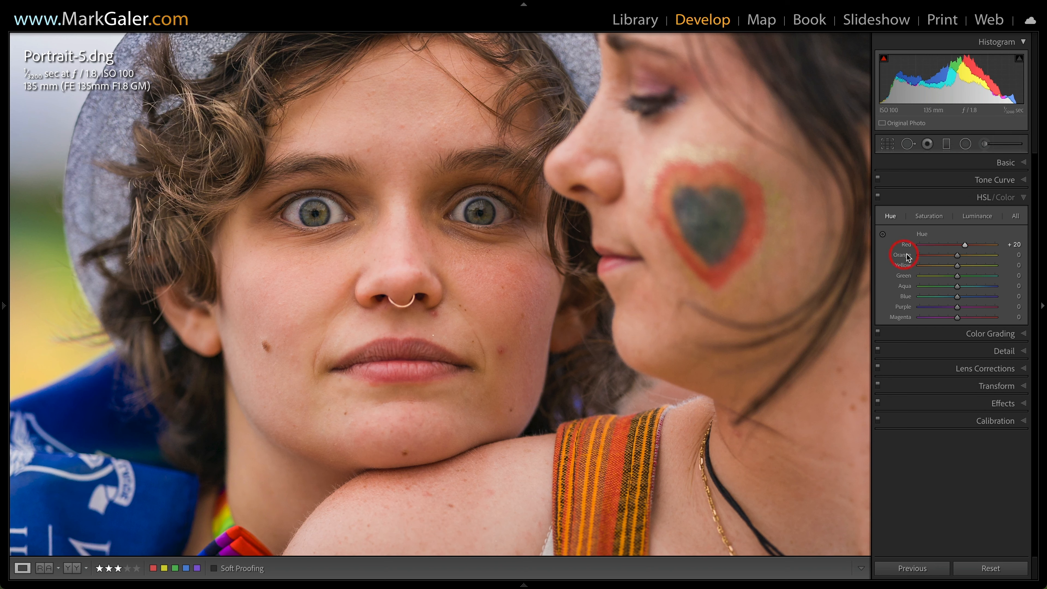
{"action": "left_click_drag", "start_coordinate": [965, 244], "coordinate": [963, 245]}
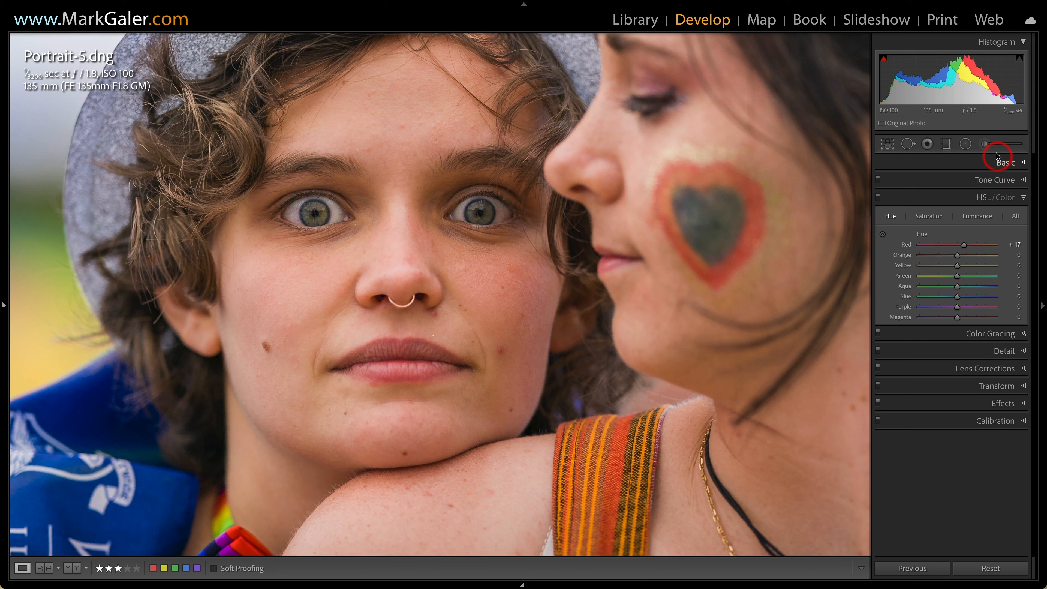
Start a new Adjustment Brush mask with its effects reset and choose a pink tint with hue 3 and saturation 25%
{"action": "left_click", "coordinate": [985, 144]}
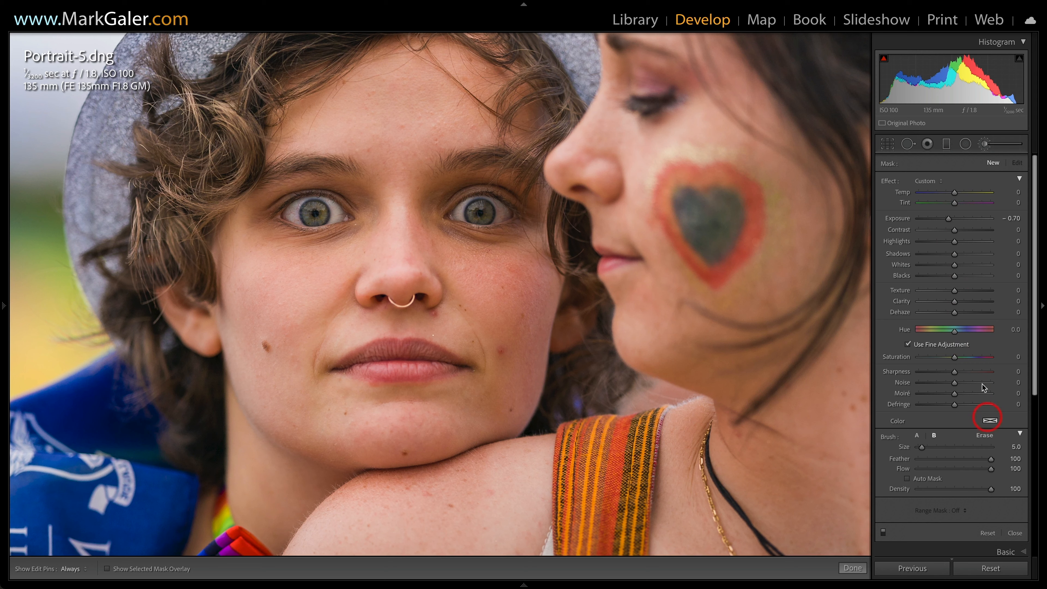
{"action": "double_click", "coordinate": [888, 182]}
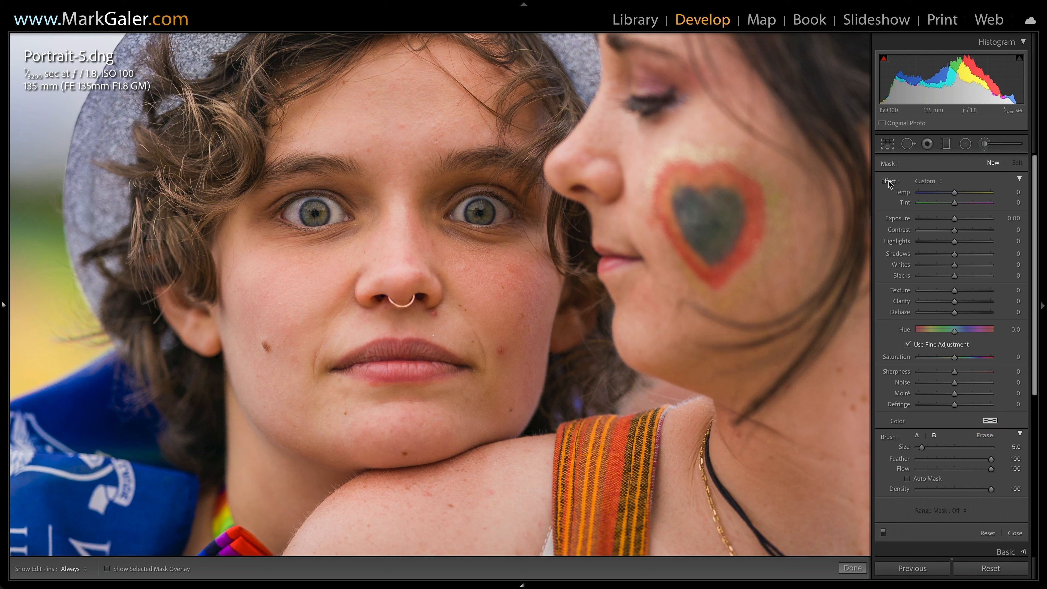
{"action": "left_click", "coordinate": [991, 422]}
{"action": "left_click_drag", "start_coordinate": [850, 440], "coordinate": [777, 458]}
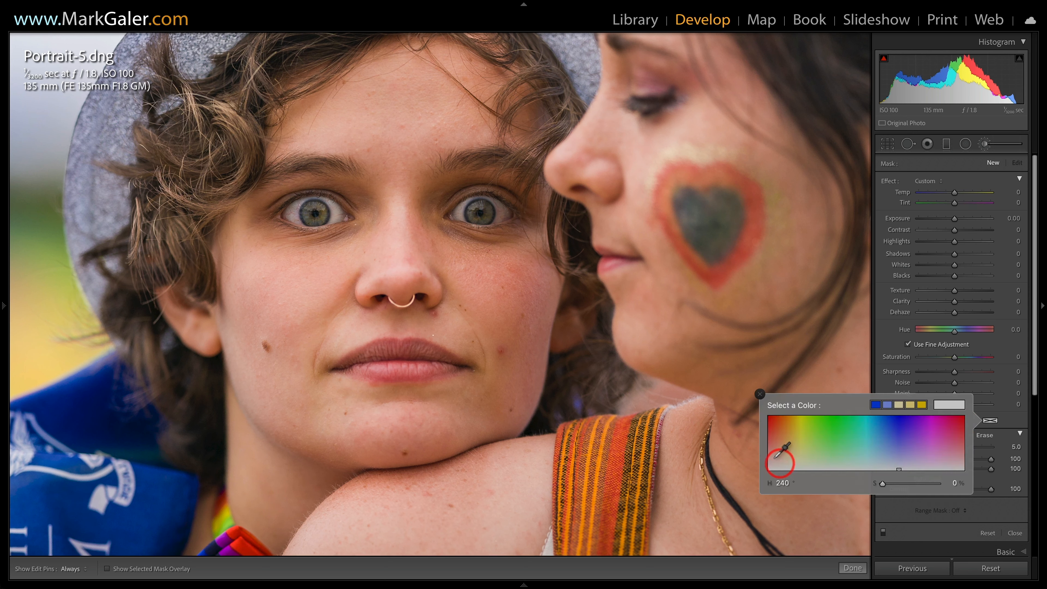
{"action": "left_click", "coordinate": [770, 456]}
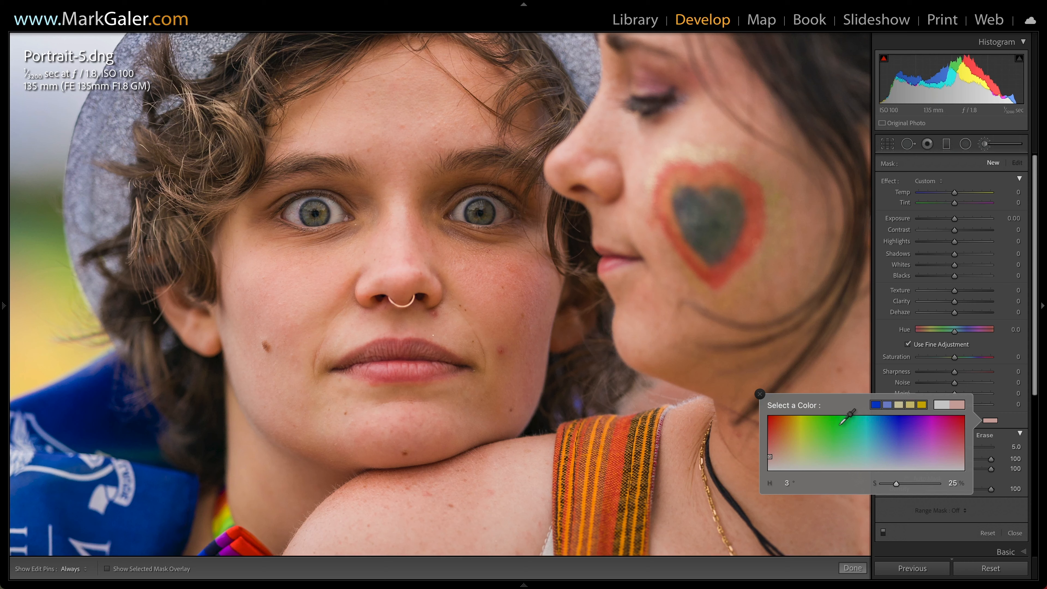
{"action": "left_click", "coordinate": [450, 362]}
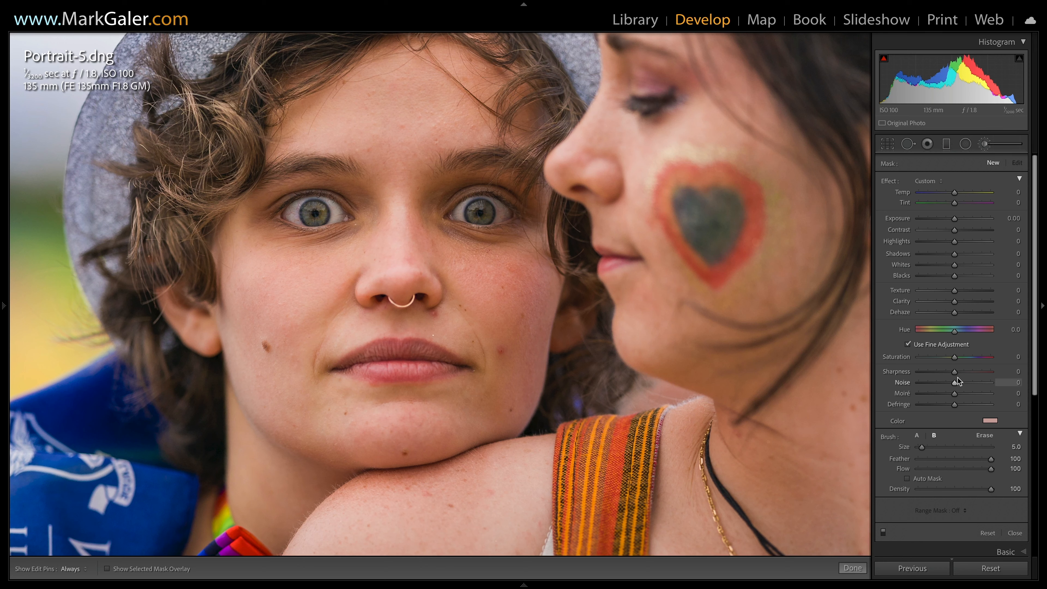
Paint the front-facing person's lips with the tinted brush at Saturation 38
{"action": "left_click_drag", "start_coordinate": [955, 357], "coordinate": [970, 357]}
{"action": "key", "text": "h"}
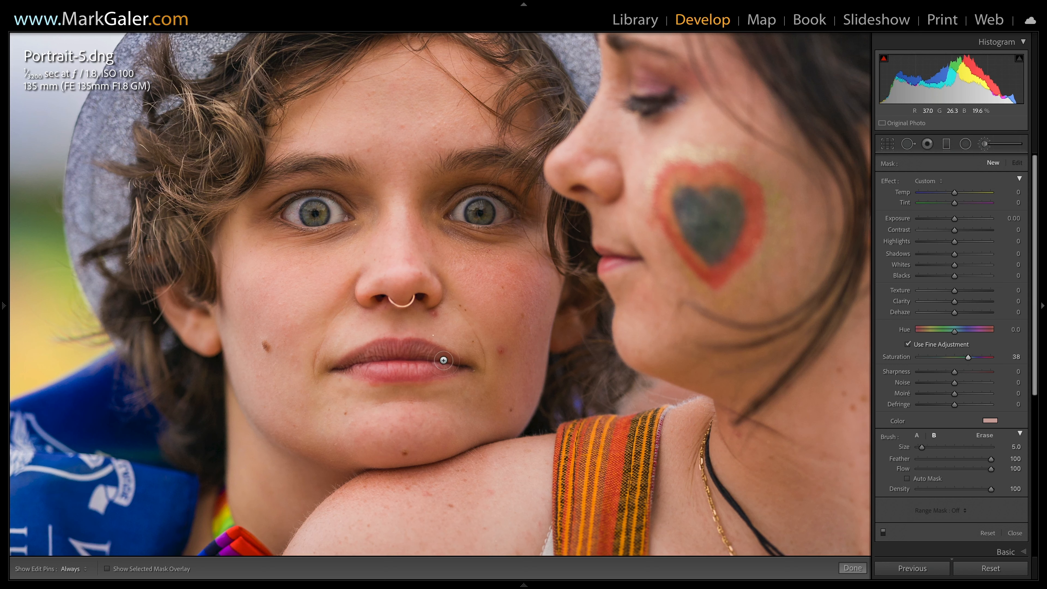
{"action": "left_click", "coordinate": [362, 363]}
{"action": "left_click_drag", "start_coordinate": [352, 366], "coordinate": [469, 363]}
{"action": "key", "text": "h"}
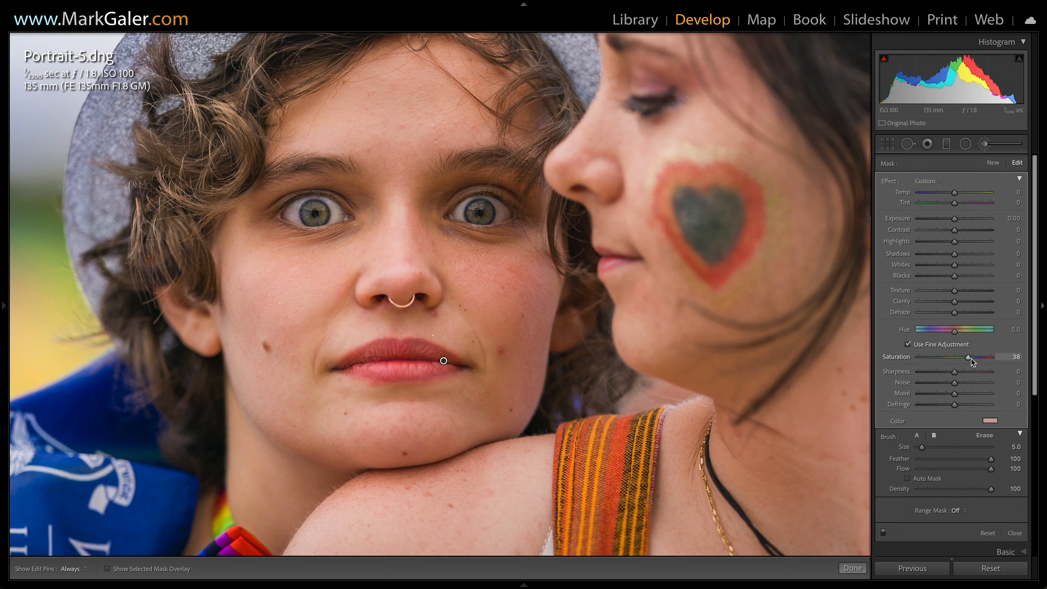
{"action": "left_click_drag", "start_coordinate": [968, 357], "coordinate": [961, 361]}
Heal the small blemishes beside the nostril, on the cheek, above the lip and on the forehead, starting with spot size 25
{"action": "left_click", "coordinate": [909, 145]}
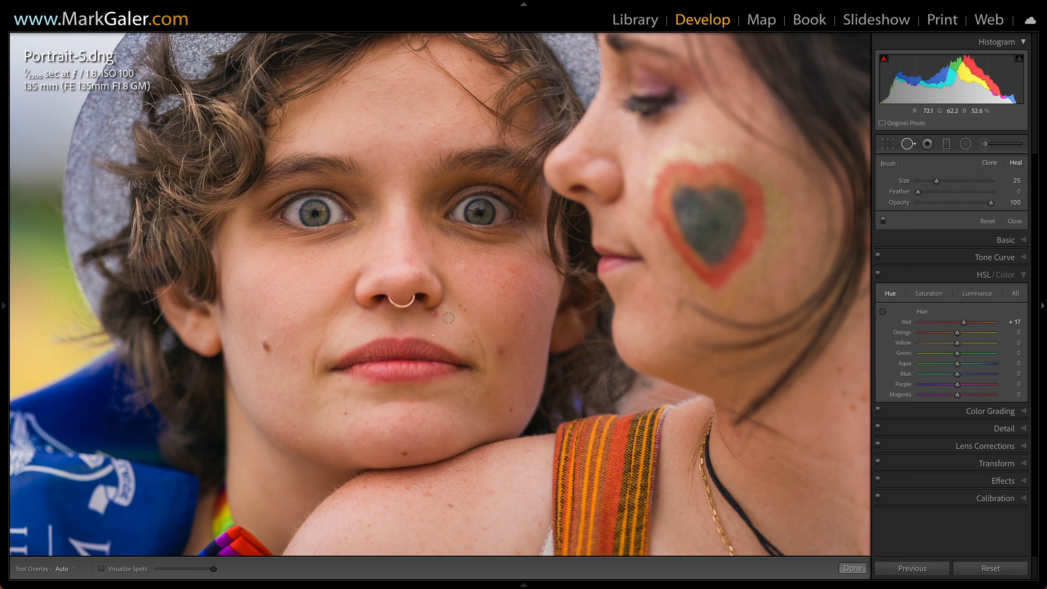
{"action": "left_click", "coordinate": [435, 315]}
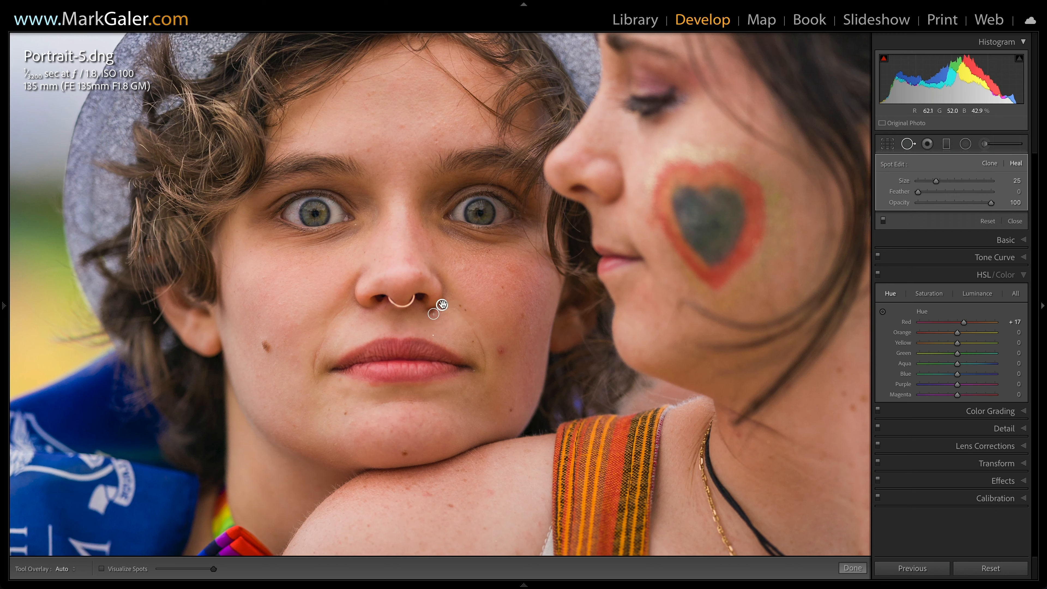
{"action": "left_click_drag", "start_coordinate": [442, 304], "coordinate": [446, 316]}
{"action": "left_click", "coordinate": [500, 351]}
{"action": "left_click", "coordinate": [423, 173]}
{"action": "left_click", "coordinate": [433, 335]}
{"action": "left_click", "coordinate": [485, 69]}
{"action": "left_click_drag", "start_coordinate": [495, 75], "coordinate": [492, 69]}
Heal the small marks at both corners of the front-facing person's mouth with spot size 15, sampling adjacent skin
{"action": "left_click", "coordinate": [343, 374]}
{"action": "left_click_drag", "start_coordinate": [335, 373], "coordinate": [334, 381]}
{"action": "left_click", "coordinate": [334, 383]}
{"action": "left_click", "coordinate": [334, 374]}
{"action": "left_click", "coordinate": [347, 372]}
{"action": "left_click", "coordinate": [343, 376]}
{"action": "left_click", "coordinate": [369, 378]}
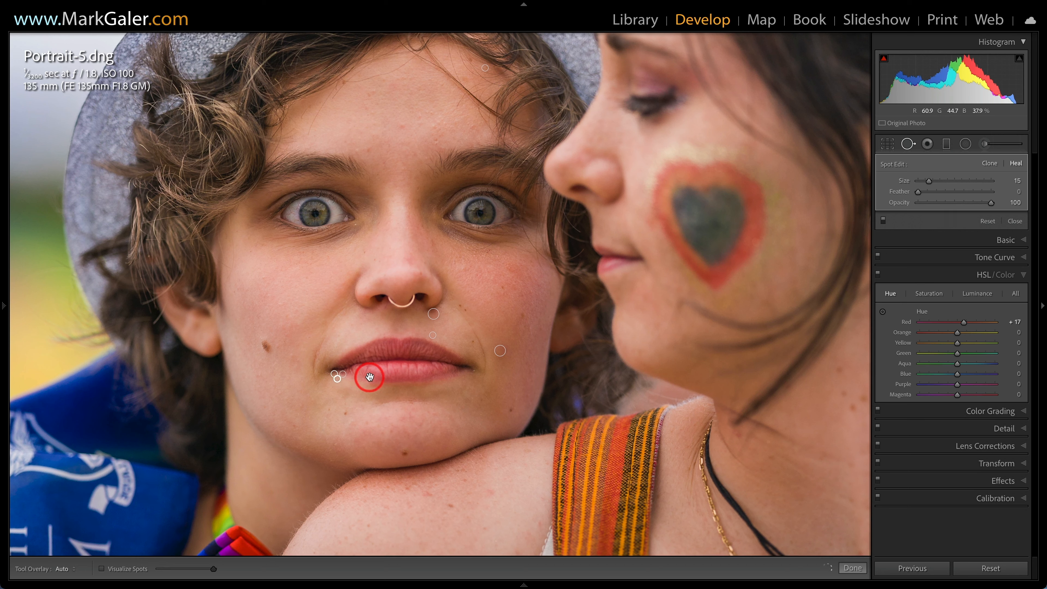
{"action": "left_click", "coordinate": [474, 372]}
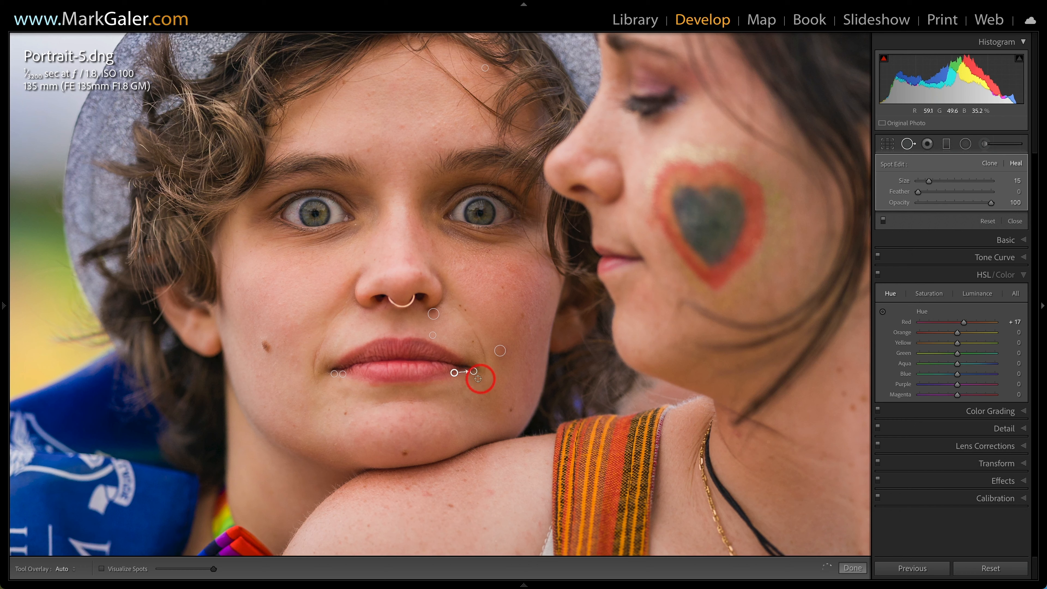
{"action": "left_click", "coordinate": [454, 373]}
{"action": "left_click_drag", "start_coordinate": [455, 374], "coordinate": [472, 378]}
Heal the small spot at the inner corner of the eye beside the nose bridge, sampling skin right next to it
{"action": "left_click_drag", "start_coordinate": [358, 224], "coordinate": [355, 224]}
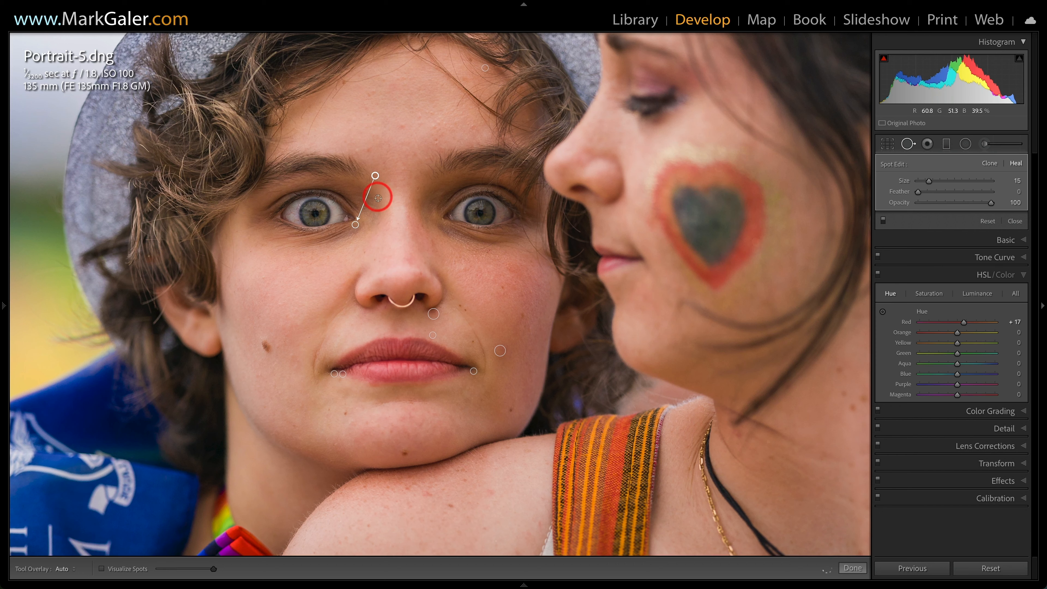
{"action": "left_click_drag", "start_coordinate": [375, 175], "coordinate": [363, 220]}
{"action": "left_click", "coordinate": [372, 218]}
{"action": "left_click", "coordinate": [372, 215]}
{"action": "left_click", "coordinate": [390, 242]}
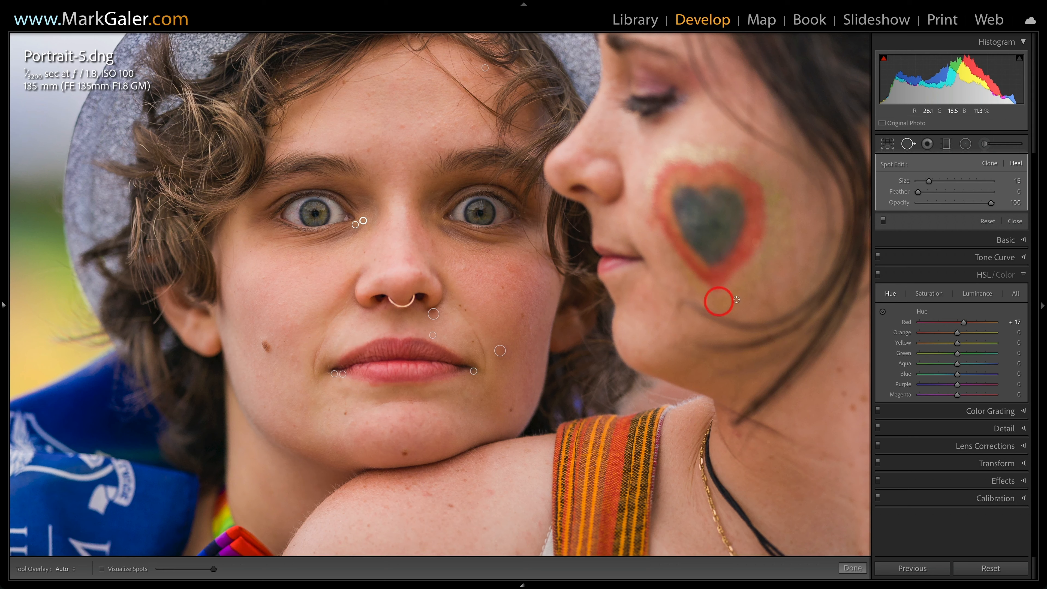
Paint both of the front-facing person's irises with a new Iris Enhance brush mask and set its Exposure to 0.56
{"action": "left_click", "coordinate": [984, 145]}
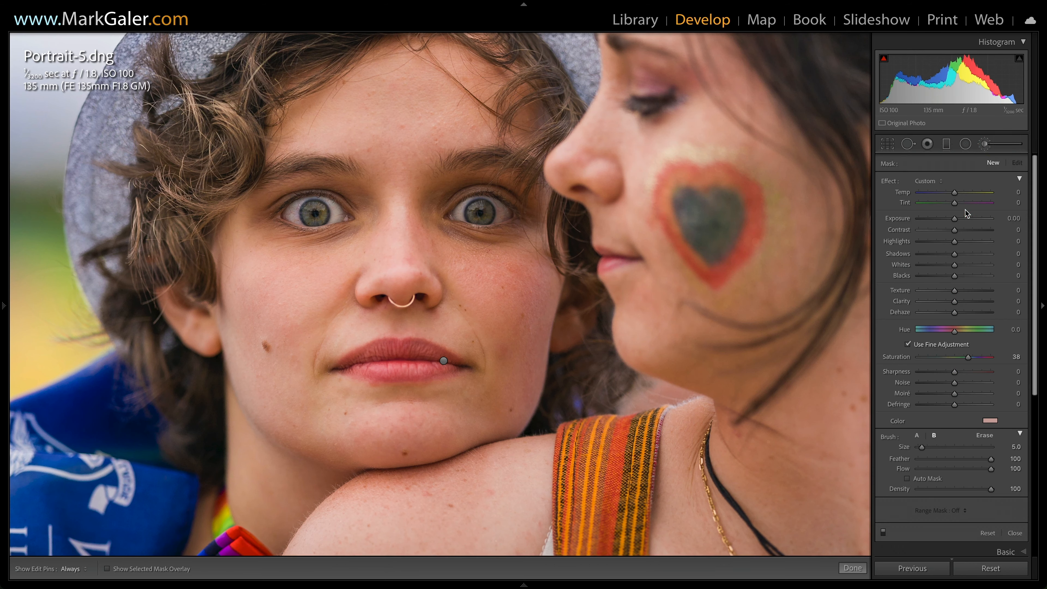
{"action": "left_click", "coordinate": [943, 183]}
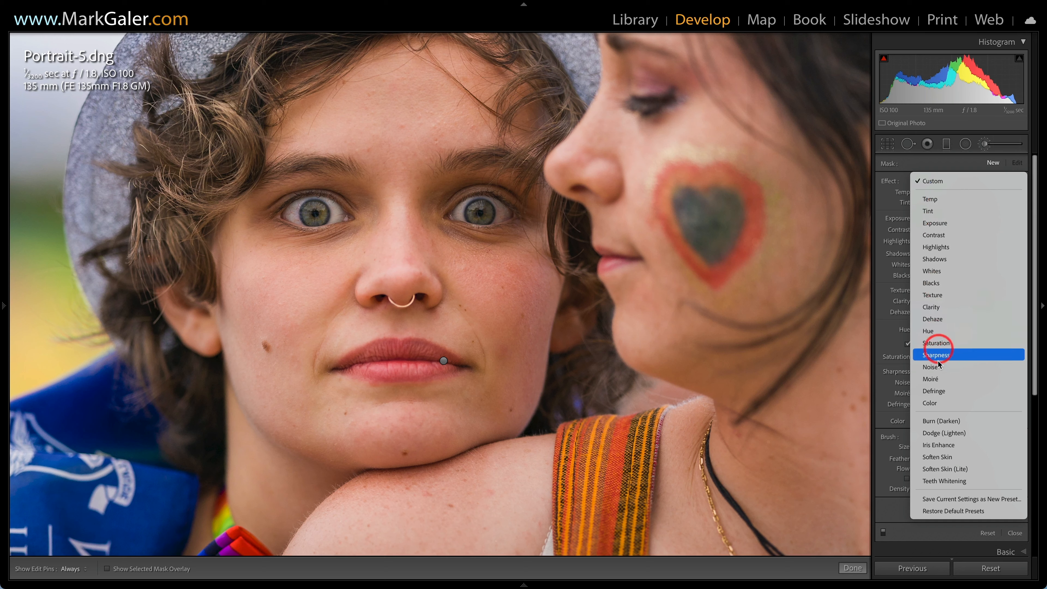
{"action": "left_click", "coordinate": [945, 445]}
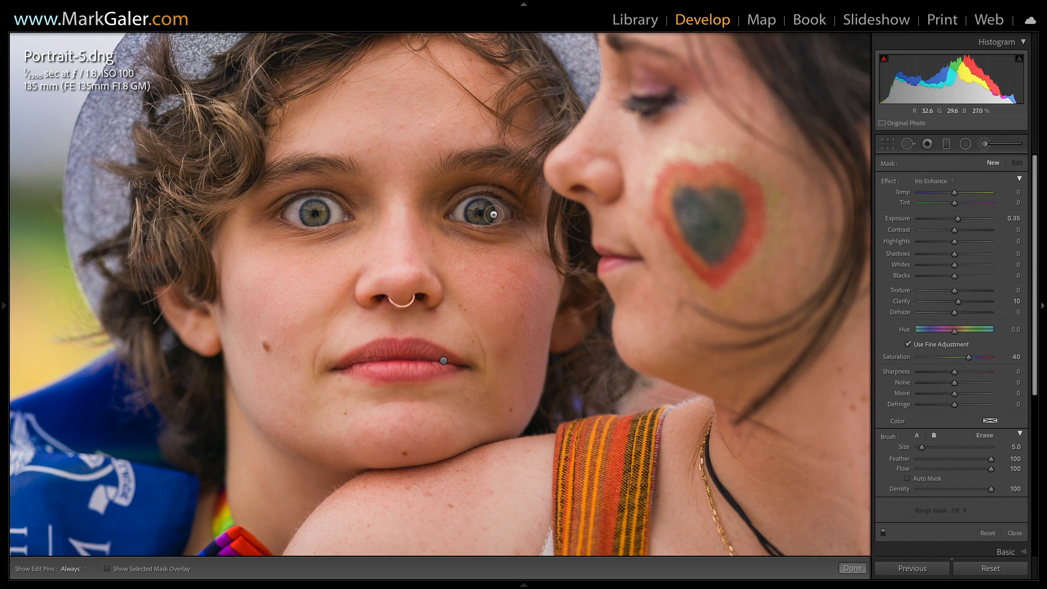
{"action": "mouse_move", "coordinate": [487, 210]}
{"action": "left_mouse_down"}
{"action": "mouse_move", "coordinate": [472, 216]}
{"action": "mouse_move", "coordinate": [490, 211]}
{"action": "left_mouse_up"}
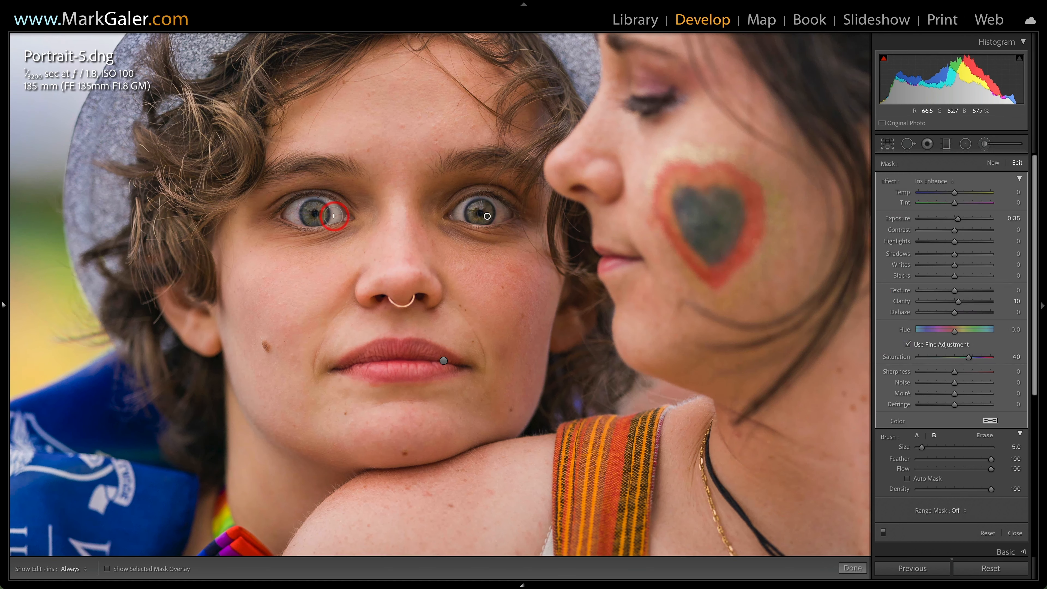
{"action": "mouse_move", "coordinate": [323, 214]}
{"action": "left_mouse_down"}
{"action": "mouse_move", "coordinate": [306, 211]}
{"action": "mouse_move", "coordinate": [312, 222]}
{"action": "left_mouse_up"}
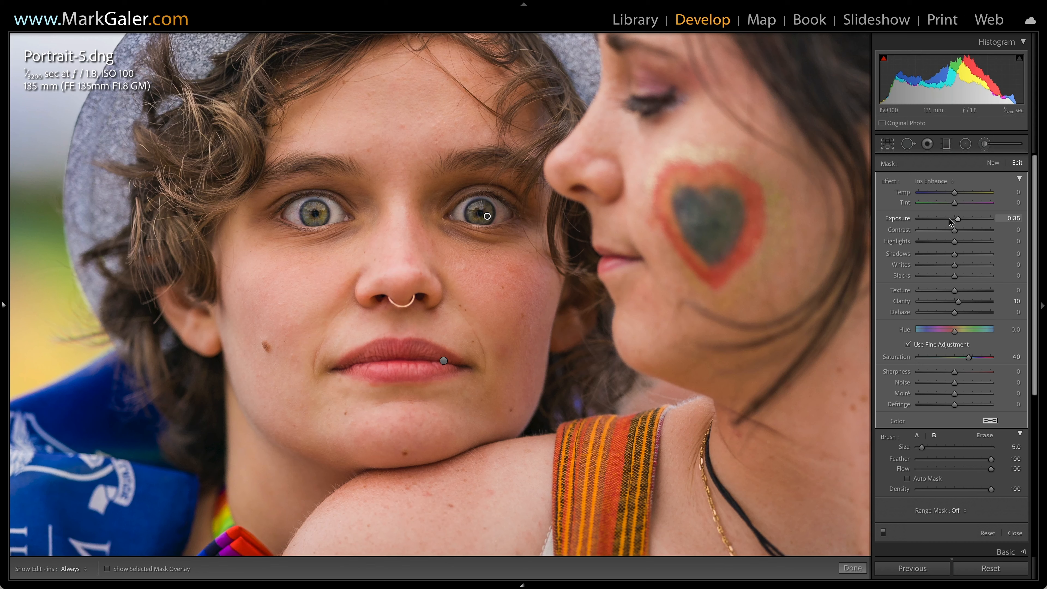
{"action": "left_click_drag", "start_coordinate": [958, 222], "coordinate": [960, 223]}
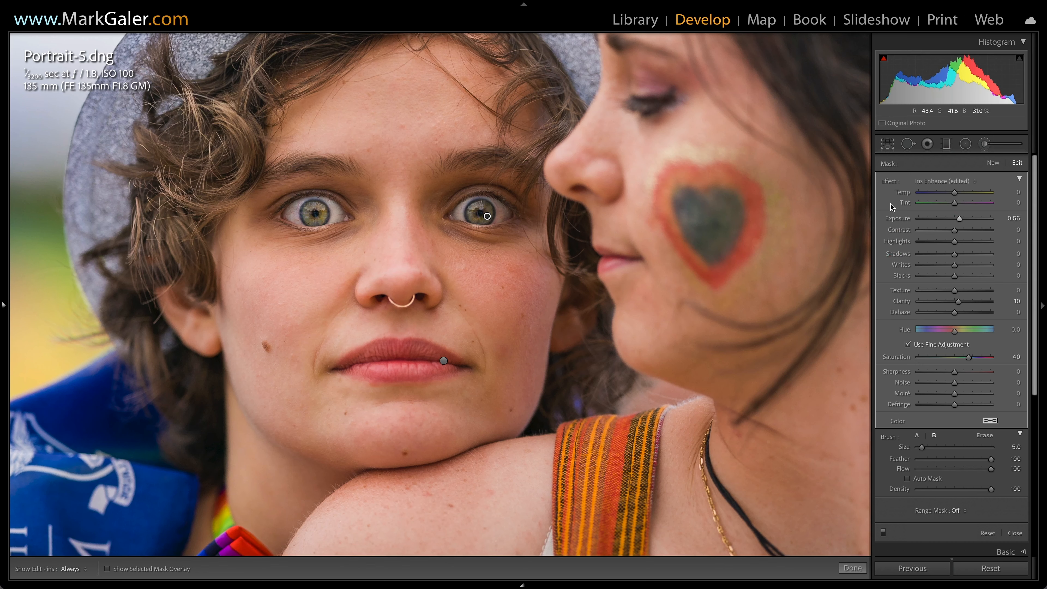
{"action": "left_click", "coordinate": [986, 146]}
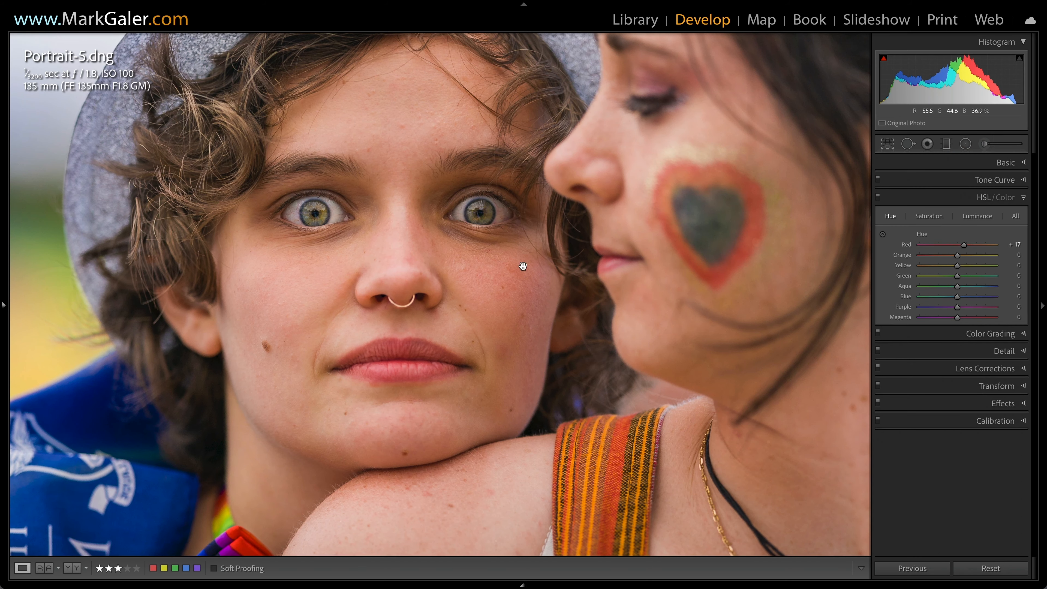
{"action": "left_click", "coordinate": [523, 266]}
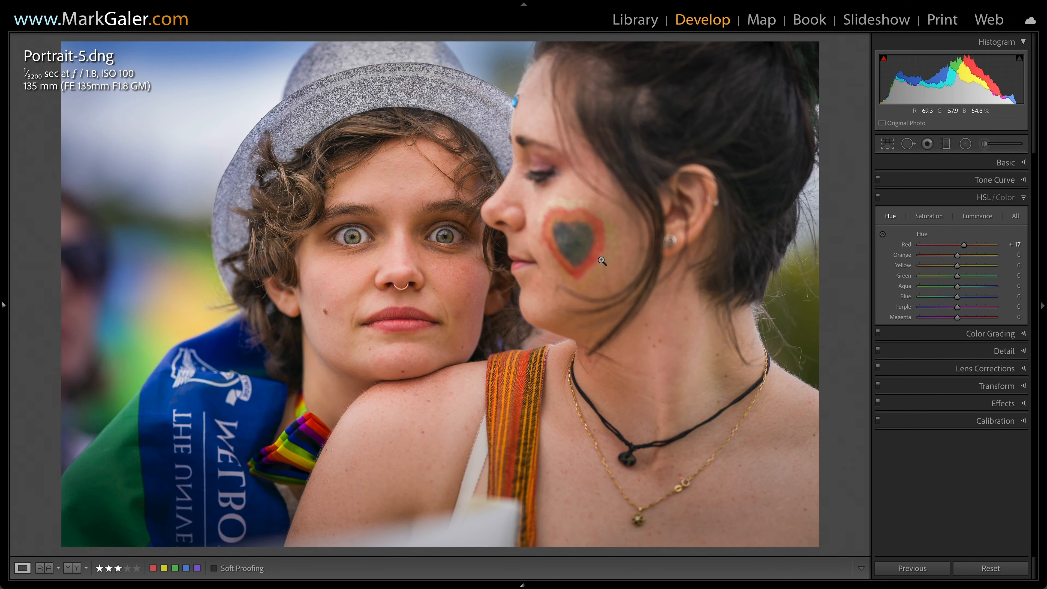
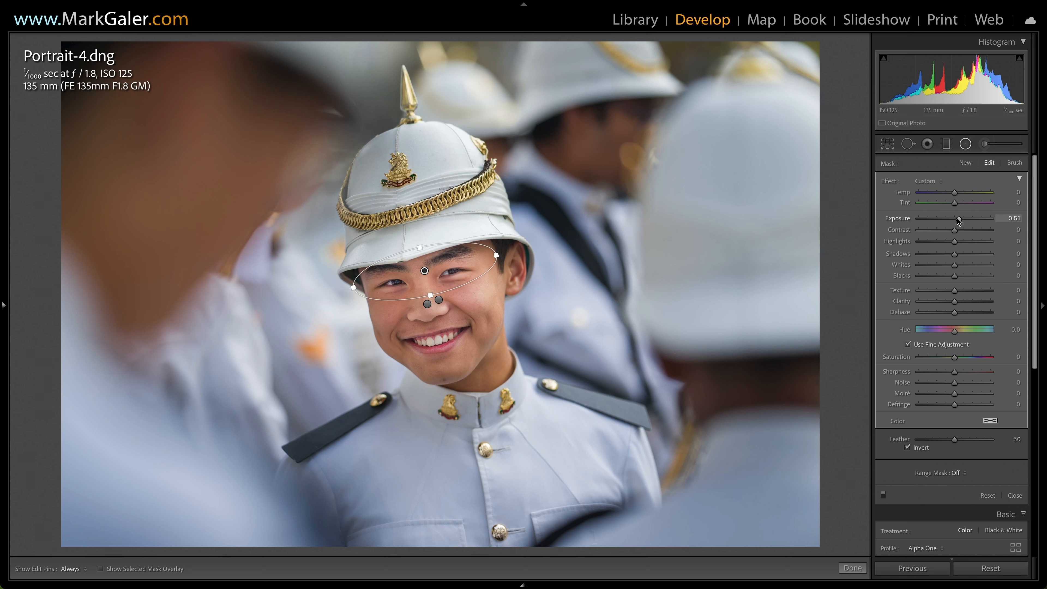
Fine-tune the exposure of the radial filter over the smiling cadet's eyes in Portrait-4 and finish editing it
{"action": "left_click_drag", "start_coordinate": [957, 218], "coordinate": [958, 218]}
{"action": "left_click", "coordinate": [966, 144]}
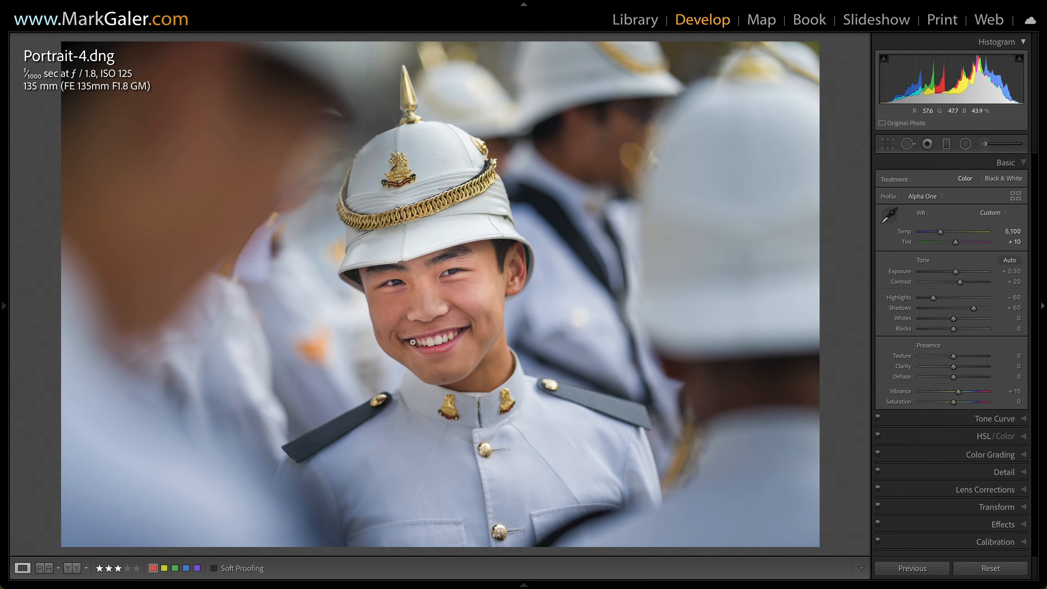
Heal the dark mark on the smiling cadet's chin with spot size 32, sampling the skin just beside it
{"action": "left_click", "coordinate": [445, 386]}
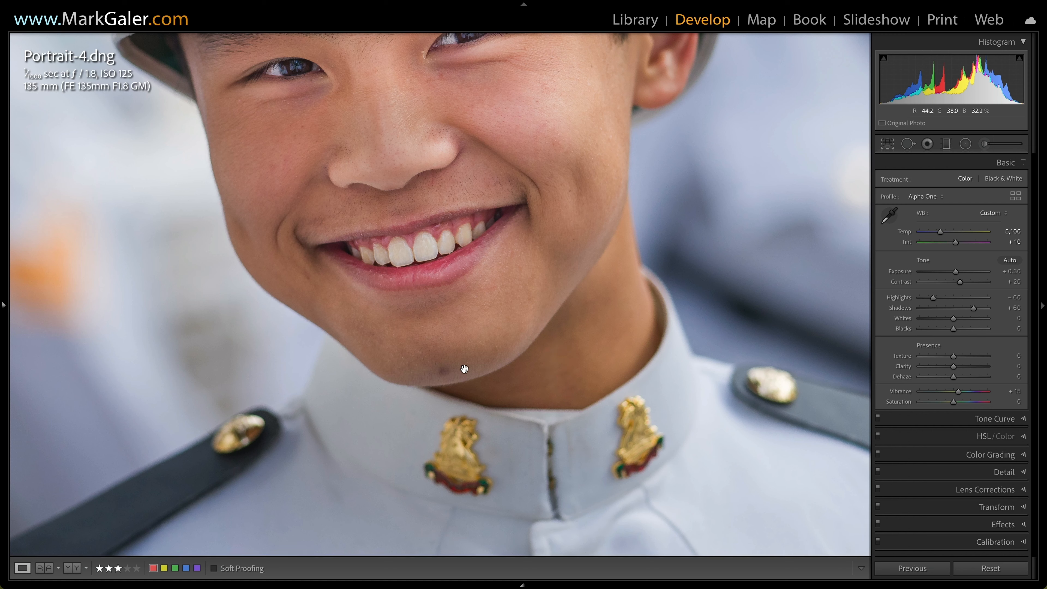
{"action": "left_click", "coordinate": [905, 145]}
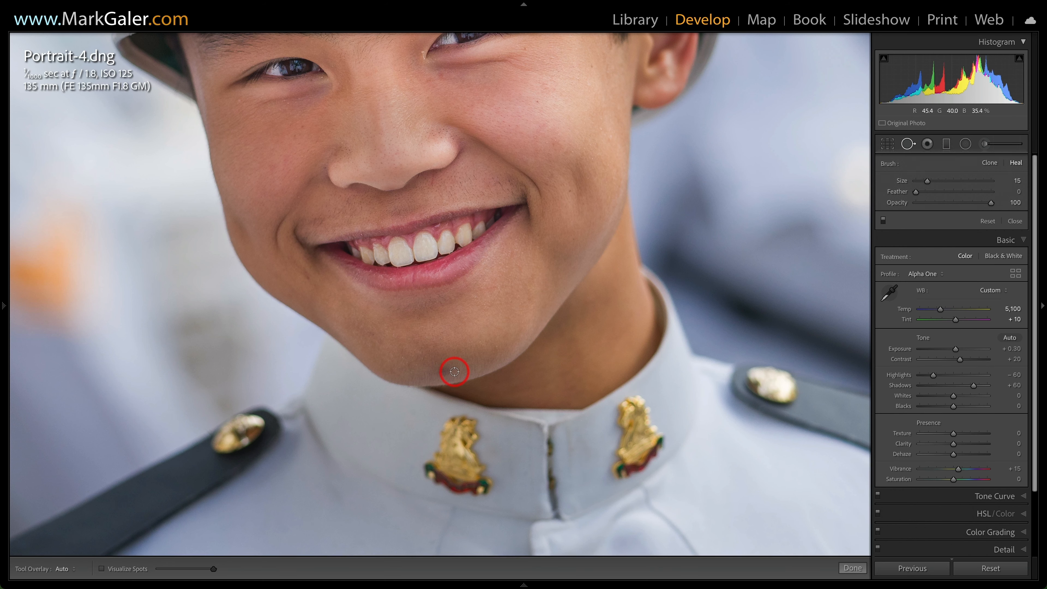
{"action": "scroll", "coordinate": [445, 372], "scroll_direction": "up", "scroll_amount": 5}
{"action": "left_click", "coordinate": [443, 371]}
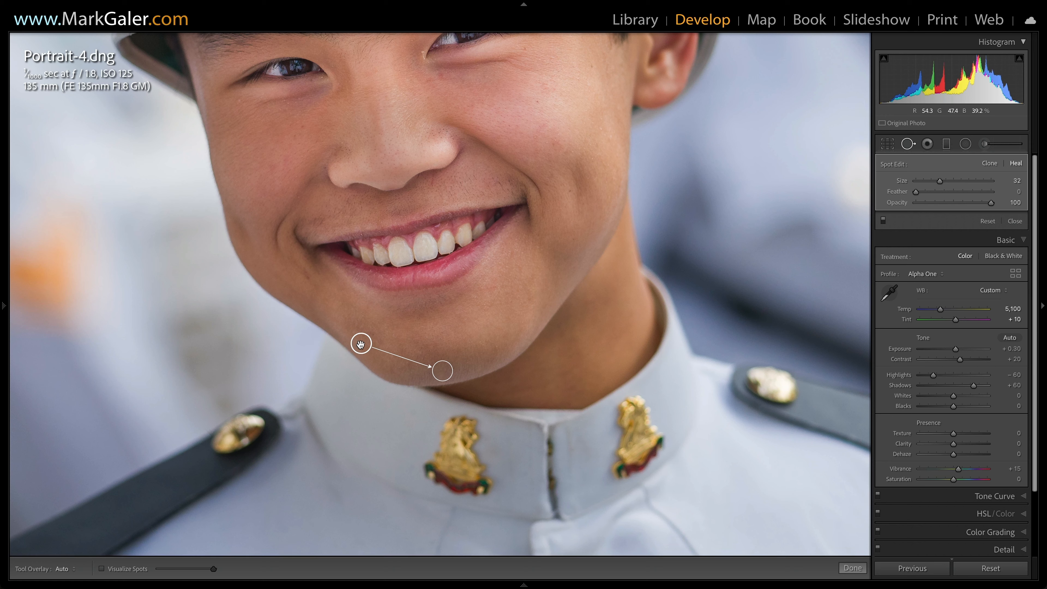
{"action": "left_click_drag", "start_coordinate": [361, 344], "coordinate": [460, 369]}
Heal the small blemish near the inner corner of the cadet's eye with a smaller spot and adjust its sample area
{"action": "mouse_move", "coordinate": [434, 67]}
{"action": "left_mouse_down"}
{"action": "mouse_move", "coordinate": [449, 136]}
{"action": "mouse_move", "coordinate": [445, 218]}
{"action": "left_mouse_up"}
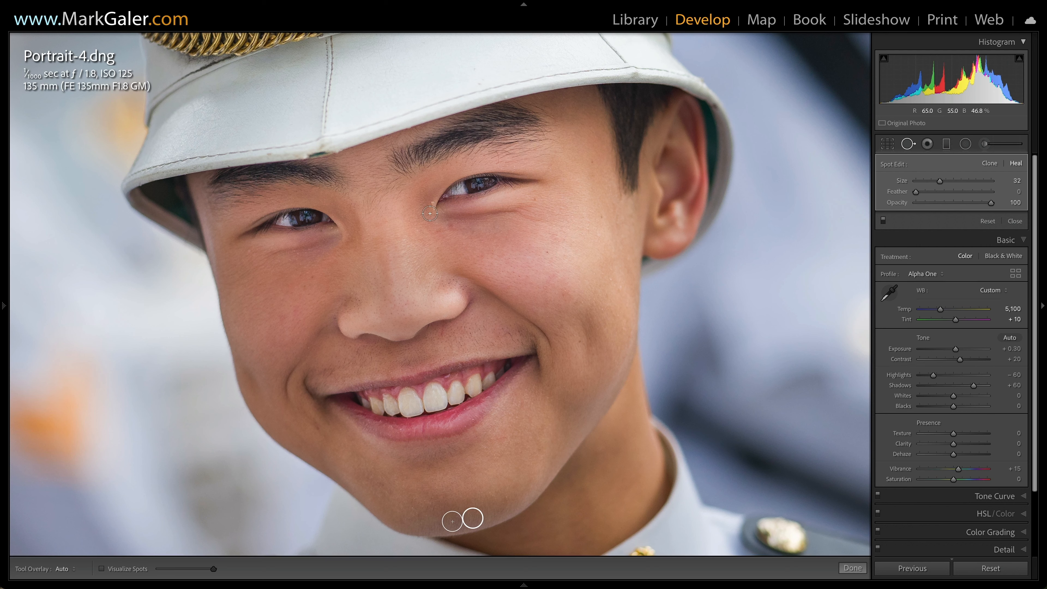
{"action": "scroll", "coordinate": [430, 210], "scroll_direction": "down", "scroll_amount": 3}
{"action": "left_click", "coordinate": [432, 203]}
{"action": "left_click_drag", "start_coordinate": [422, 229], "coordinate": [423, 208]}
{"action": "left_click", "coordinate": [908, 144]}
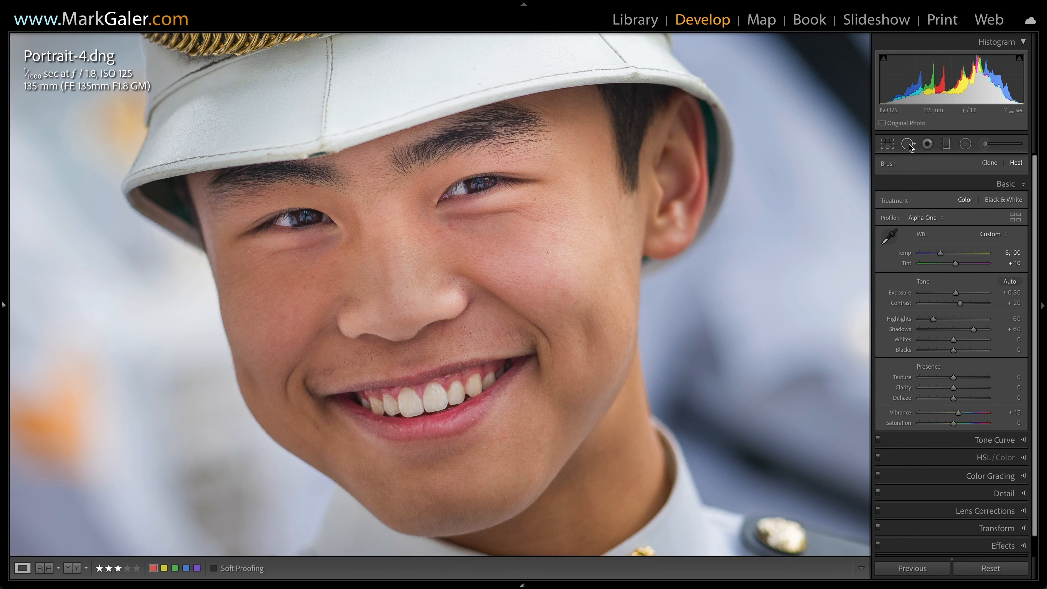
{"action": "left_click", "coordinate": [434, 287]}
{"action": "left_click", "coordinate": [511, 285]}
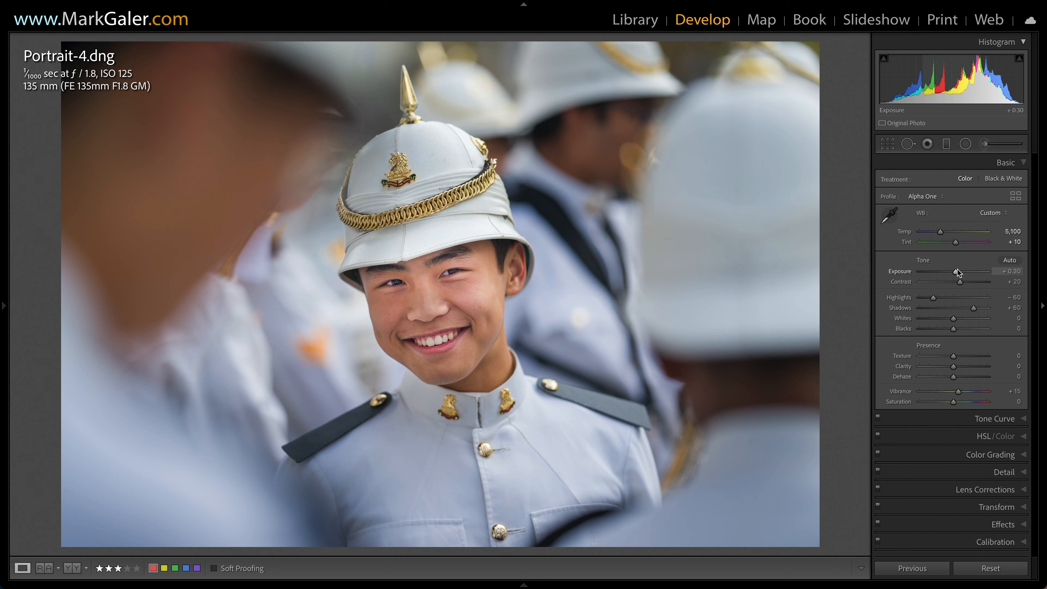
Set the basic tone adjustments to Exposure +0.40, Whites +18 and Blacks −10
{"action": "left_click_drag", "start_coordinate": [955, 271], "coordinate": [957, 272]}
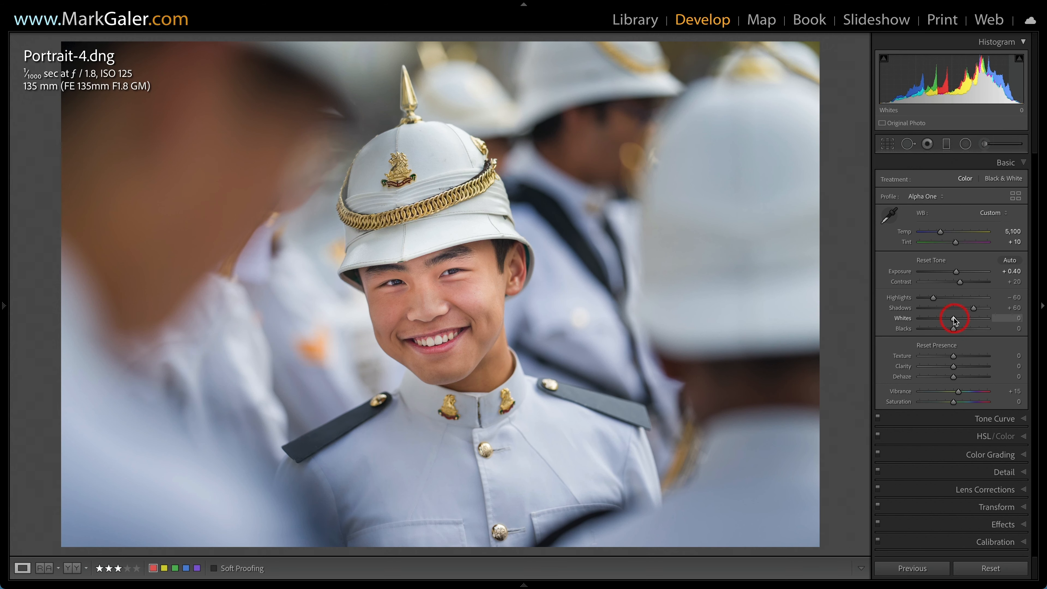
{"action": "left_click_drag", "start_coordinate": [954, 320], "coordinate": [959, 324]}
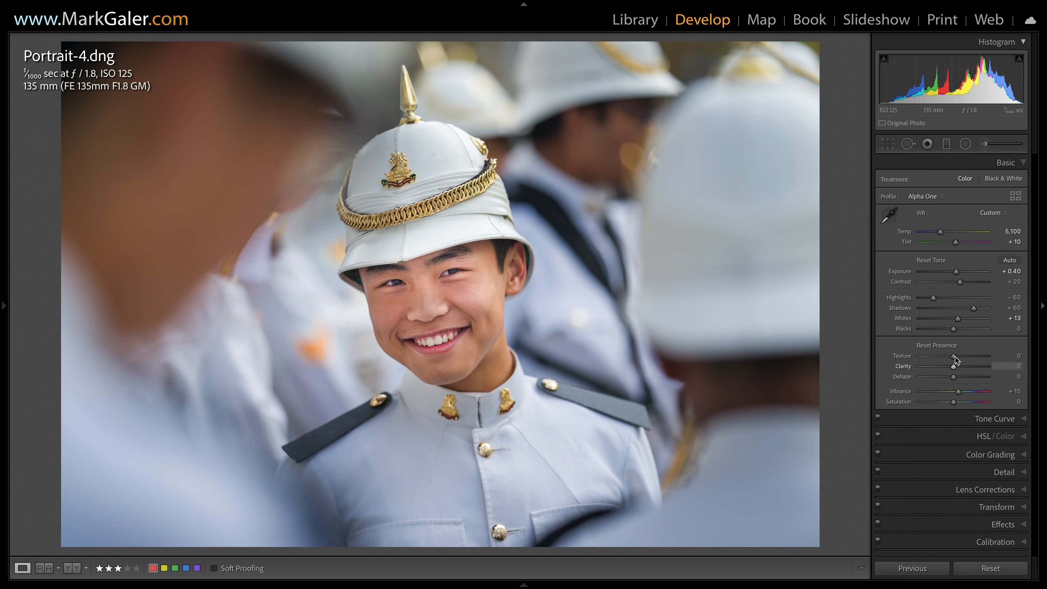
{"action": "key", "text": "alt"}
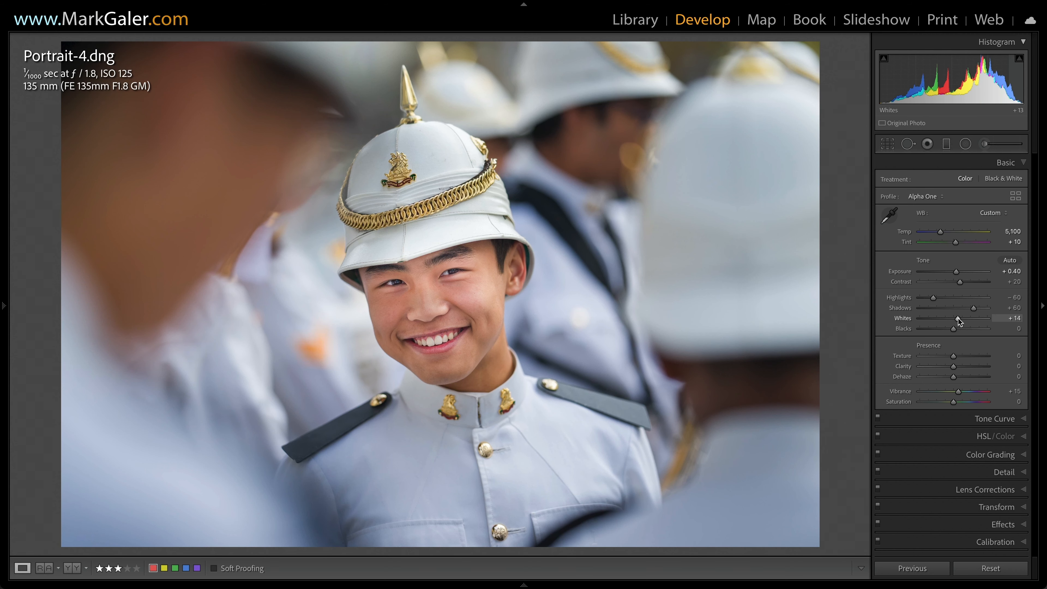
{"action": "left_click_drag", "start_coordinate": [958, 321], "coordinate": [959, 320]}
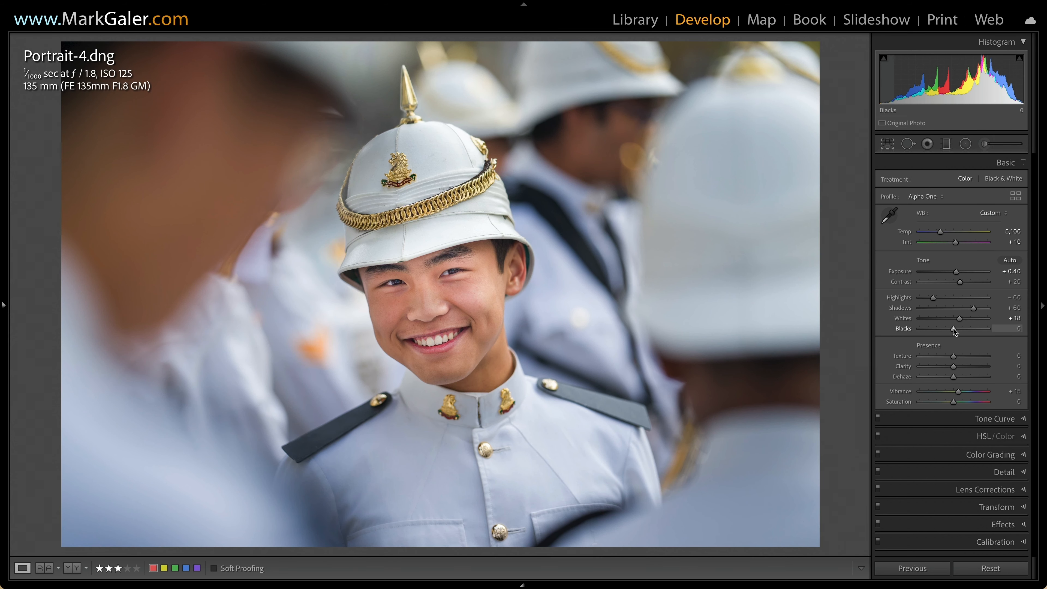
{"action": "mouse_move", "coordinate": [953, 329]}
{"action": "left_mouse_down"}
{"action": "mouse_move", "coordinate": [942, 330]}
{"action": "mouse_move", "coordinate": [950, 329]}
{"action": "left_mouse_up"}
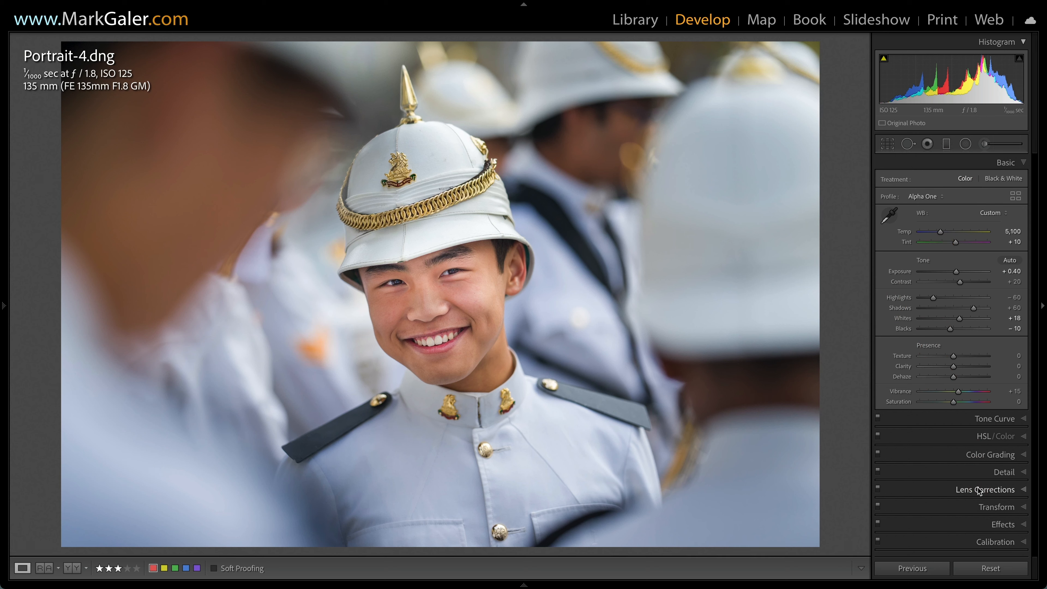
Add a post-crop vignette to Portrait-4 with Color Priority style, Amount −9, Midpoint 0 and Feather 96
{"action": "left_click", "coordinate": [989, 522]}
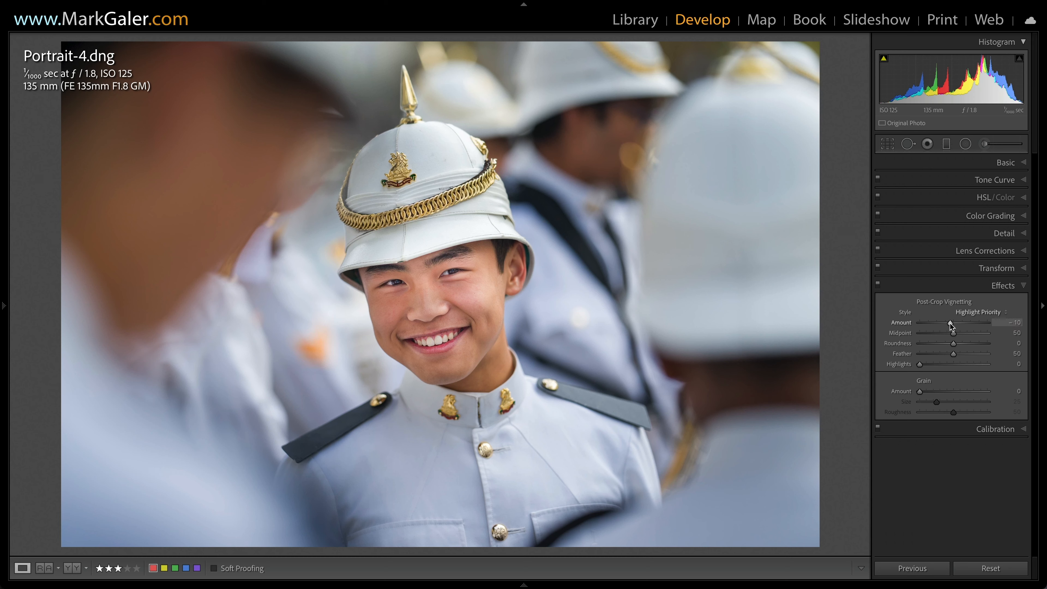
{"action": "left_click", "coordinate": [990, 312]}
{"action": "left_click", "coordinate": [990, 312]}
{"action": "left_click", "coordinate": [986, 323]}
{"action": "left_click_drag", "start_coordinate": [951, 325], "coordinate": [947, 323]}
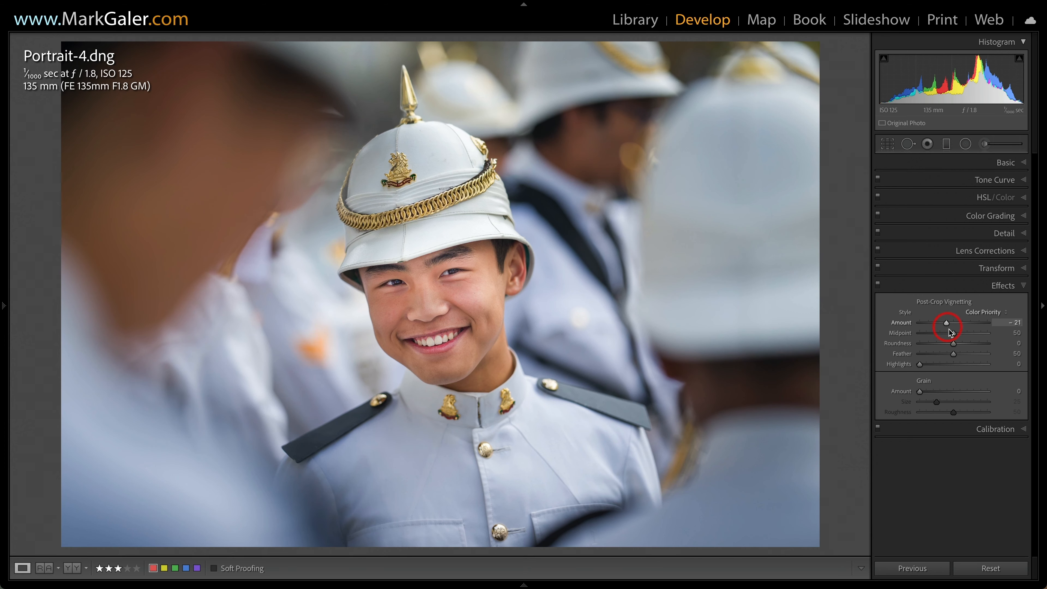
{"action": "left_click_drag", "start_coordinate": [955, 335], "coordinate": [984, 354]}
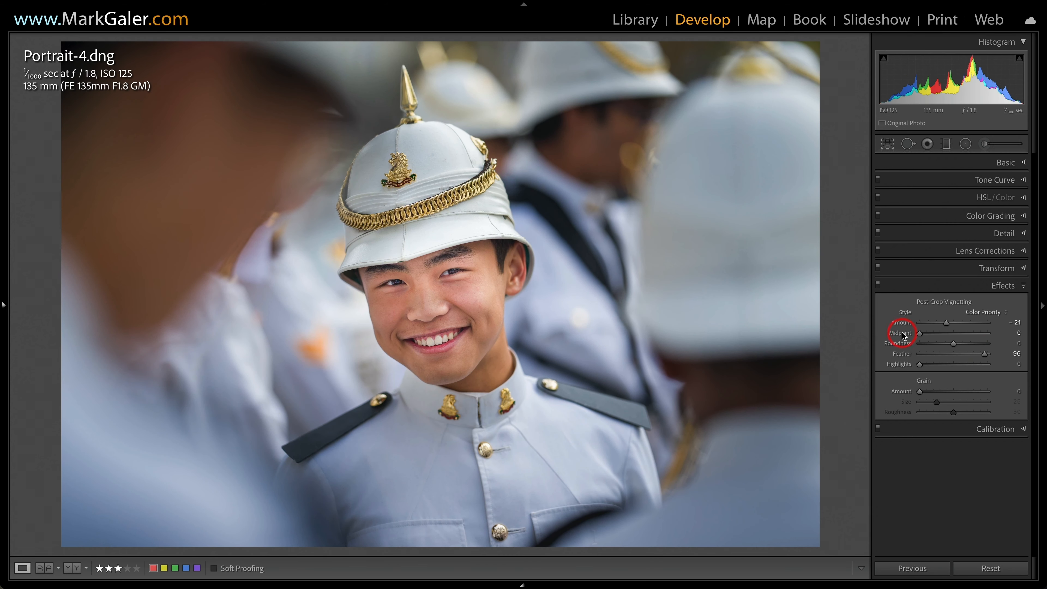
{"action": "left_click_drag", "start_coordinate": [946, 322], "coordinate": [951, 323]}
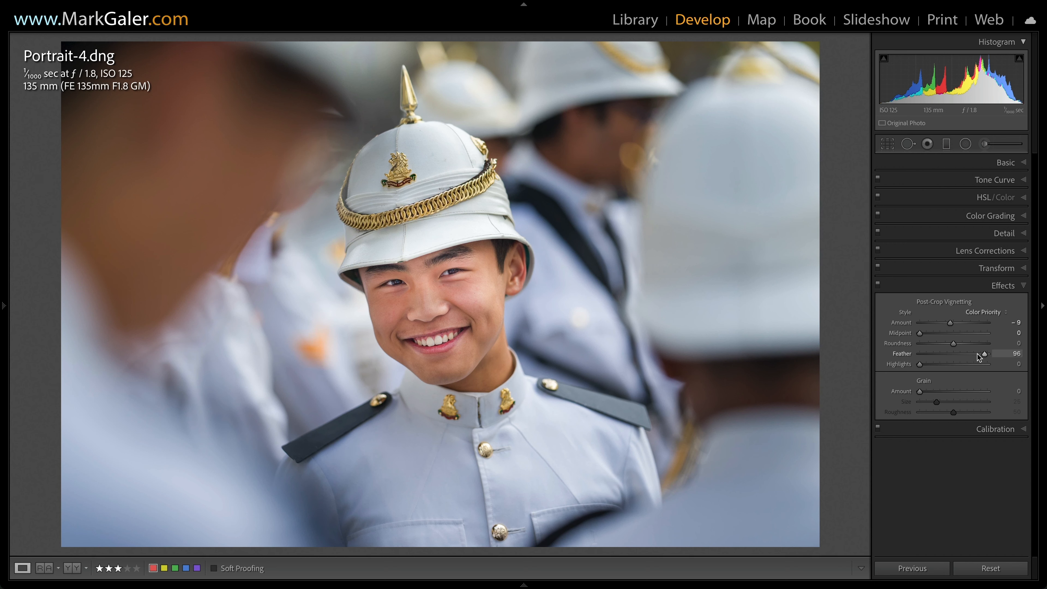
{"action": "left_click", "coordinate": [984, 166]}
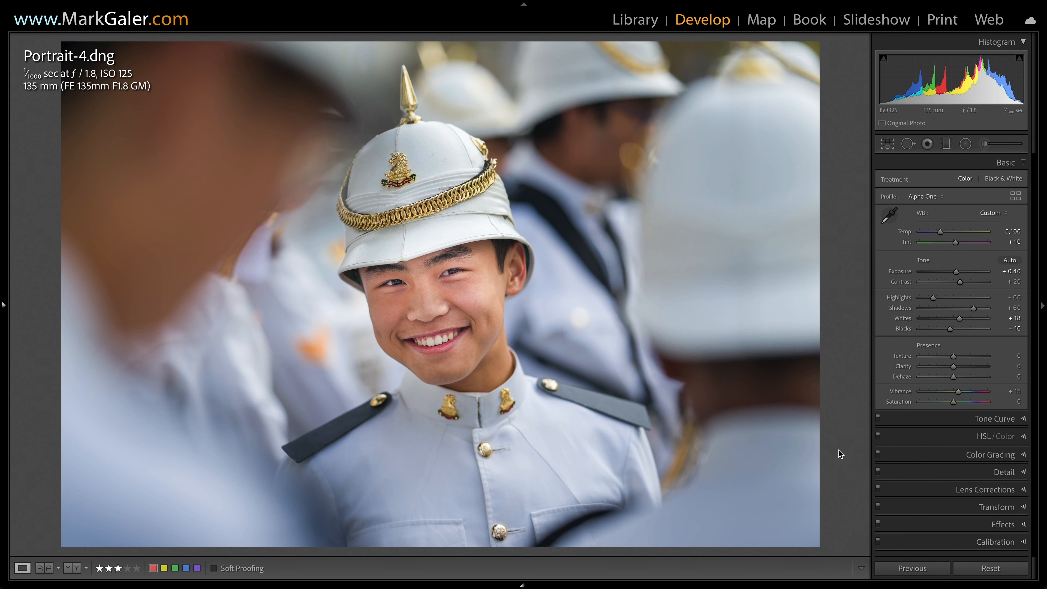
Reset all of Portrait-4's edits to compare with the unedited version, and undo the reset
{"action": "left_click", "coordinate": [931, 508]}
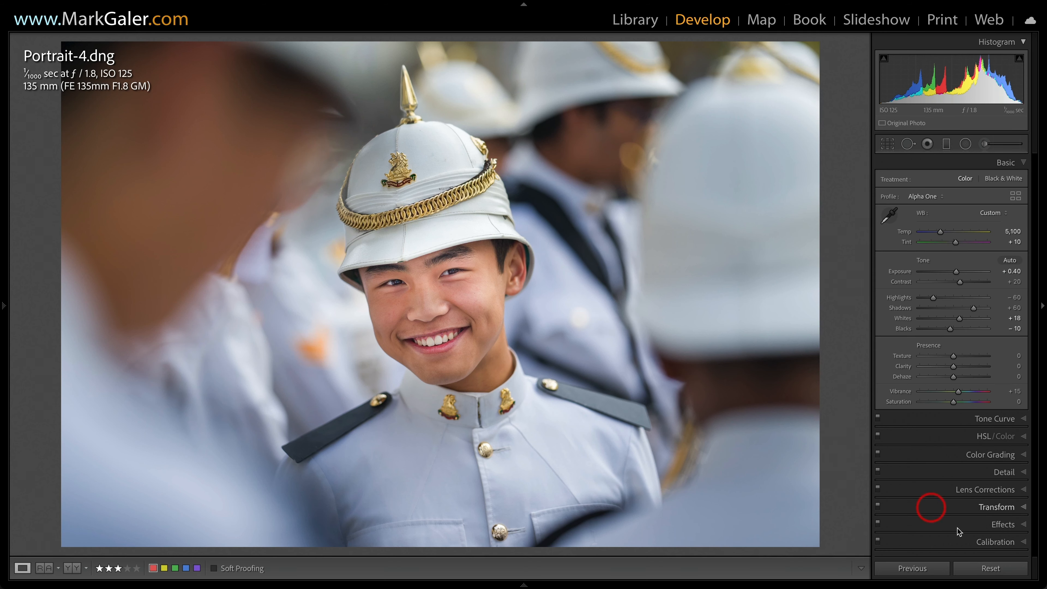
{"action": "left_click", "coordinate": [990, 568]}
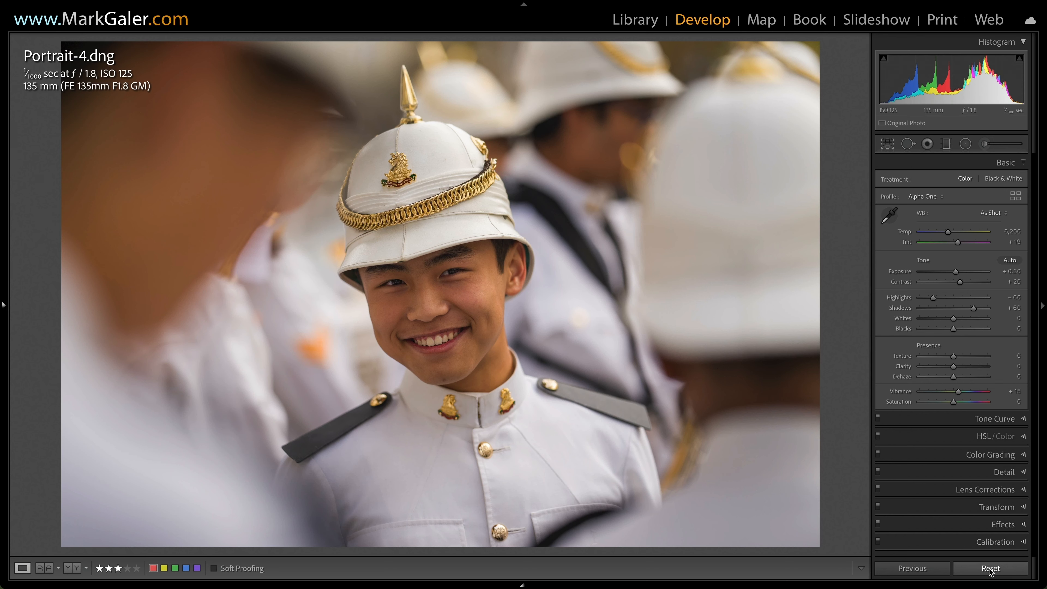
{"action": "left_click", "coordinate": [990, 571]}
{"action": "left_click", "coordinate": [988, 571]}
{"action": "key", "text": "ctrl+z"}
{"action": "left_click", "coordinate": [866, 402]}
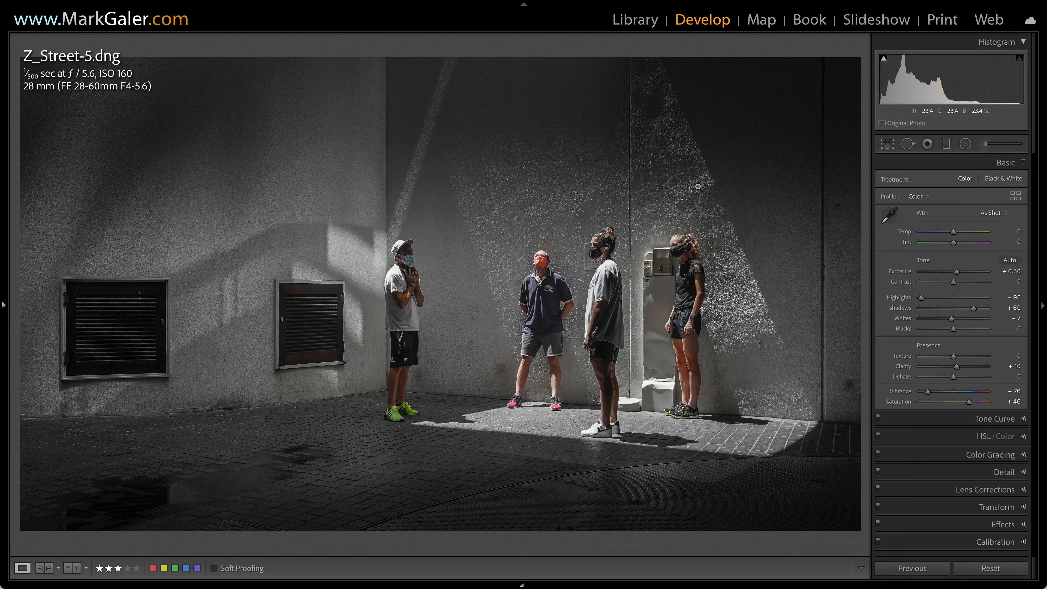
Inspect the edited Z_Street-5 photo up close and reset all of its develop settings
{"action": "left_click", "coordinate": [698, 187]}
{"action": "left_click", "coordinate": [697, 188]}
{"action": "left_click", "coordinate": [697, 190]}
{"action": "left_click", "coordinate": [697, 191]}
{"action": "left_click", "coordinate": [990, 569]}
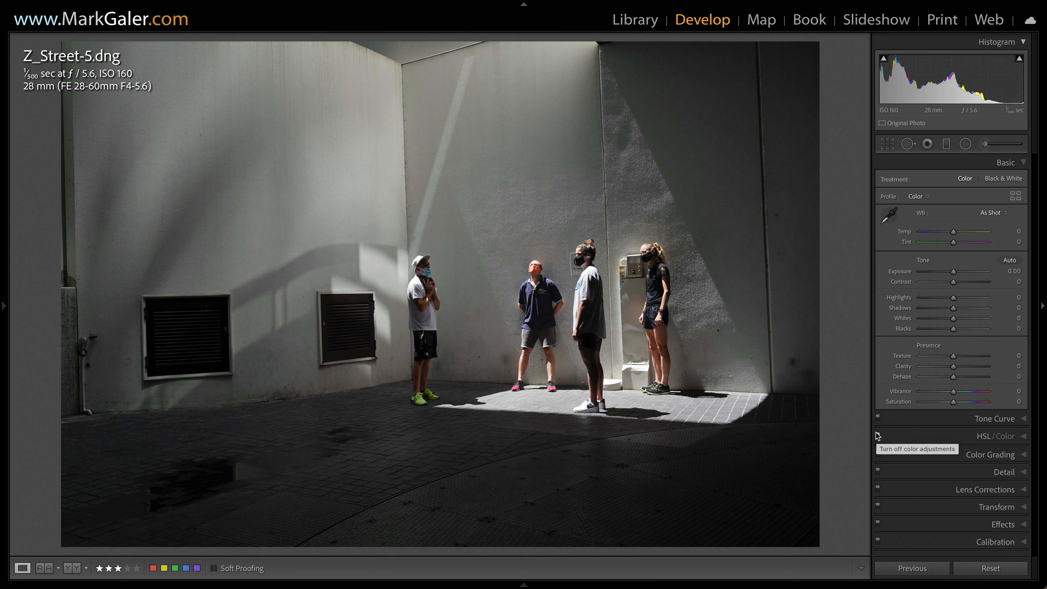
{"action": "left_click", "coordinate": [877, 432]}
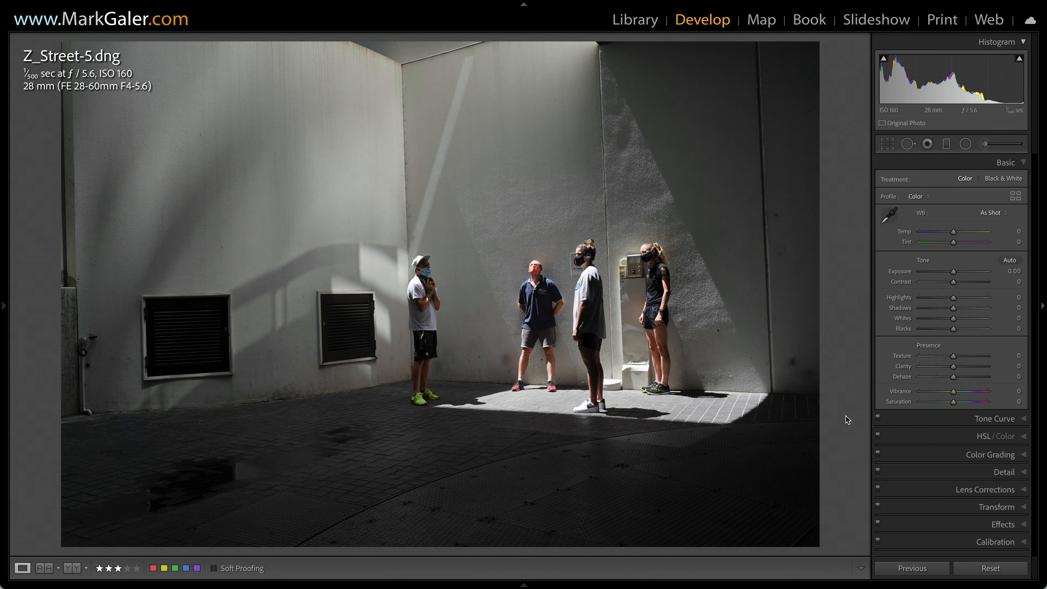
Straighten Z_Street-5 to an angle of 1.90 so the wall edges stand upright, and tighten the crop slightly
{"action": "key", "text": "r"}
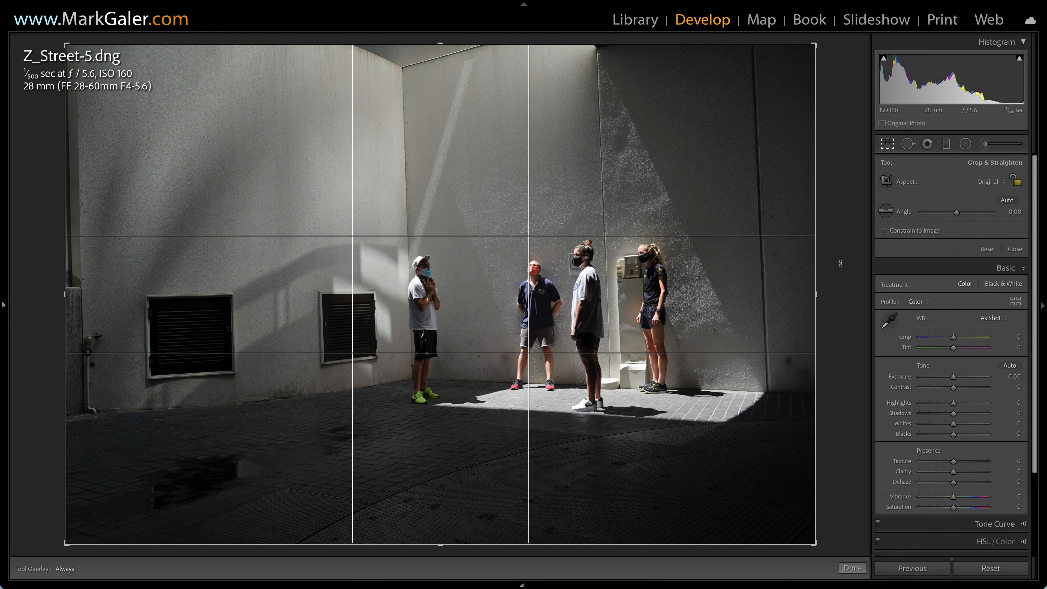
{"action": "left_click_drag", "start_coordinate": [840, 263], "coordinate": [839, 278]}
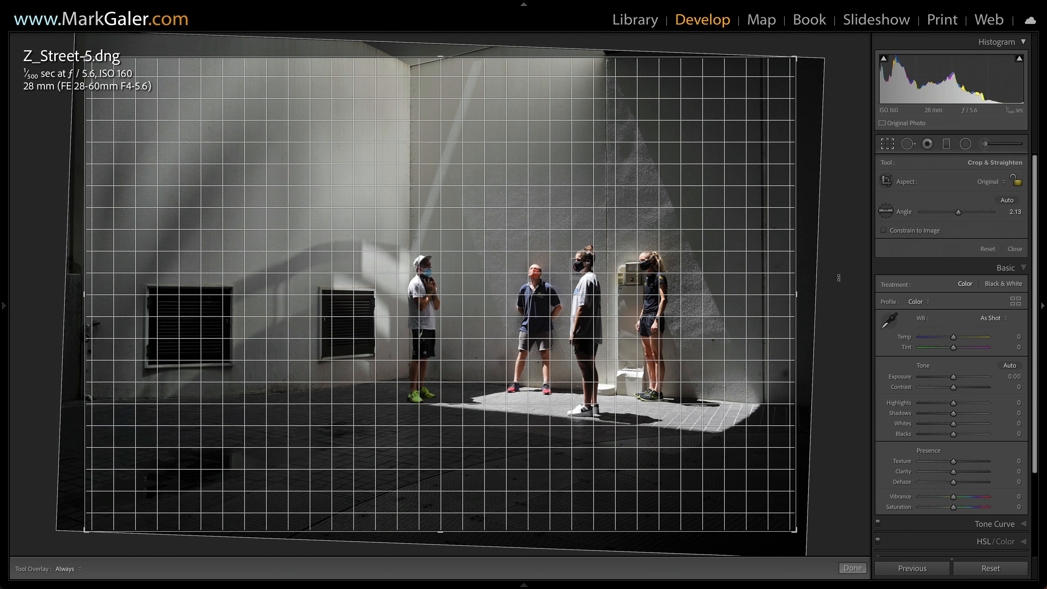
{"action": "left_click_drag", "start_coordinate": [838, 278], "coordinate": [839, 277]}
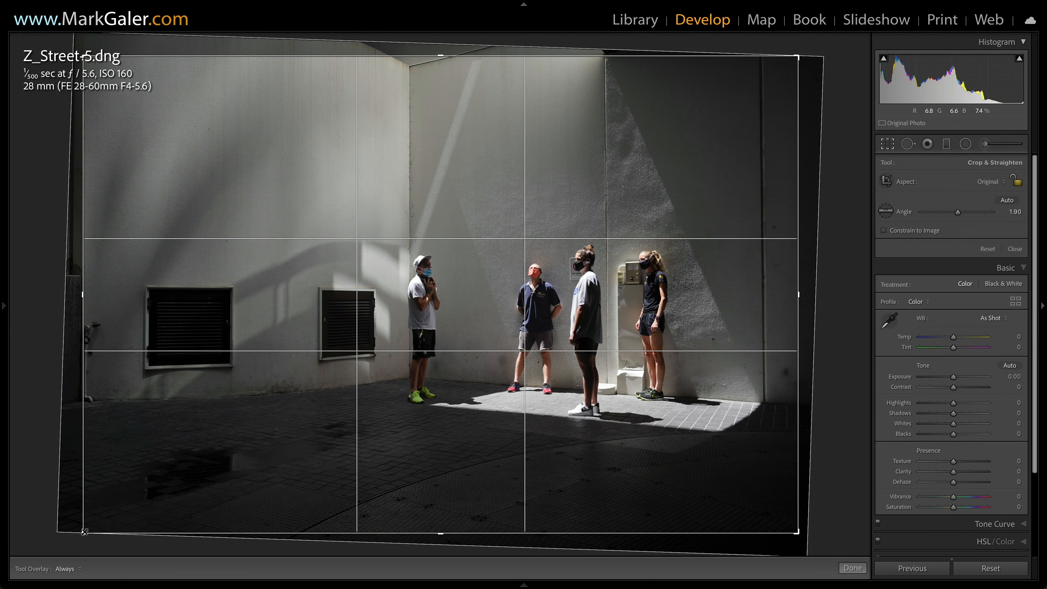
{"action": "left_click_drag", "start_coordinate": [85, 532], "coordinate": [95, 525]}
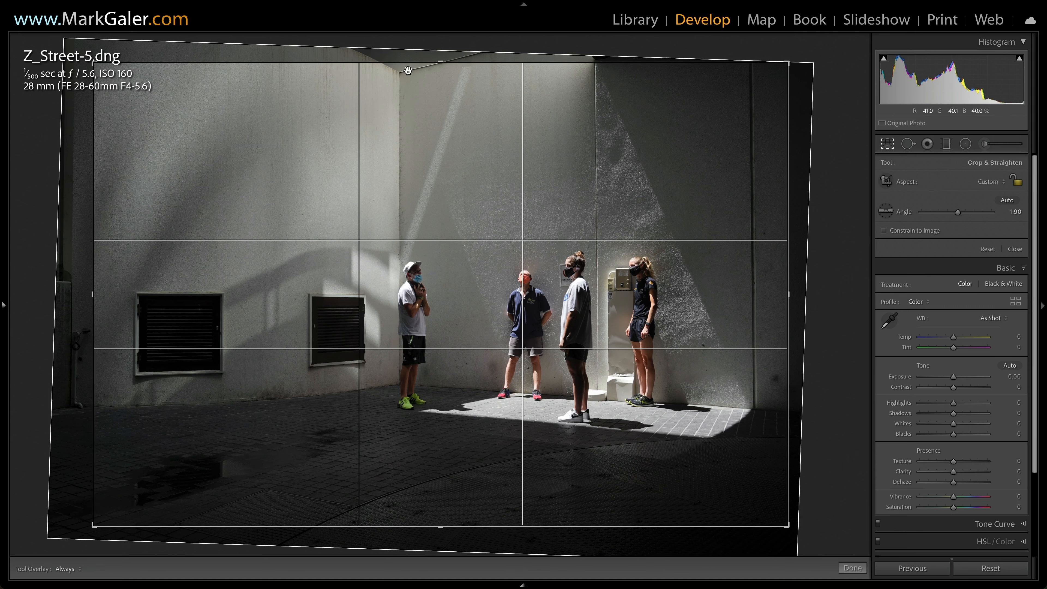
Set the crop aspect to 16 x 9, reposition the photo within the frame around the four people and apply the crop
{"action": "left_click", "coordinate": [982, 181]}
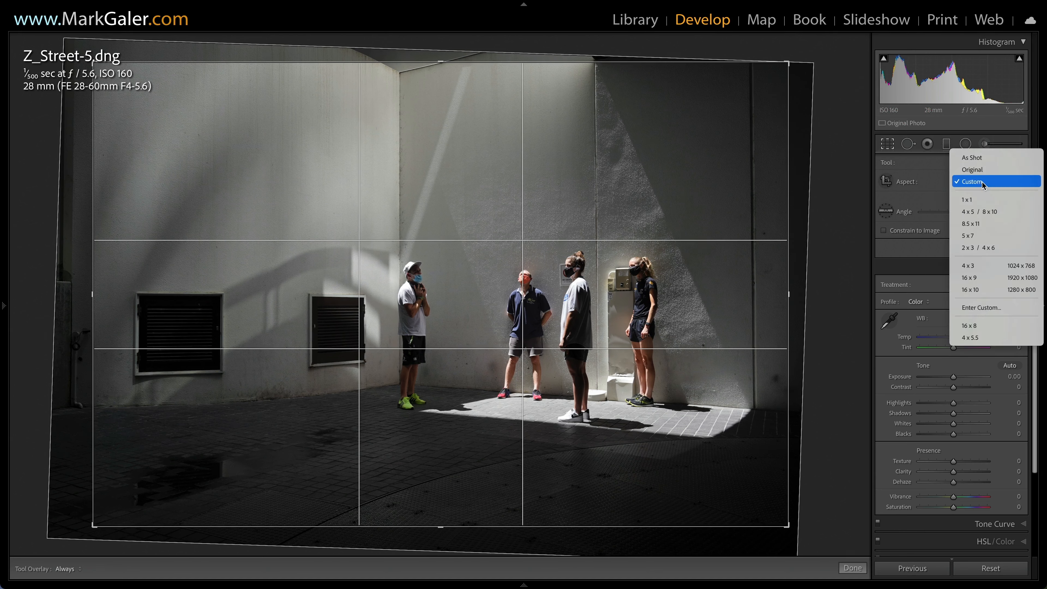
{"action": "left_click", "coordinate": [982, 279]}
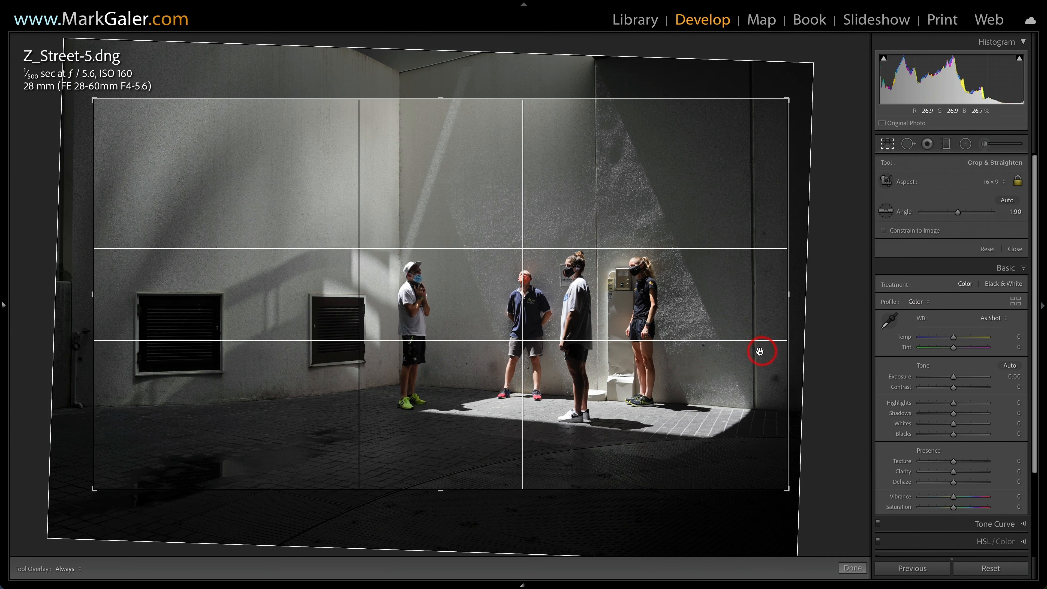
{"action": "left_click_drag", "start_coordinate": [750, 356], "coordinate": [744, 339]}
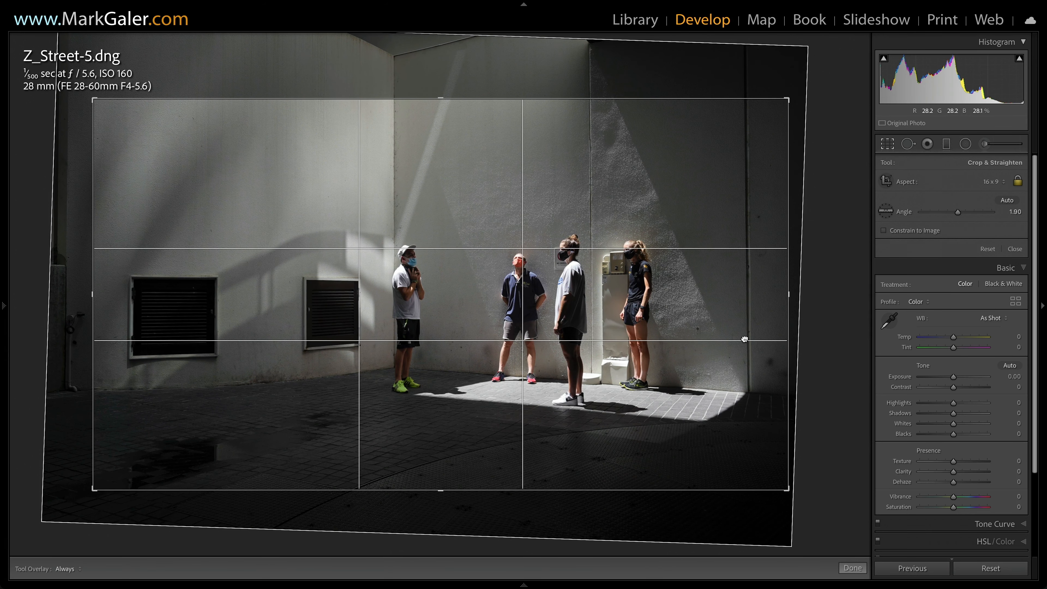
{"action": "left_click_drag", "start_coordinate": [745, 339], "coordinate": [745, 339]}
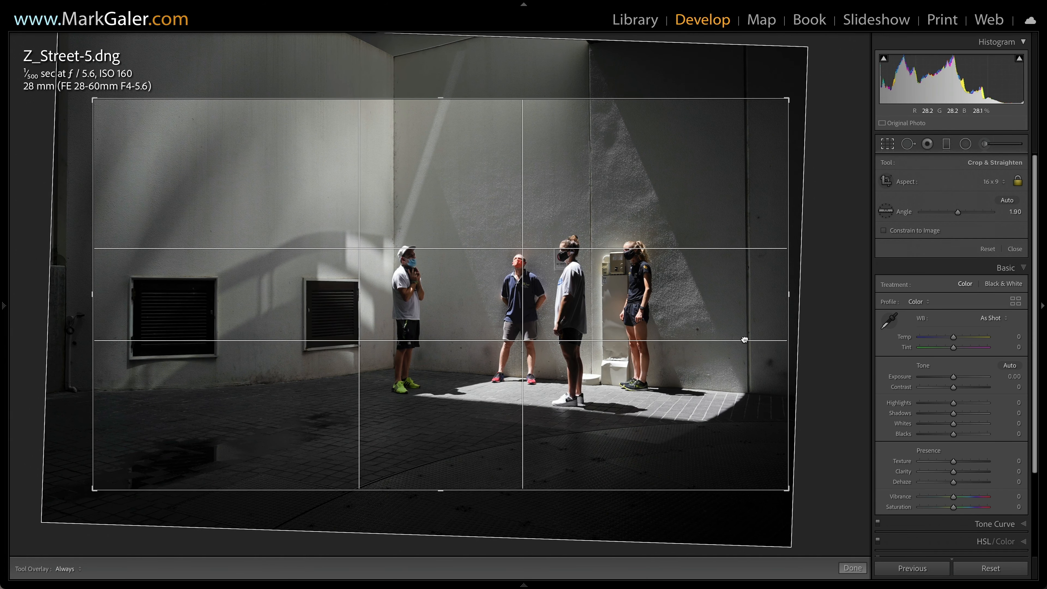
{"action": "left_click", "coordinate": [888, 144]}
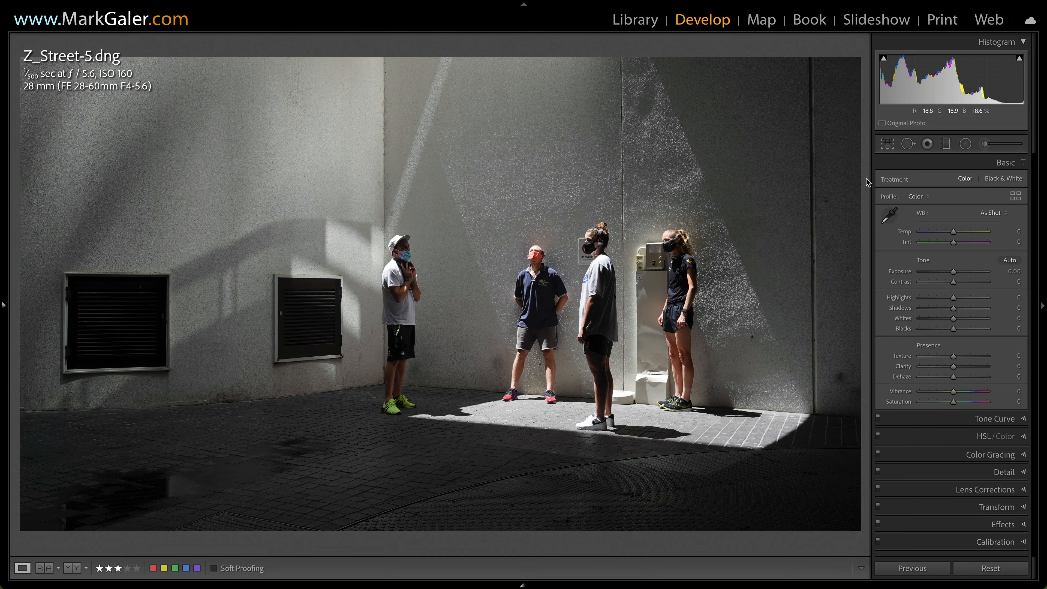
Darken the upper wall with a horizontal graduated filter fading down to head height, with Exposure −2.14
{"action": "left_click", "coordinate": [946, 152]}
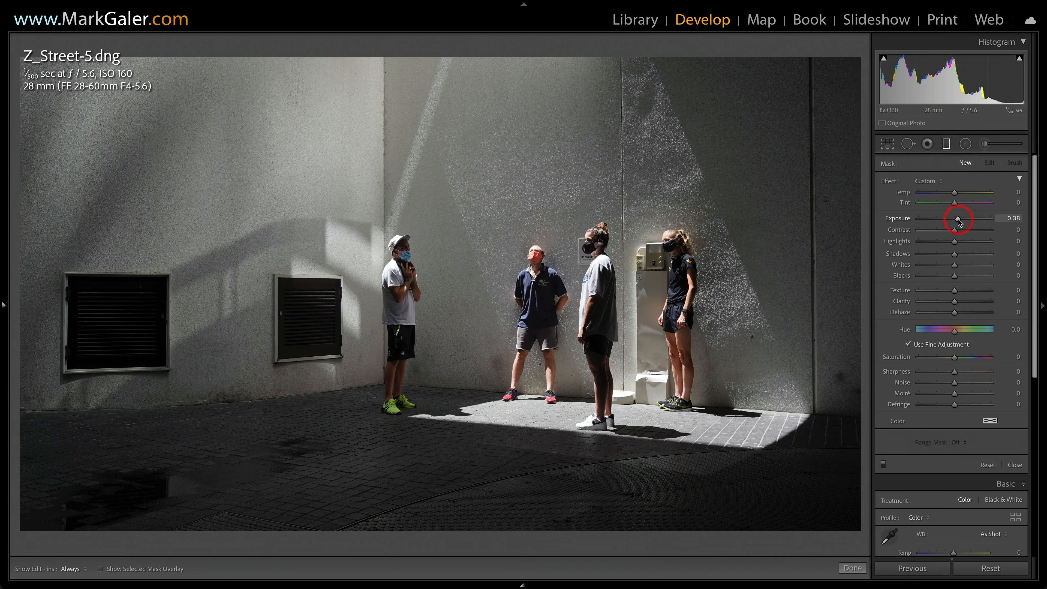
{"action": "left_click_drag", "start_coordinate": [958, 222], "coordinate": [940, 228]}
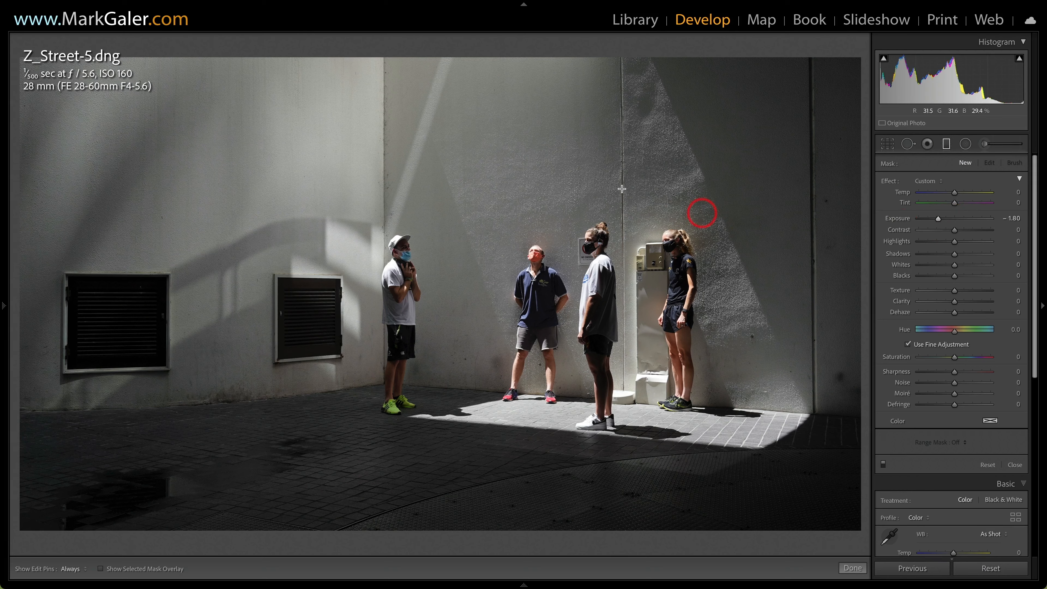
{"action": "left_click_drag", "start_coordinate": [469, 92], "coordinate": [474, 264]}
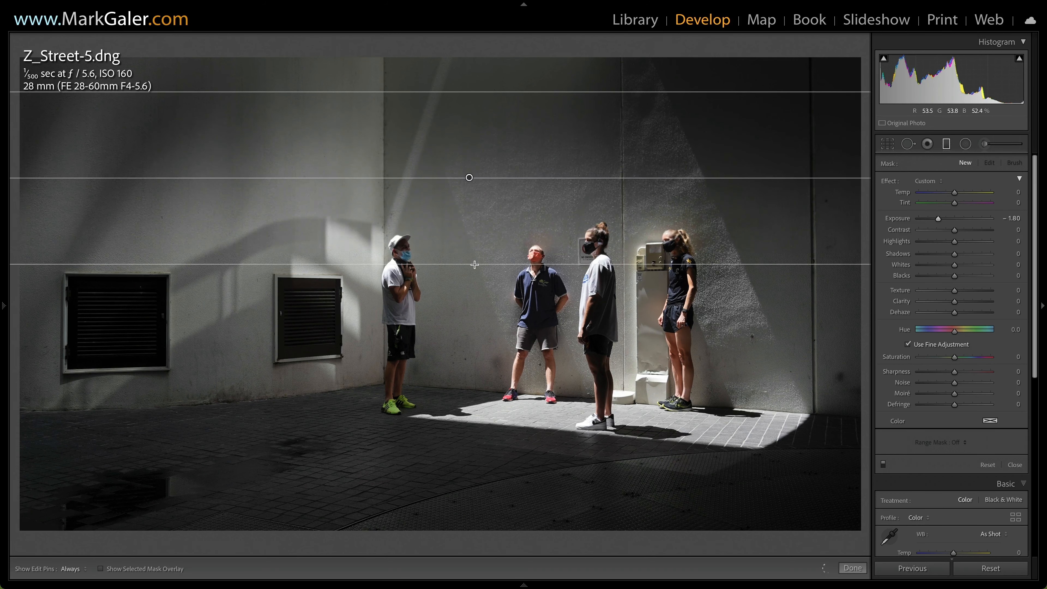
{"action": "left_click_drag", "start_coordinate": [942, 220], "coordinate": [936, 221]}
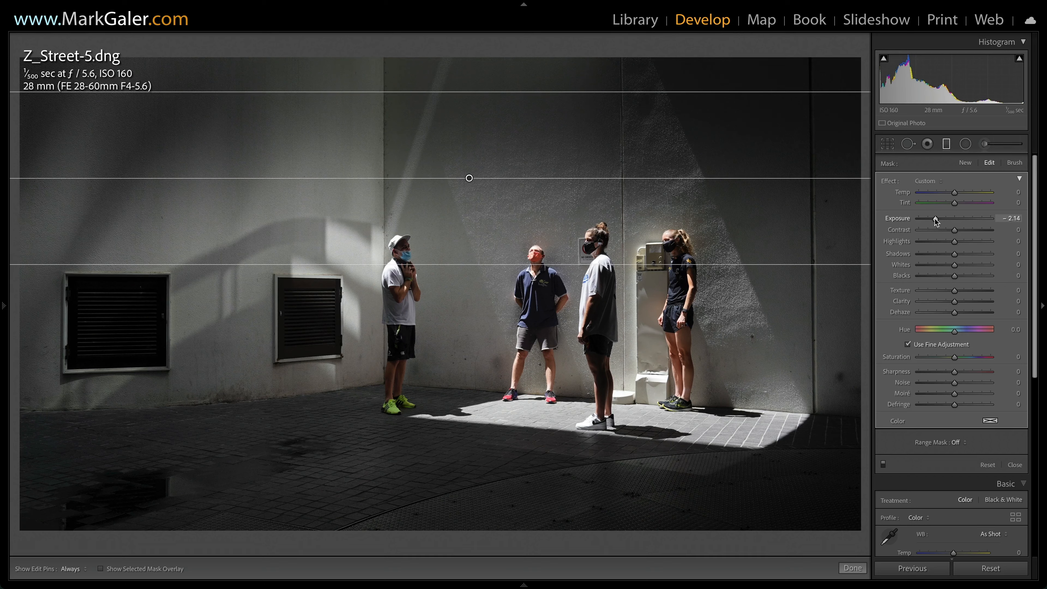
{"action": "left_click", "coordinate": [947, 144]}
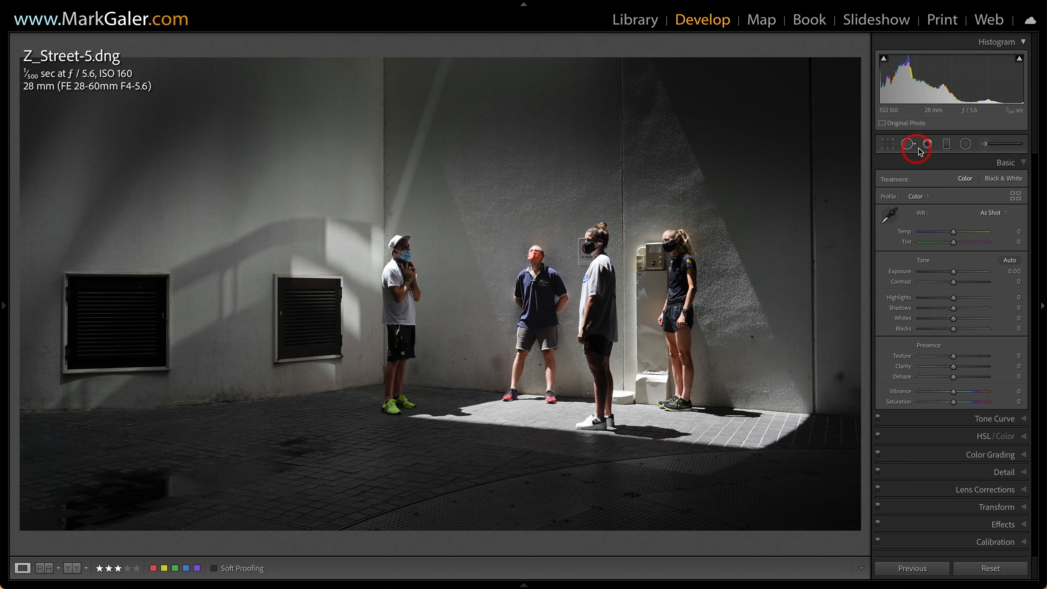
Add a diagonal graduated filter across the upper-left corner of the wall with Exposure −0.56
{"action": "left_click", "coordinate": [947, 145]}
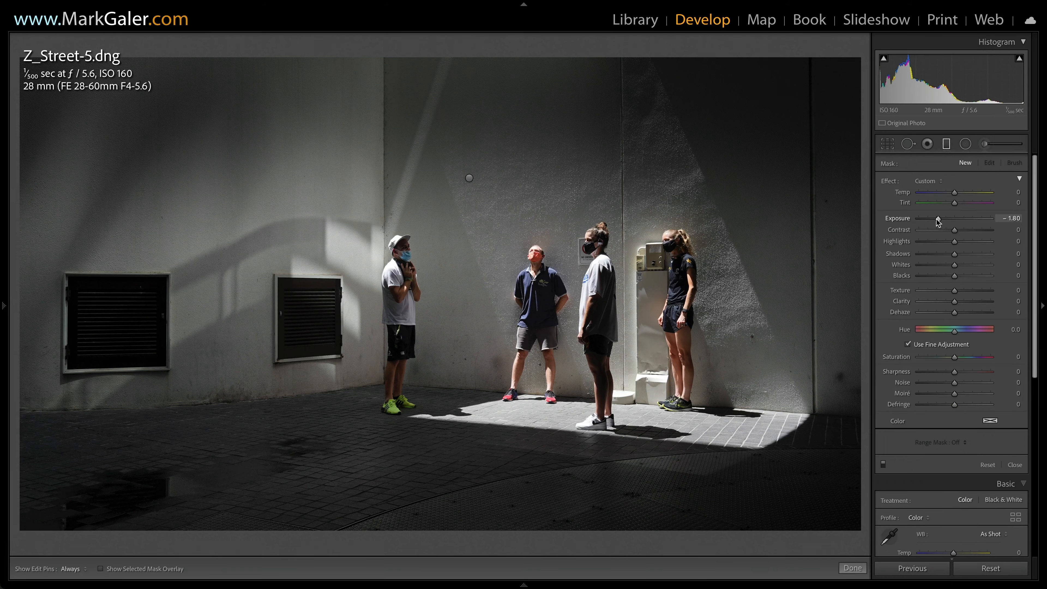
{"action": "left_click_drag", "start_coordinate": [939, 220], "coordinate": [941, 220]}
{"action": "left_click_drag", "start_coordinate": [164, 104], "coordinate": [272, 250]}
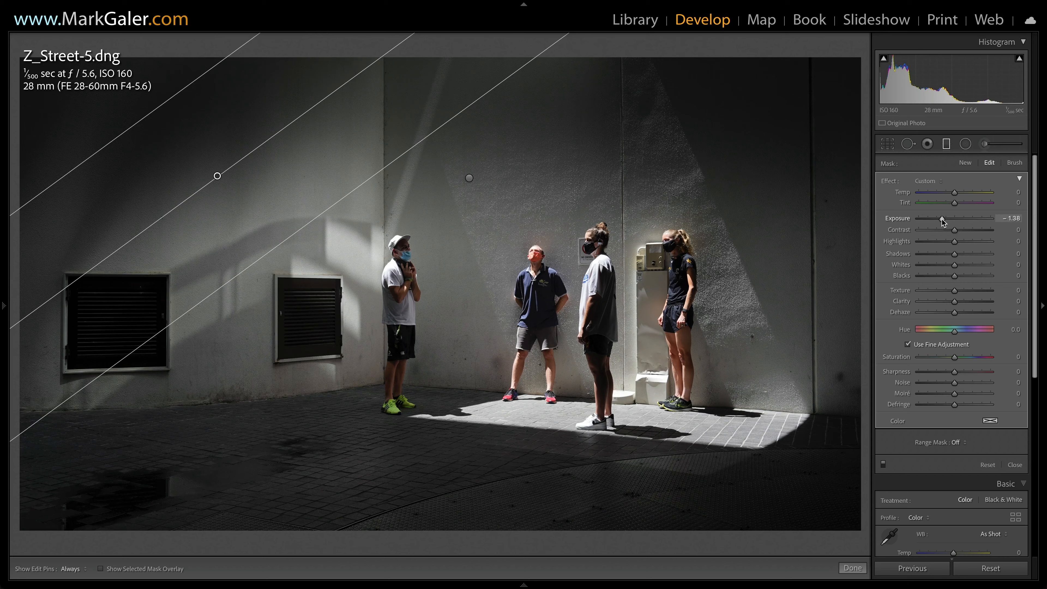
{"action": "left_click_drag", "start_coordinate": [943, 219], "coordinate": [949, 220]}
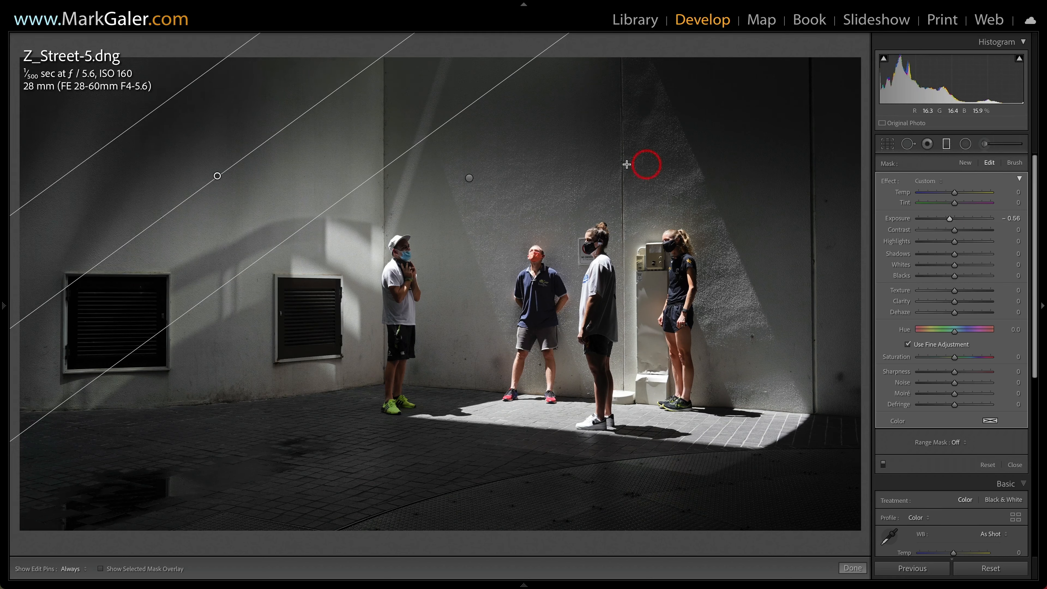
{"action": "left_click", "coordinate": [947, 145]}
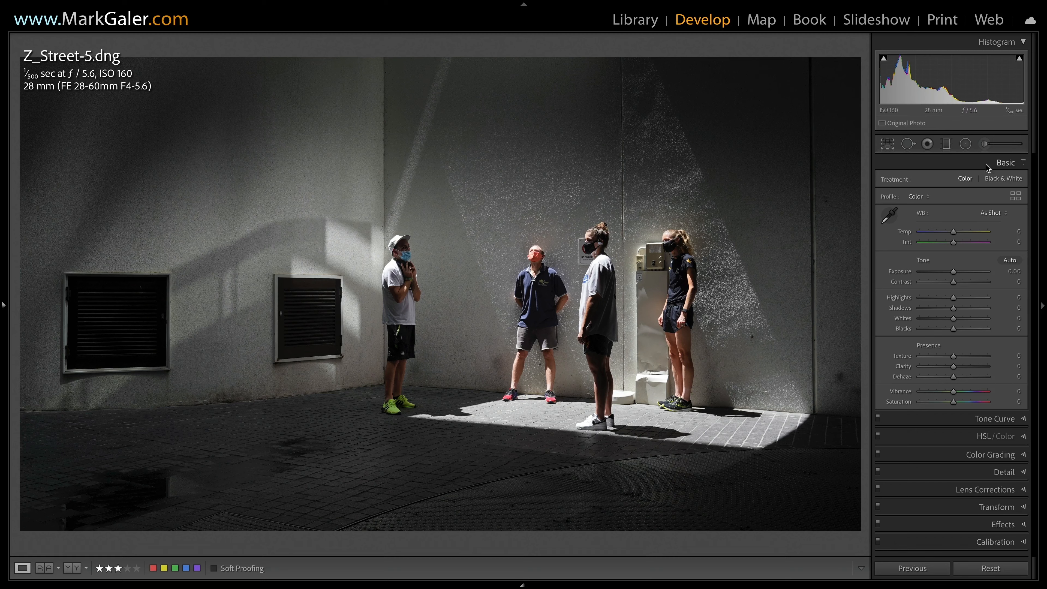
Add an inverted radial filter over the curved wall shadow above the vents, with Clarity 43, Exposure −0.42 and other effects zeroed
{"action": "left_click", "coordinate": [967, 145]}
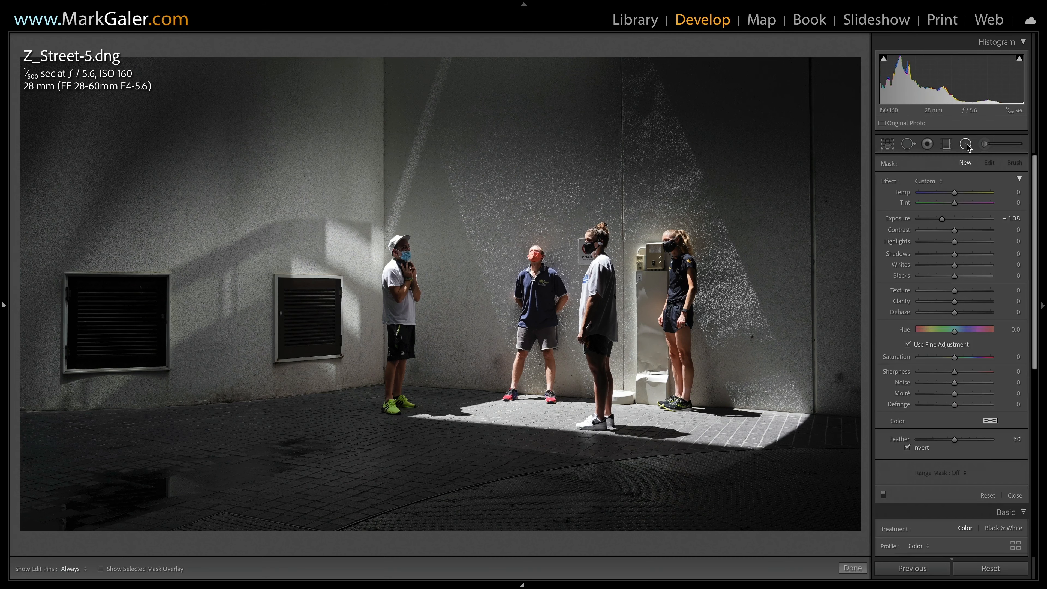
{"action": "double_click", "coordinate": [887, 181]}
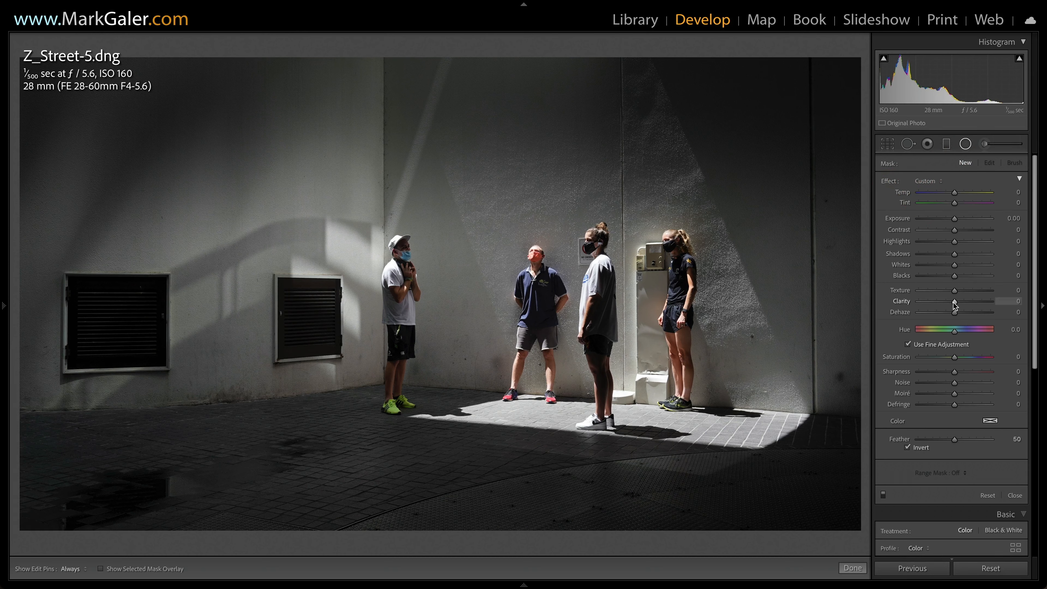
{"action": "left_click_drag", "start_coordinate": [955, 304], "coordinate": [969, 305]}
{"action": "left_click_drag", "start_coordinate": [275, 221], "coordinate": [389, 309]}
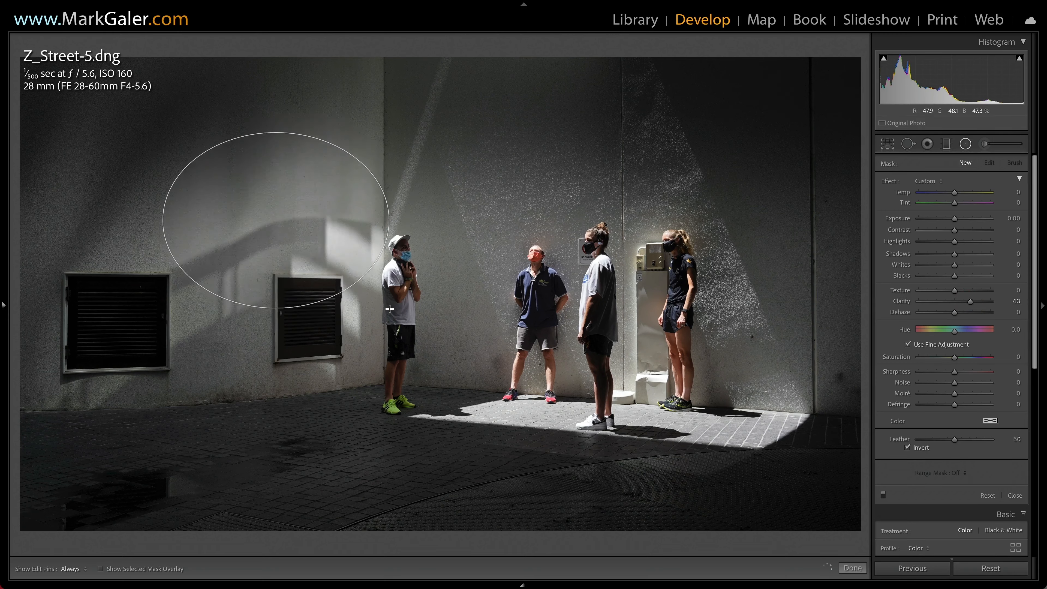
{"action": "left_click_drag", "start_coordinate": [279, 223], "coordinate": [298, 240]}
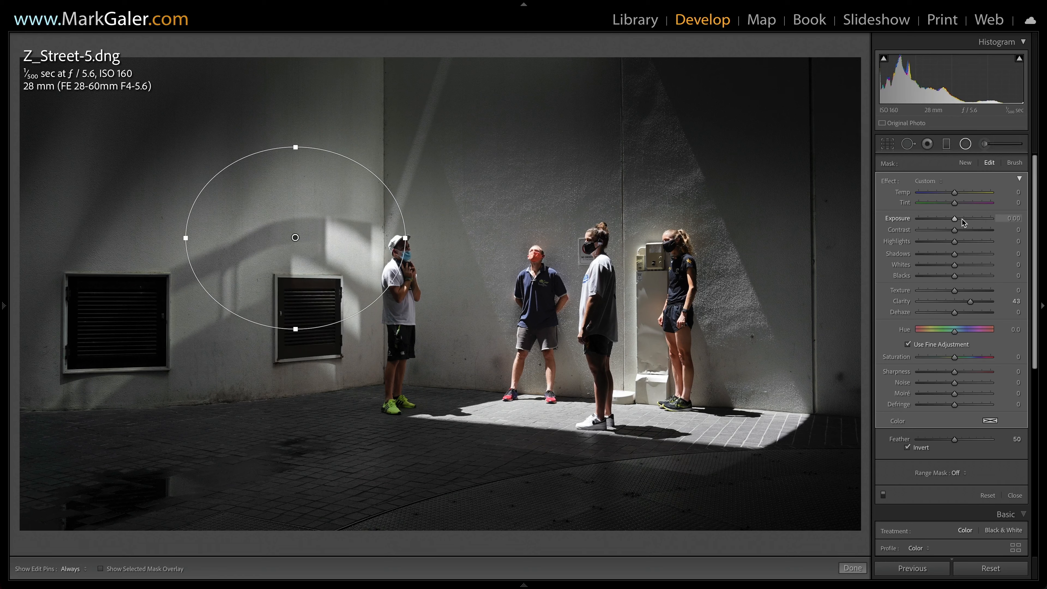
{"action": "left_click_drag", "start_coordinate": [957, 222], "coordinate": [953, 221]}
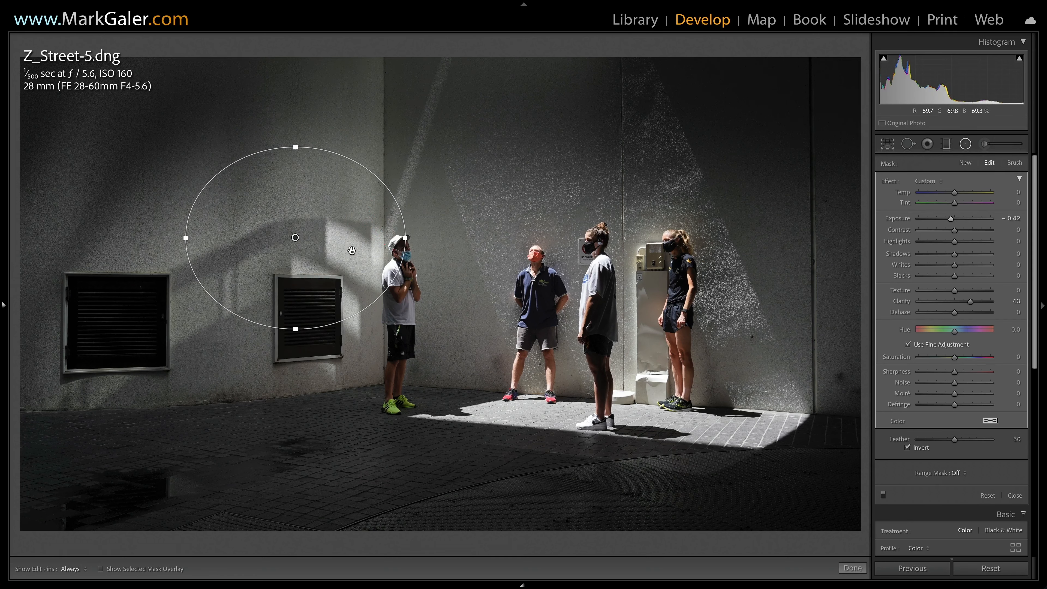
{"action": "left_click_drag", "start_coordinate": [297, 239], "coordinate": [299, 243]}
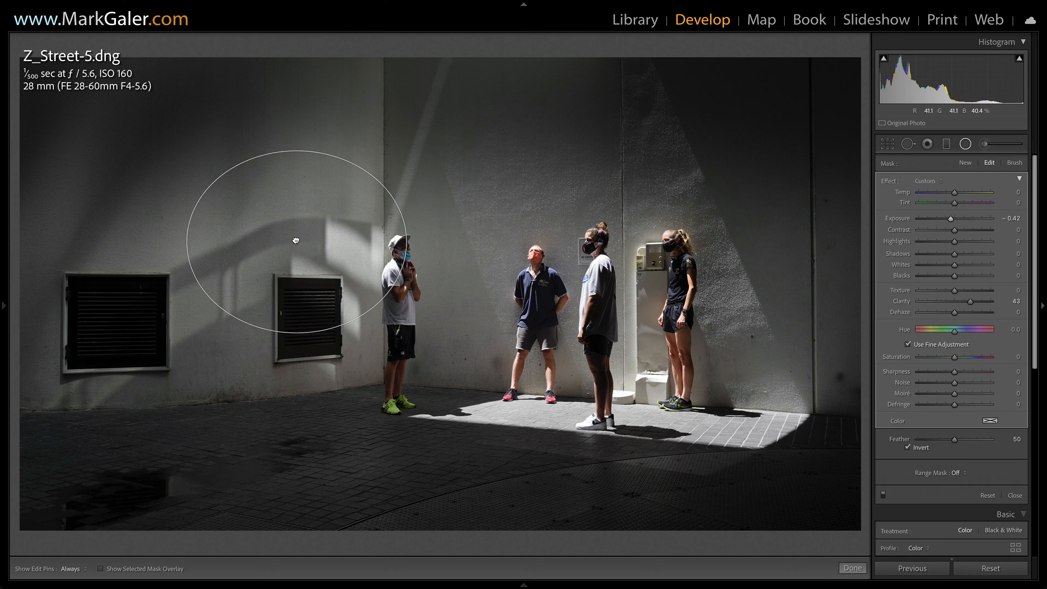
{"action": "left_click", "coordinate": [966, 144]}
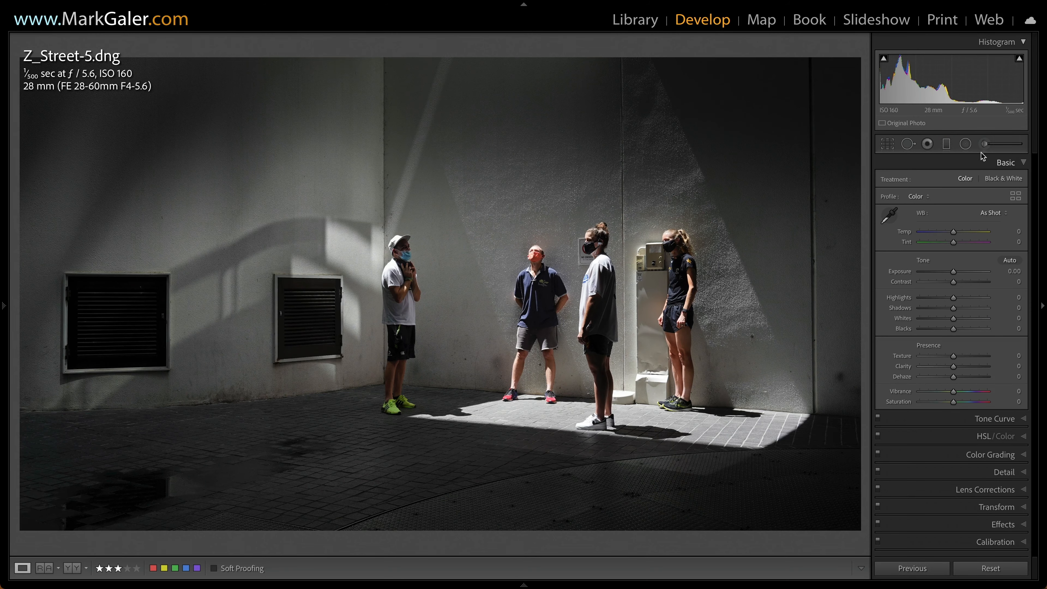
Add an inverted radial filter over the face of the man in the cap, with Exposure 0.89 and other effects reset
{"action": "left_click", "coordinate": [401, 251]}
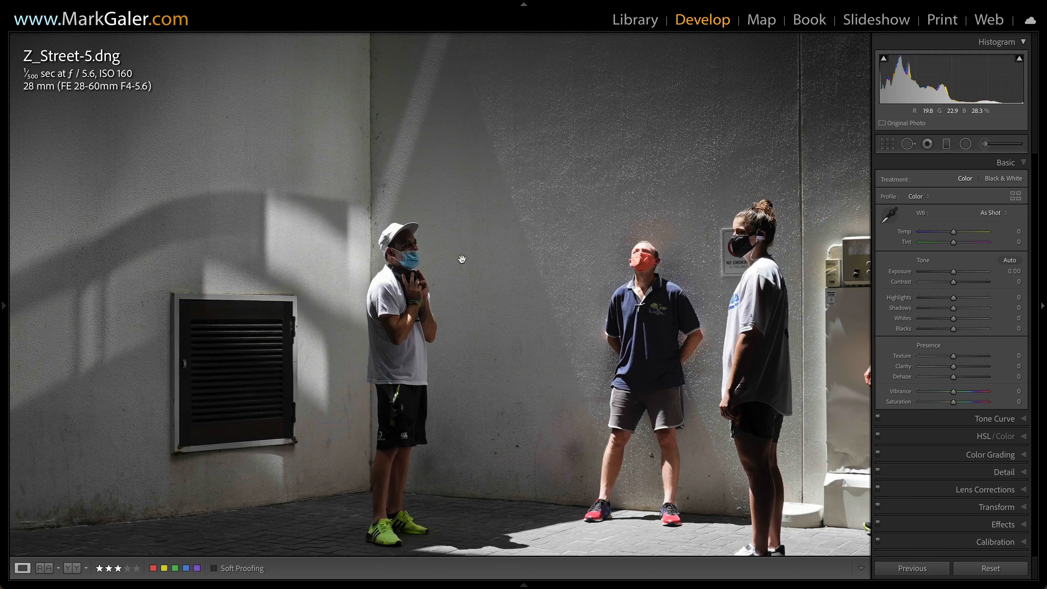
{"action": "left_click", "coordinate": [965, 144]}
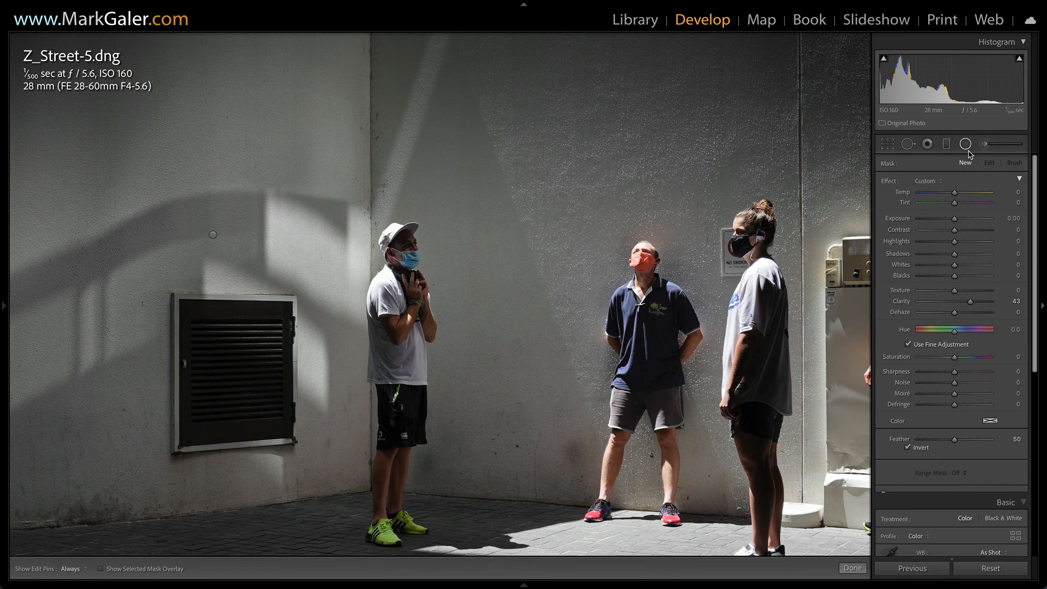
{"action": "double_click", "coordinate": [889, 181]}
{"action": "left_click_drag", "start_coordinate": [954, 218], "coordinate": [960, 219]}
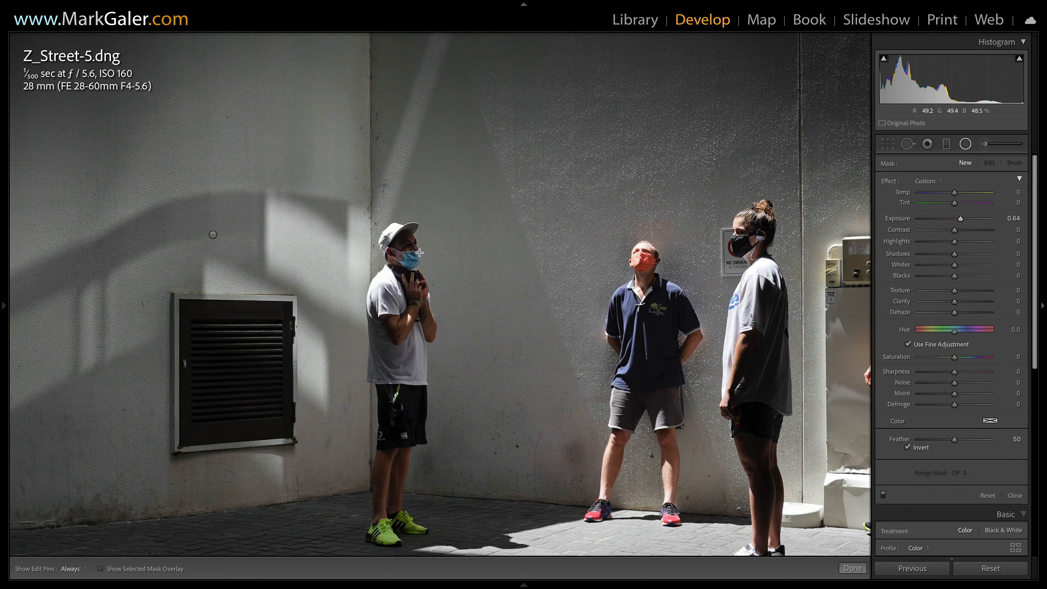
{"action": "left_click_drag", "start_coordinate": [406, 245], "coordinate": [418, 269]}
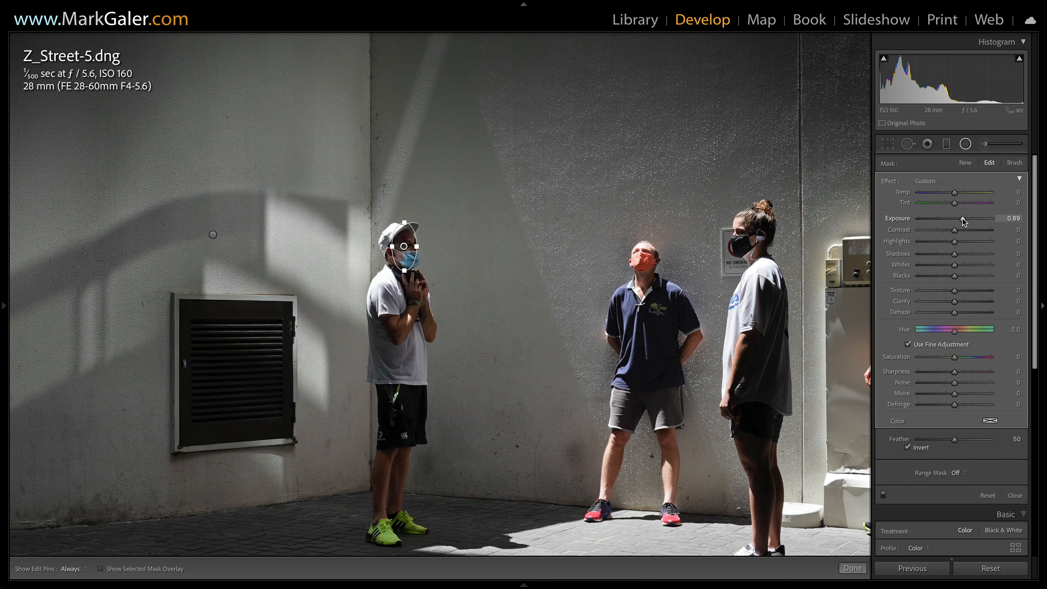
{"action": "left_click", "coordinate": [967, 149]}
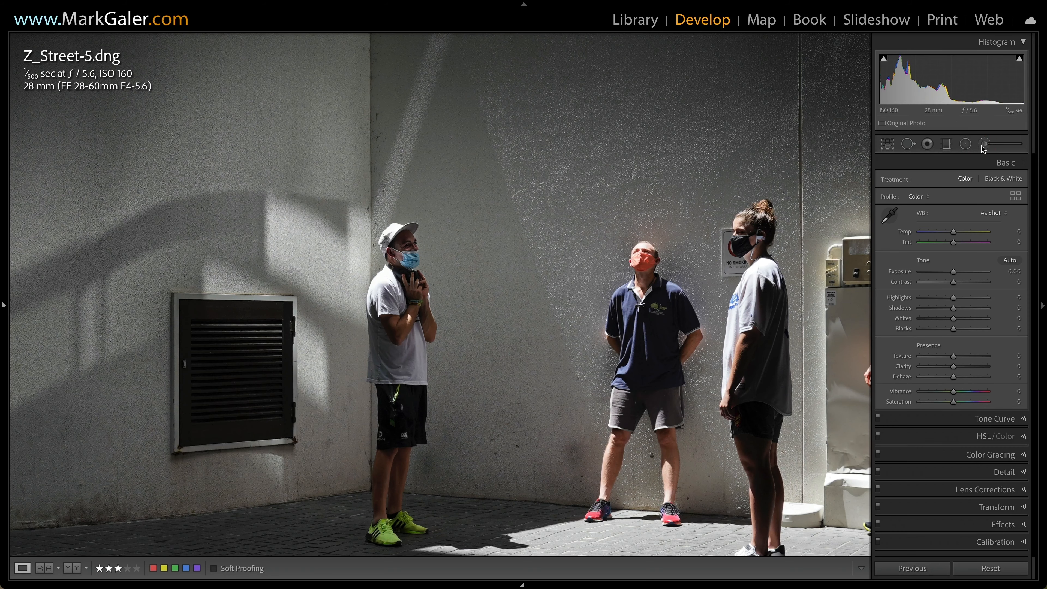
{"action": "left_click", "coordinate": [465, 232]}
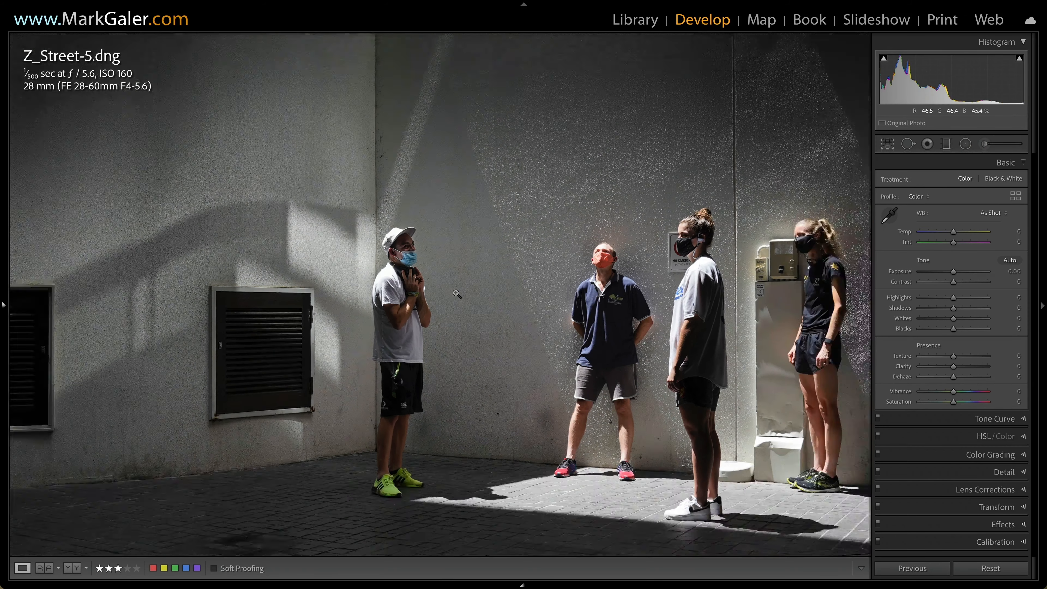
{"action": "left_click", "coordinate": [469, 293]}
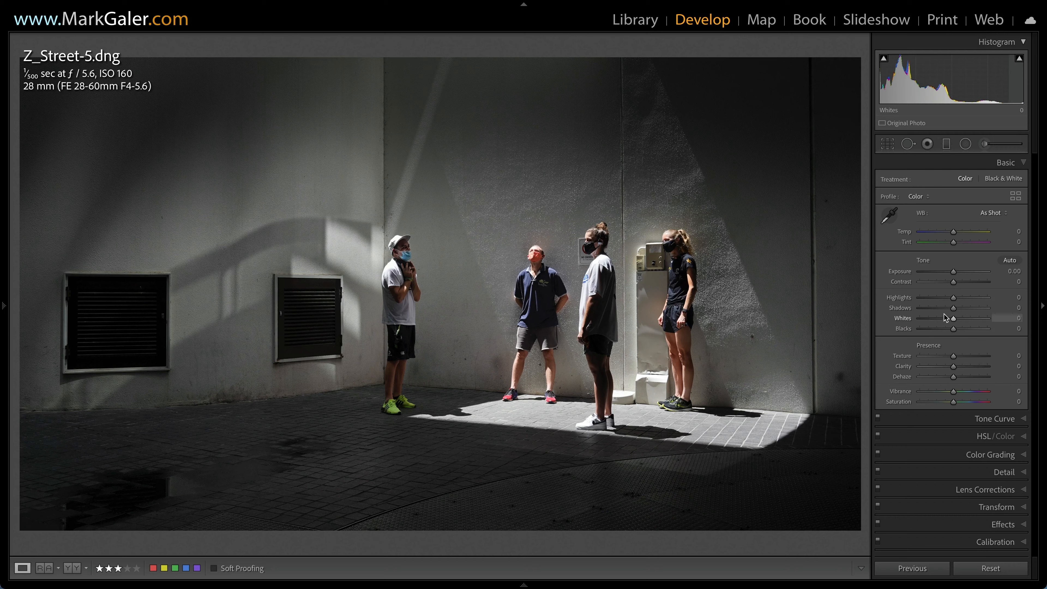
Set the photo's global Highlights to −46, Shadows to +63 and Contrast to +18
{"action": "left_click_drag", "start_coordinate": [953, 298], "coordinate": [940, 298]}
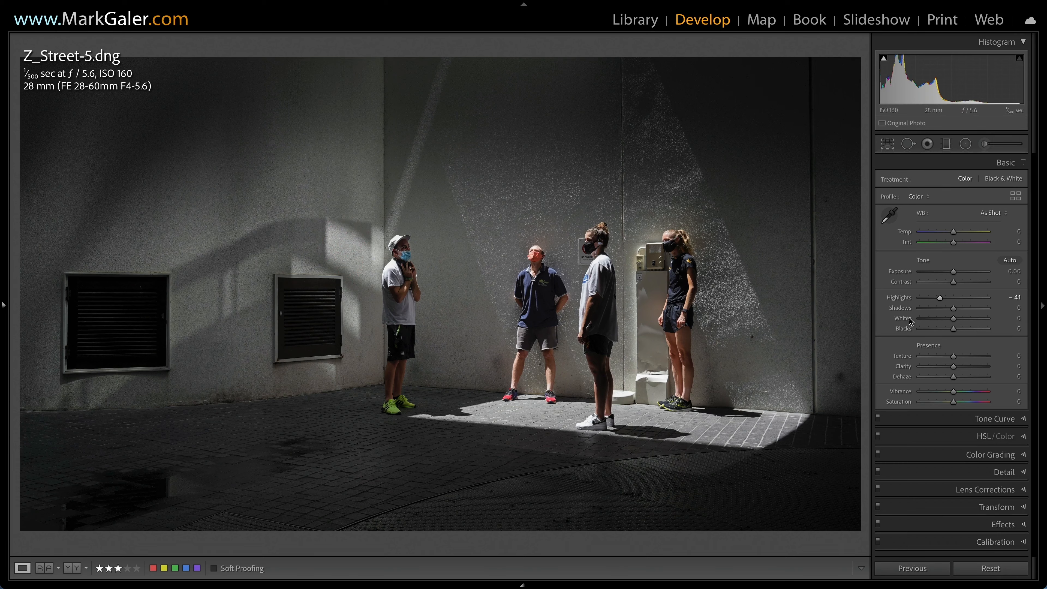
{"action": "left_click_drag", "start_coordinate": [954, 312], "coordinate": [974, 307]}
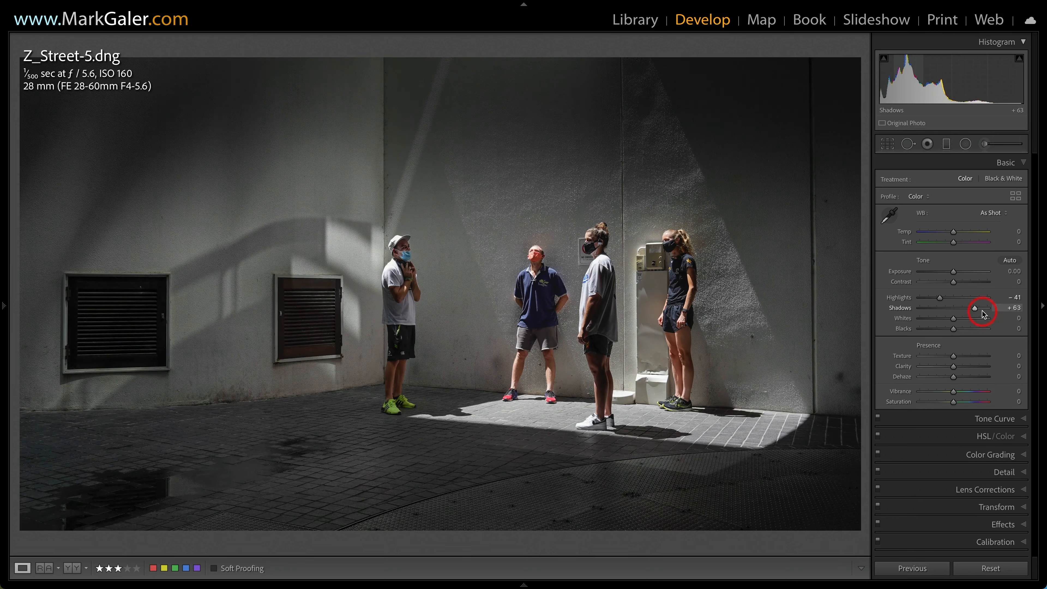
{"action": "left_click_drag", "start_coordinate": [940, 298], "coordinate": [938, 298]}
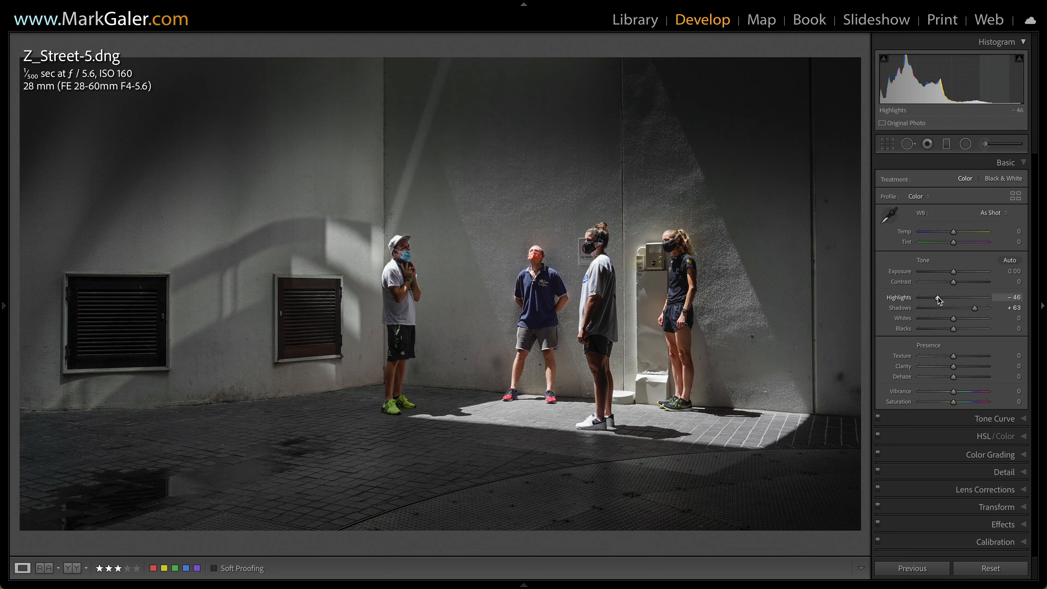
{"action": "left_click", "coordinate": [958, 288]}
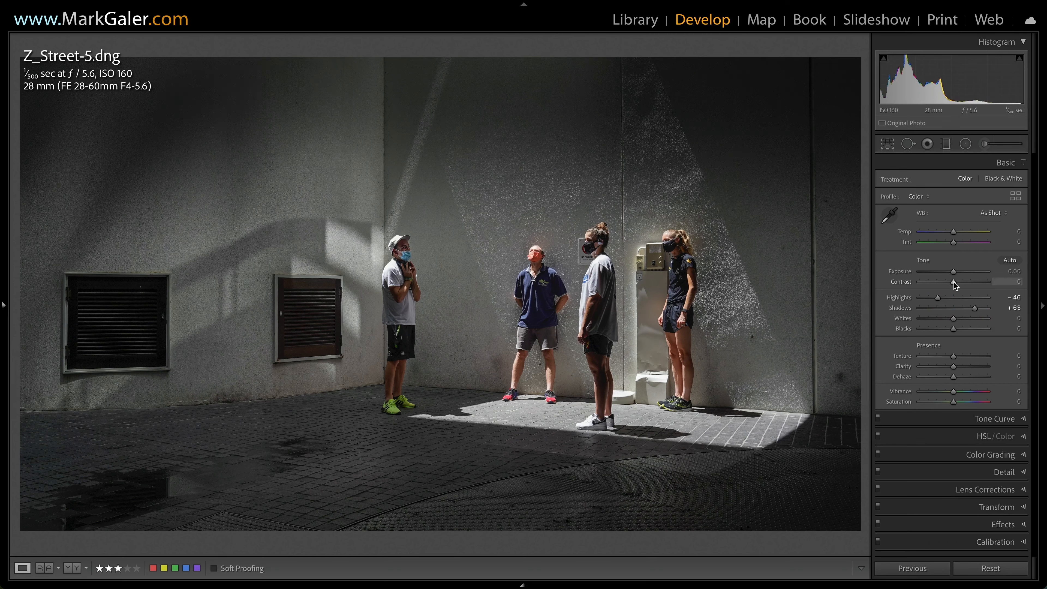
{"action": "left_click_drag", "start_coordinate": [953, 283], "coordinate": [961, 283]}
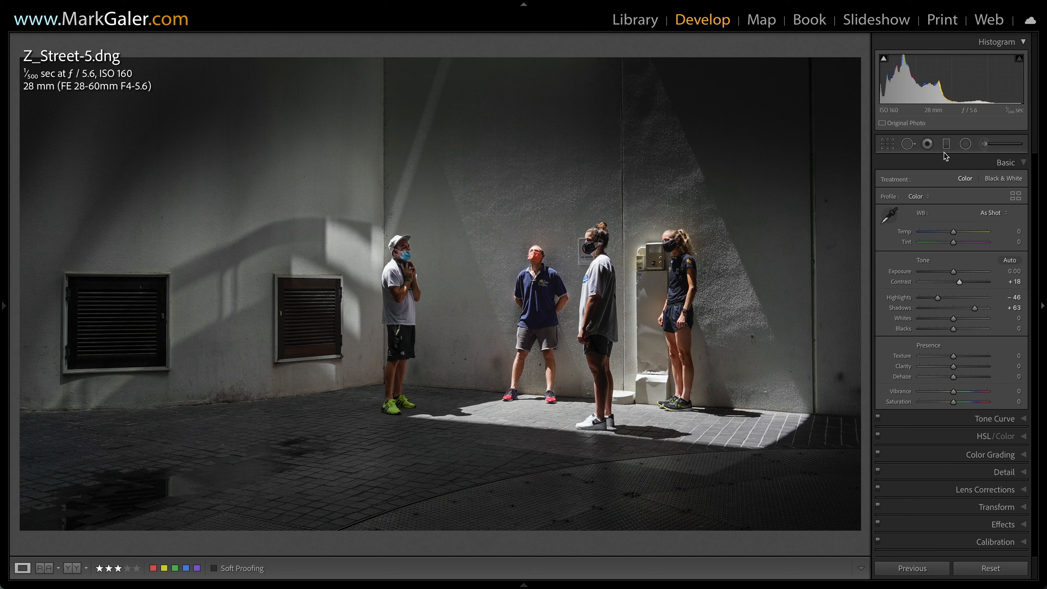
Darken the foreground paving with a horizontal graduated filter fading up from the lower edge, with Exposure −0.53
{"action": "left_click", "coordinate": [946, 143]}
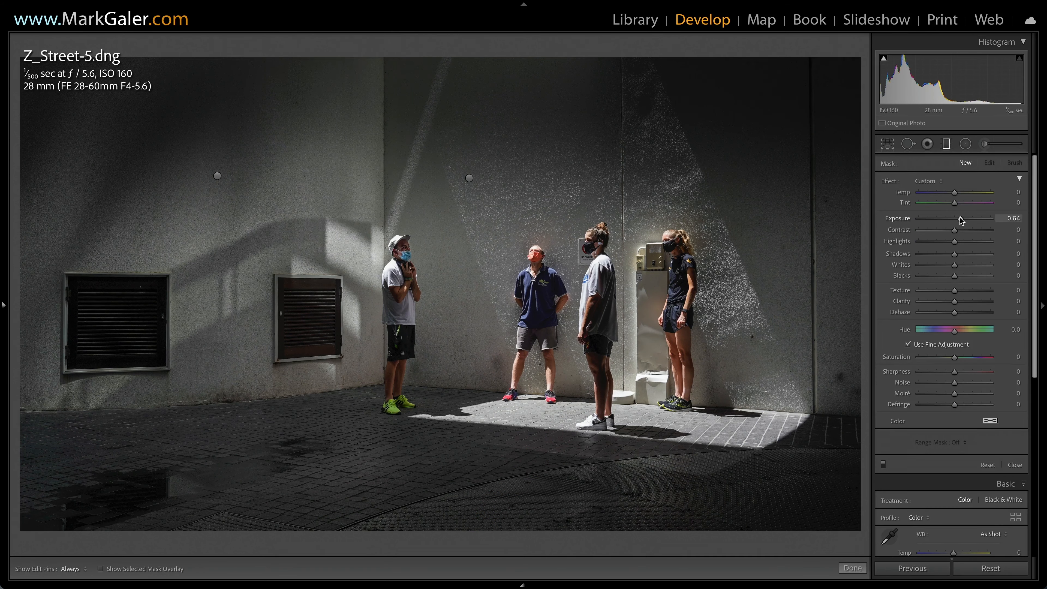
{"action": "left_click_drag", "start_coordinate": [954, 218], "coordinate": [952, 218]}
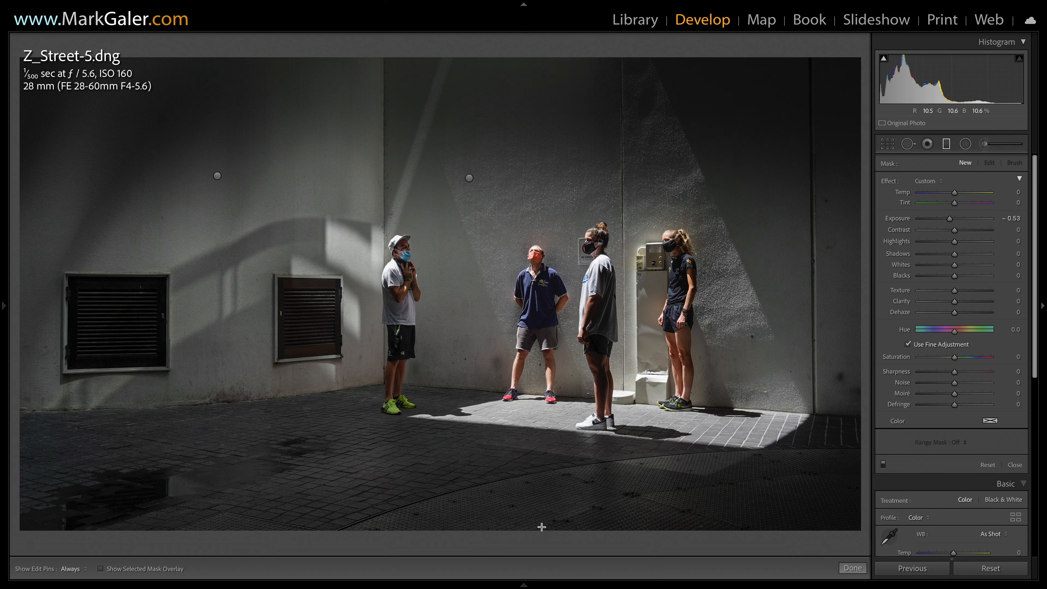
{"action": "left_click_drag", "start_coordinate": [542, 526], "coordinate": [544, 449]}
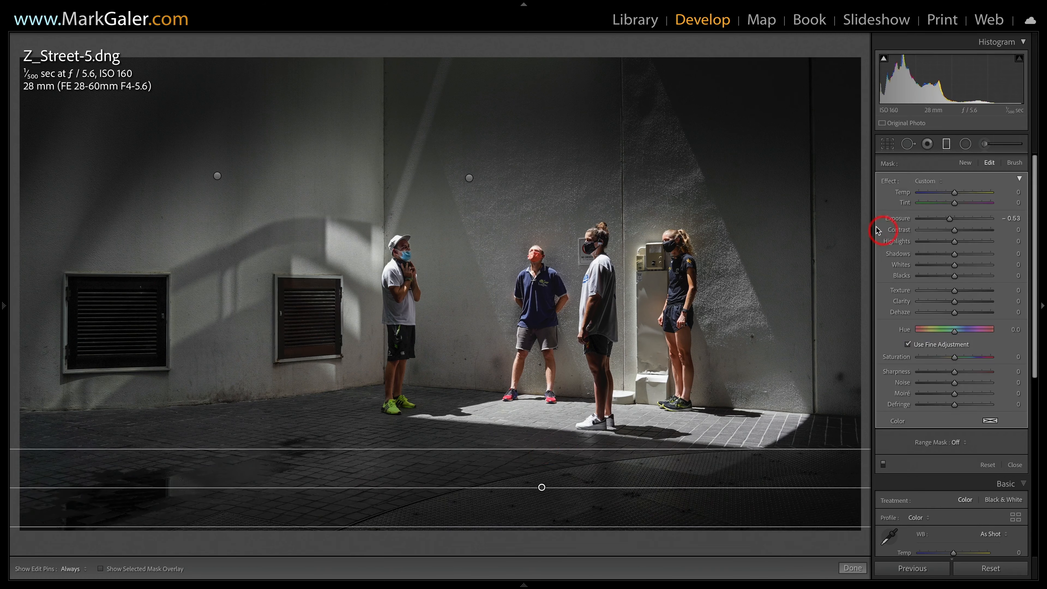
{"action": "left_click", "coordinate": [946, 144]}
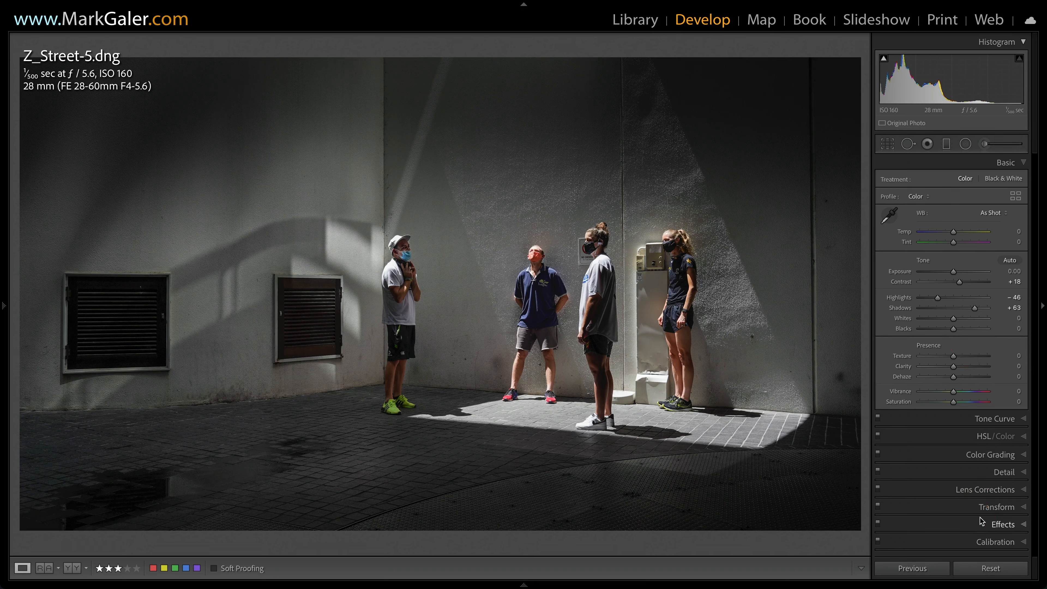
Sharpen the photo with Amount 76 and Masking 75
{"action": "left_click", "coordinate": [983, 474]}
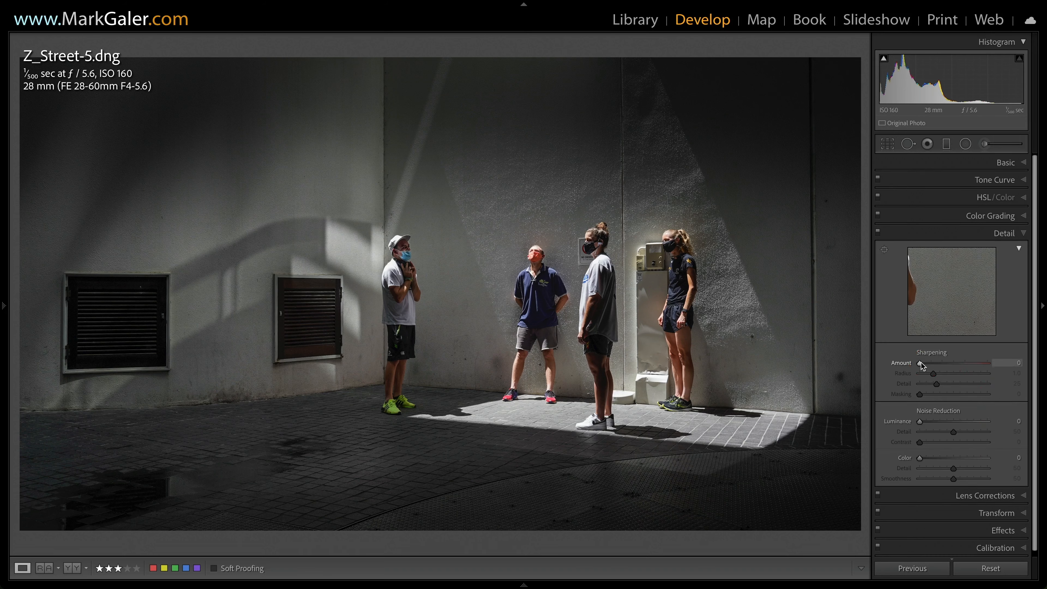
{"action": "left_click_drag", "start_coordinate": [920, 365], "coordinate": [959, 364]}
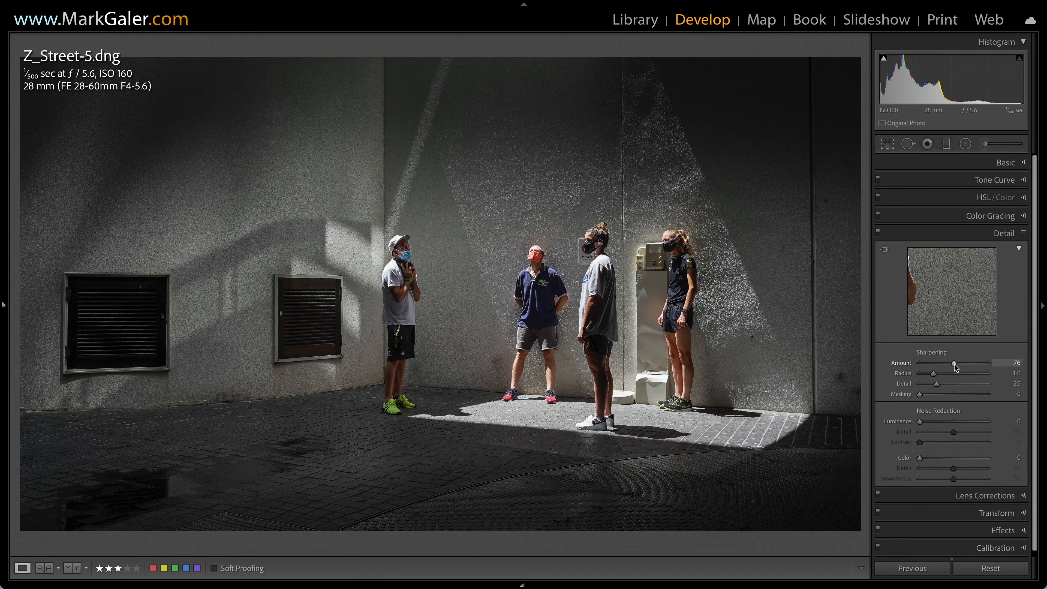
{"action": "left_click_drag", "start_coordinate": [920, 394], "coordinate": [971, 398]}
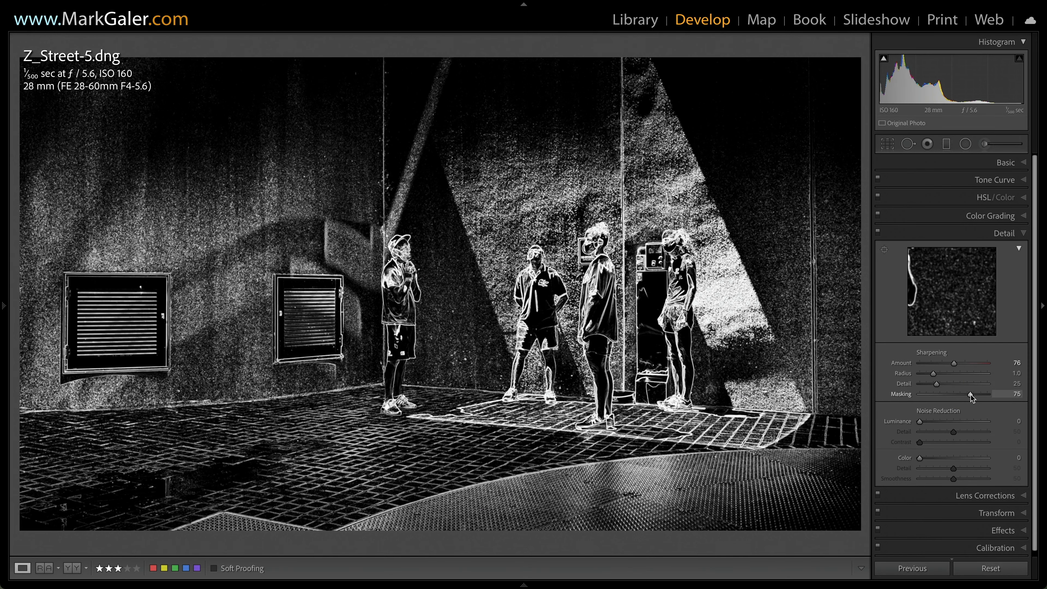
{"action": "left_click_drag", "start_coordinate": [972, 398], "coordinate": [971, 397]}
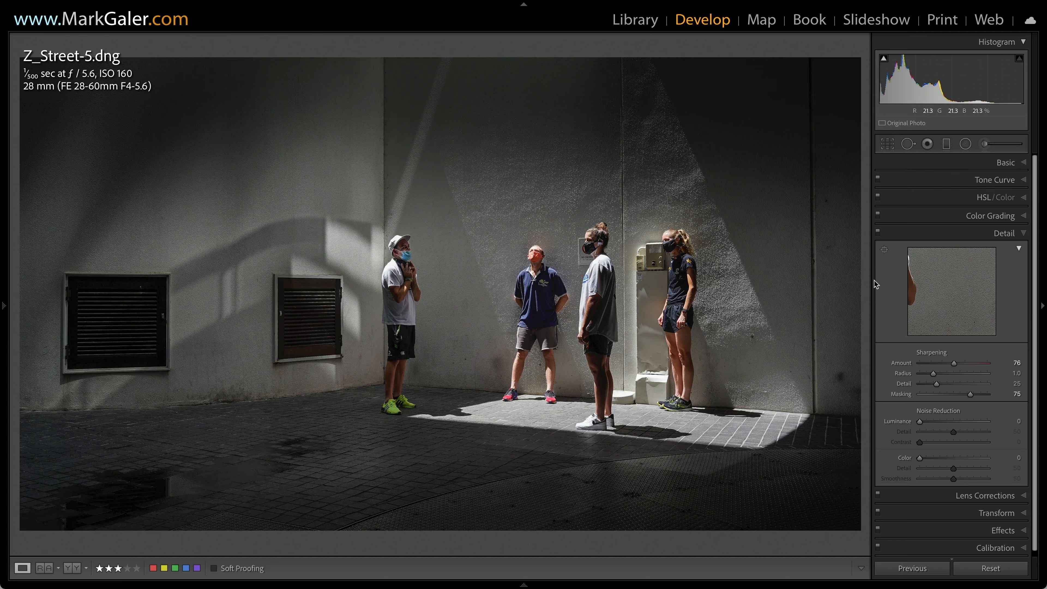
Set Whites to +10 and lower Blacks to about −6 using the clipping preview
{"action": "left_click", "coordinate": [973, 235]}
{"action": "key", "text": "ctrl+1"}
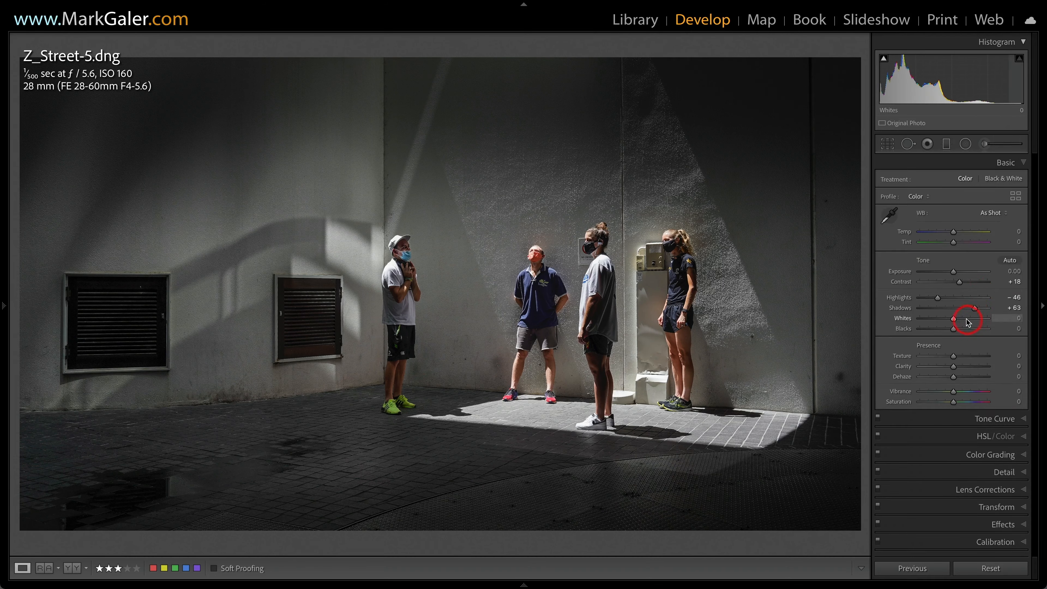
{"action": "mouse_move", "coordinate": [953, 320]}
{"action": "left_mouse_down"}
{"action": "mouse_move", "coordinate": [963, 321]}
{"action": "mouse_move", "coordinate": [952, 329]}
{"action": "left_mouse_up"}
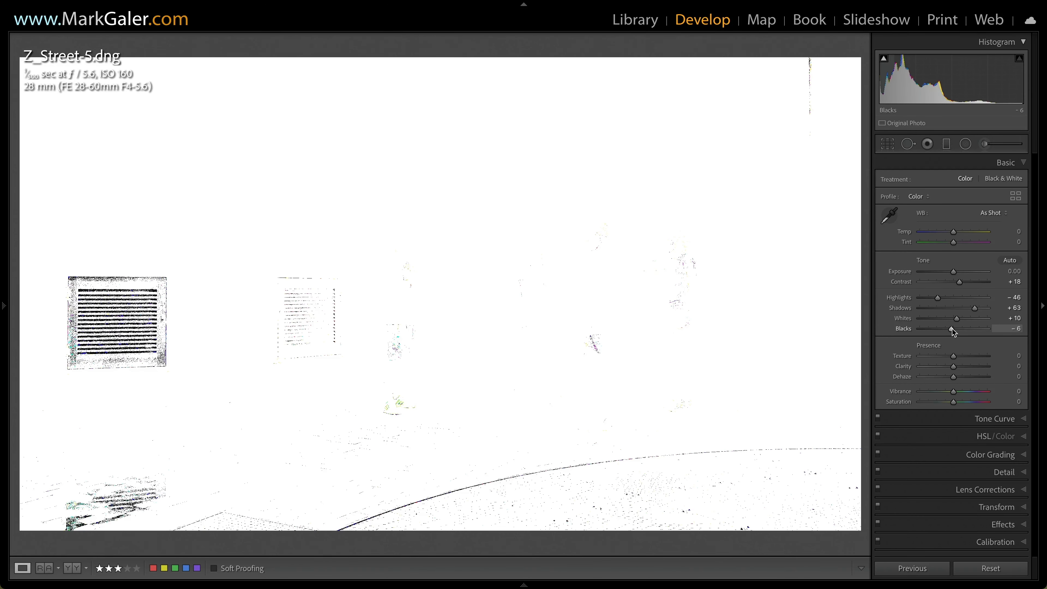
{"action": "left_click_drag", "start_coordinate": [952, 329], "coordinate": [953, 324]}
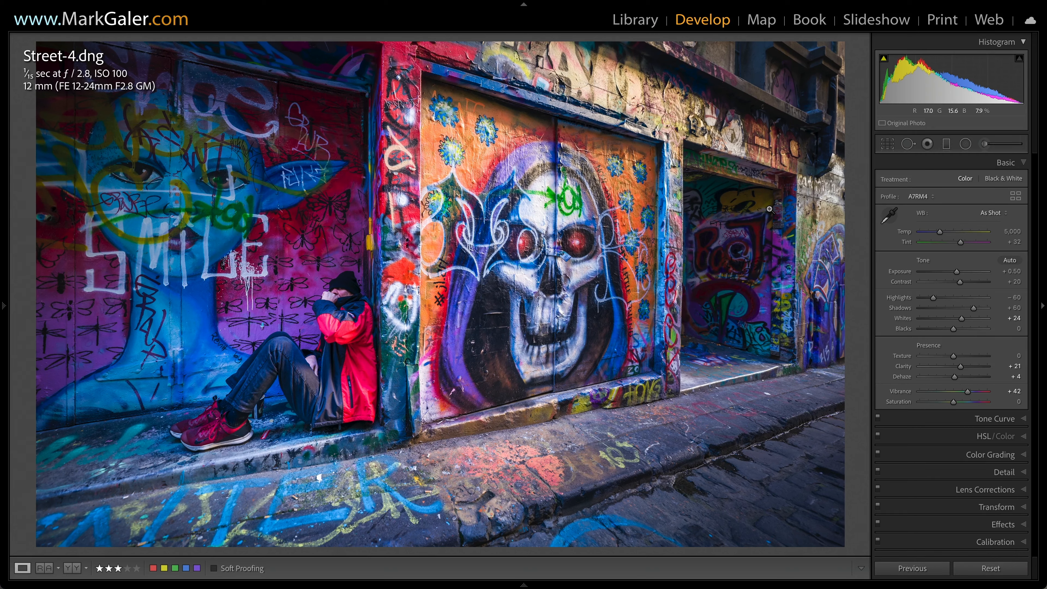
Reset the edits on Street-4 and straighten the photo with a crop angle of −1.27
{"action": "left_click", "coordinate": [769, 209]}
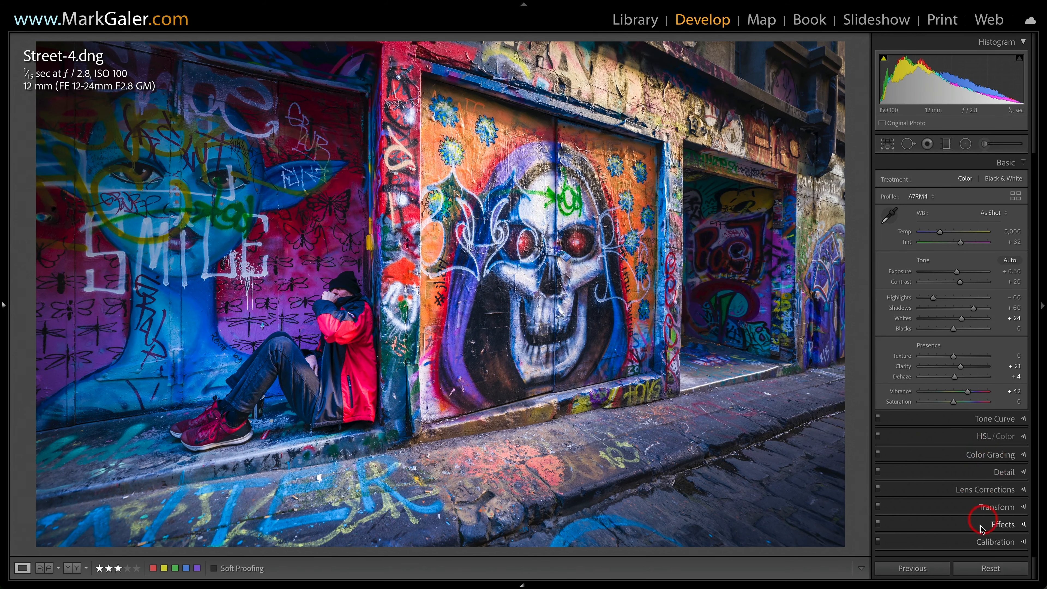
{"action": "left_click", "coordinate": [983, 569]}
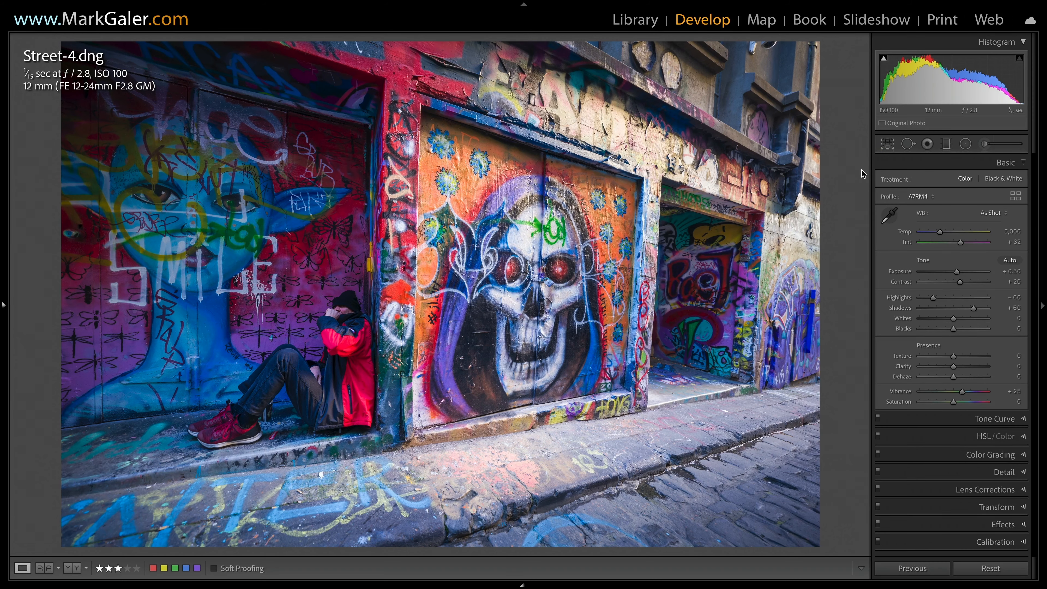
{"action": "key", "text": "r"}
{"action": "left_click_drag", "start_coordinate": [843, 249], "coordinate": [840, 245]}
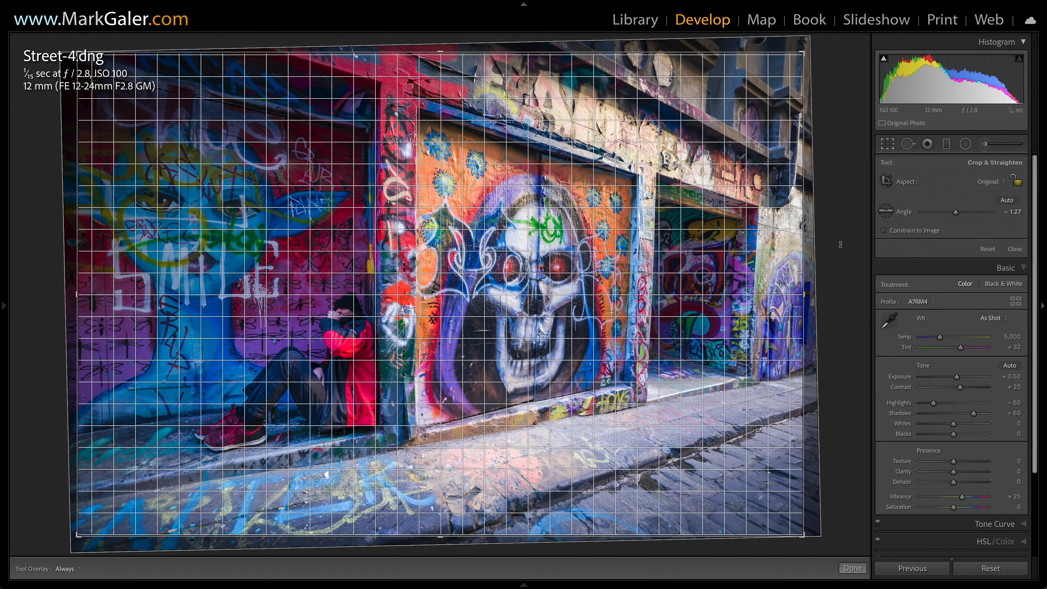
{"action": "left_click_drag", "start_coordinate": [841, 244], "coordinate": [840, 244]}
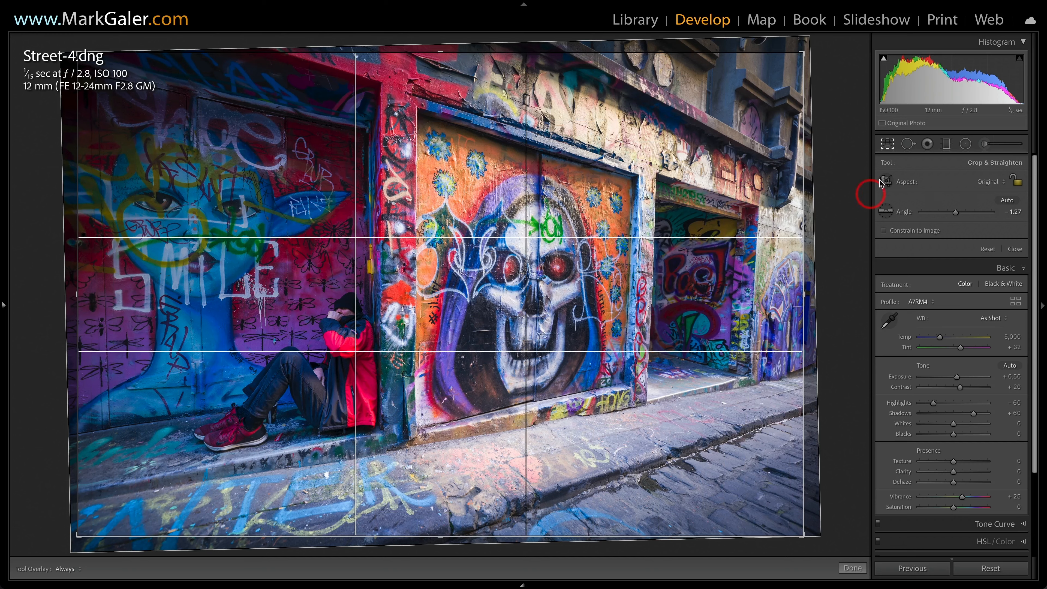
{"action": "left_click", "coordinate": [888, 144]}
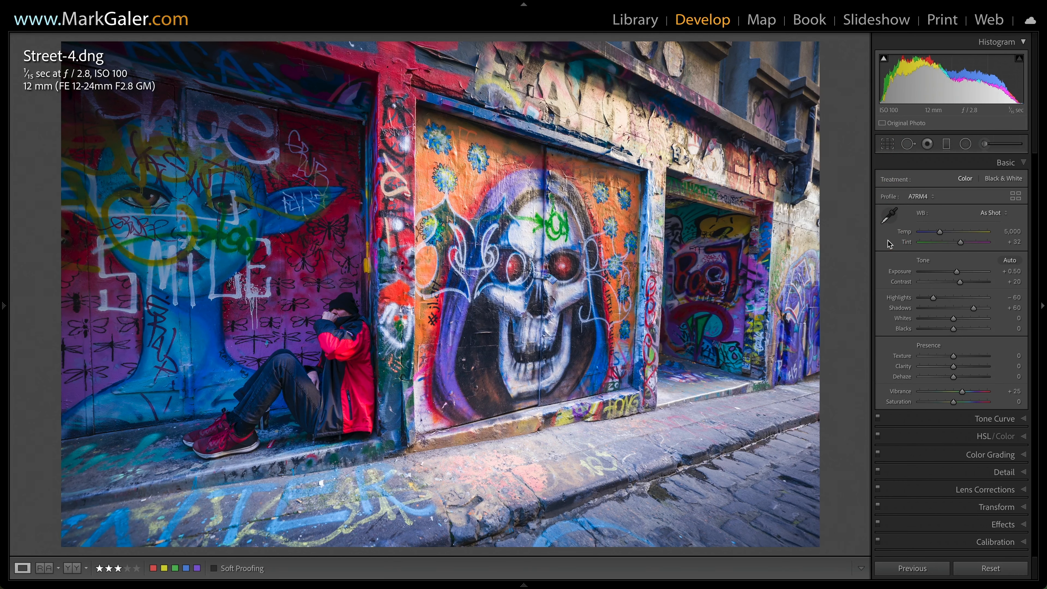
Try the Auto Upright perspective correction on the photo and undo it
{"action": "left_click", "coordinate": [998, 508]}
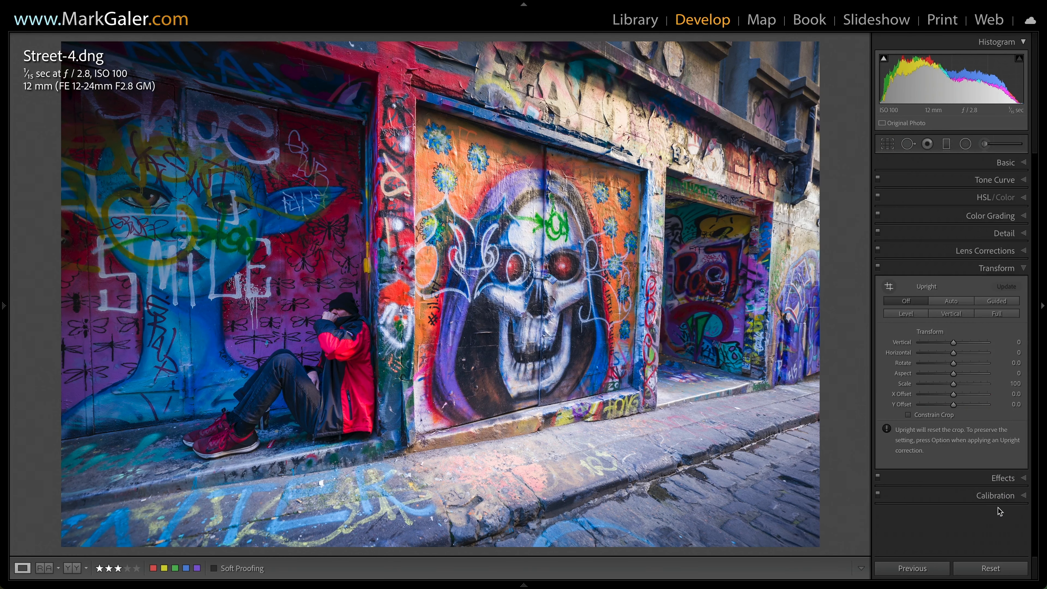
{"action": "left_click", "coordinate": [958, 300]}
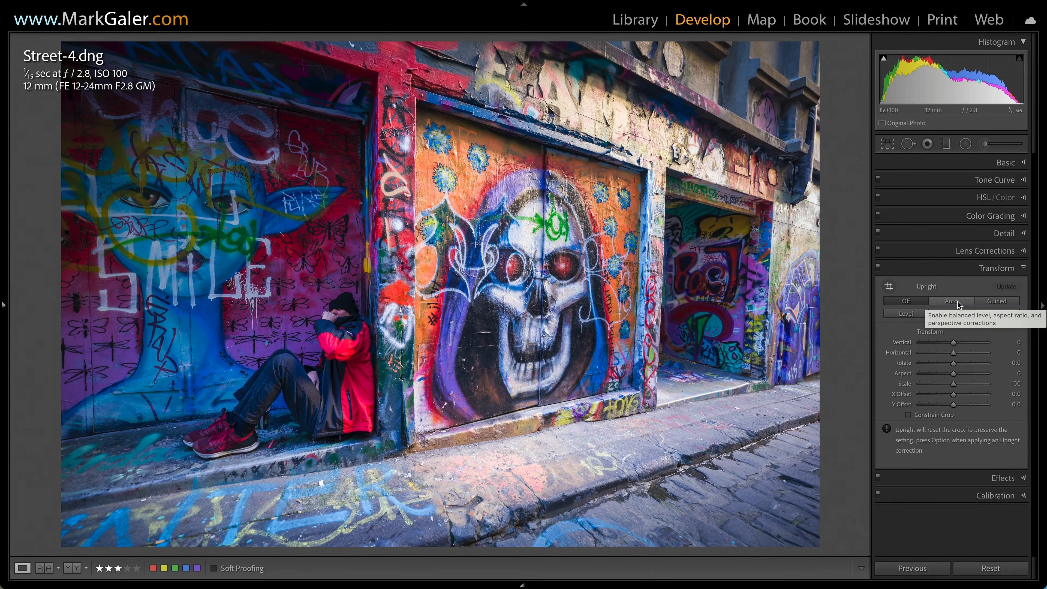
{"action": "left_click", "coordinate": [958, 301]}
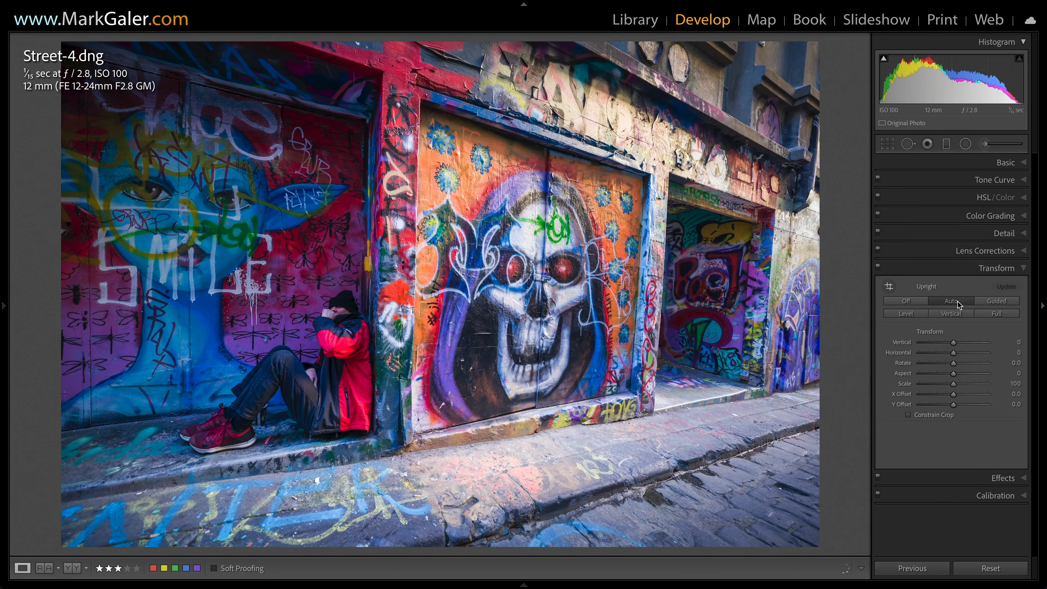
{"action": "key", "text": "super+z"}
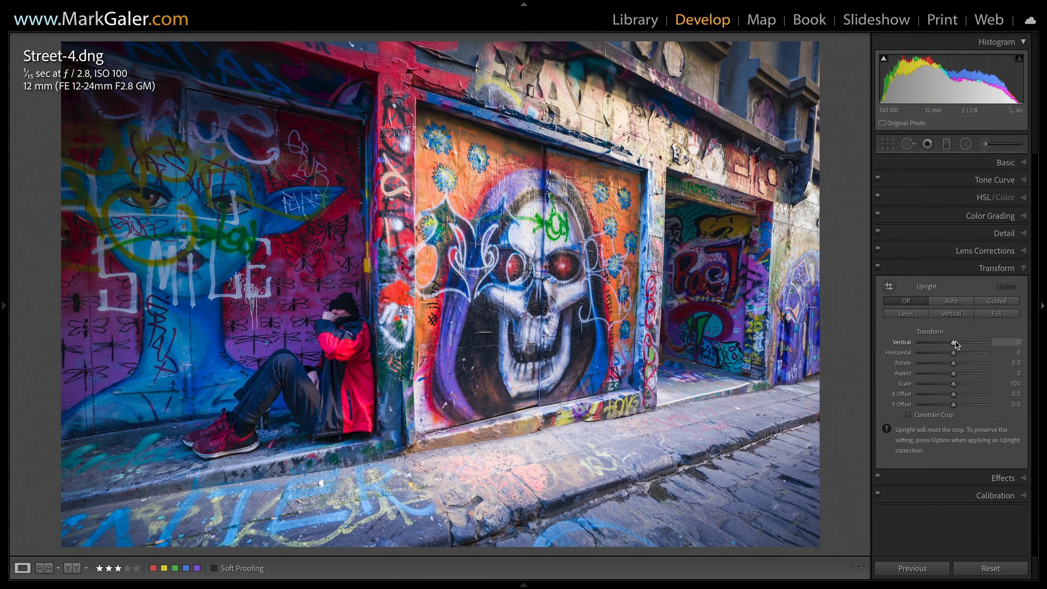
Correct the converging verticals with a Vertical transform of +10 and constrain the crop to the image
{"action": "left_click_drag", "start_coordinate": [954, 343], "coordinate": [956, 345]}
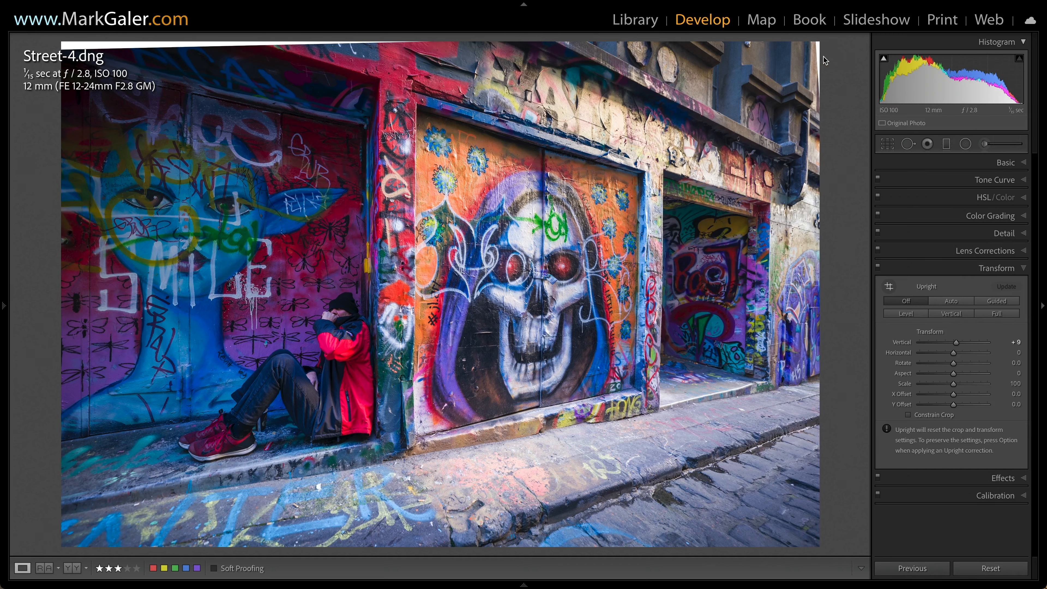
{"action": "left_click", "coordinate": [909, 415]}
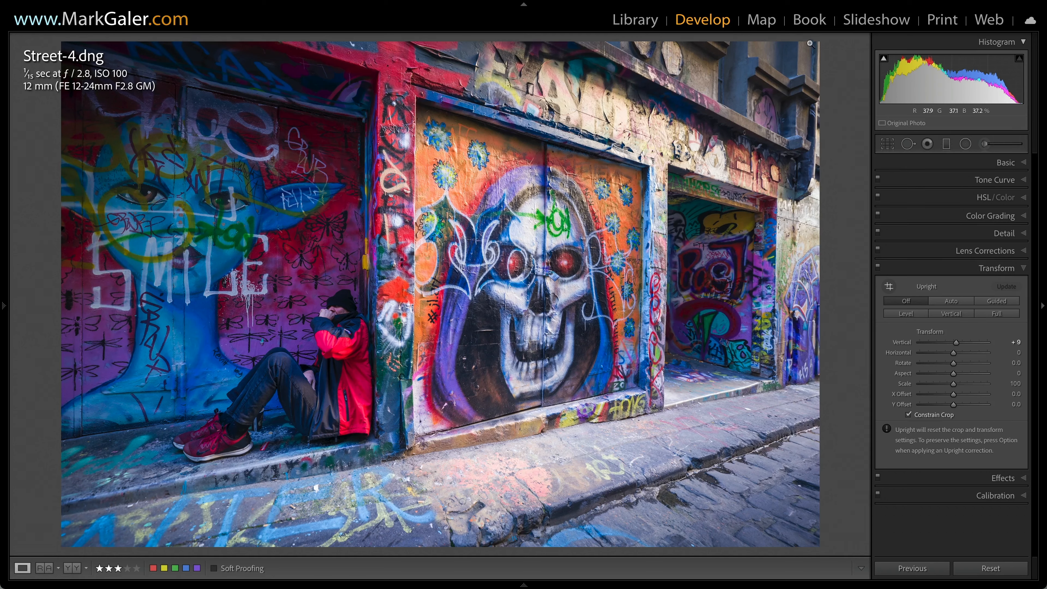
{"action": "left_click", "coordinate": [815, 122]}
{"action": "left_click", "coordinate": [1024, 345]}
{"action": "key", "text": "Up"}
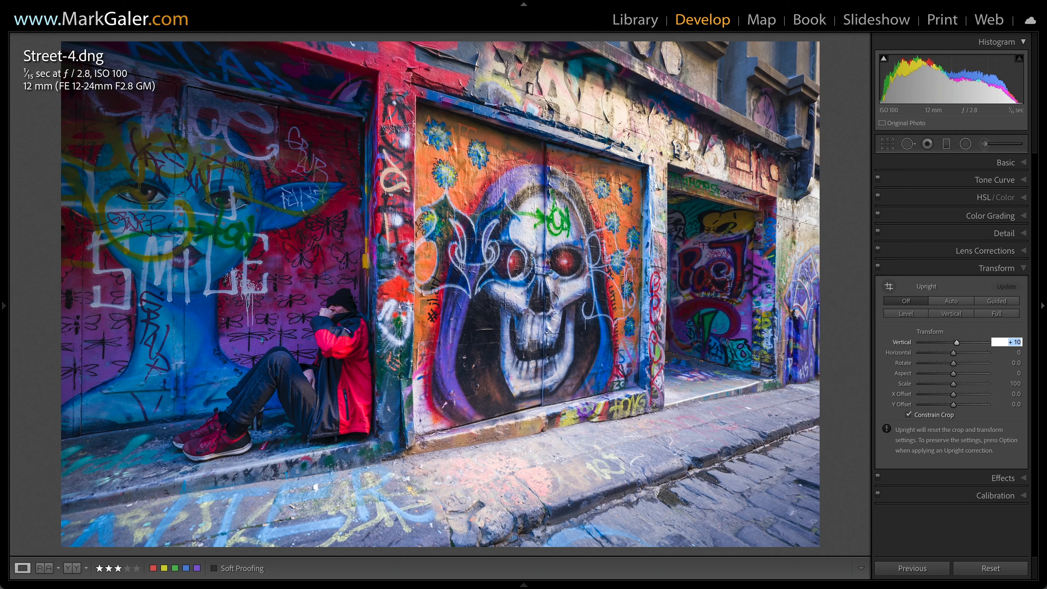
Refine the perspective correction with a Vertical transform of +11 and a Rotate value of −0.2
{"action": "key", "text": "Up"}
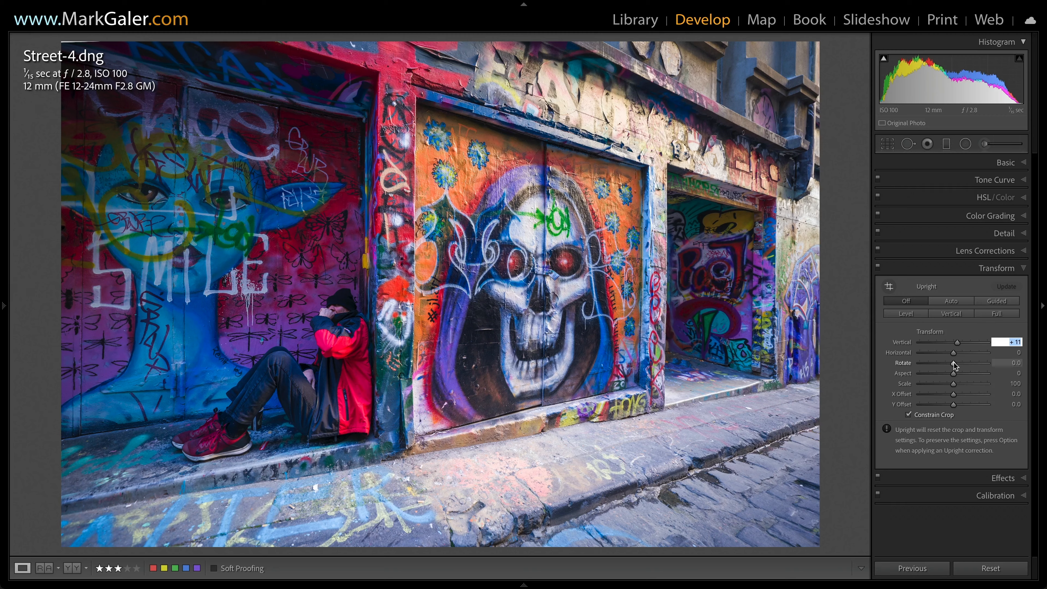
{"action": "left_click_drag", "start_coordinate": [955, 365], "coordinate": [954, 366]}
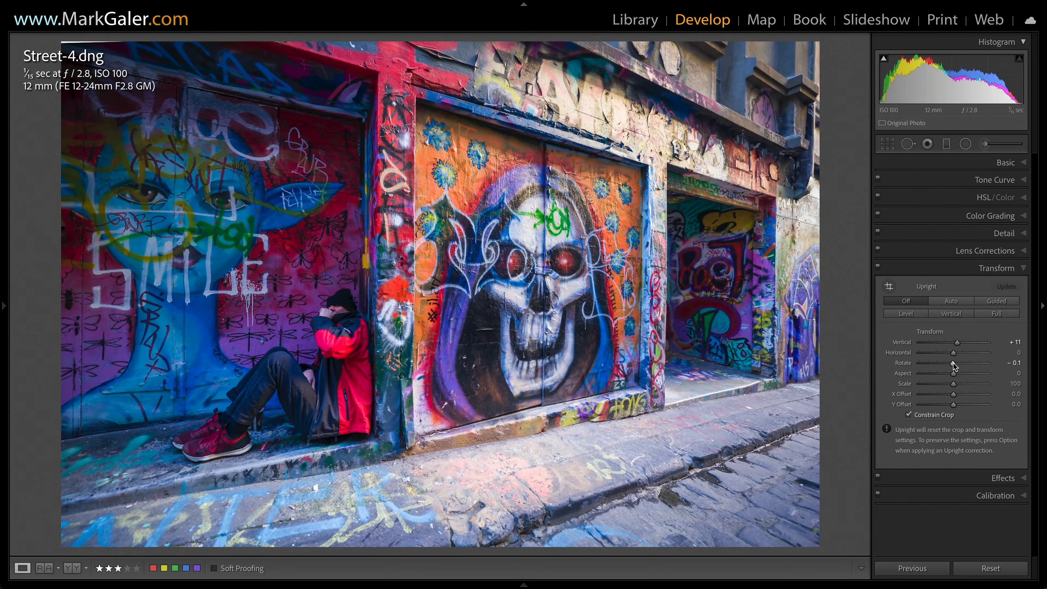
{"action": "left_click_drag", "start_coordinate": [955, 365], "coordinate": [955, 365]}
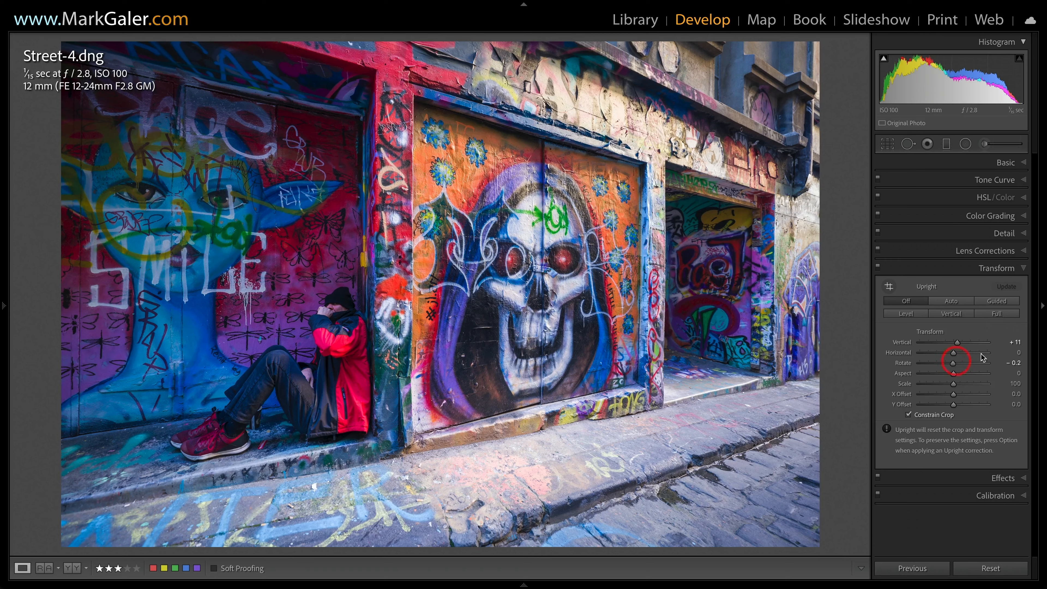
{"action": "left_click", "coordinate": [898, 314]}
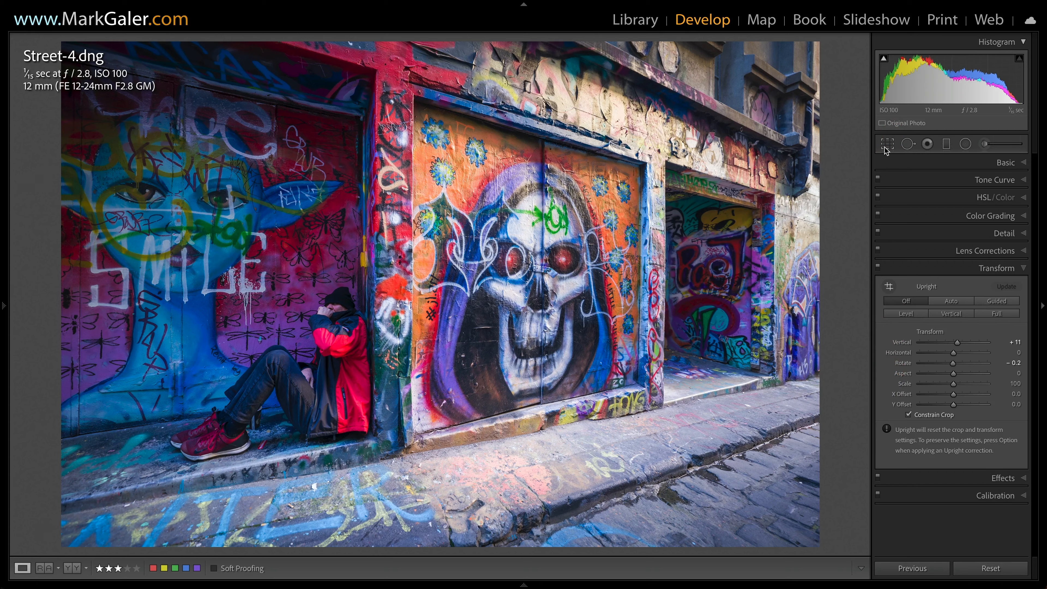
{"action": "left_click", "coordinate": [962, 268]}
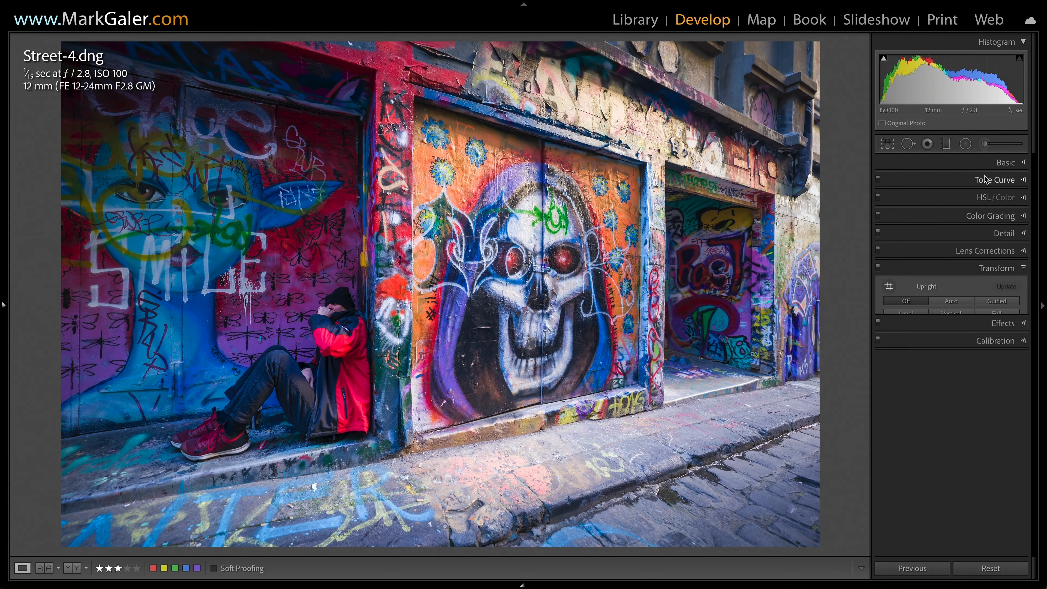
Realign the pavement's graduated filter with the base of the painted wall and set its Exposure to −1.31
{"action": "left_click", "coordinate": [974, 162]}
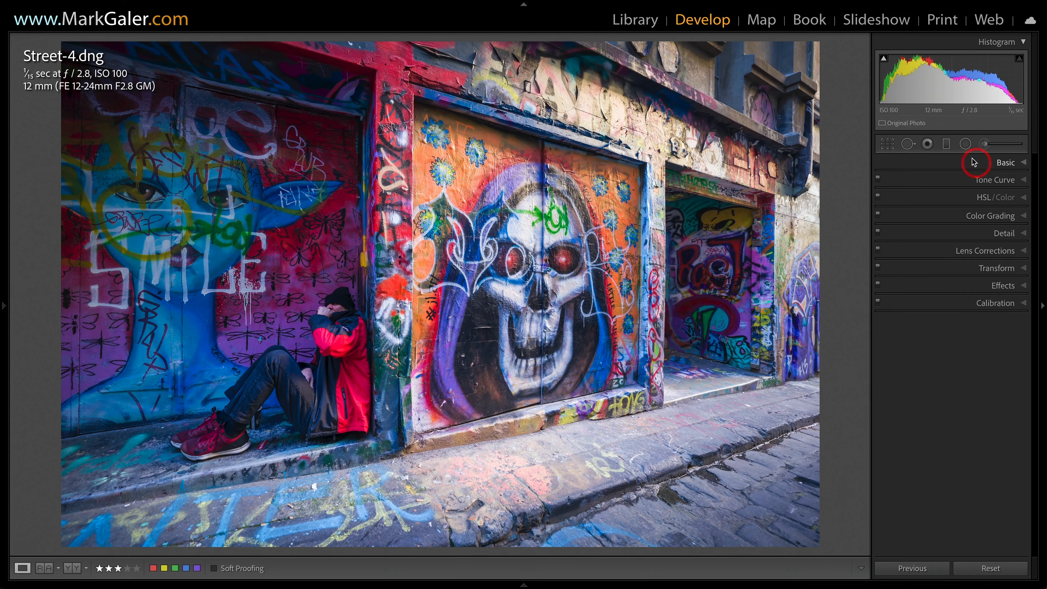
{"action": "left_click", "coordinate": [947, 149]}
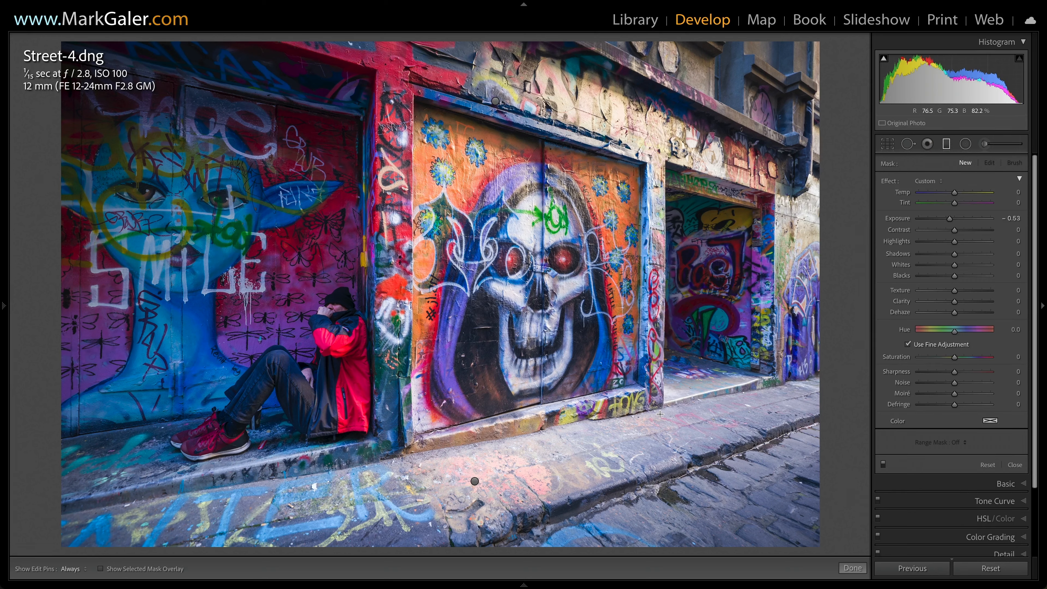
{"action": "left_click", "coordinate": [660, 413]}
{"action": "mouse_move", "coordinate": [496, 100]}
{"action": "left_click", "coordinate": [473, 481]}
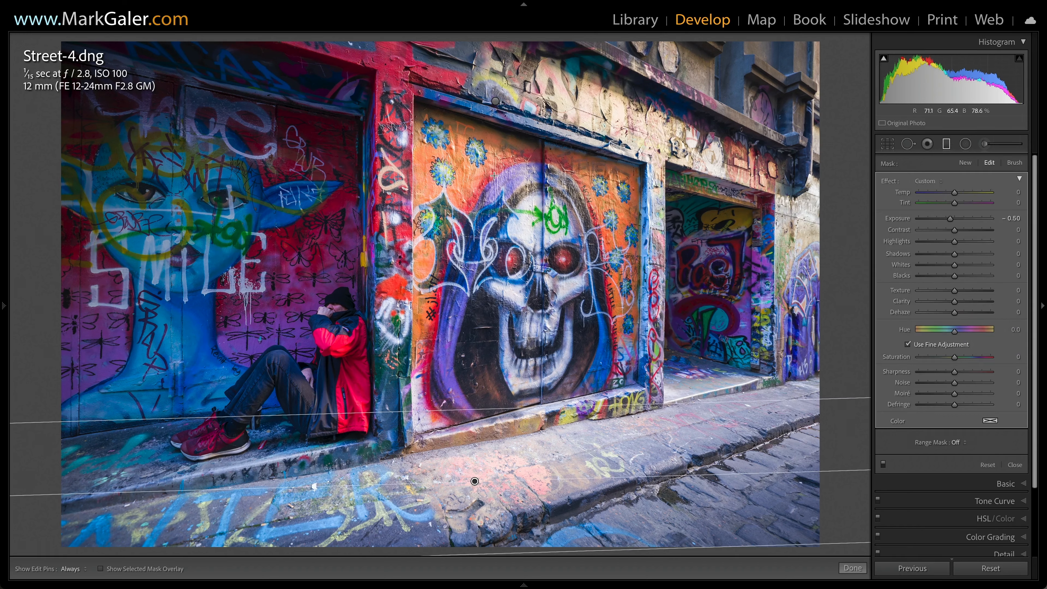
{"action": "left_click", "coordinate": [497, 101]}
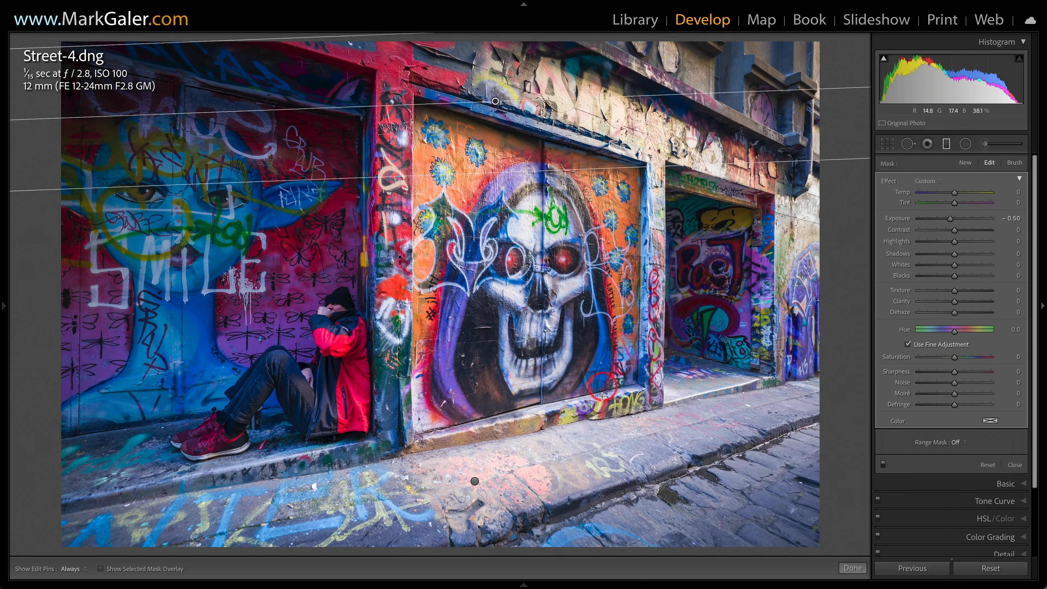
{"action": "left_click", "coordinate": [475, 481]}
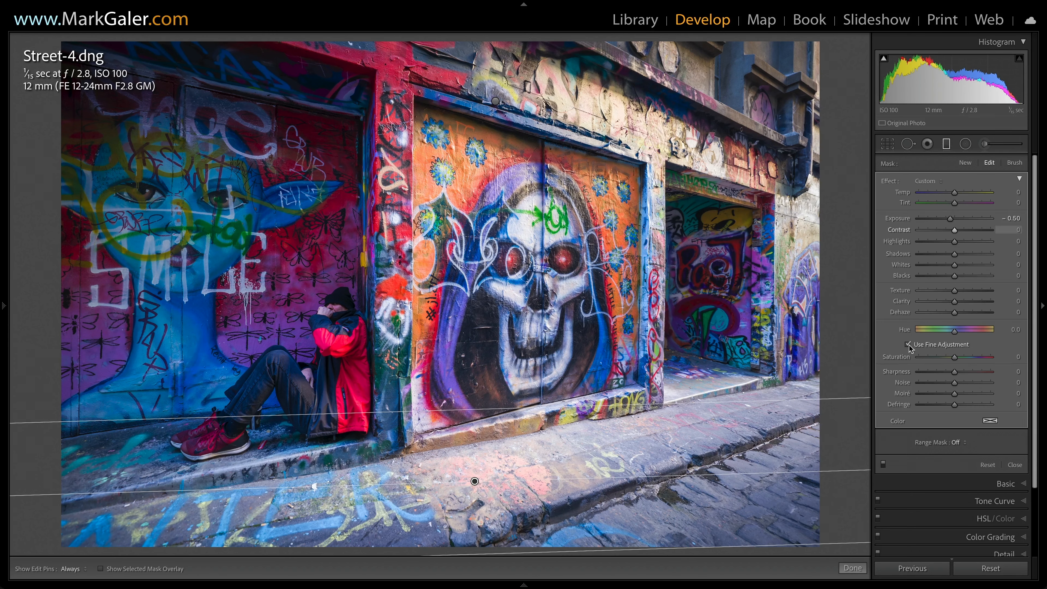
{"action": "left_click_drag", "start_coordinate": [841, 471], "coordinate": [829, 448]}
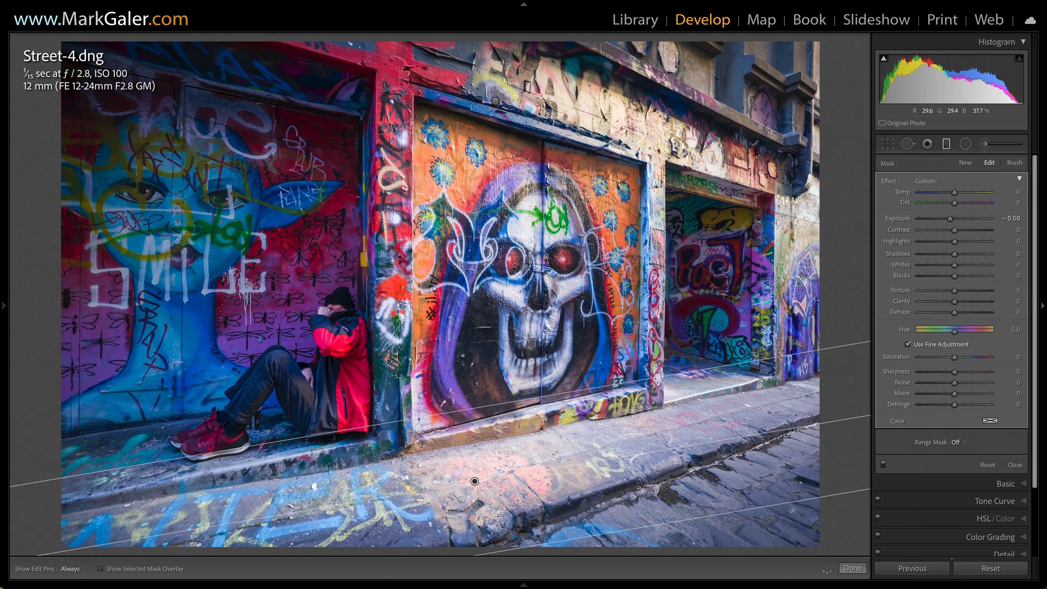
{"action": "left_click_drag", "start_coordinate": [474, 481], "coordinate": [462, 446]}
{"action": "left_click_drag", "start_coordinate": [950, 218], "coordinate": [943, 219]}
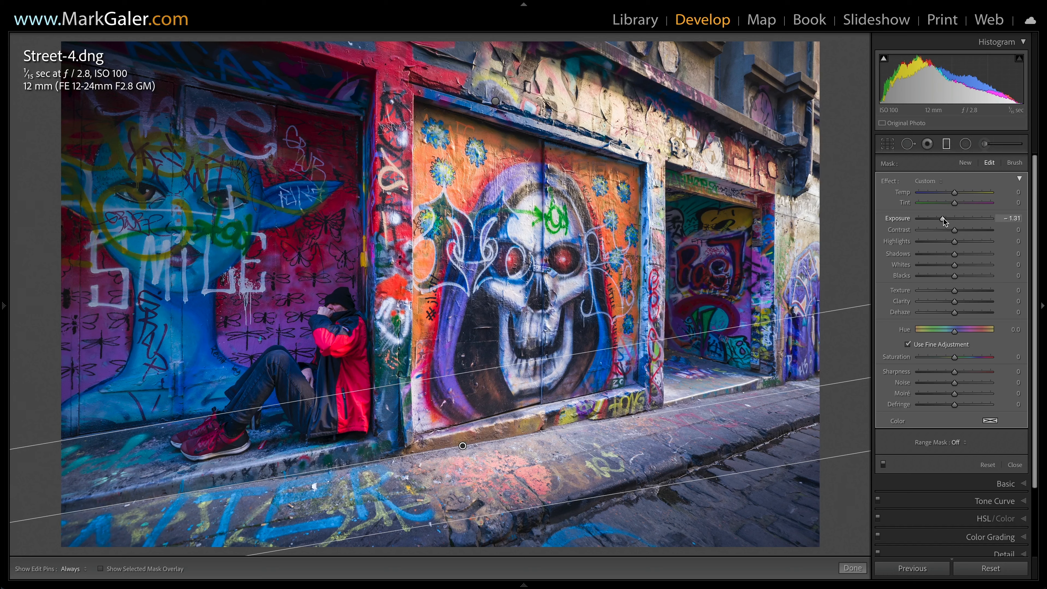
{"action": "left_click", "coordinate": [944, 219]}
Tilt and move the upper graduated filter to follow the building's sloping ledge and lower its Exposure to about −0.66
{"action": "left_click", "coordinate": [495, 101]}
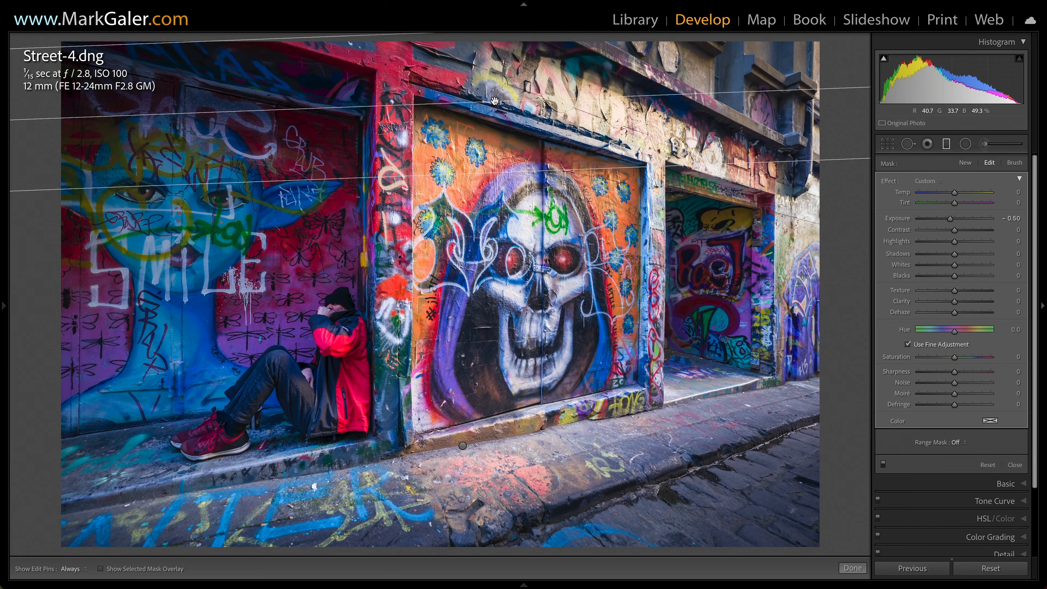
{"action": "left_click_drag", "start_coordinate": [768, 90], "coordinate": [766, 126]}
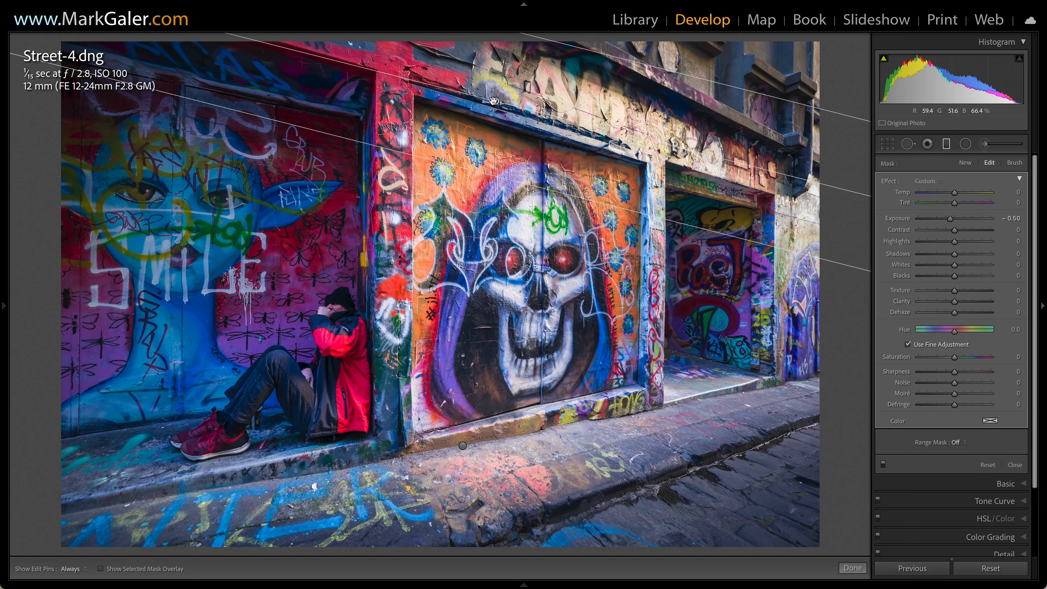
{"action": "left_click_drag", "start_coordinate": [495, 100], "coordinate": [523, 120]}
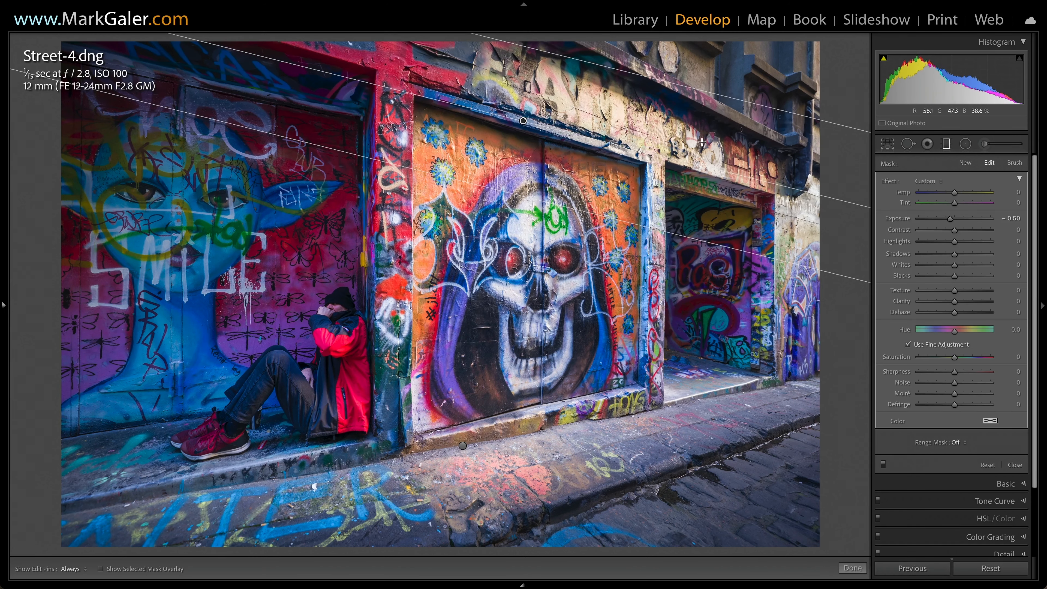
{"action": "left_click_drag", "start_coordinate": [952, 219], "coordinate": [952, 219]}
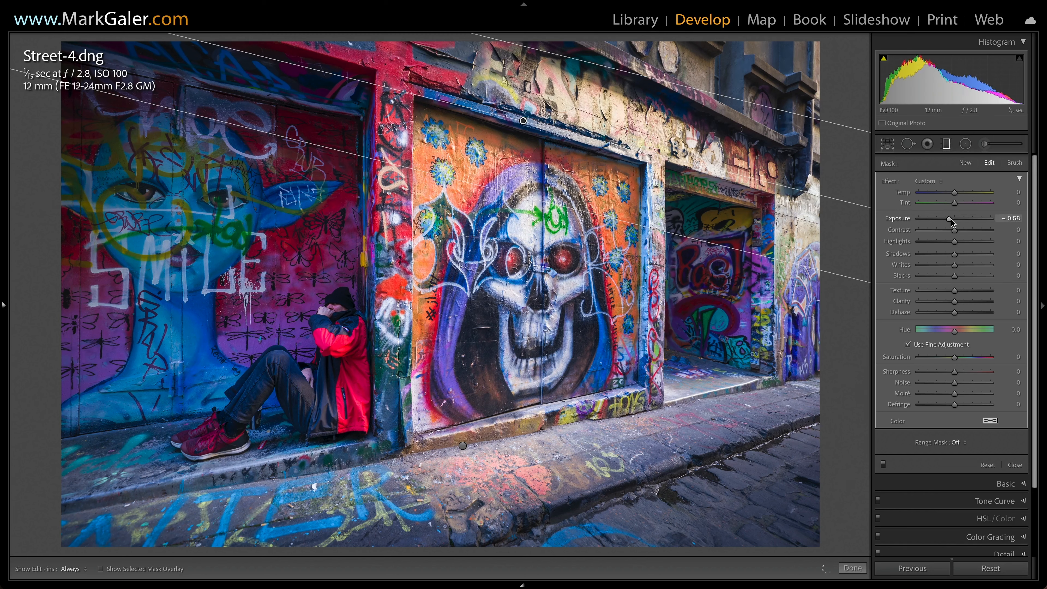
Add a new graduated filter with Exposure −0.63 running inward from the photo's right edge, and finish local filtering
{"action": "left_click", "coordinate": [966, 164]}
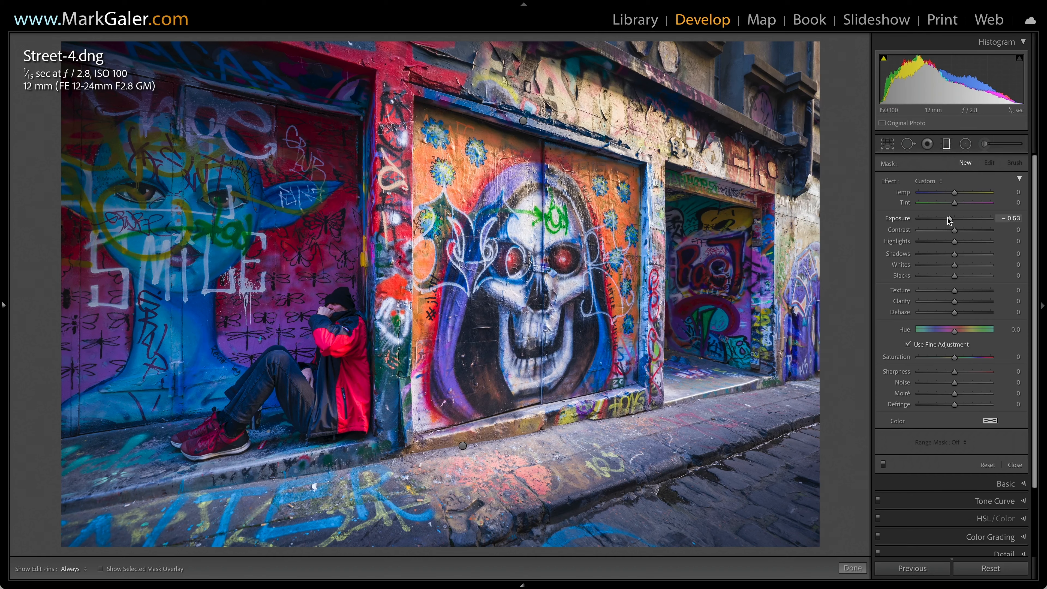
{"action": "left_click_drag", "start_coordinate": [802, 242], "coordinate": [744, 243]}
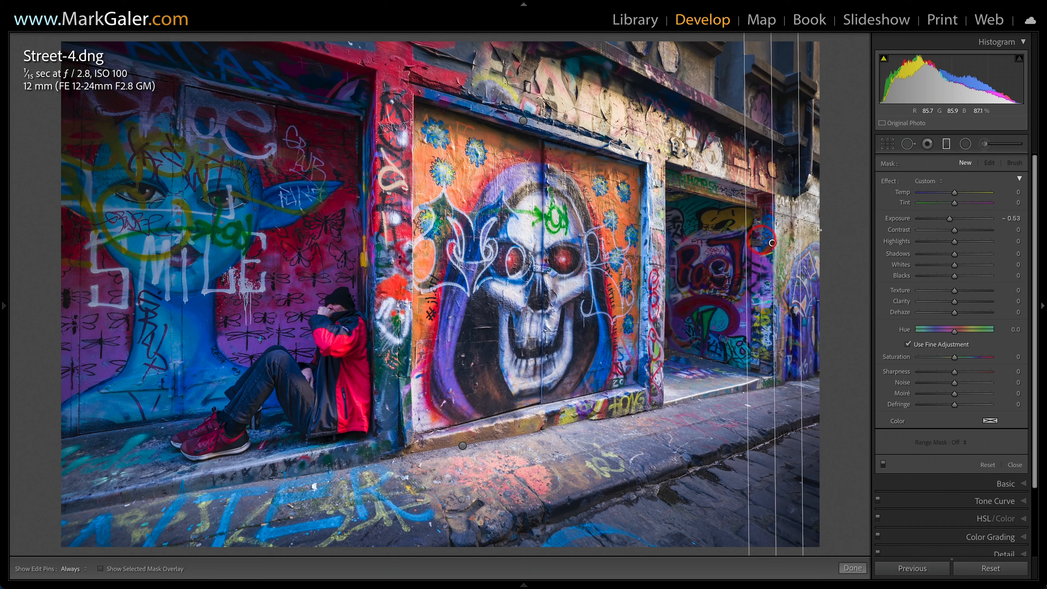
{"action": "left_click", "coordinate": [949, 147]}
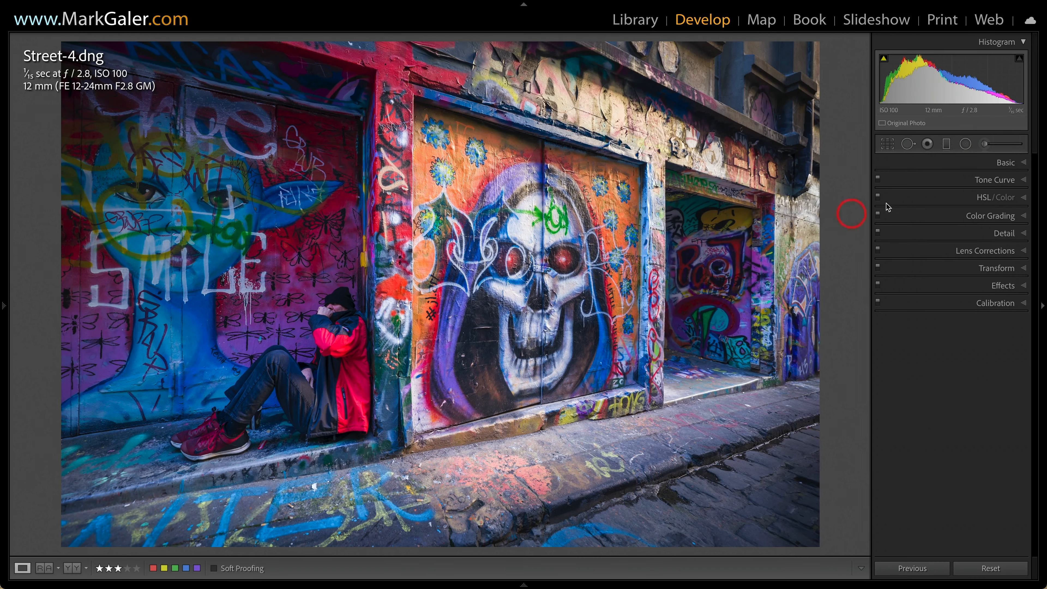
Set the photo's Tint to +23 and Clarity to +17
{"action": "left_click", "coordinate": [960, 165]}
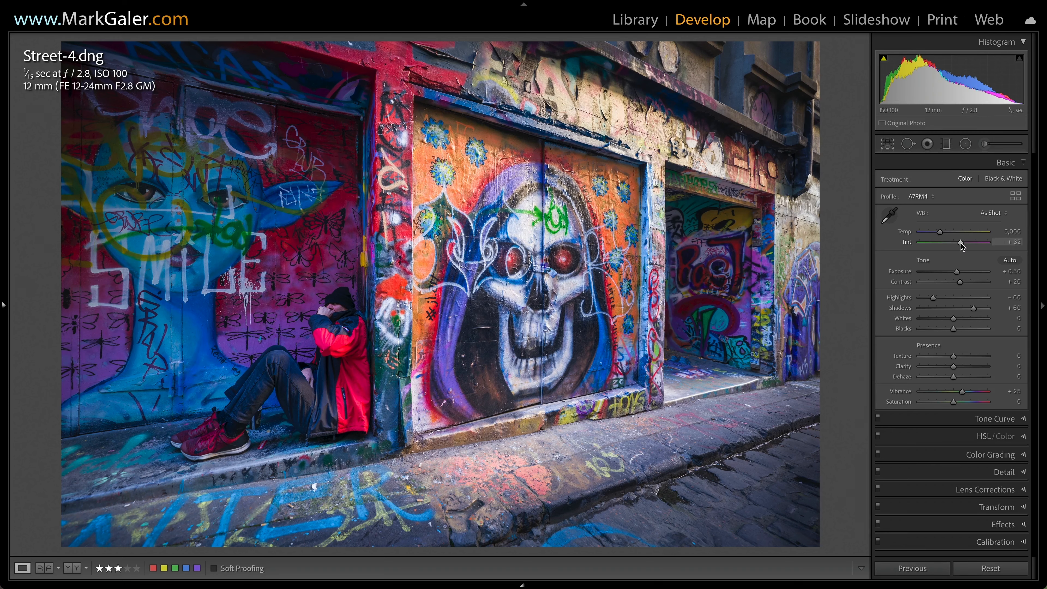
{"action": "left_click_drag", "start_coordinate": [962, 246], "coordinate": [961, 247]}
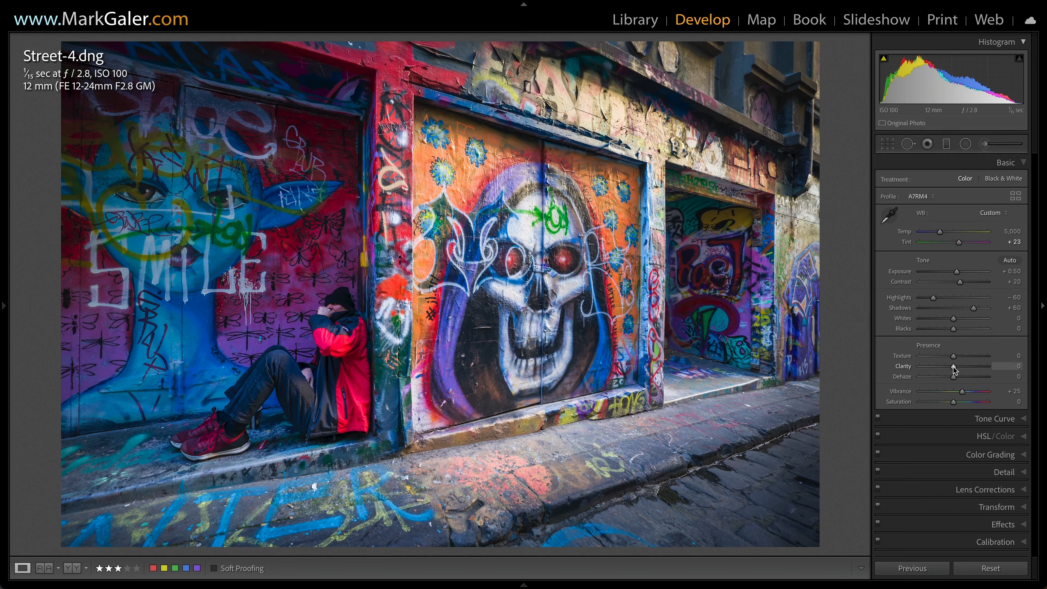
{"action": "left_click_drag", "start_coordinate": [955, 369], "coordinate": [960, 370]}
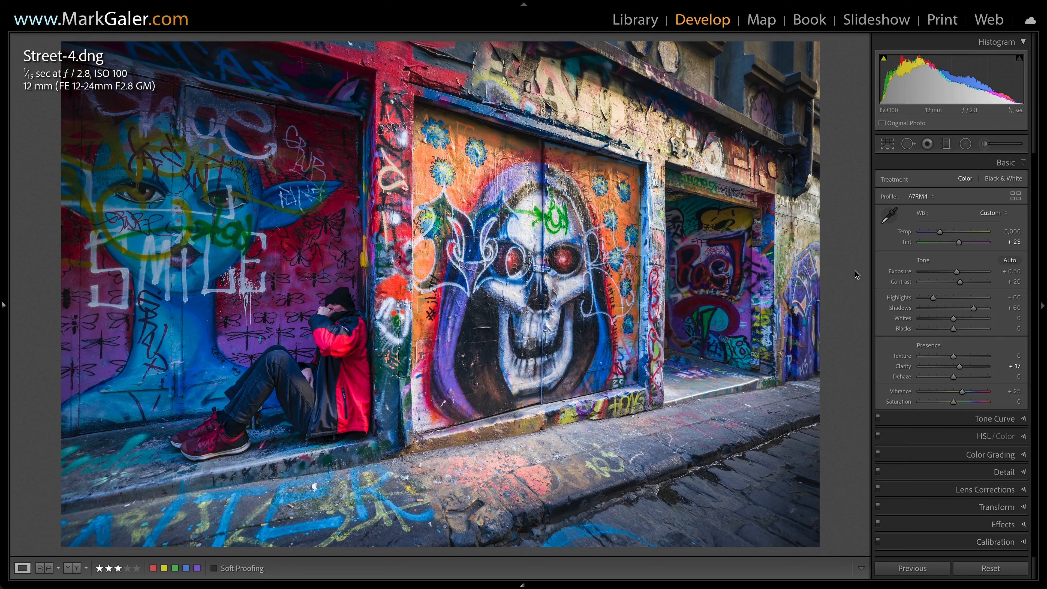
Check the Blacks level and set Whites to +14
{"action": "left_click", "coordinate": [952, 332]}
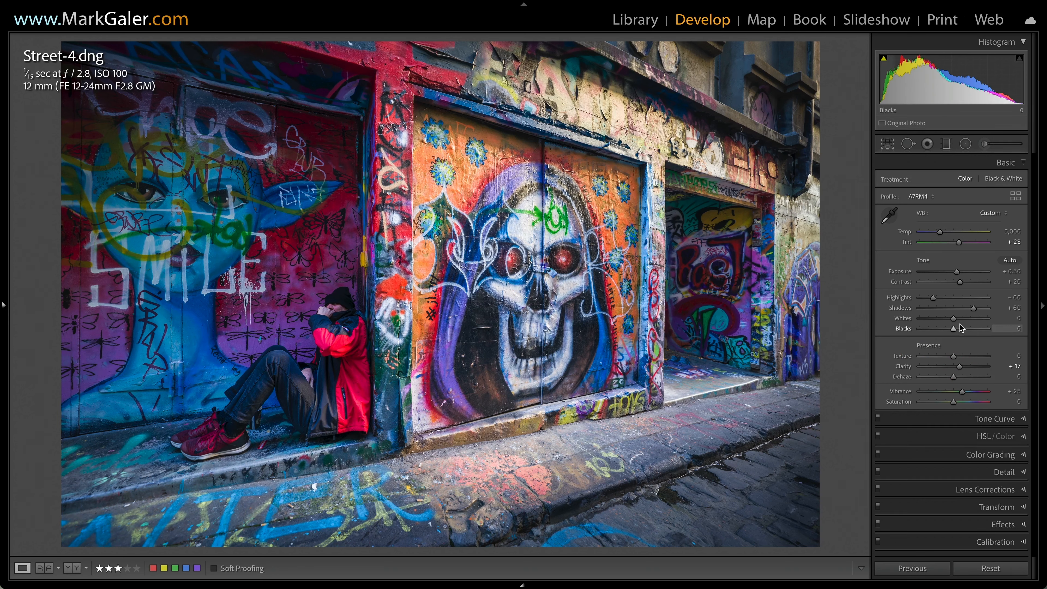
{"action": "left_click_drag", "start_coordinate": [954, 320], "coordinate": [954, 330]}
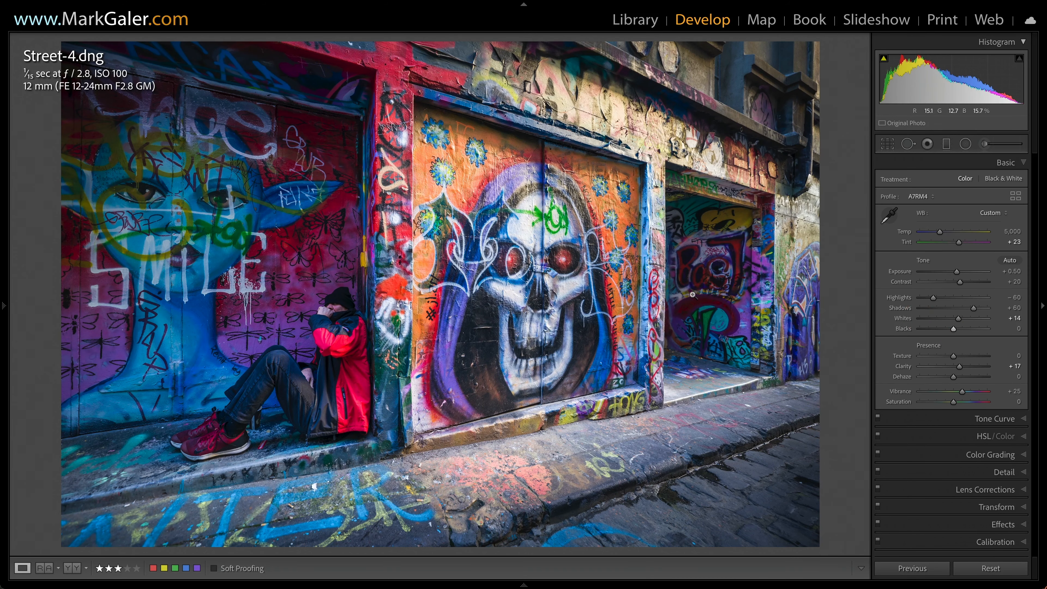